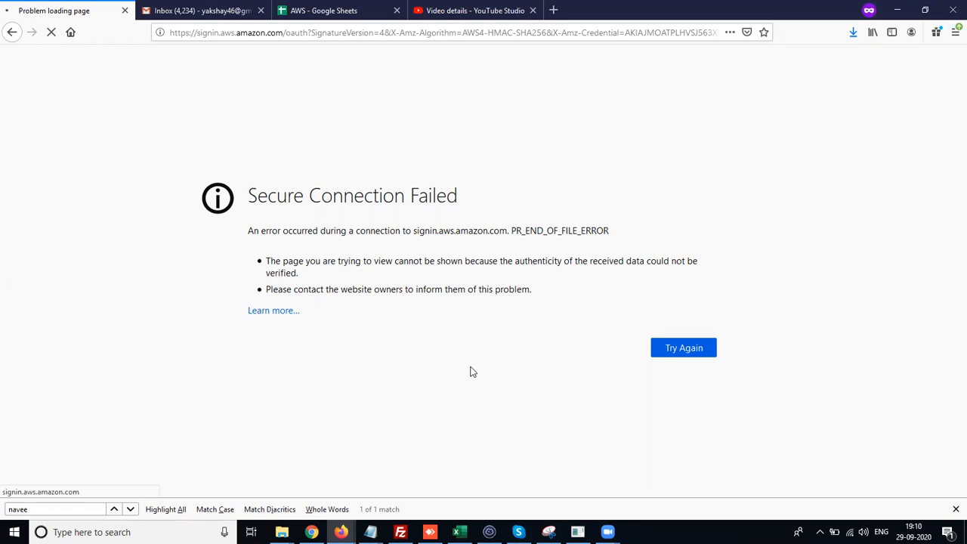
- Switch the computer to a different Wi-Fi network and retry loading the AWS sign-in page
click(850, 532)
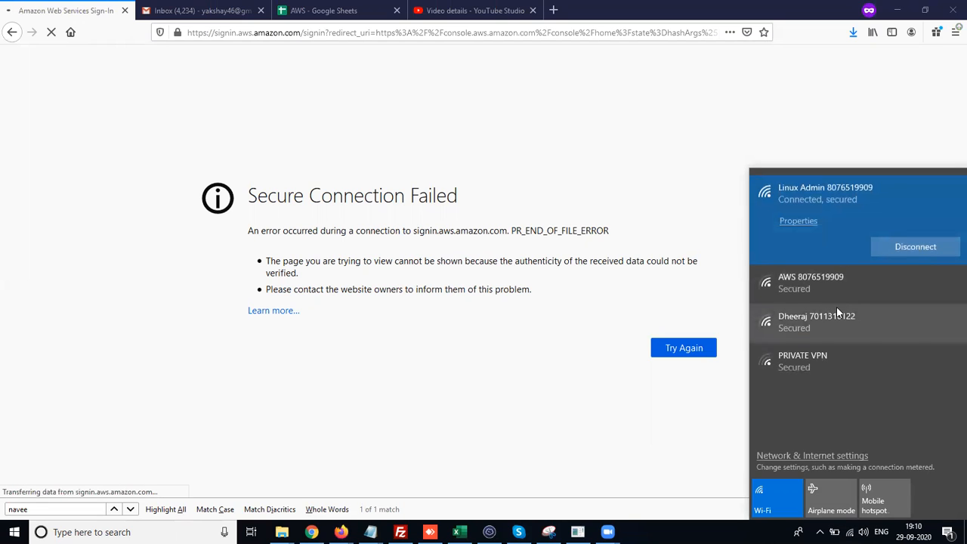
click(660, 481)
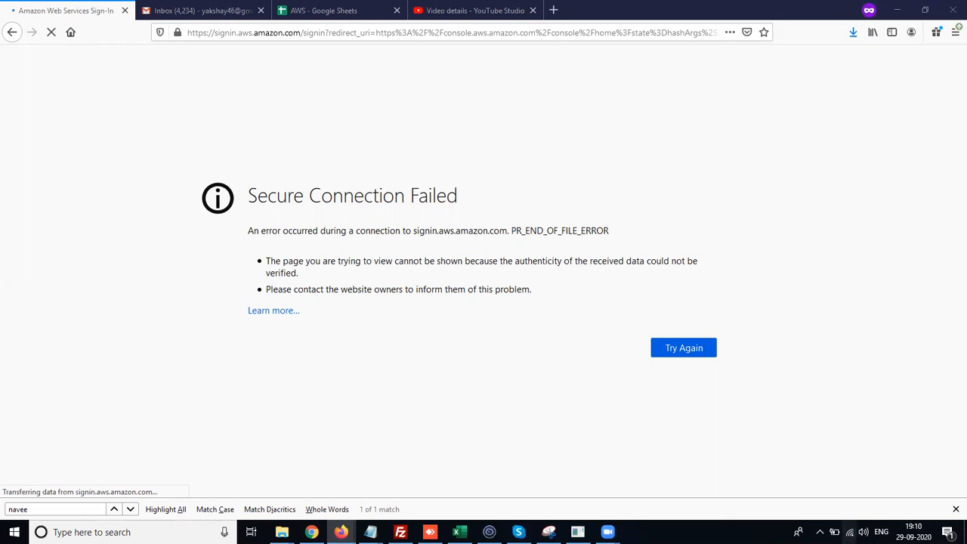
click(850, 532)
click(812, 287)
click(903, 286)
click(663, 431)
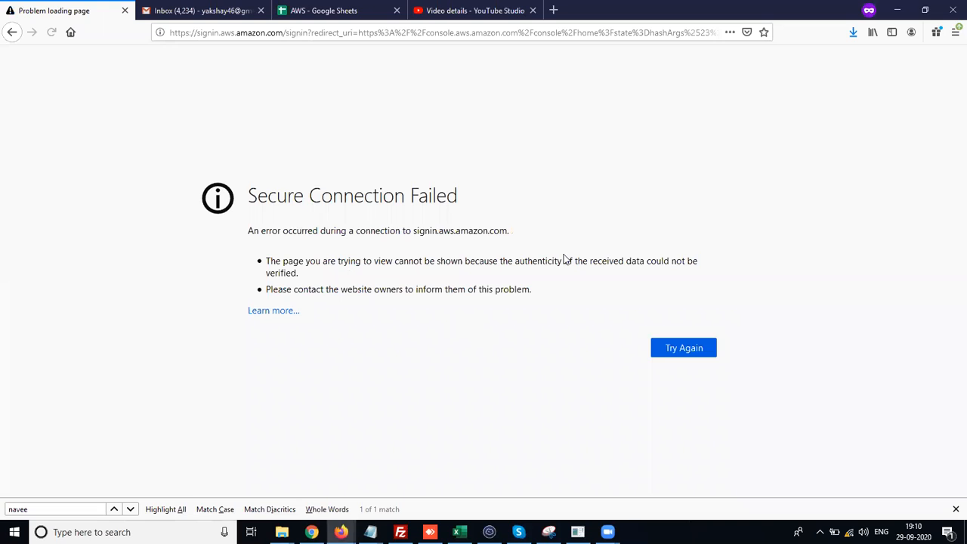
click(664, 352)
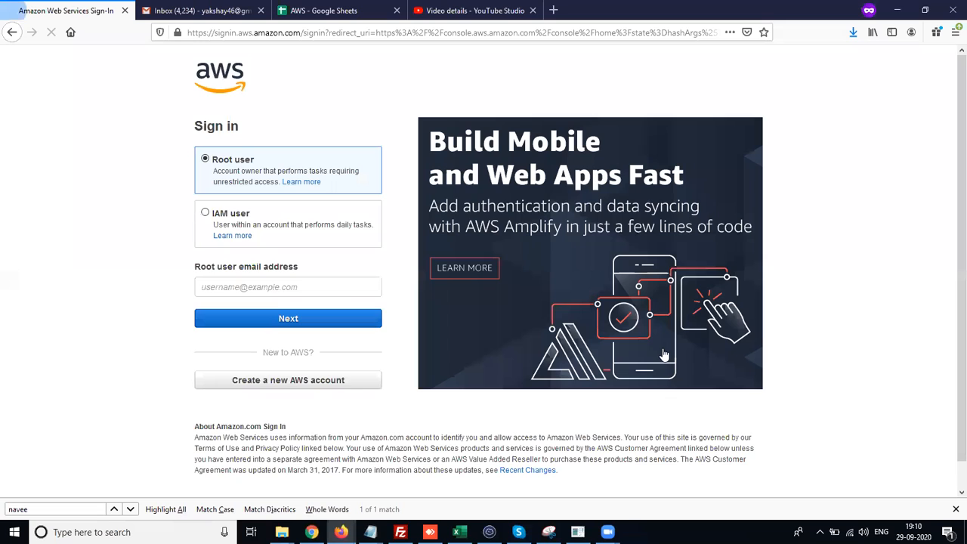
- Enter the root user email address on the AWS sign-in page and continue
click(327, 291)
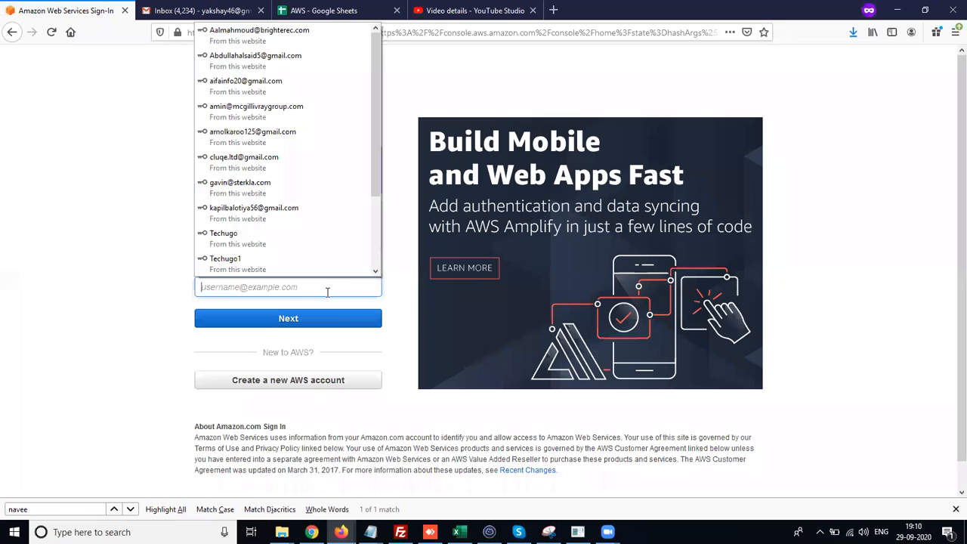
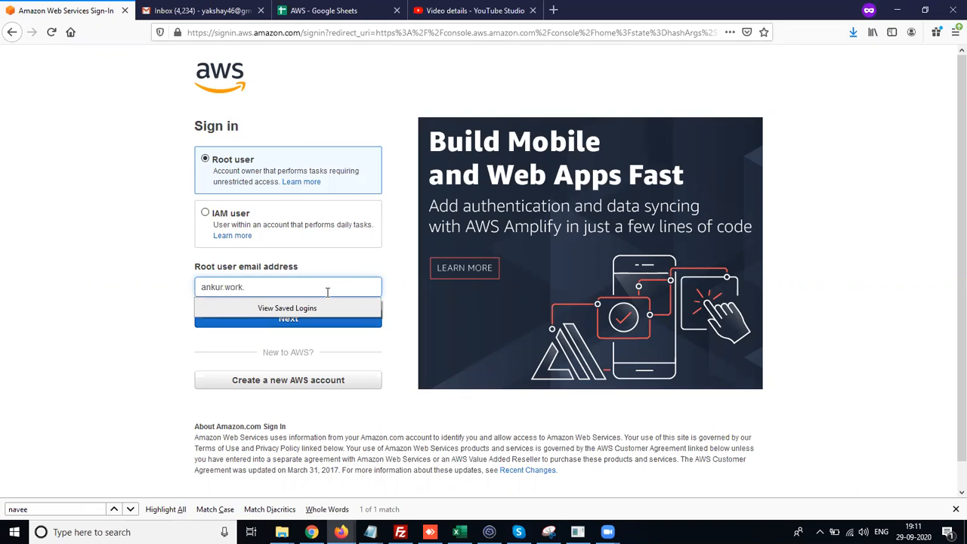
key(Return)
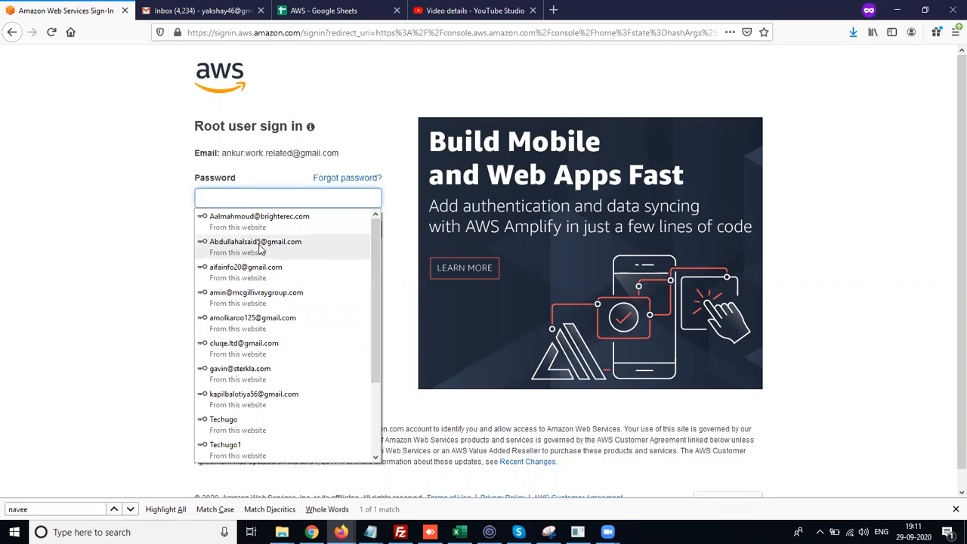
- Enter the root account password and sign in
text(••)
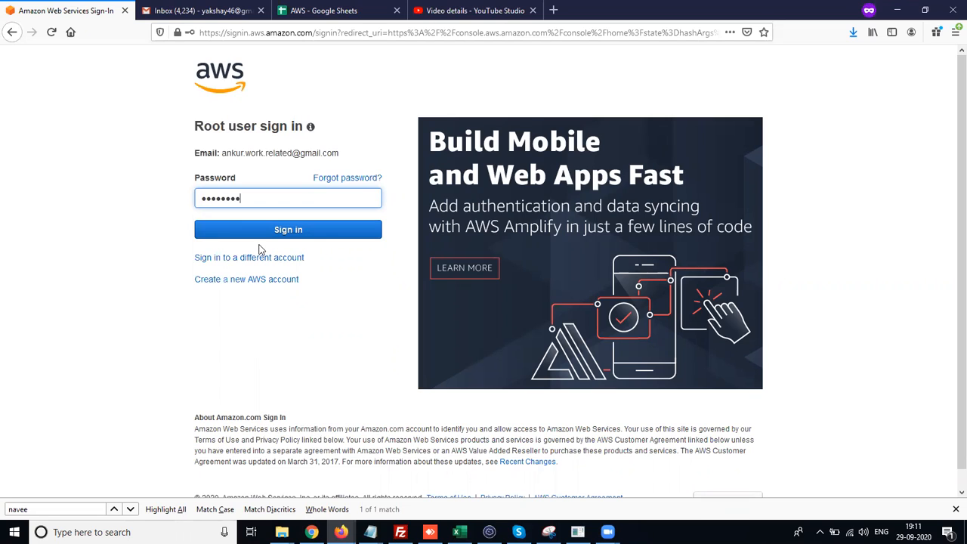
key(Return)
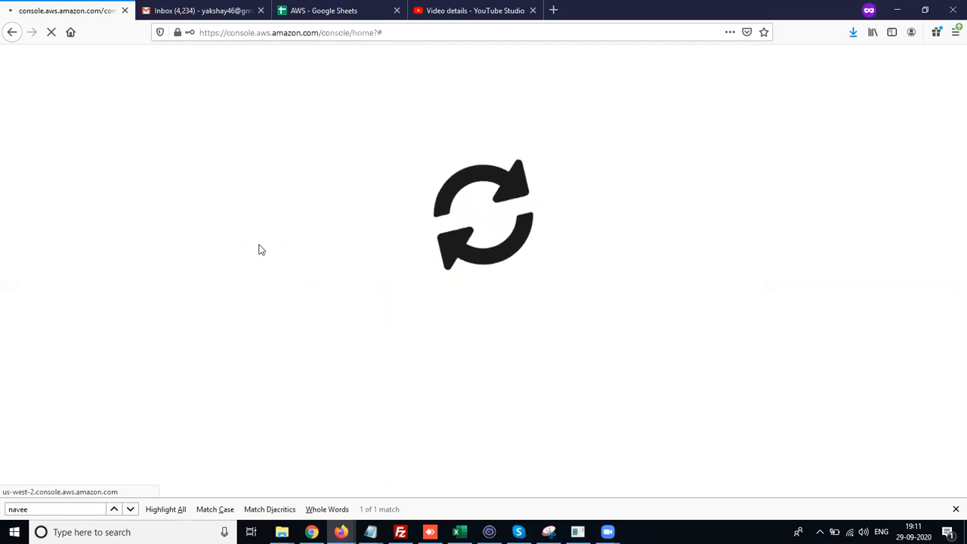
- Close the other open browser tabs, leaving only the AWS console
middle_click(211, 7)
middle_click(212, 6)
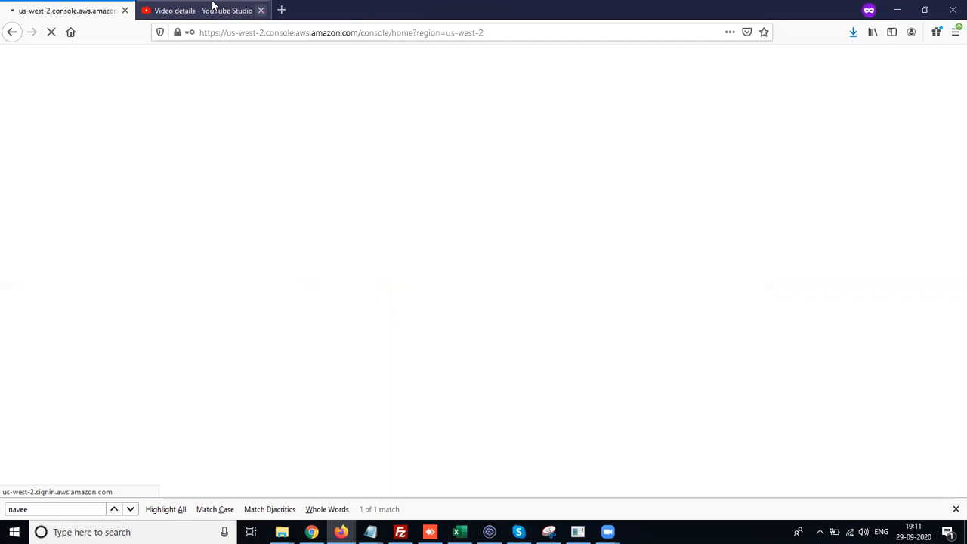
middle_click(212, 6)
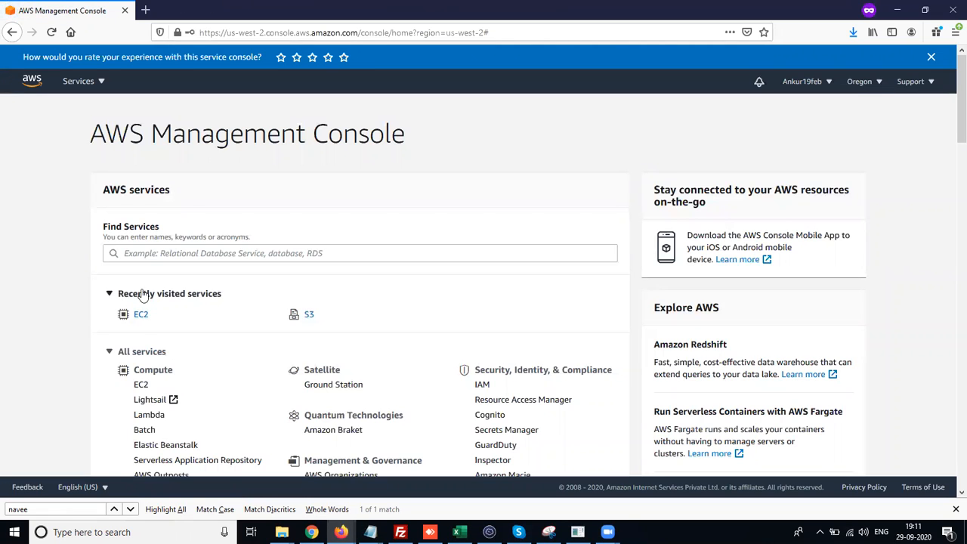
- Open the EC2 service and go to its Instances list
click(140, 315)
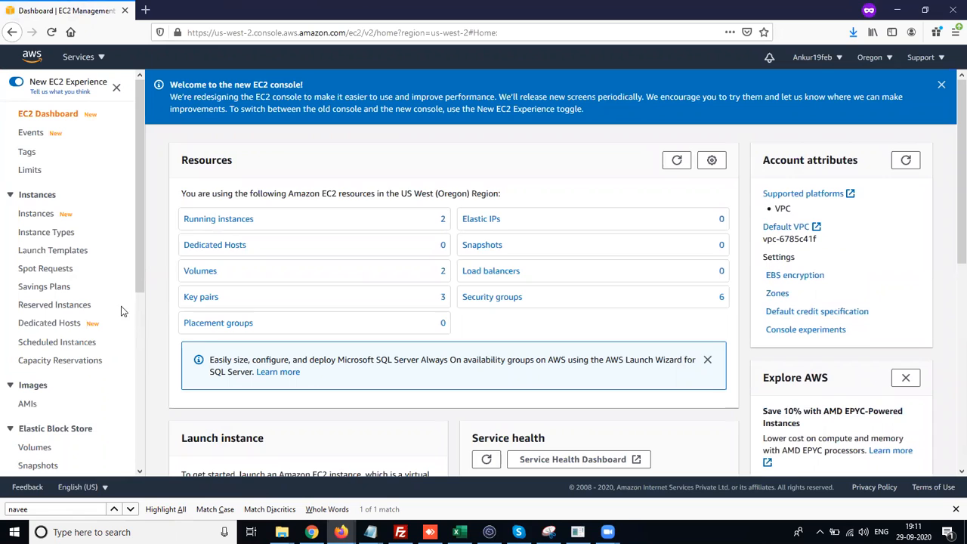
click(204, 224)
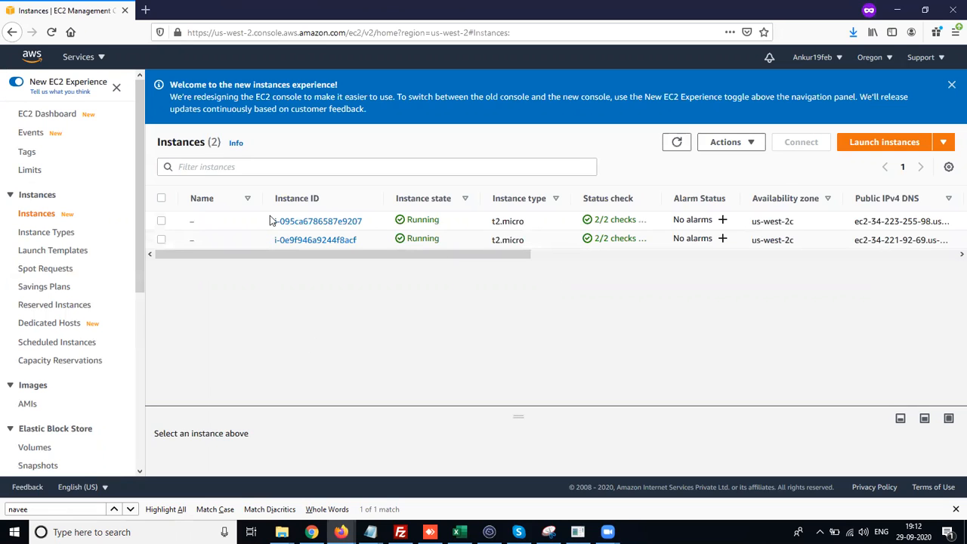
- Examine the details of each of the two running instances one at a time
click(161, 222)
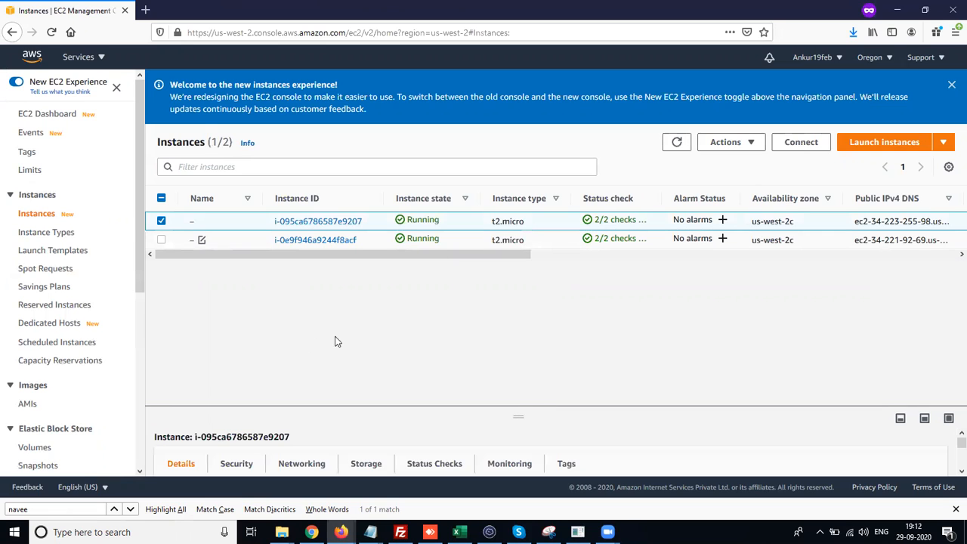
click(925, 420)
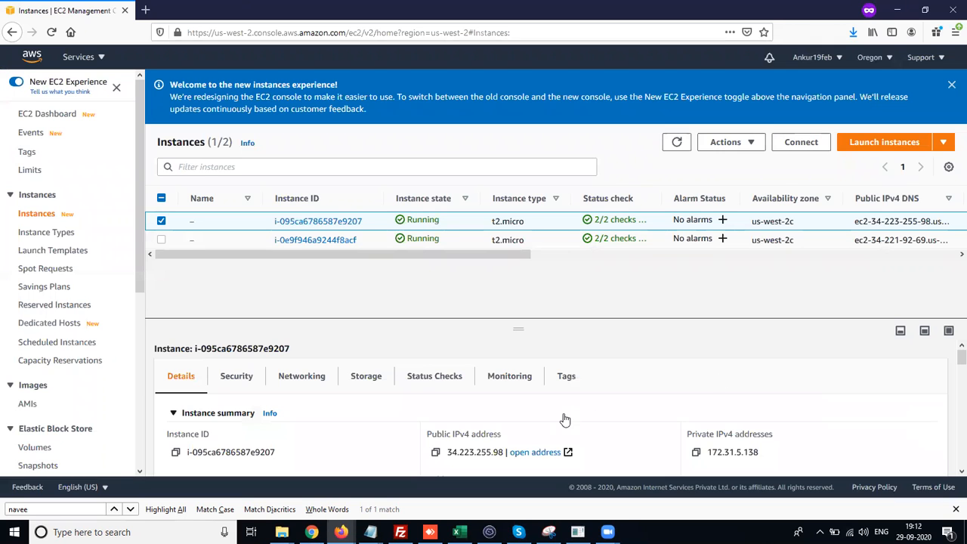
scroll(566, 418, down, 1)
scroll(565, 418, down, 1)
scroll(565, 418, down, 3)
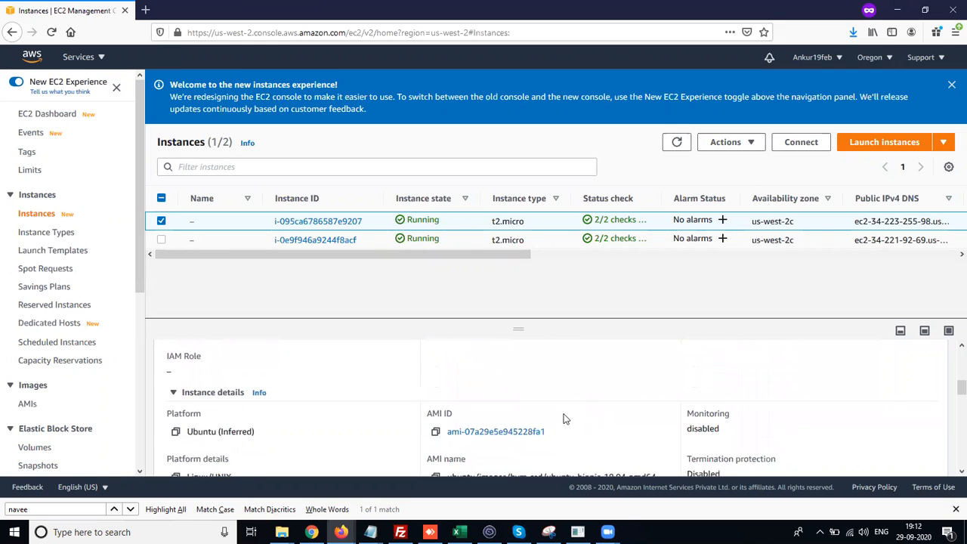
scroll(566, 418, up, 5)
click(161, 240)
click(161, 221)
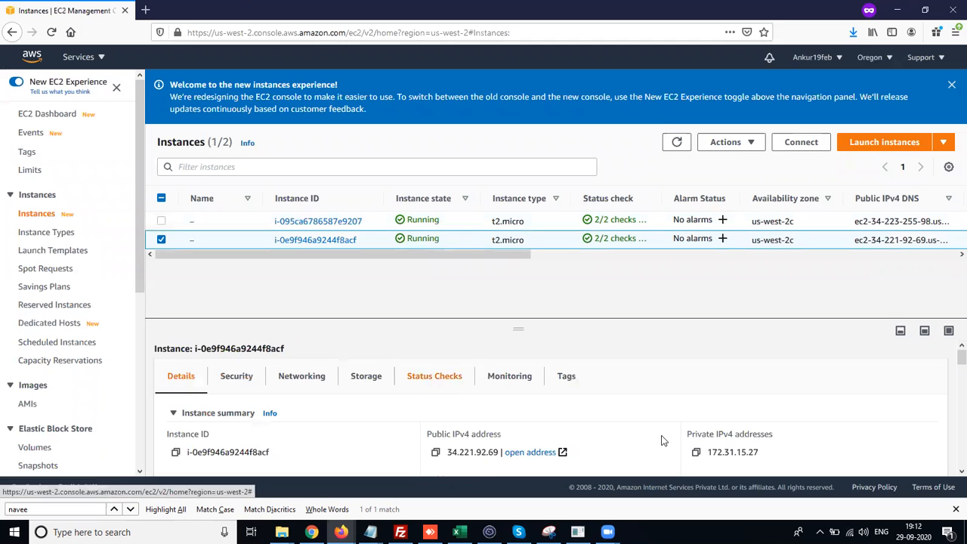
scroll(665, 442, down, 3)
scroll(672, 444, down, 2)
scroll(673, 444, up, 5)
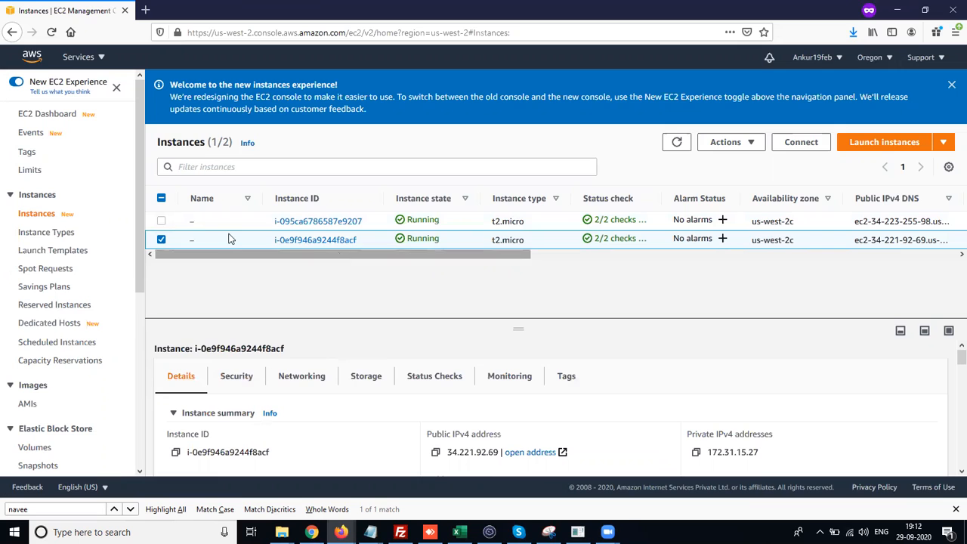
- Select both running instances and terminate them
click(161, 221)
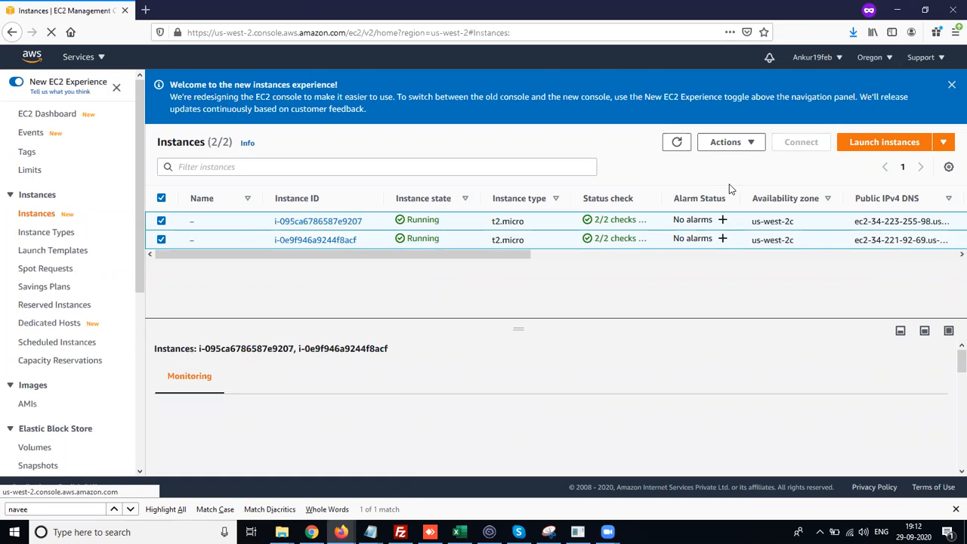
click(744, 146)
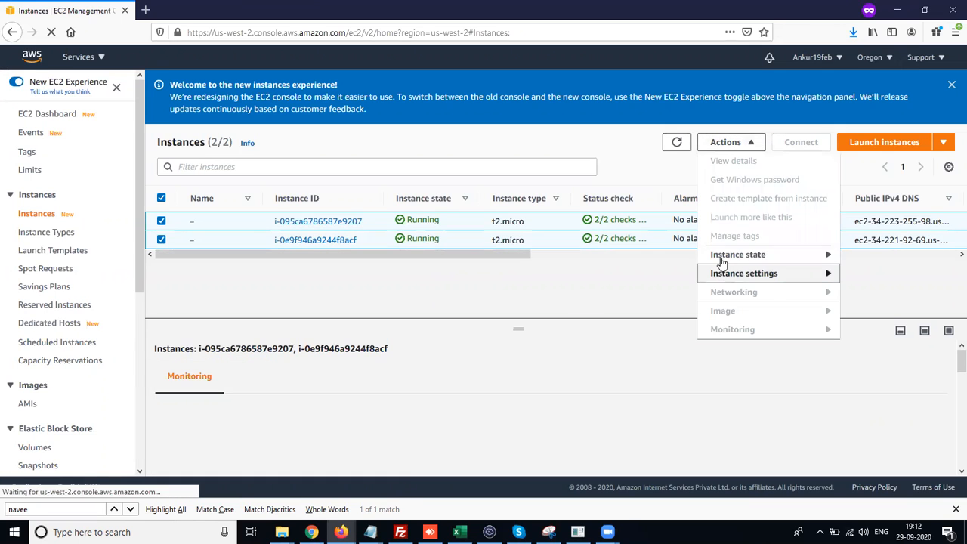
mouse_move(720, 261)
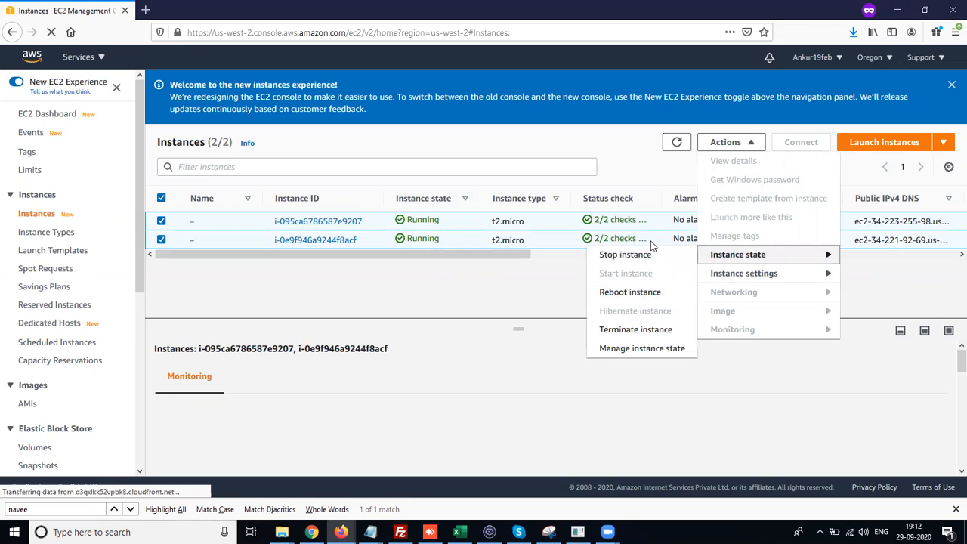
click(601, 327)
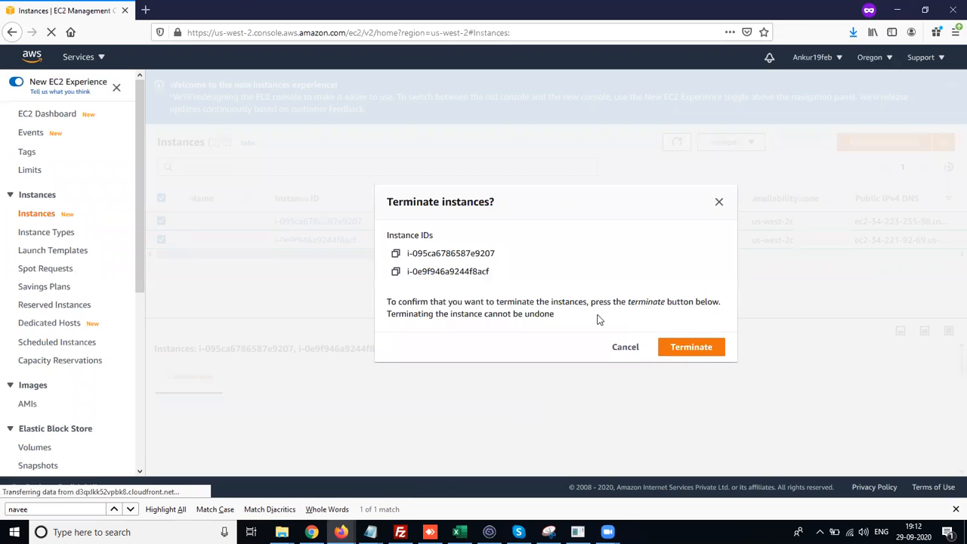
click(693, 346)
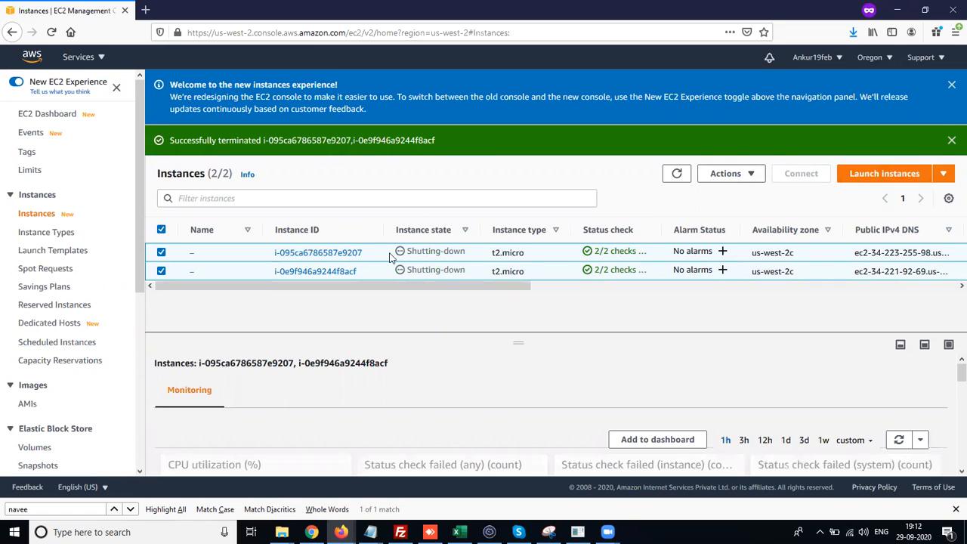
- Start launching a new instance, filter to free tier only AMIs, and choose Microsoft Windows Server 2019 Base
click(886, 173)
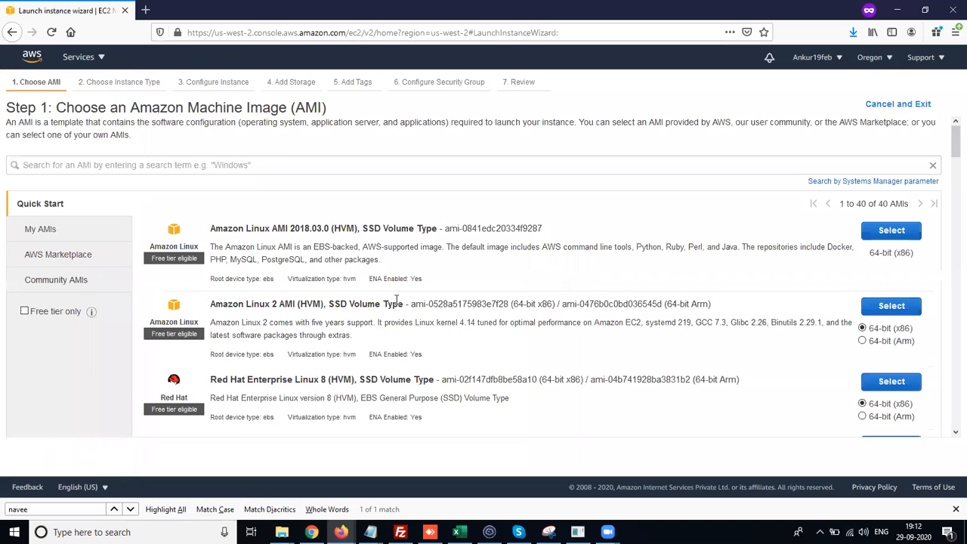
click(60, 312)
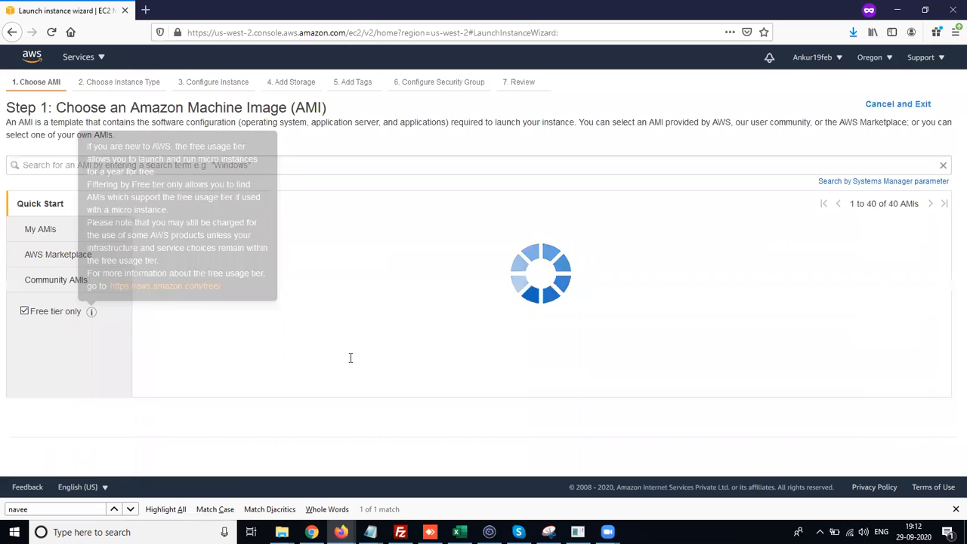
scroll(350, 357, down, 2)
scroll(350, 358, down, 3)
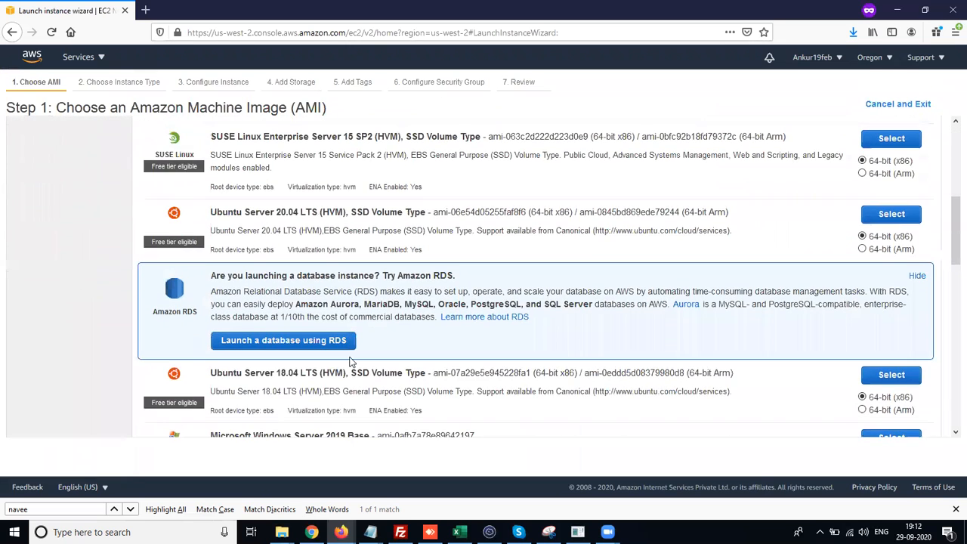
scroll(350, 362, down, 1)
scroll(350, 362, down, 2)
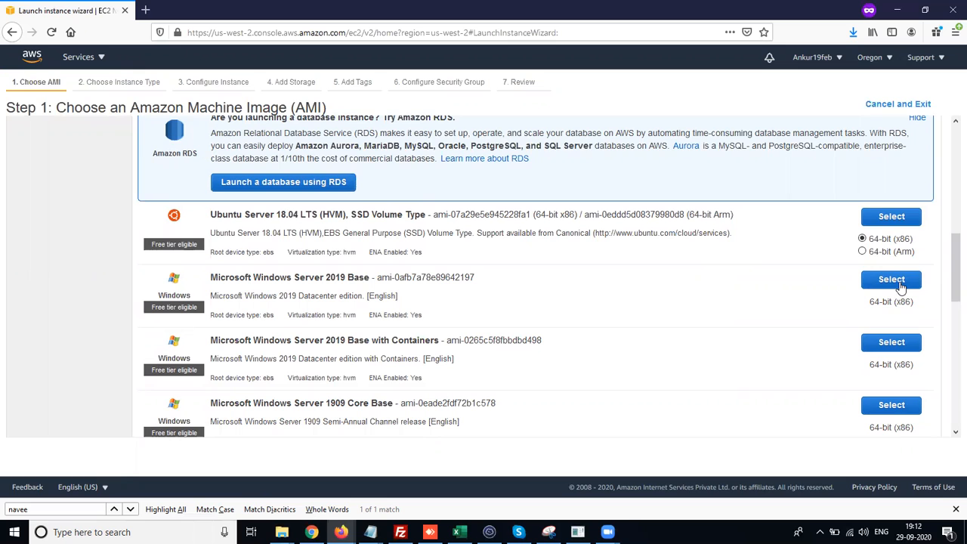
click(899, 283)
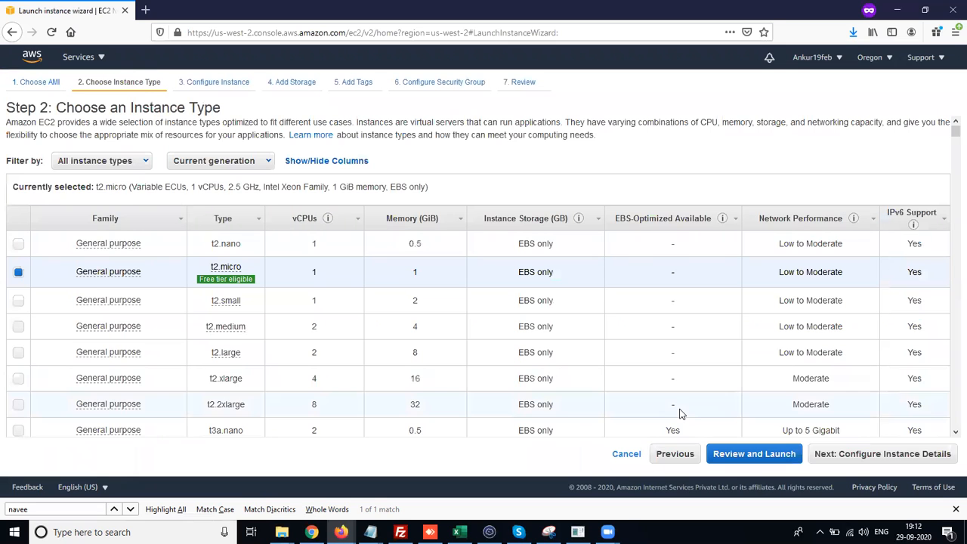
- Keep the t2.micro instance type and move on to the instance details configuration
click(884, 456)
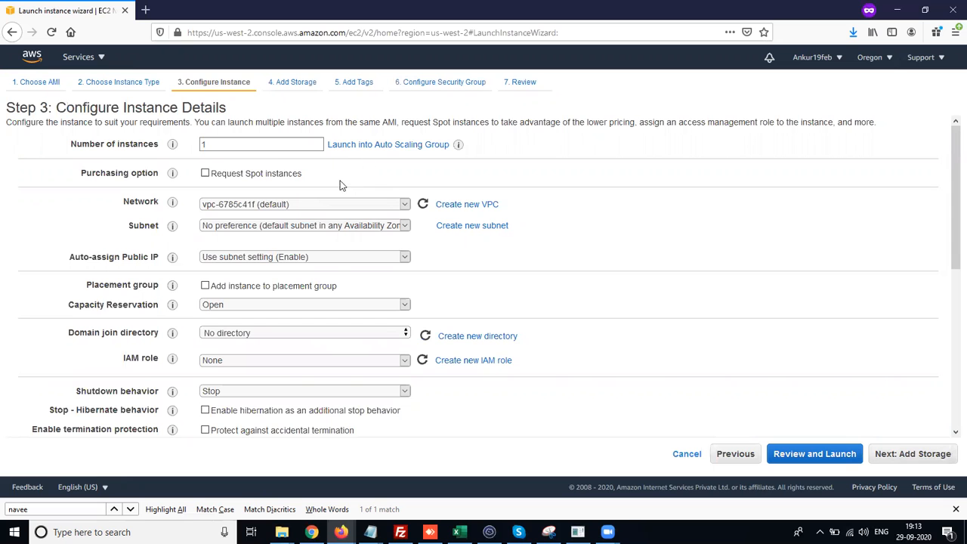
scroll(550, 261, down, 1)
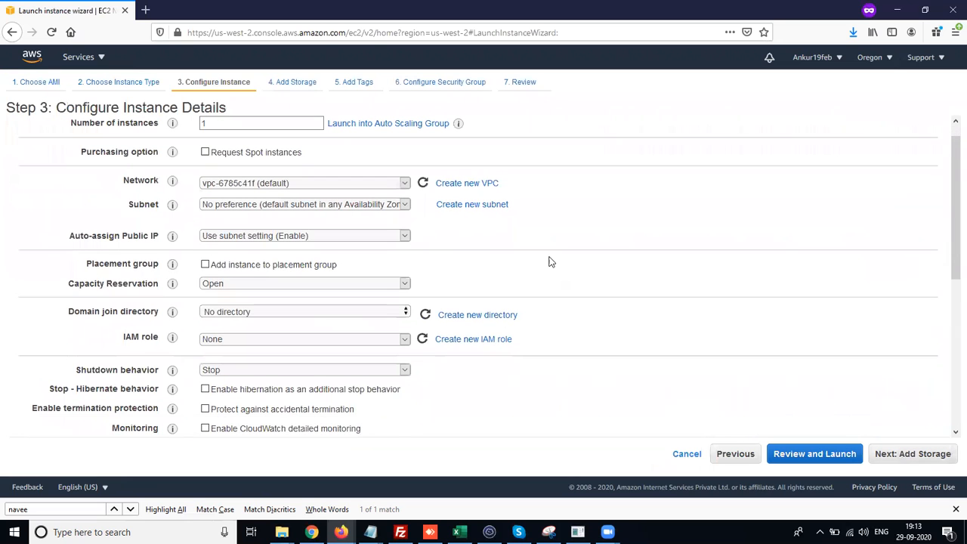
scroll(440, 241, down, 1)
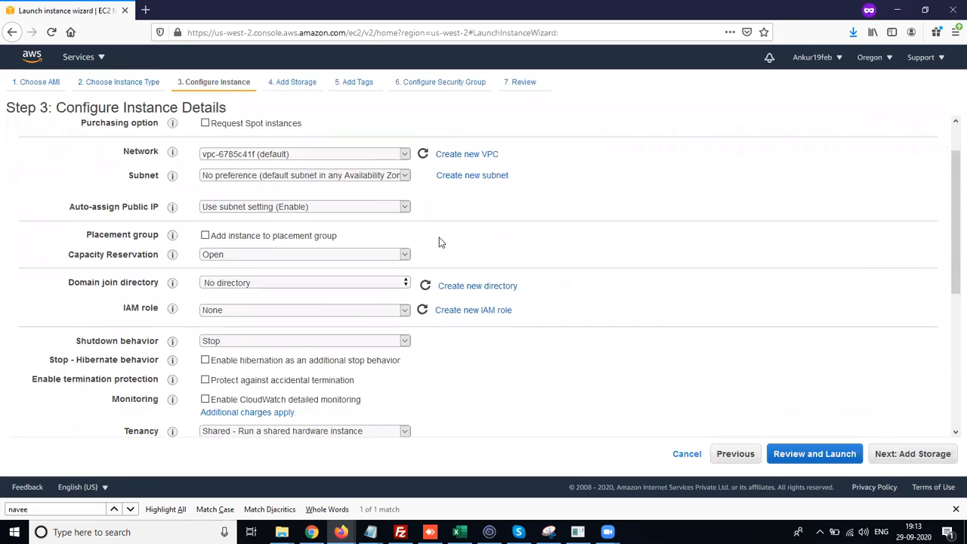
scroll(441, 242, down, 5)
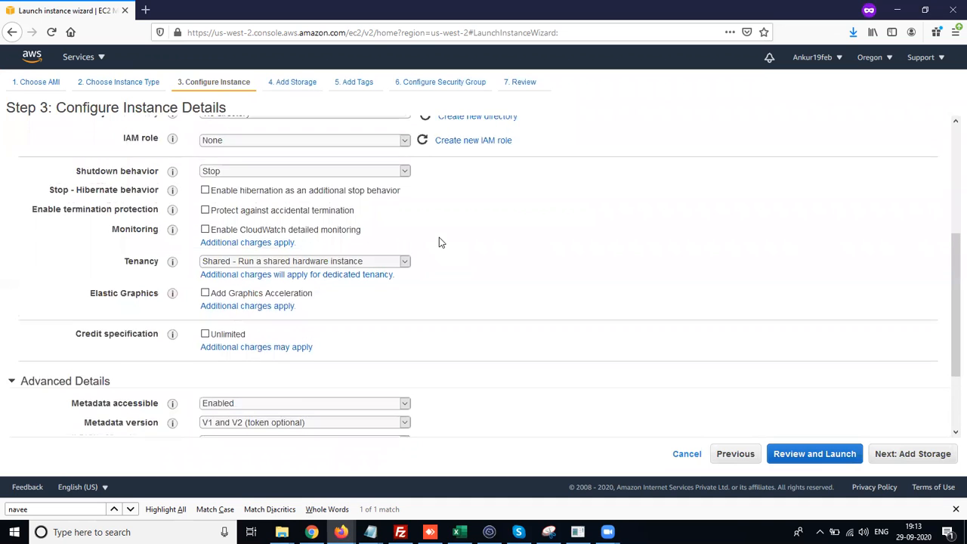
scroll(440, 242, up, 6)
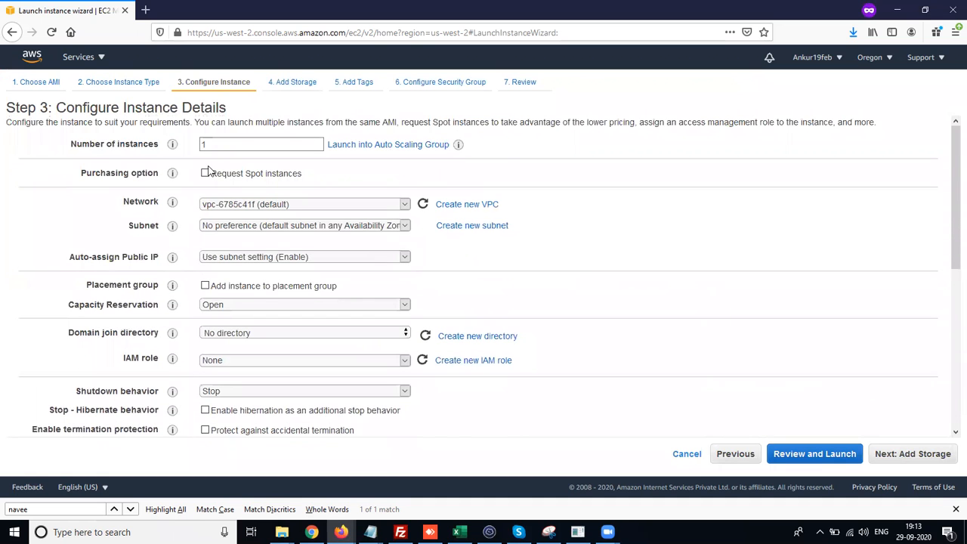
- Review the default network VPC and the region options without changing them
click(214, 146)
click(339, 153)
click(348, 205)
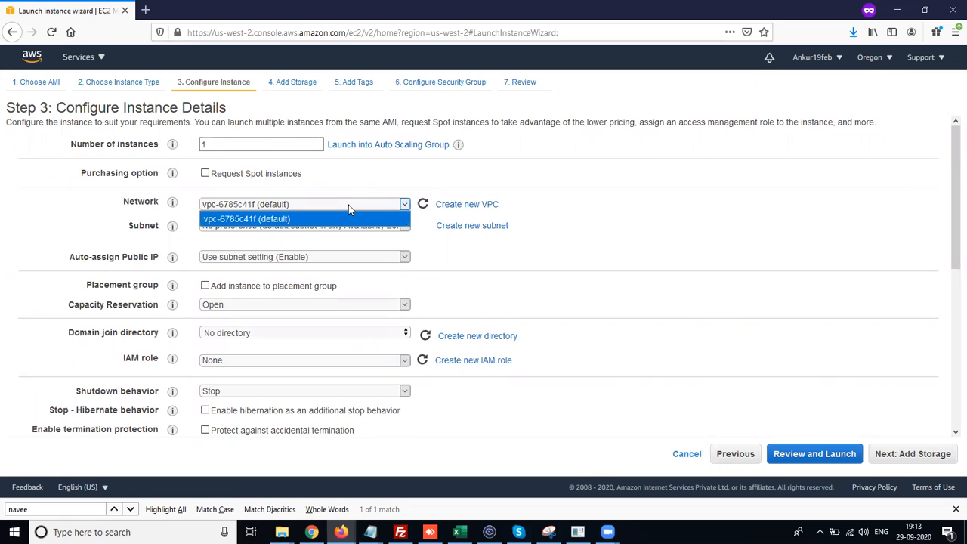
click(362, 191)
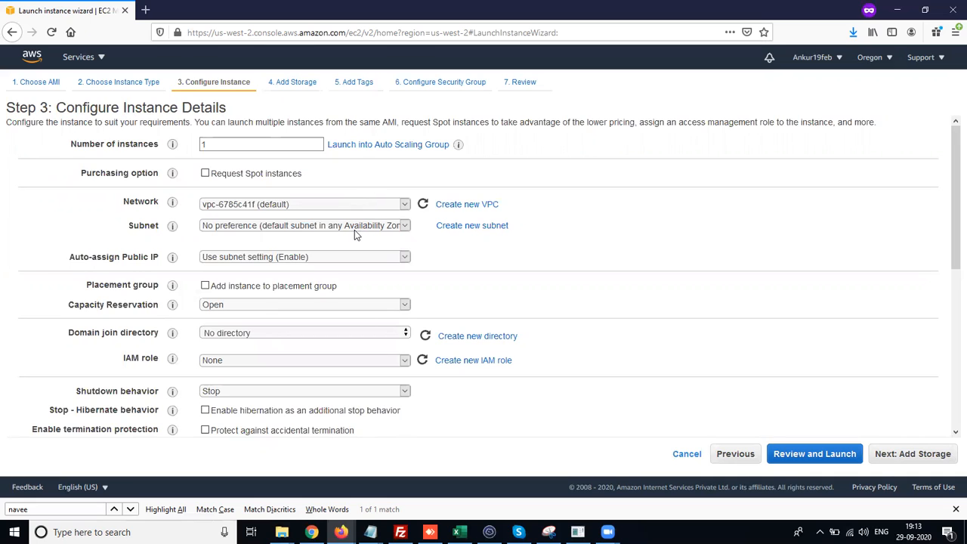
click(875, 60)
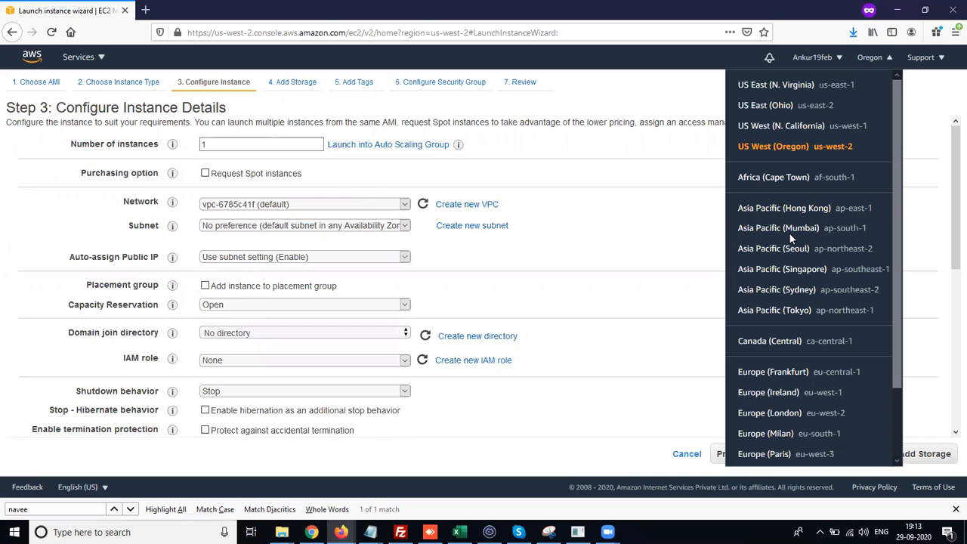
click(571, 174)
- Choose subnet-4a4fb300 (Default in us-west-2a) and keep auto-assign public IP on the subnet setting
click(385, 226)
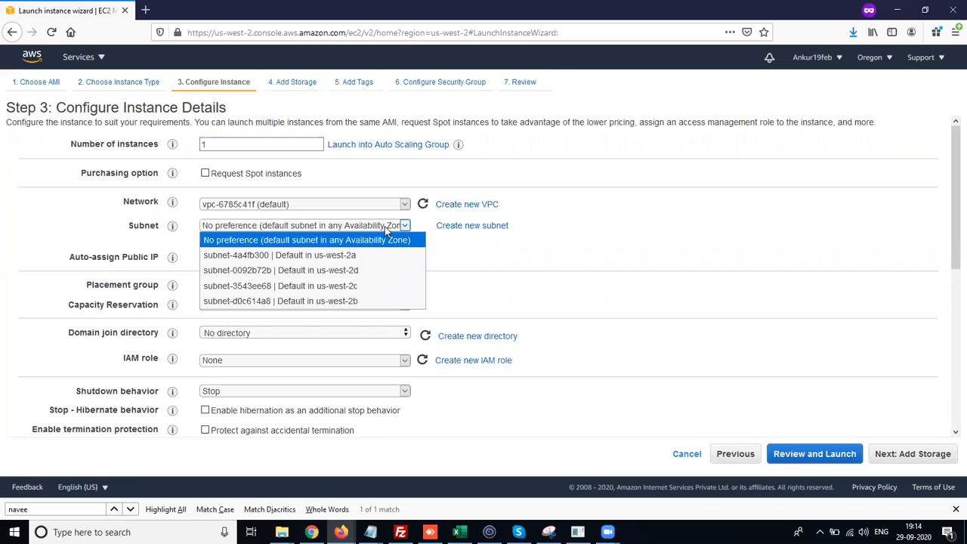
click(357, 255)
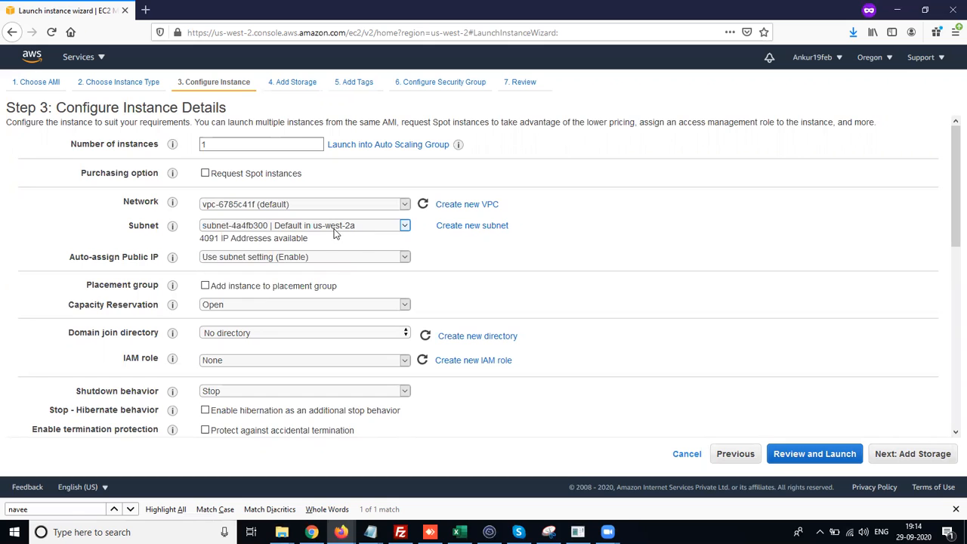
scroll(425, 253, down, 1)
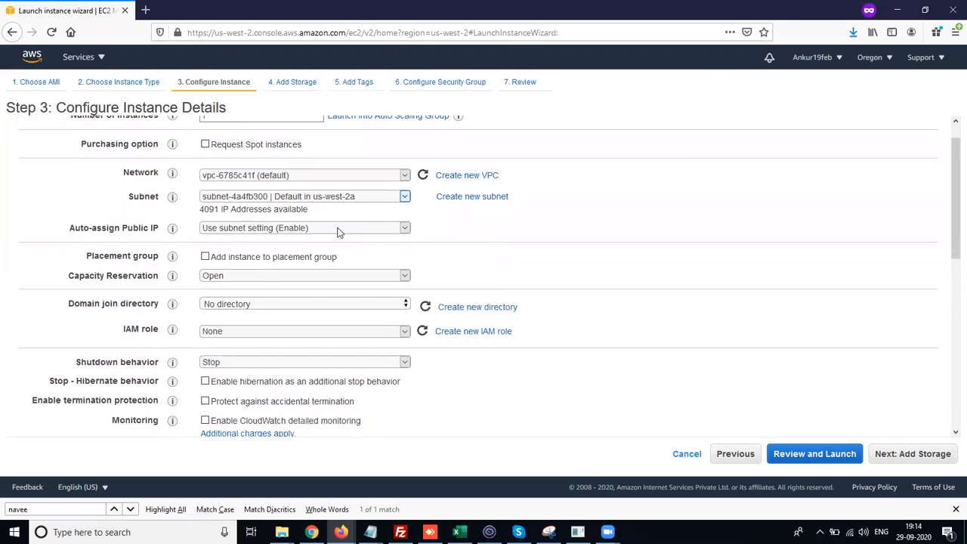
click(338, 233)
click(339, 231)
click(312, 233)
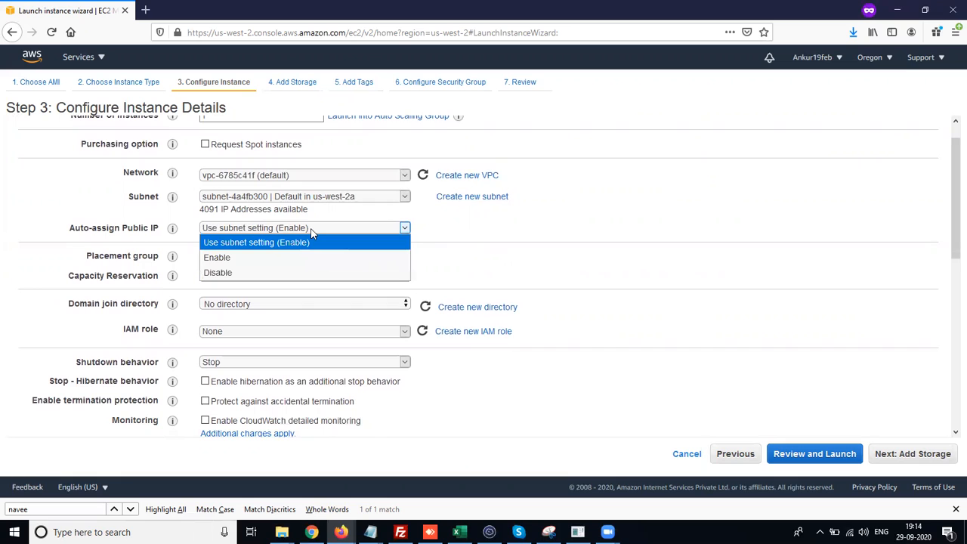
click(476, 241)
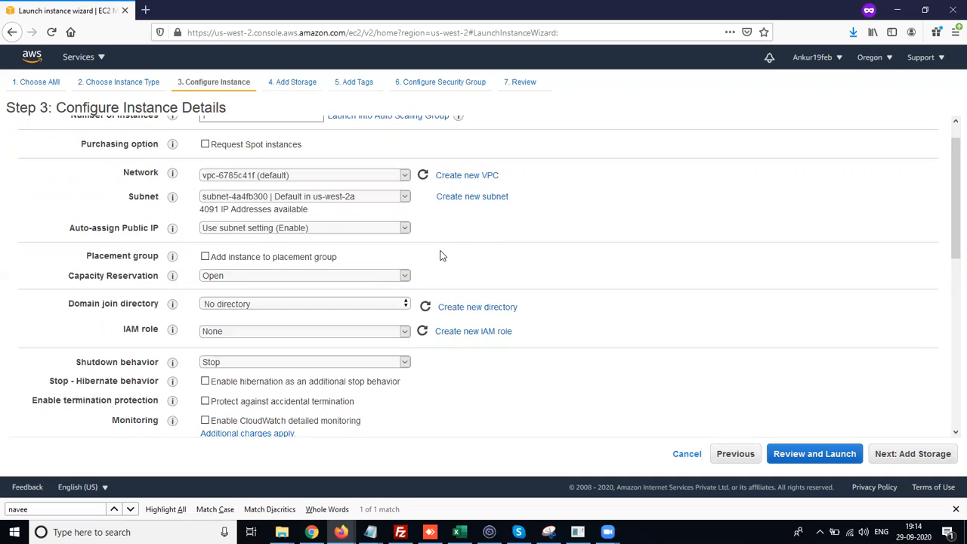
- Keep the IAM role as None and enable protection against accidental termination
scroll(431, 260, down, 1)
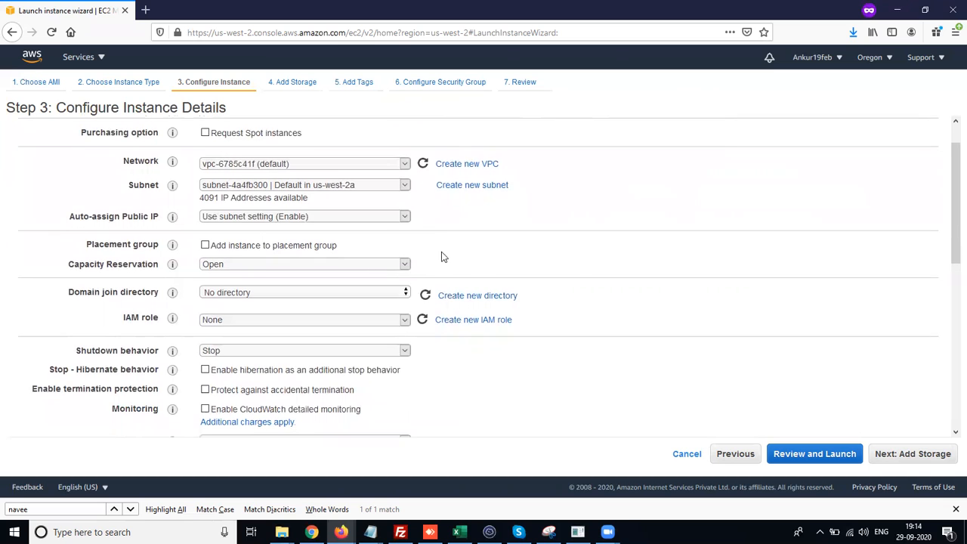
scroll(445, 256, down, 3)
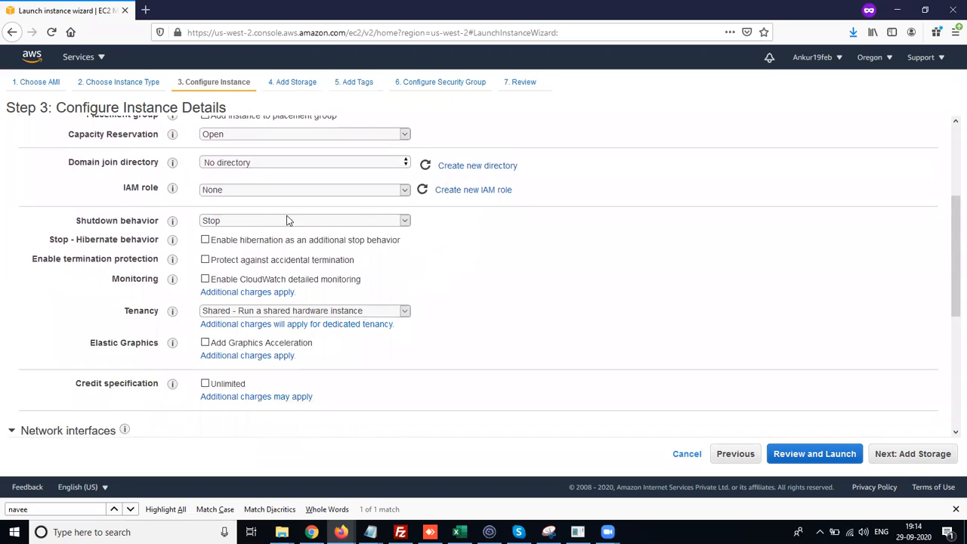
click(240, 191)
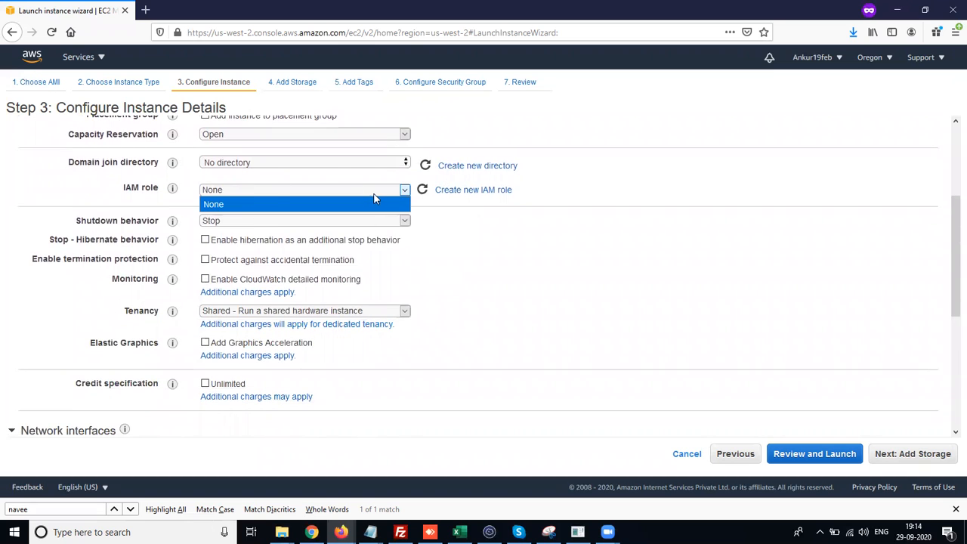
click(433, 205)
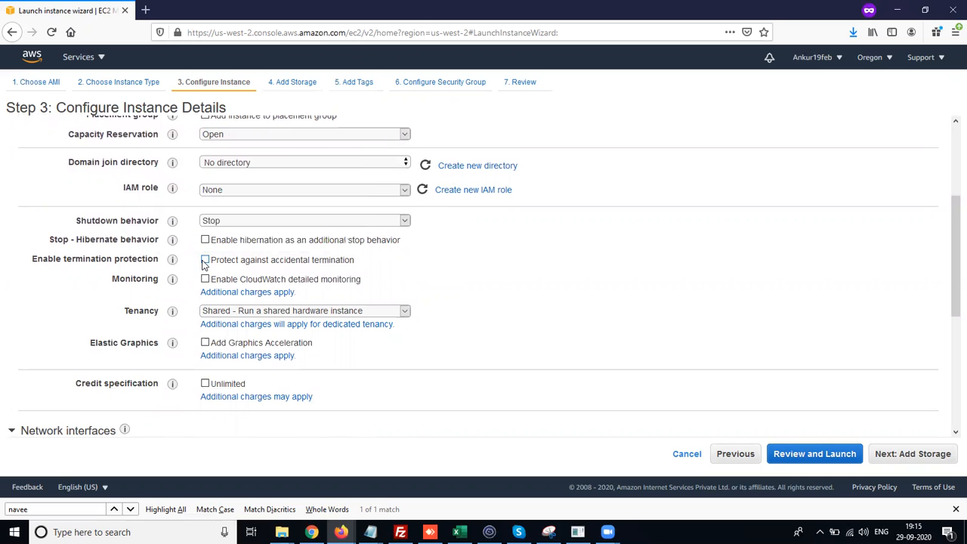
scroll(582, 182, up, 4)
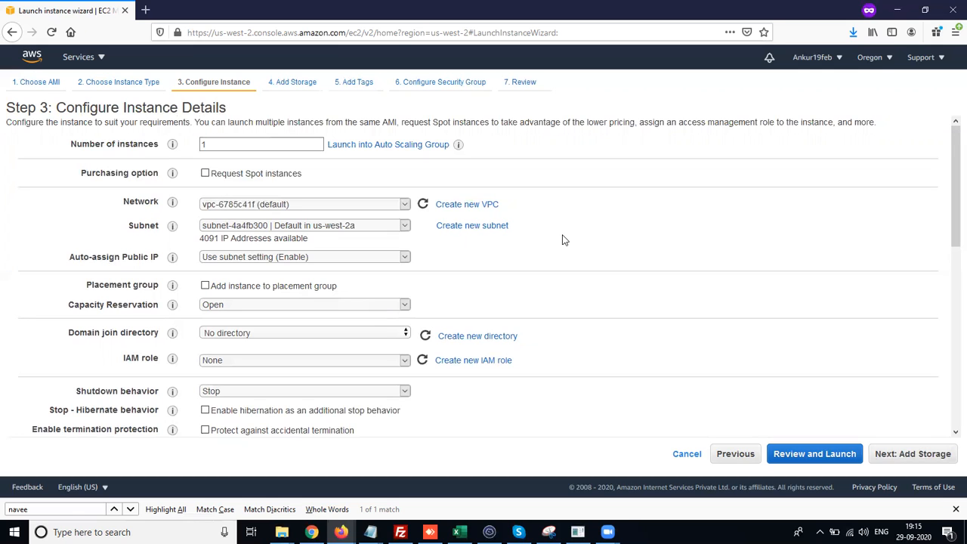
scroll(562, 240, down, 3)
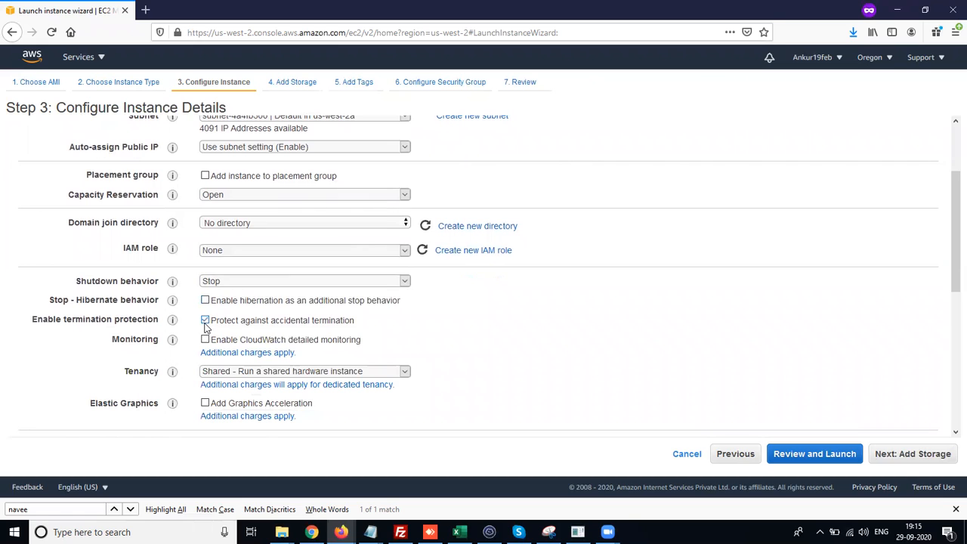
- Scroll through the remaining instance details, network interfaces and advanced details
scroll(455, 387, down, 1)
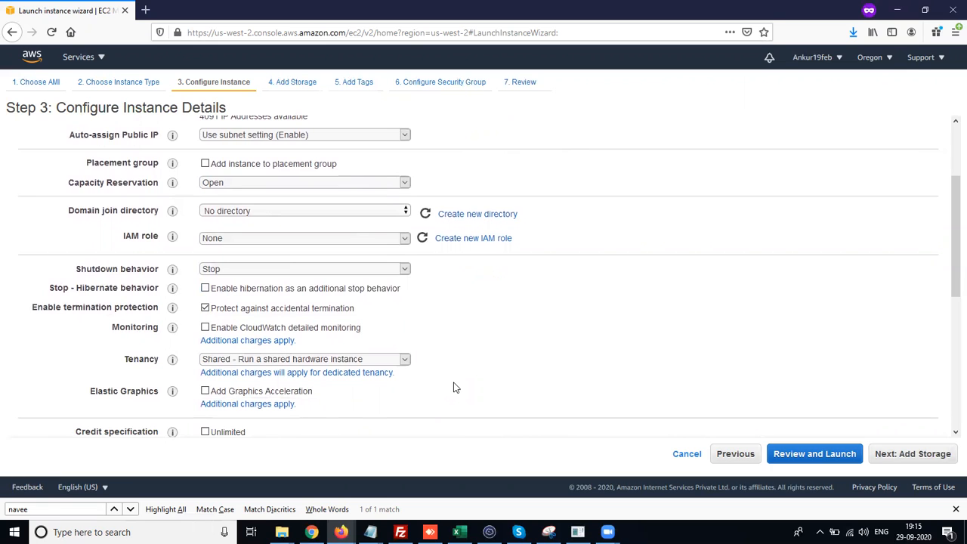
scroll(456, 388, down, 5)
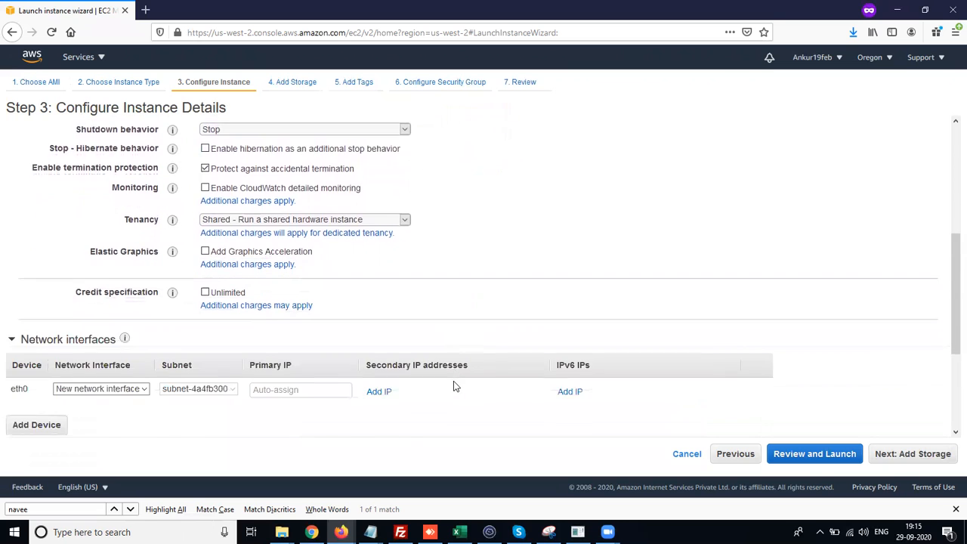
scroll(454, 385, down, 5)
scroll(454, 386, up, 5)
scroll(453, 387, up, 4)
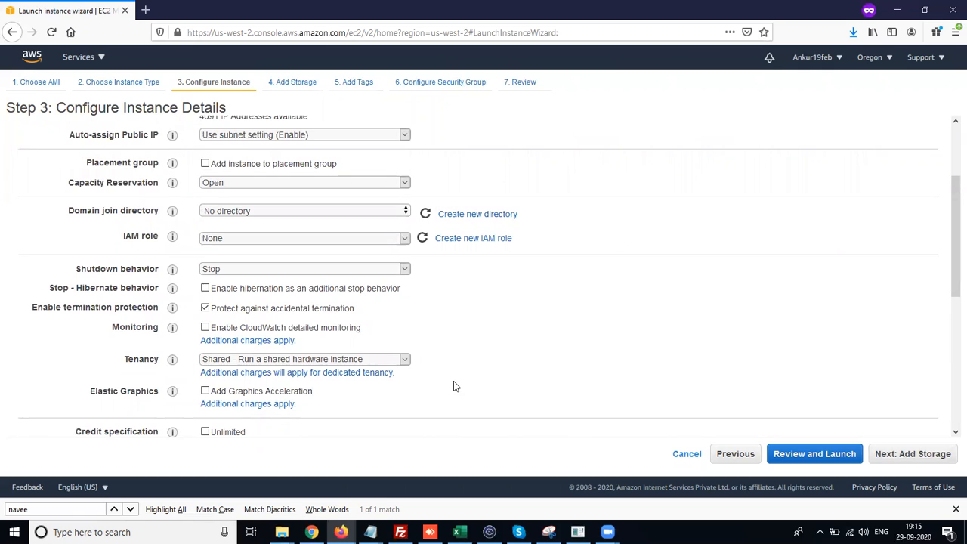
scroll(453, 386, down, 3)
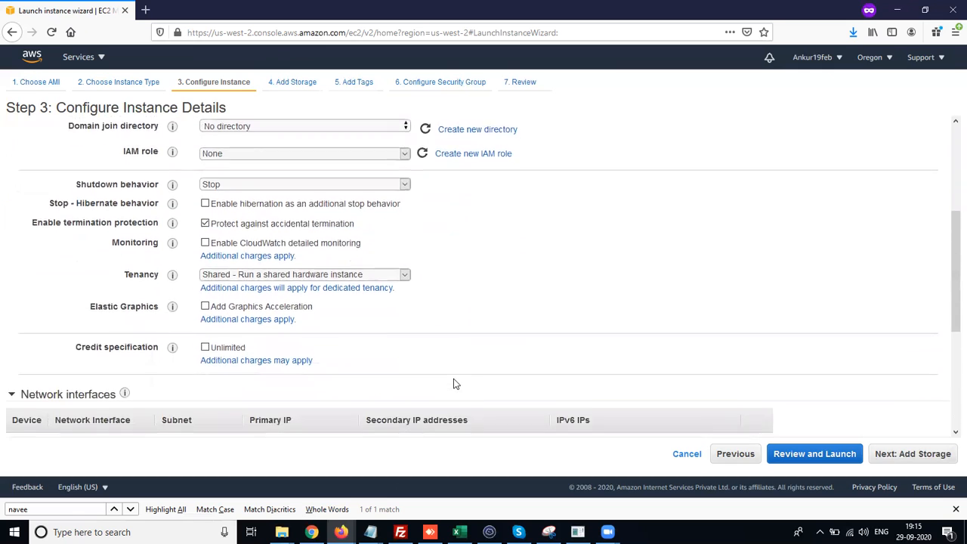
scroll(454, 384, down, 1)
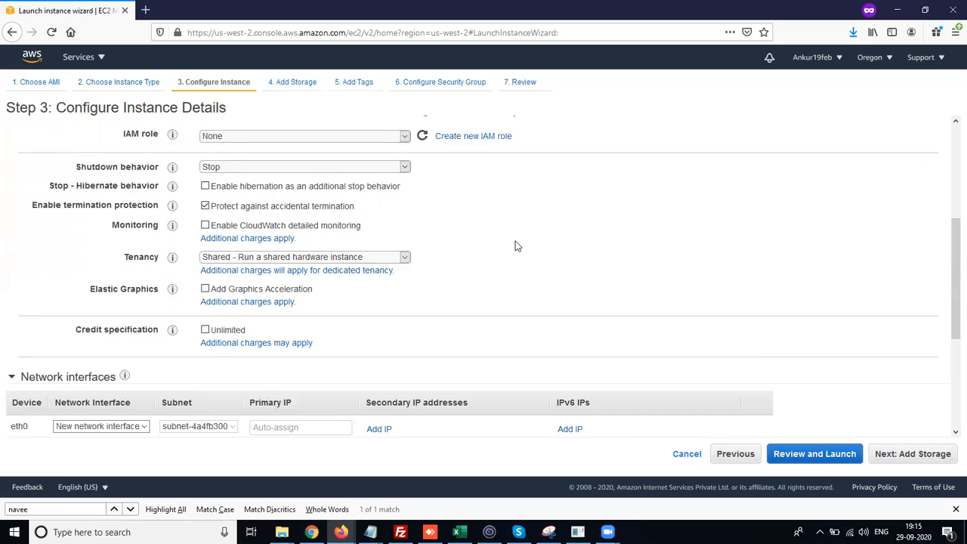
scroll(516, 245, down, 1)
scroll(516, 245, down, 3)
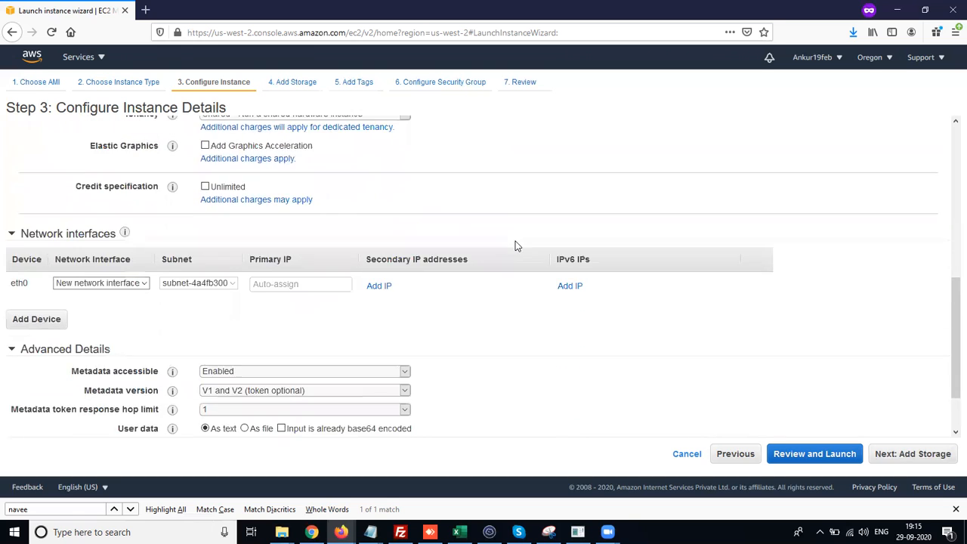
scroll(516, 245, up, 3)
scroll(518, 246, up, 1)
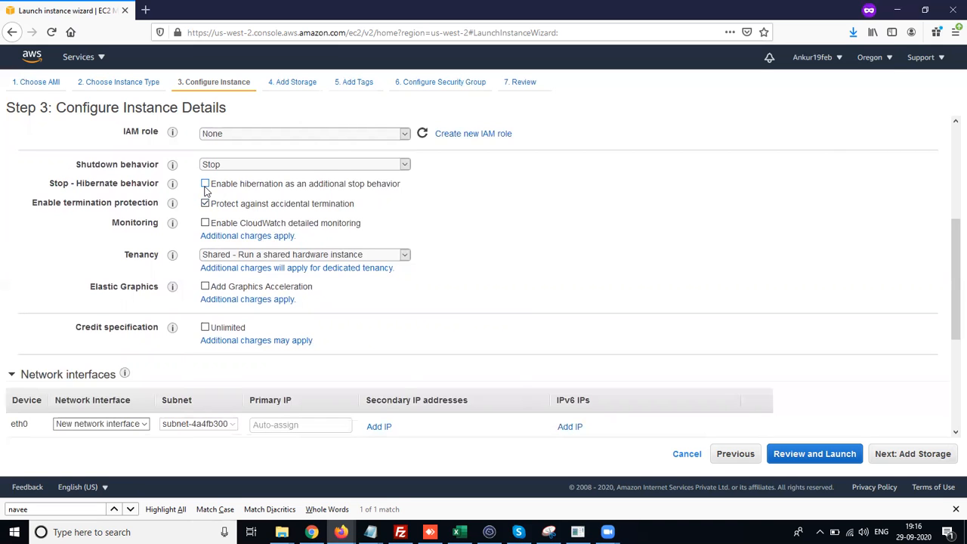
scroll(475, 224, down, 2)
scroll(476, 224, down, 3)
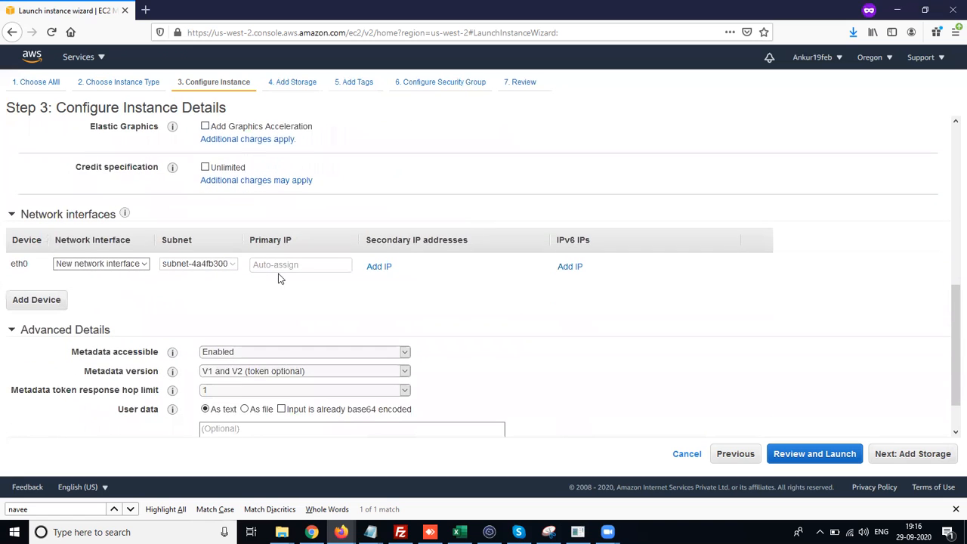
click(142, 267)
click(143, 267)
drag(29, 266, 12, 269)
click(24, 266)
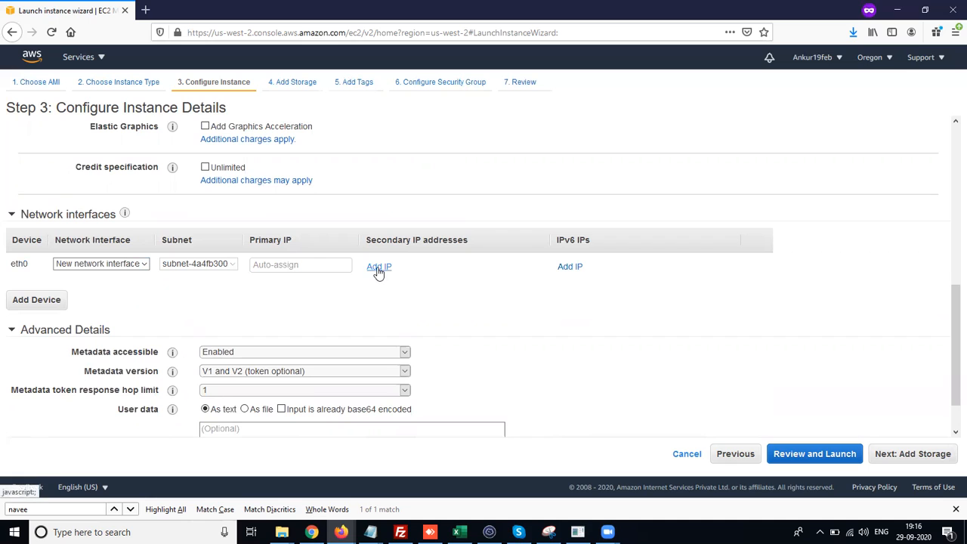
scroll(421, 324, down, 1)
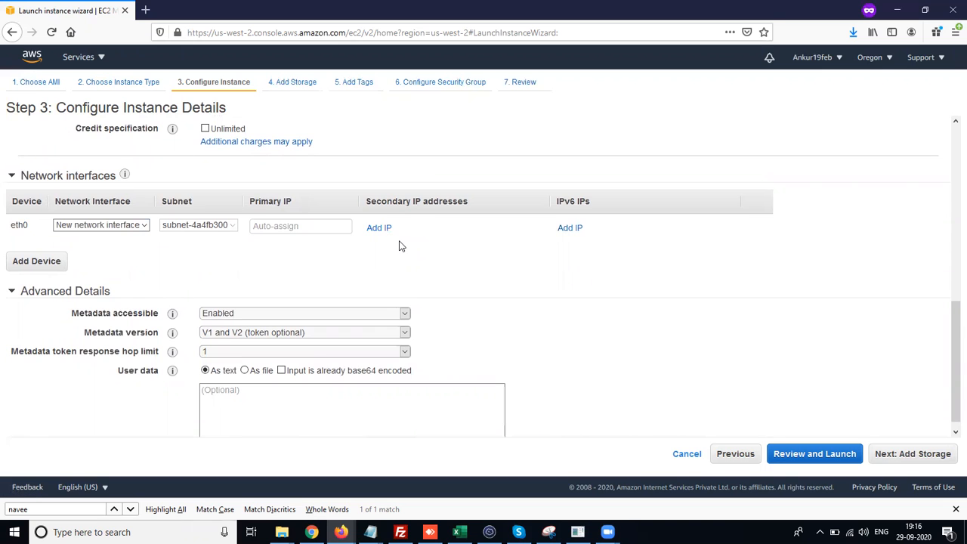
scroll(401, 245, down, 1)
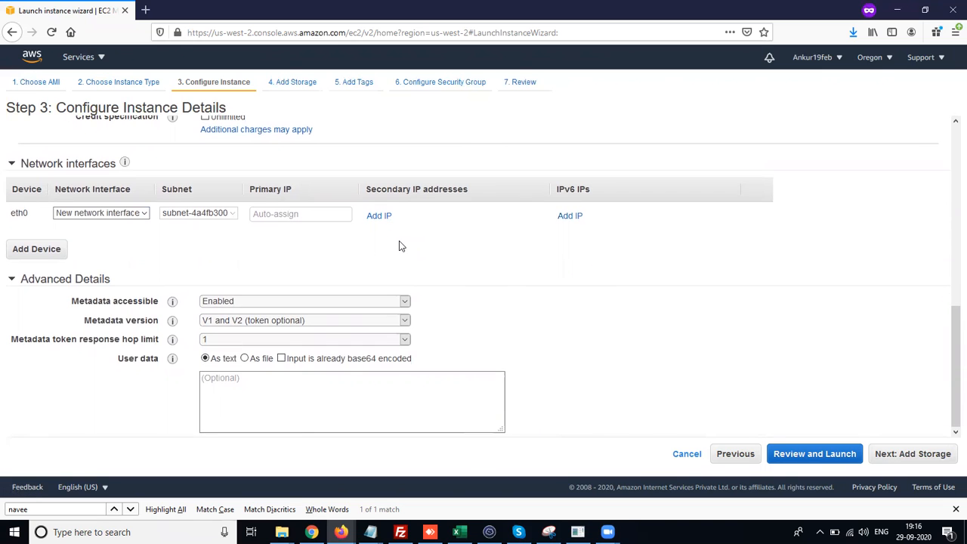
scroll(401, 245, up, 1)
scroll(402, 246, down, 1)
scroll(401, 245, down, 1)
- Keep the 30 GiB General Purpose SSD root volume and continue to the tags page
click(879, 459)
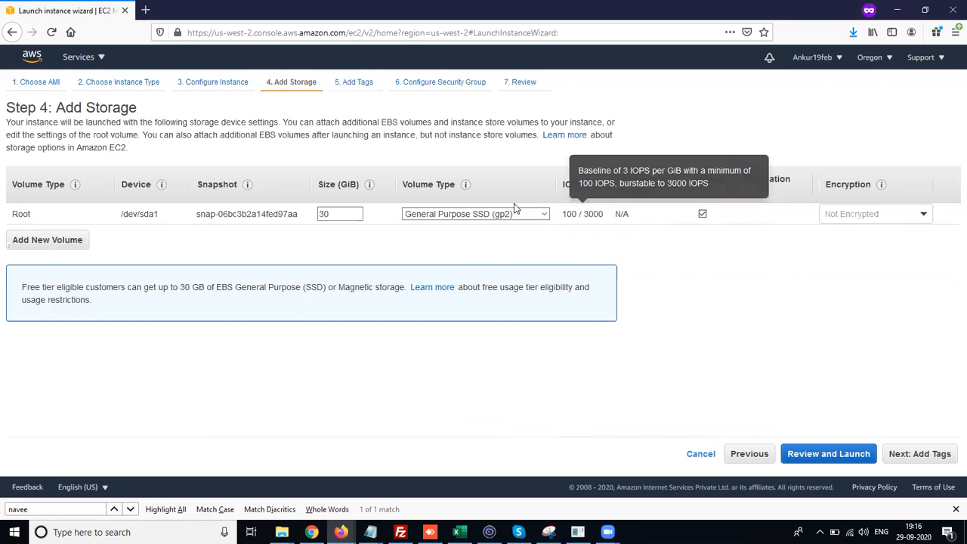
mouse_move(590, 205)
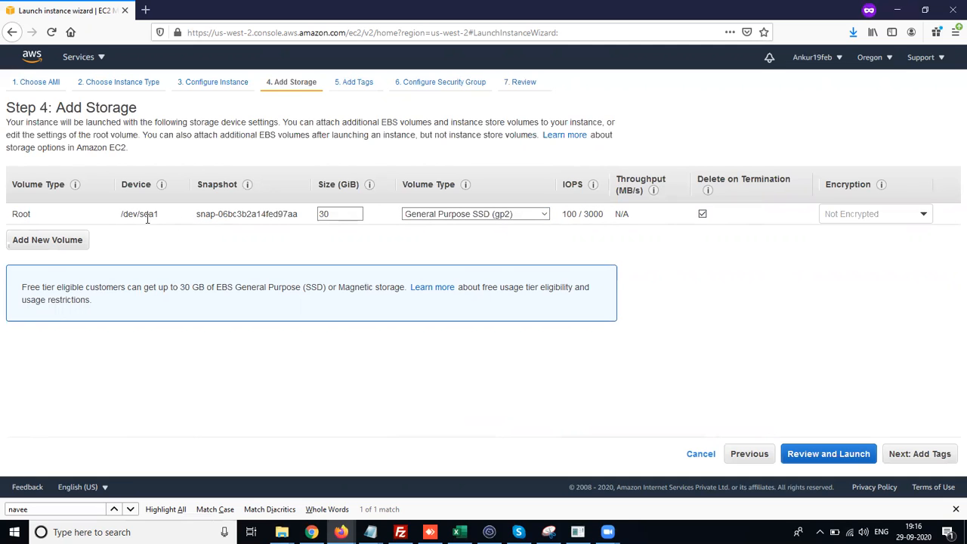
drag(118, 215, 347, 219)
click(361, 244)
drag(123, 222, 542, 234)
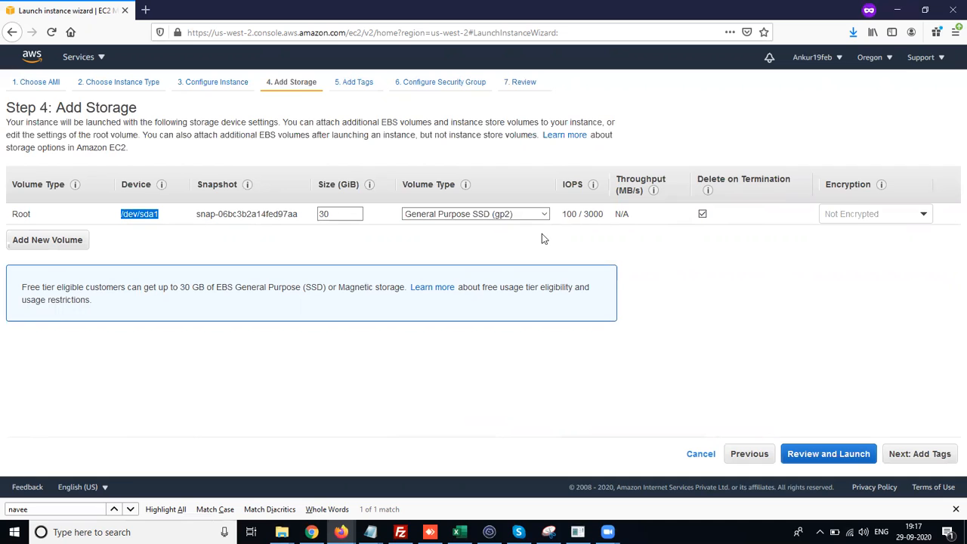
click(703, 214)
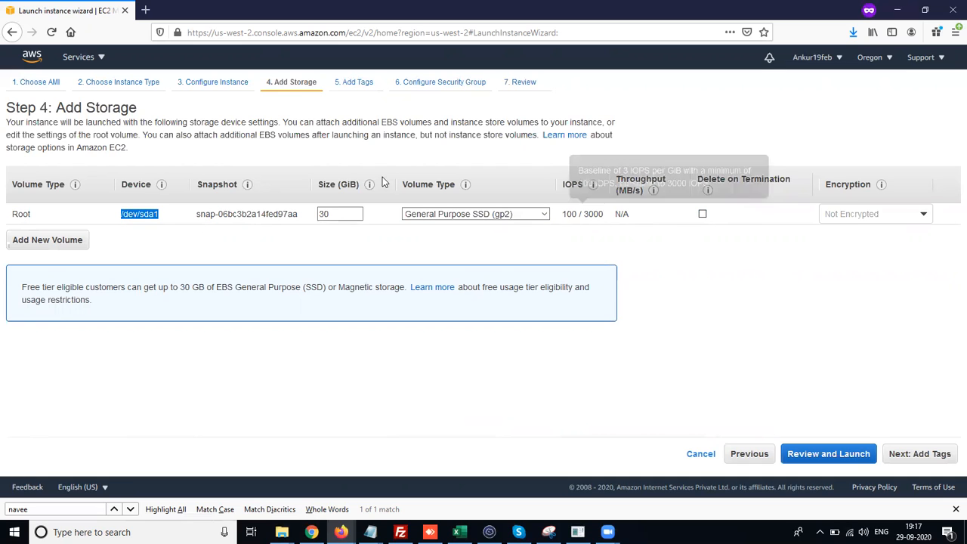
click(148, 217)
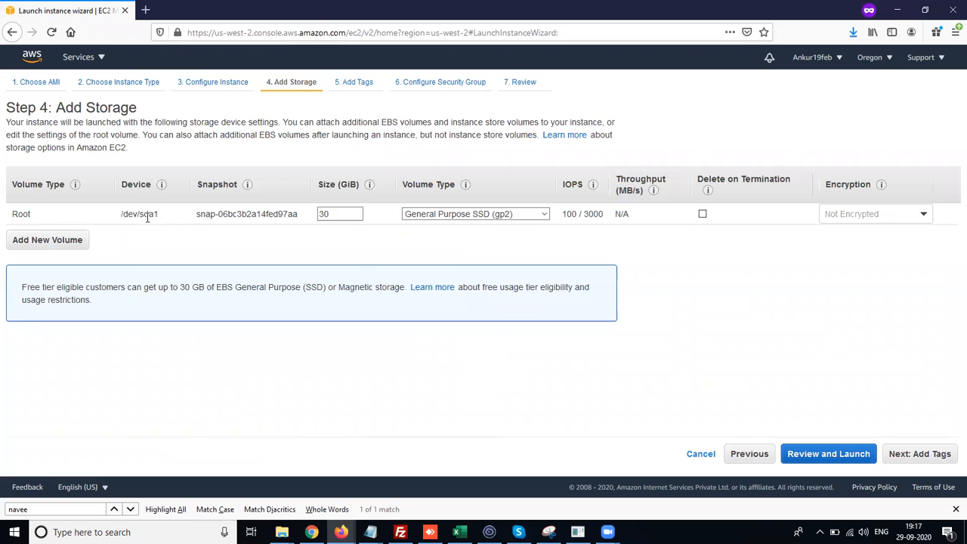
click(702, 216)
click(912, 456)
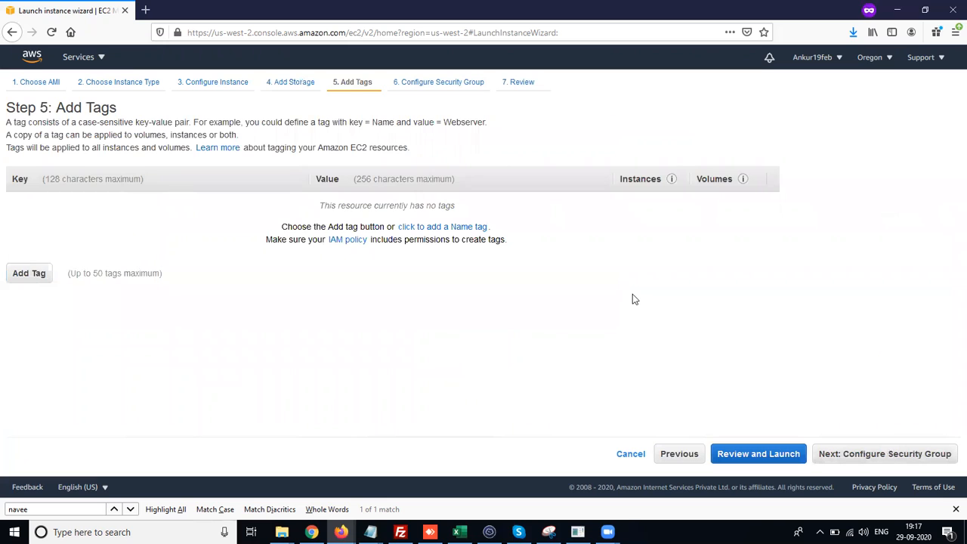
- Add a tag with key name and value webserverwindows, then continue to security group configuration
click(17, 277)
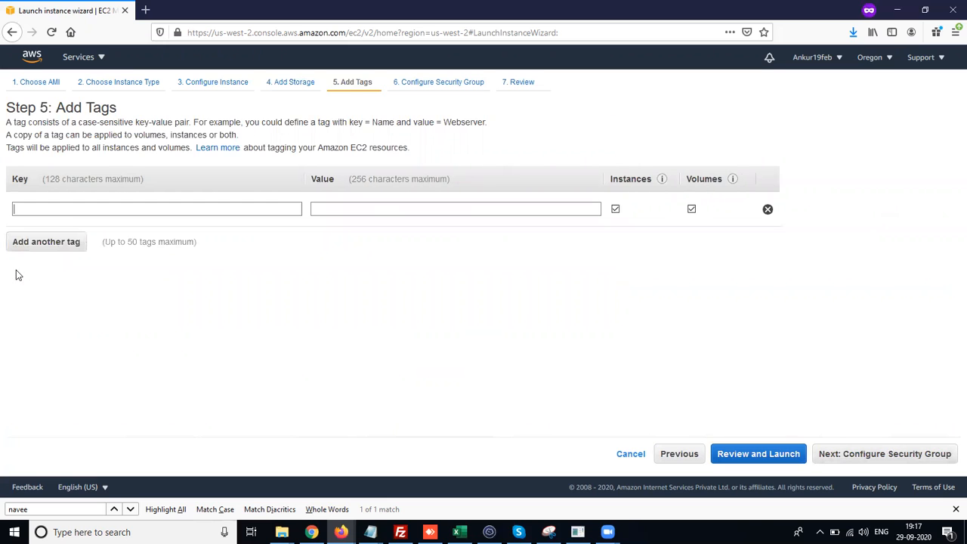
text(name)
key(Tab)
text(webse)
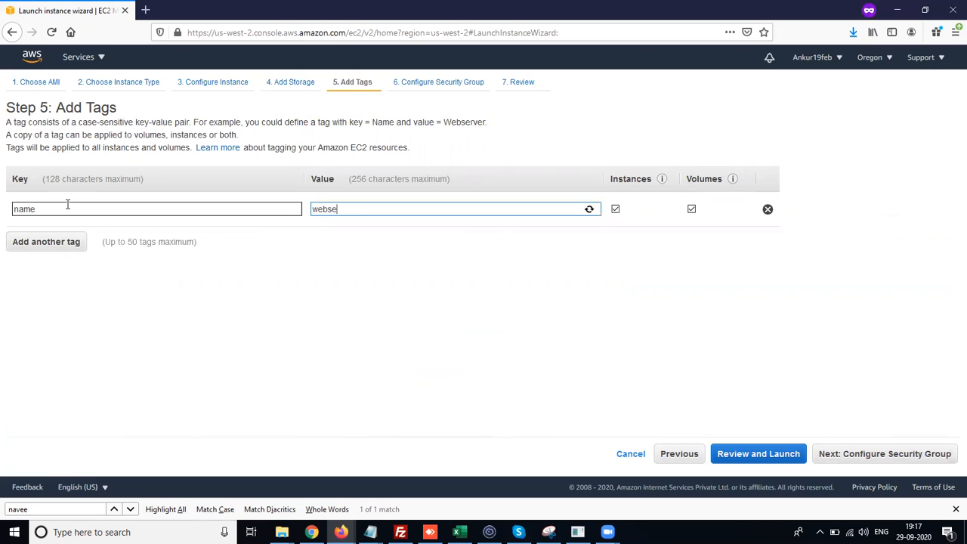
text(rverwindows)
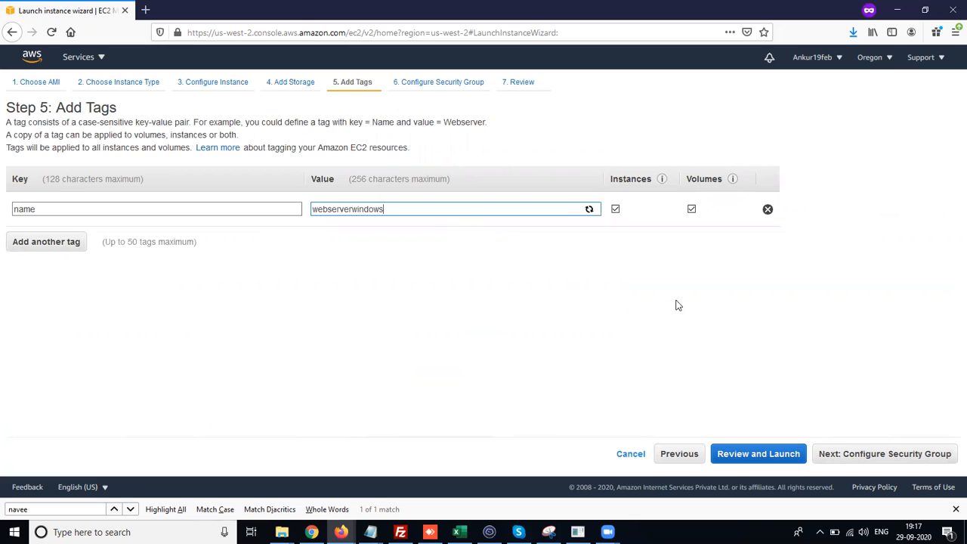
click(897, 463)
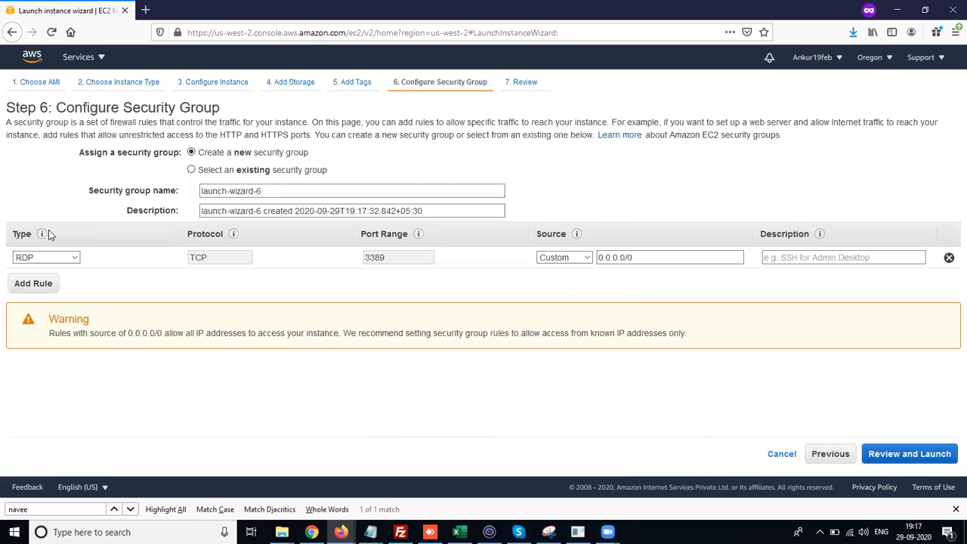
- Add an HTTP rule to the new security group
click(49, 285)
click(65, 284)
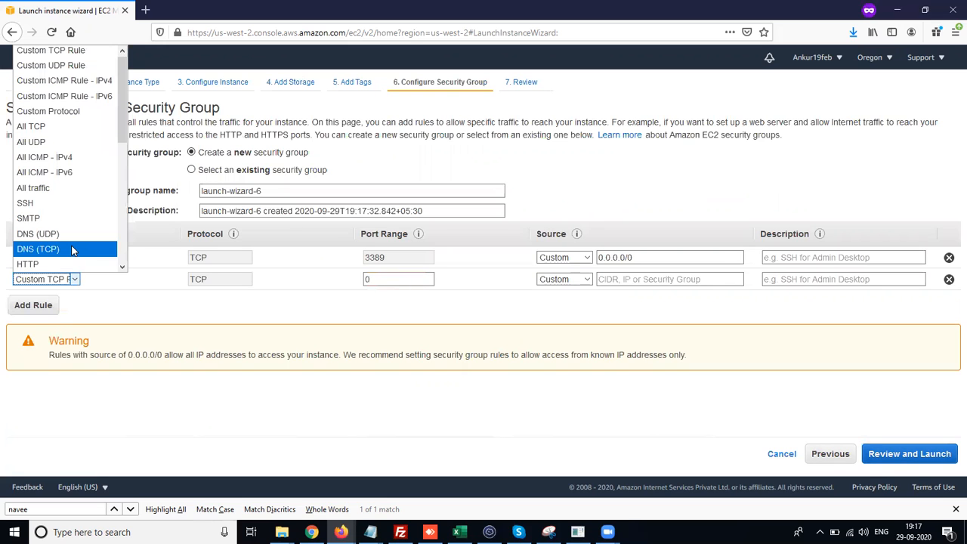
click(60, 259)
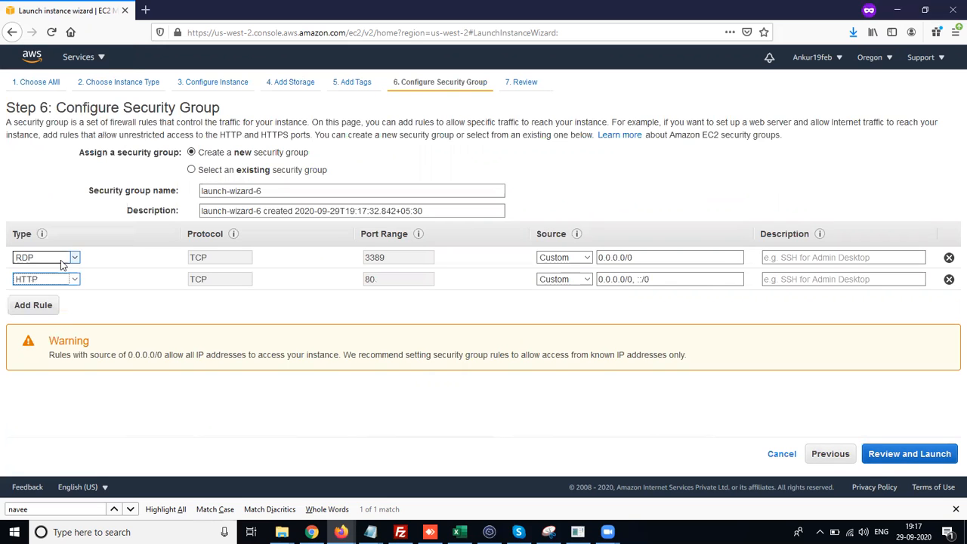
- Add a third inbound rule of type HTTPS to the security group
click(55, 308)
click(62, 306)
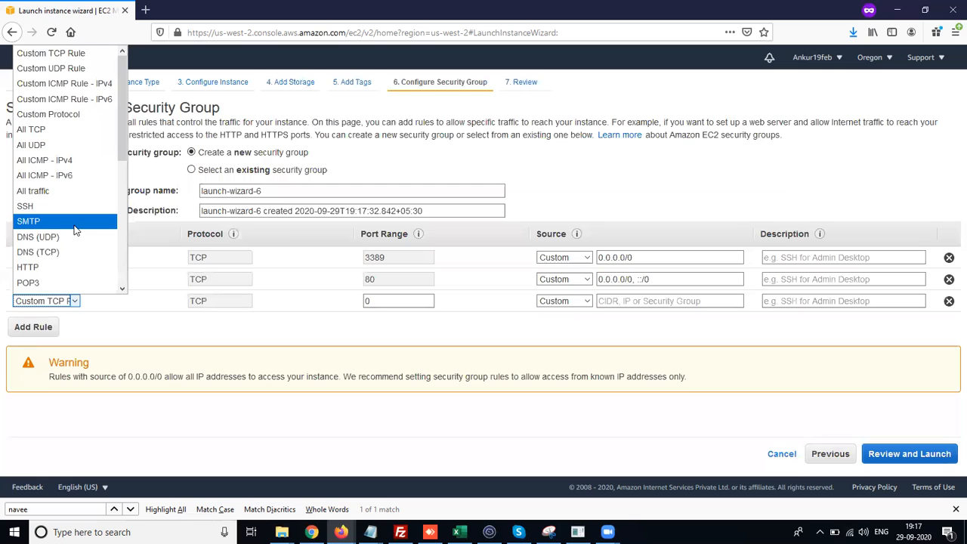
scroll(76, 231, down, 3)
click(58, 245)
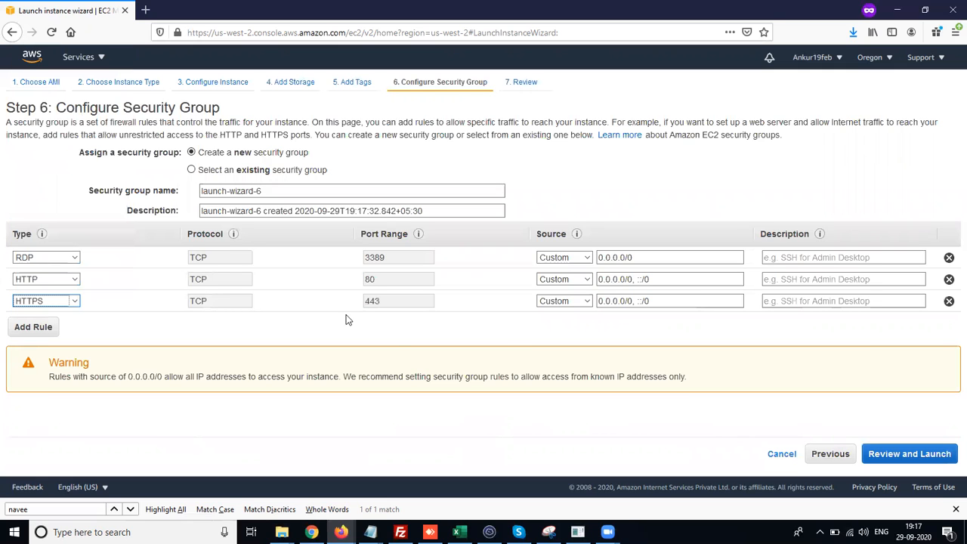
- Set the source of the RDP, HTTP and HTTPS rules to Anywhere and continue to the review page
click(588, 259)
click(557, 285)
click(589, 280)
click(559, 308)
click(586, 302)
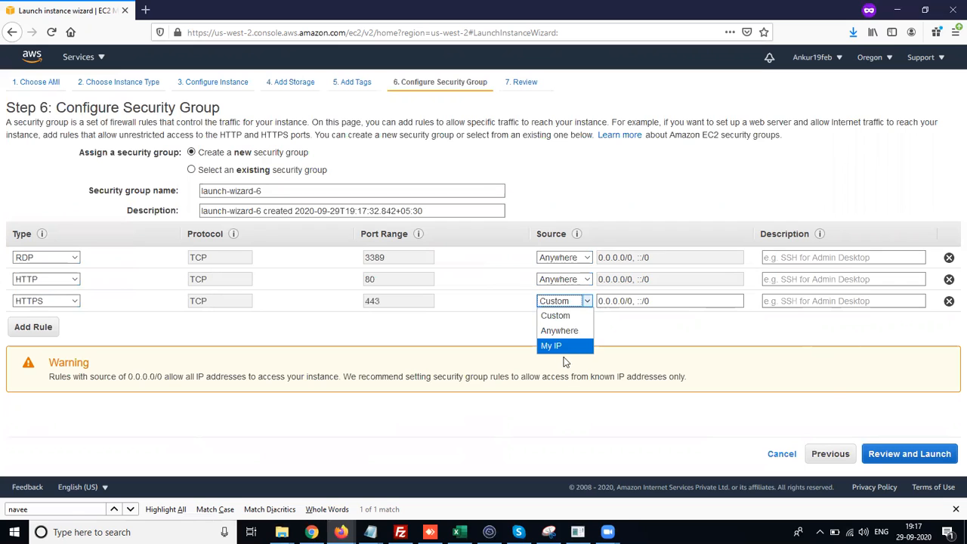
click(561, 332)
click(890, 454)
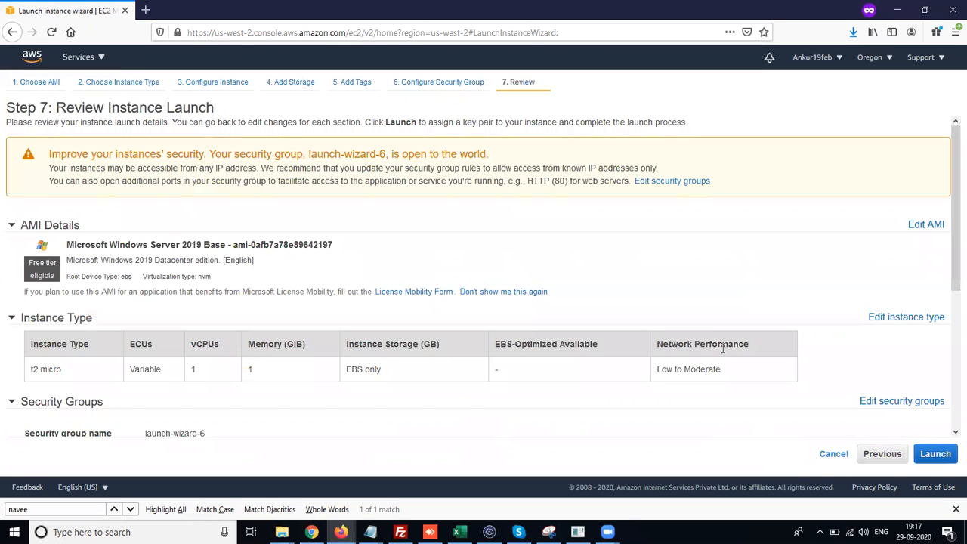
- Launch the instance using the existing key pair test19, acknowledging access to its private key file
scroll(723, 352, down, 5)
click(934, 454)
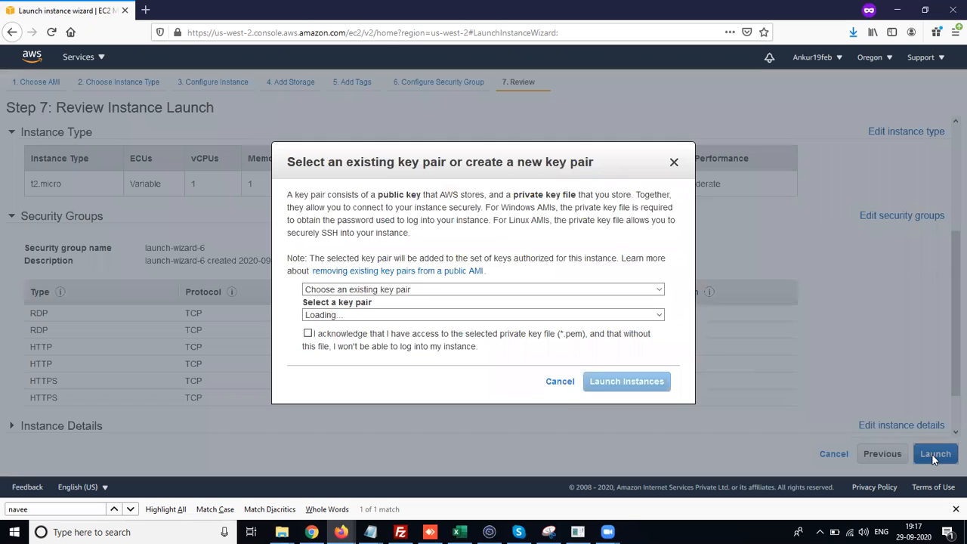
click(352, 315)
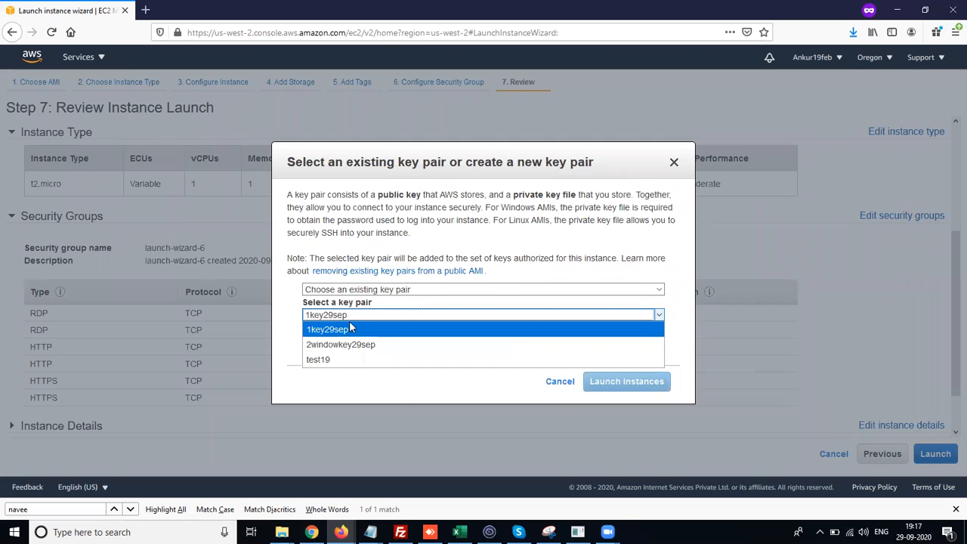
click(335, 358)
click(309, 334)
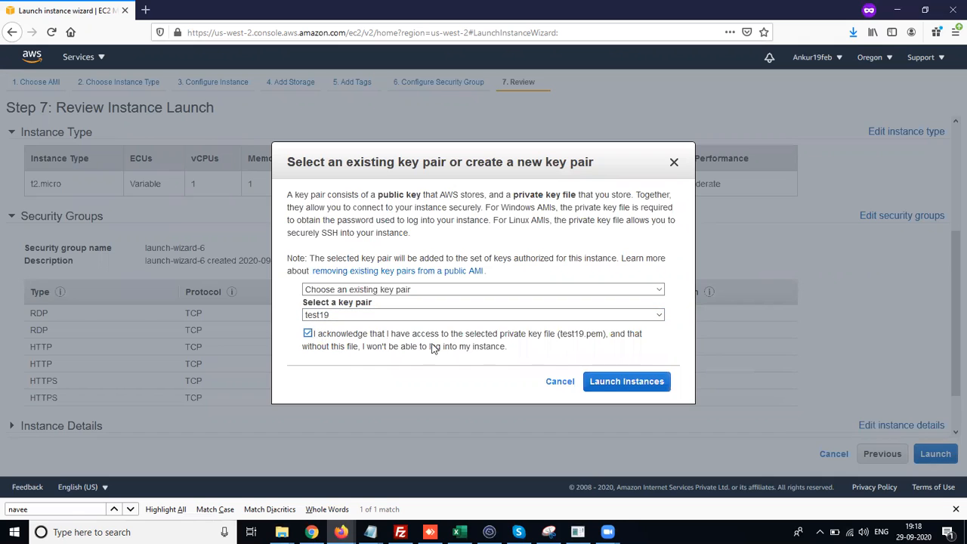
click(612, 381)
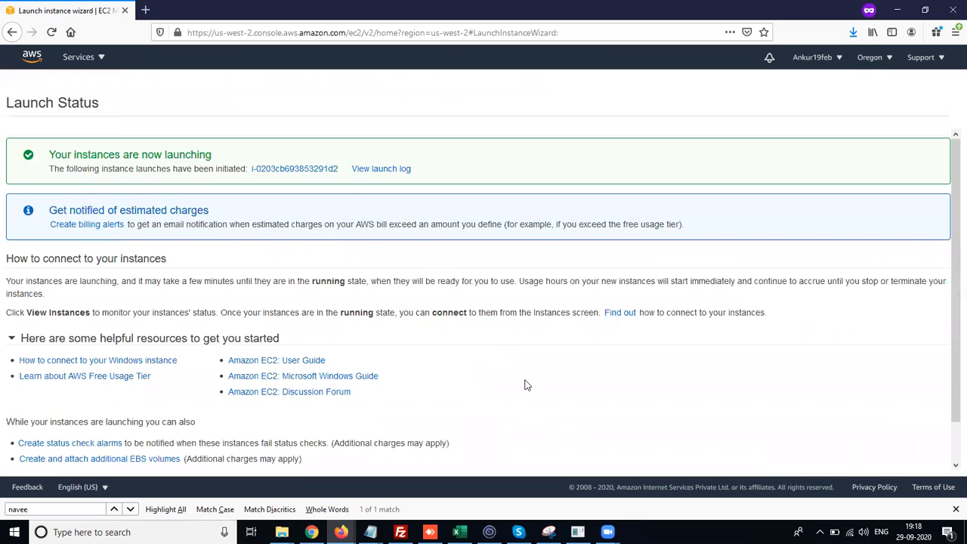
- Open the launched instance from the launch status page and clear the instance ID search filter
scroll(524, 383, down, 2)
scroll(535, 378, up, 2)
click(303, 175)
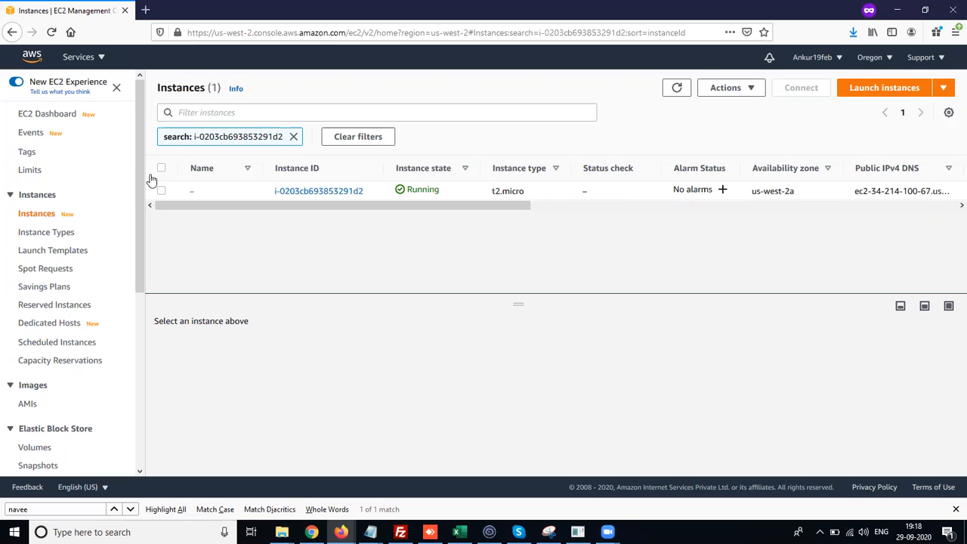
click(294, 137)
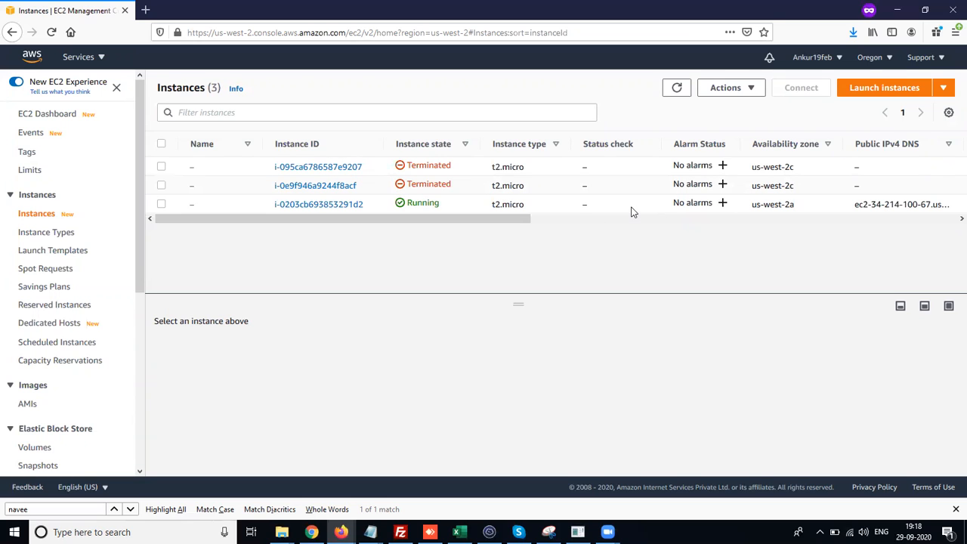
- Select the newly launched running instance and view its status checks
click(161, 204)
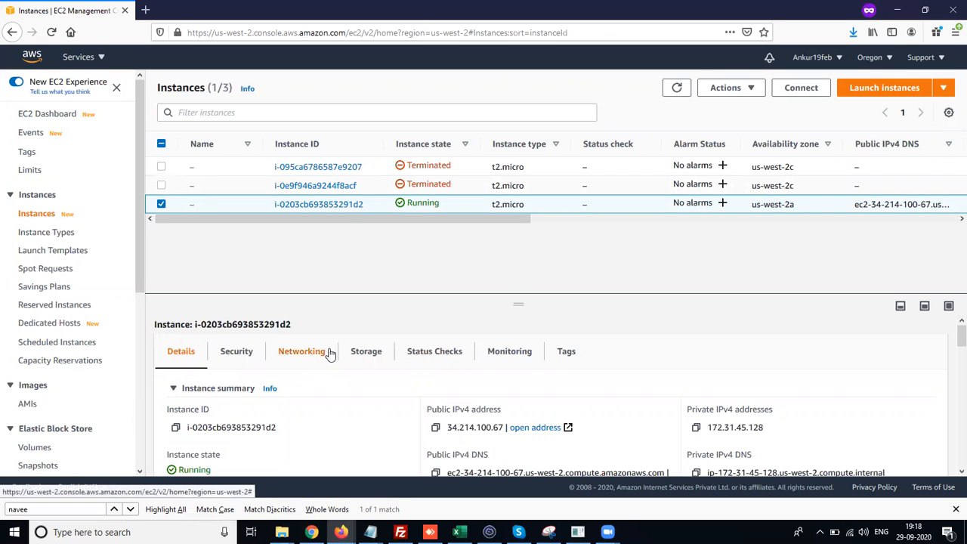
click(414, 352)
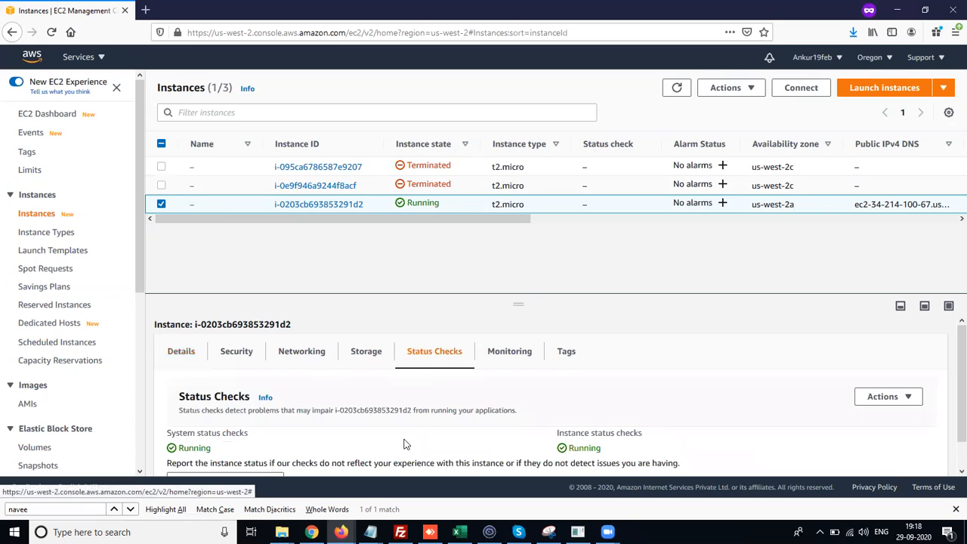
scroll(405, 442, down, 1)
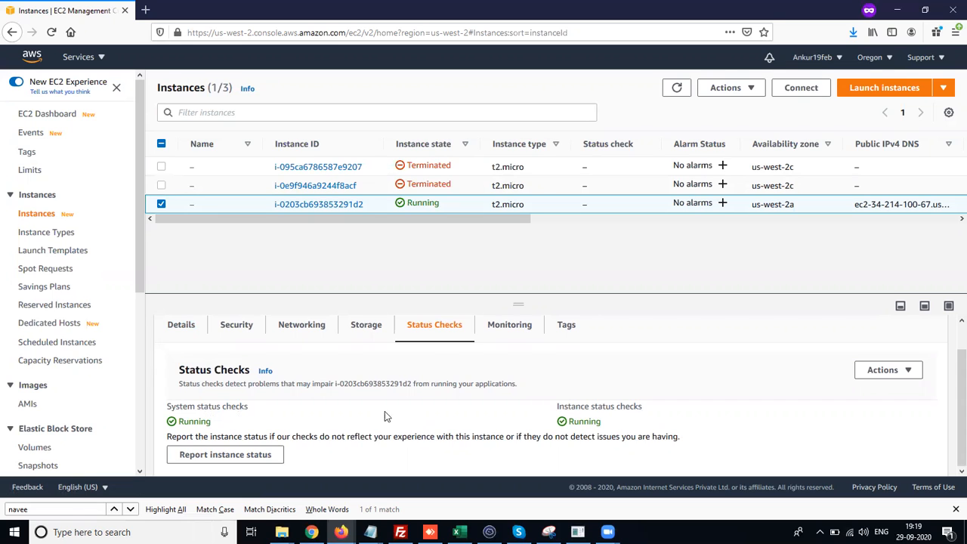
- Open the status checks help panel, read about system and instance status checks, then close it
click(264, 371)
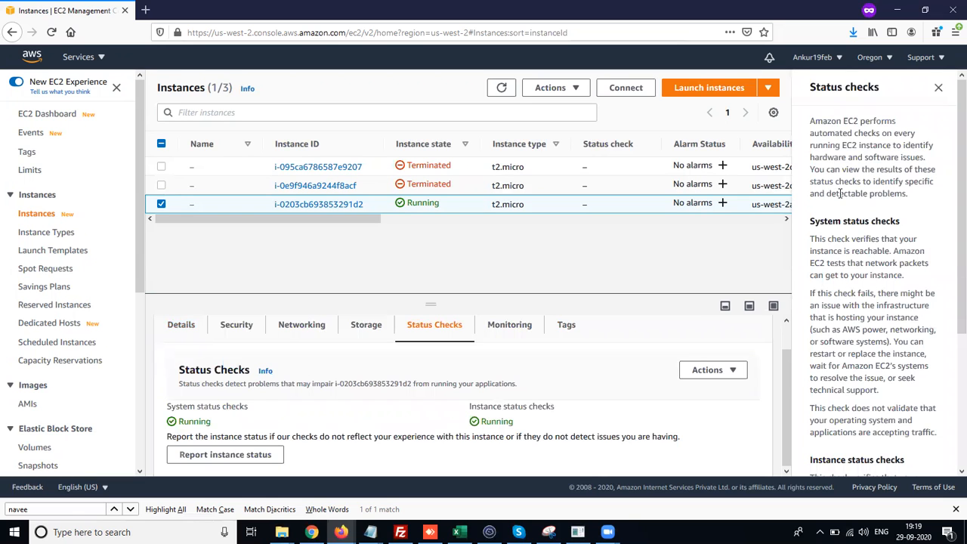
scroll(865, 249, down, 2)
scroll(866, 249, up, 1)
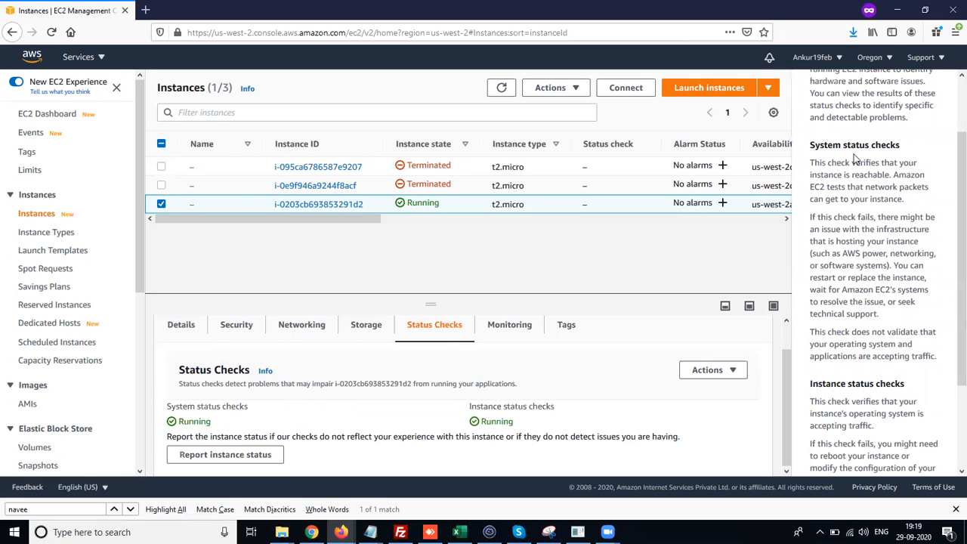
drag(811, 163, 901, 199)
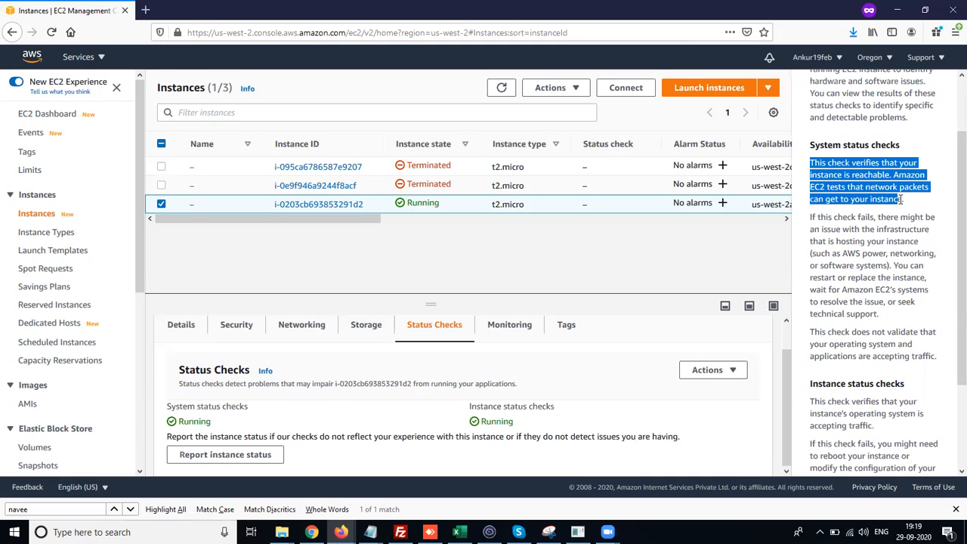
click(900, 210)
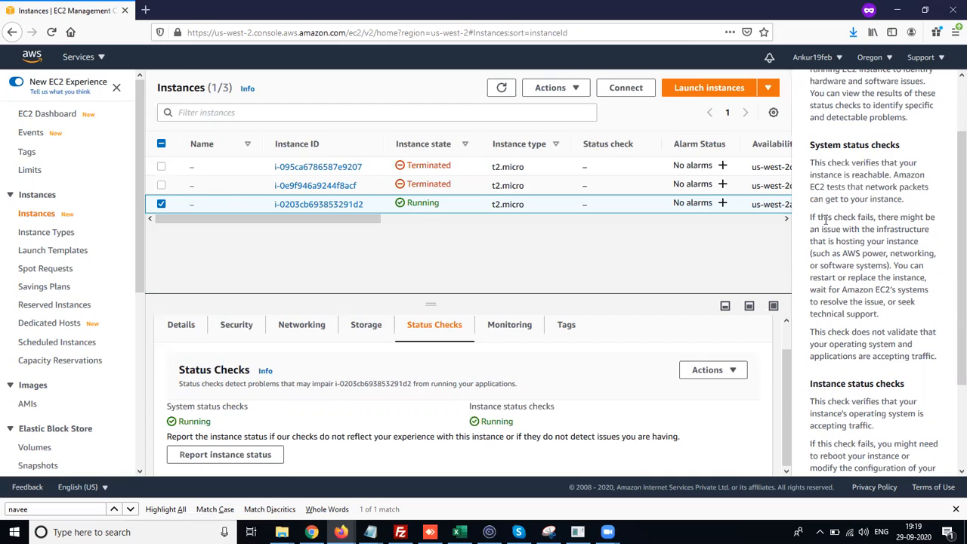
drag(816, 219, 857, 220)
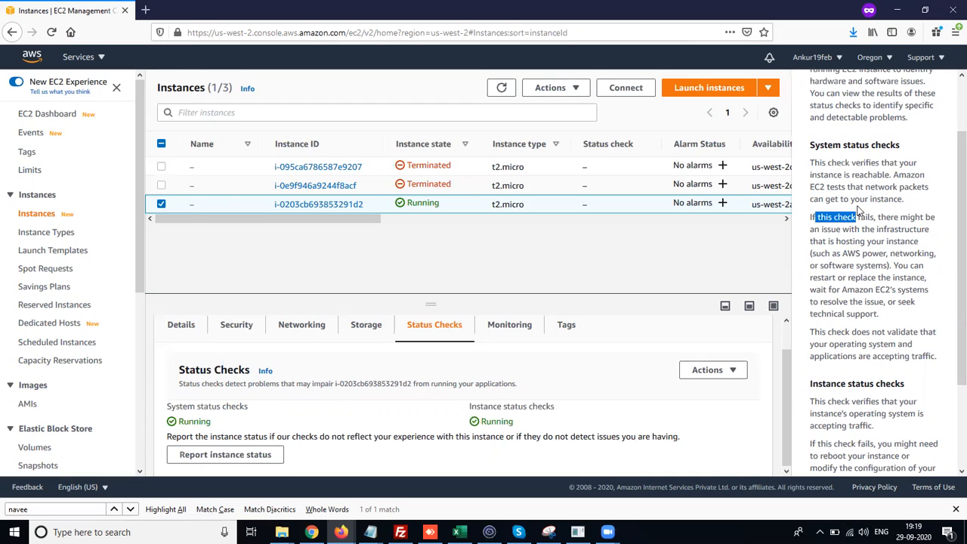
drag(892, 218, 884, 241)
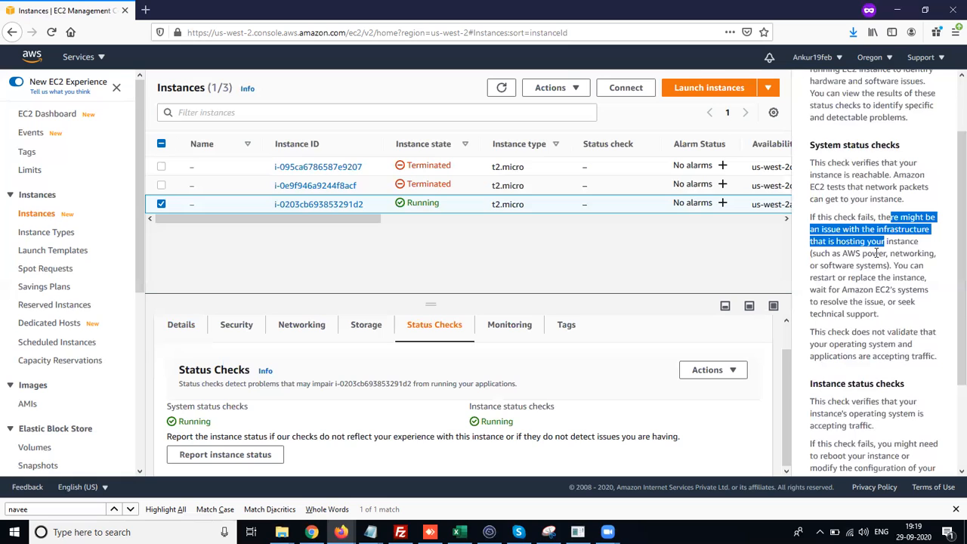
scroll(877, 252, down, 1)
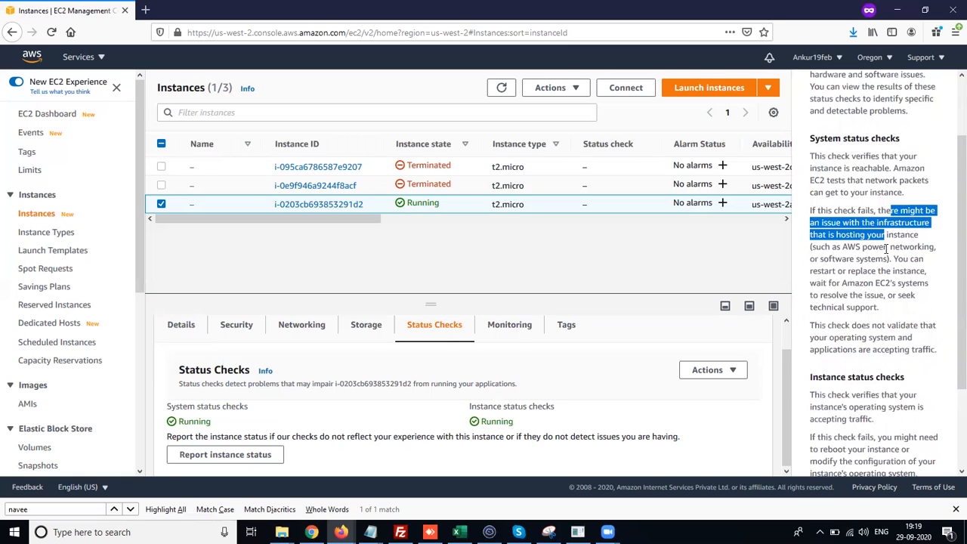
drag(890, 249, 924, 247)
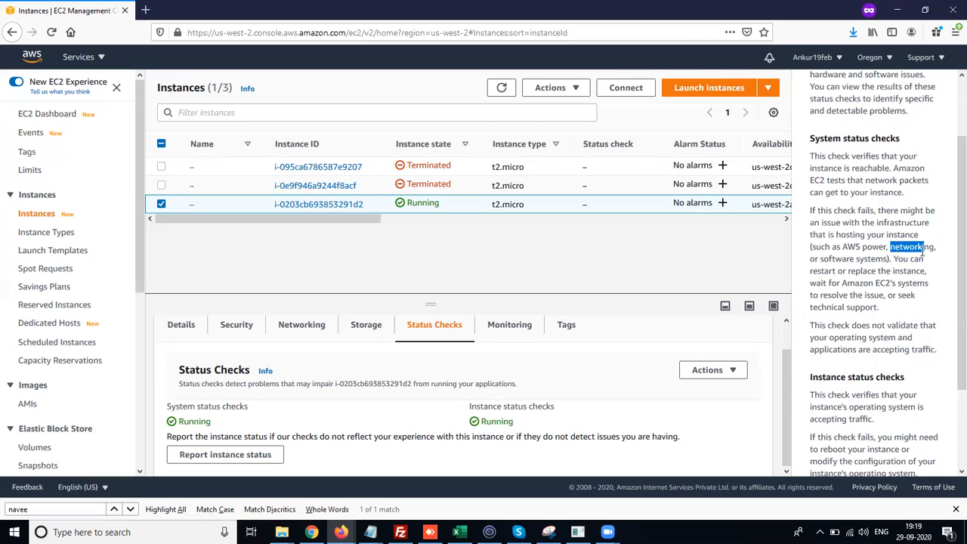
drag(834, 266, 854, 260)
click(861, 270)
scroll(863, 269, down, 3)
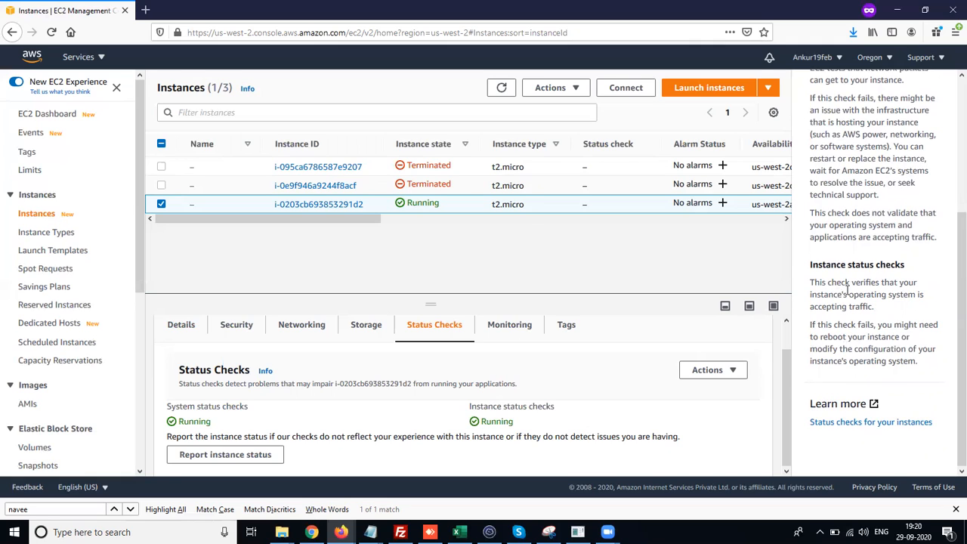
drag(813, 268, 902, 267)
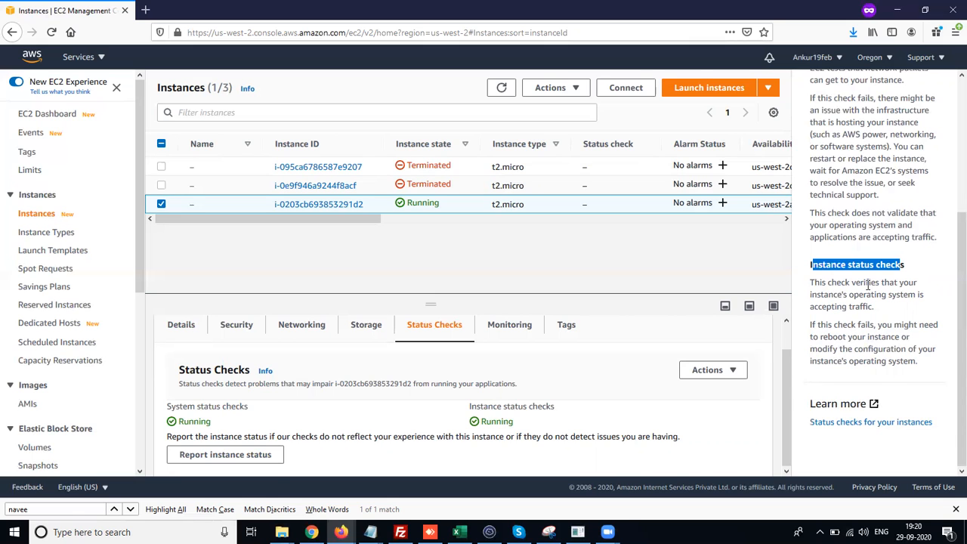
scroll(852, 294, up, 2)
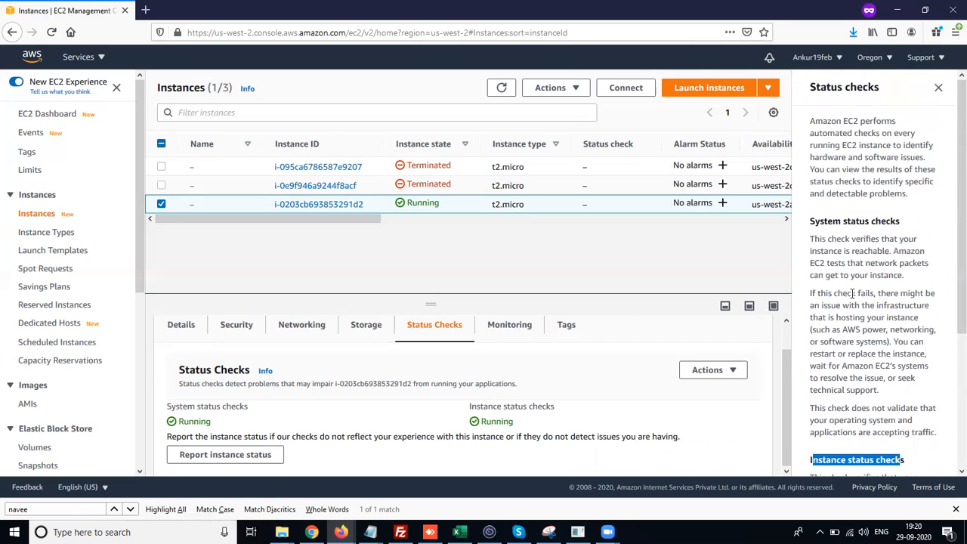
click(937, 88)
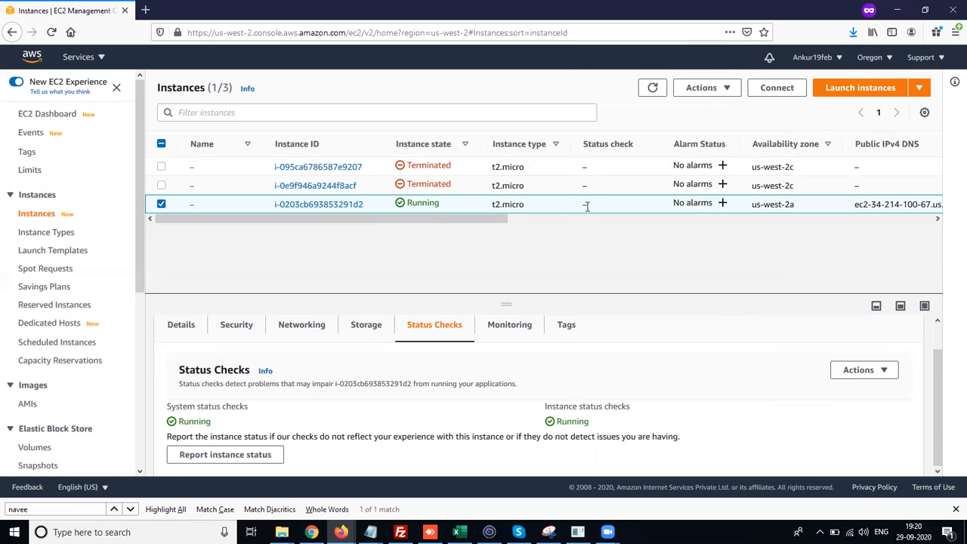
- Refresh the instance list and select the new instance to review its status checks again
click(653, 89)
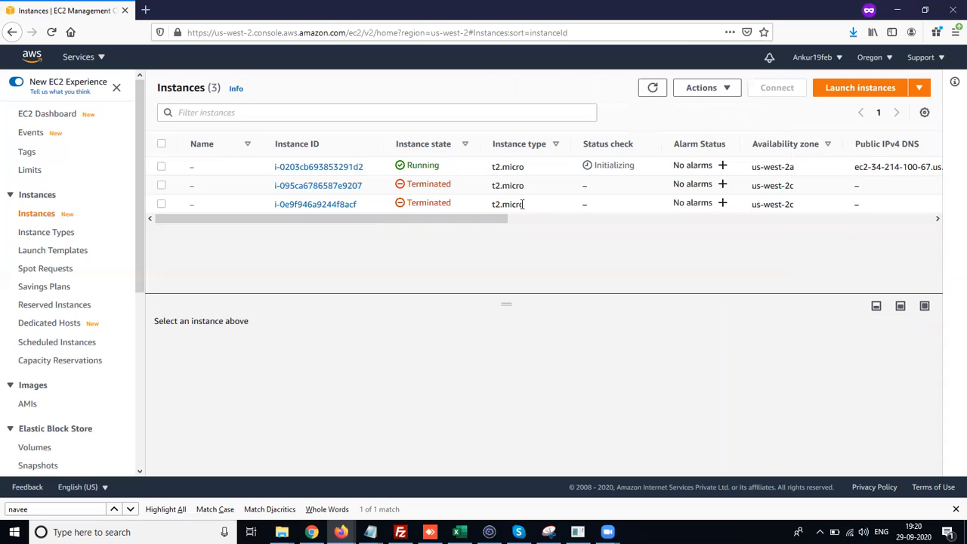
click(160, 167)
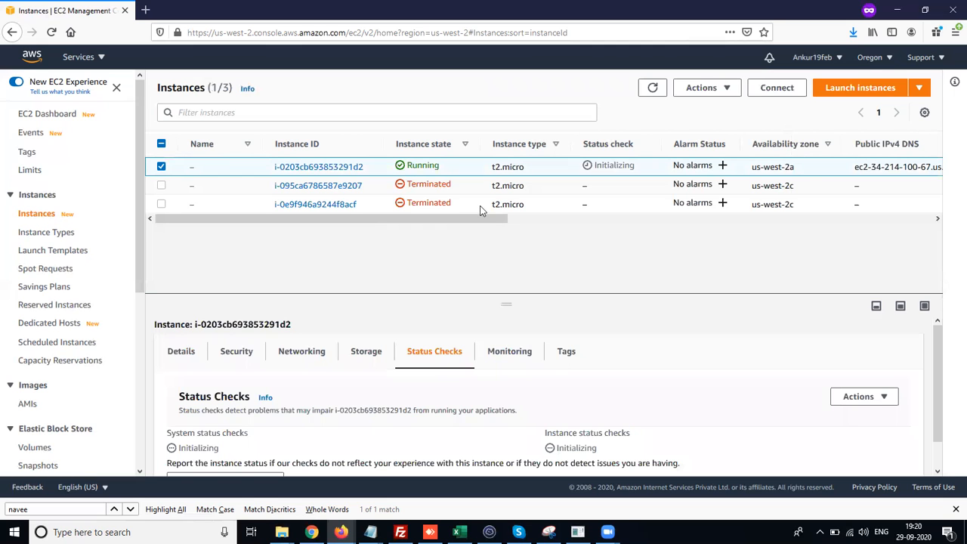
scroll(383, 433, down, 1)
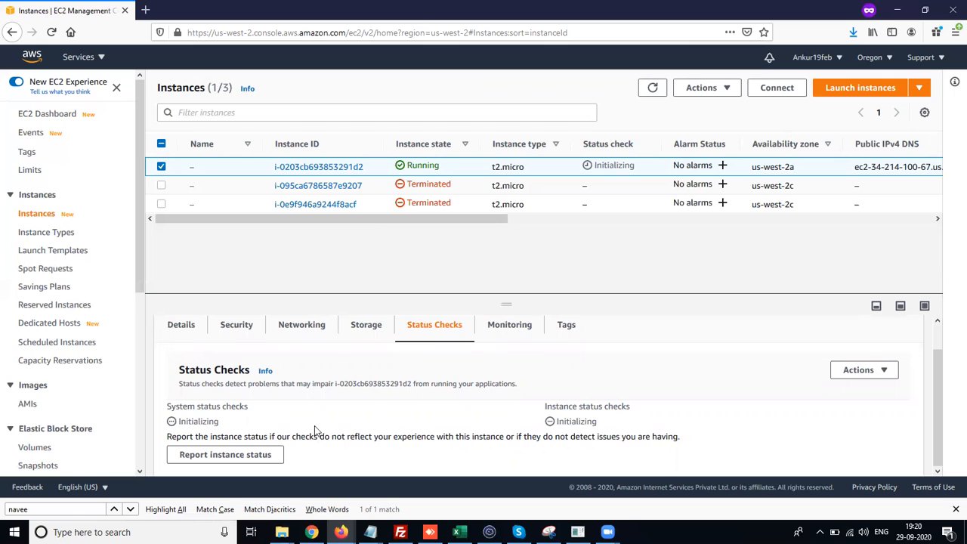
drag(219, 424, 89, 358)
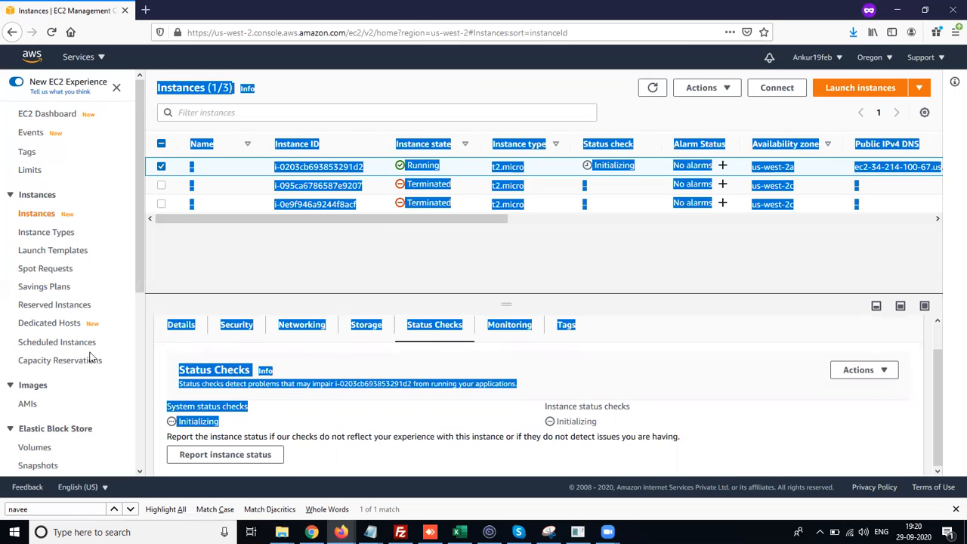
click(292, 369)
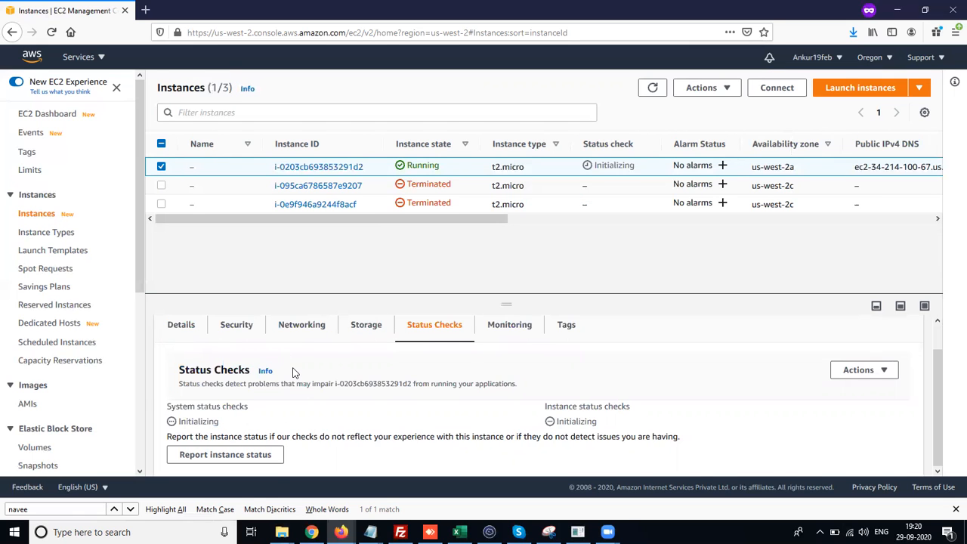
- Open the new instance's monitoring details and scroll through its metric charts
click(520, 326)
scroll(513, 383, down, 2)
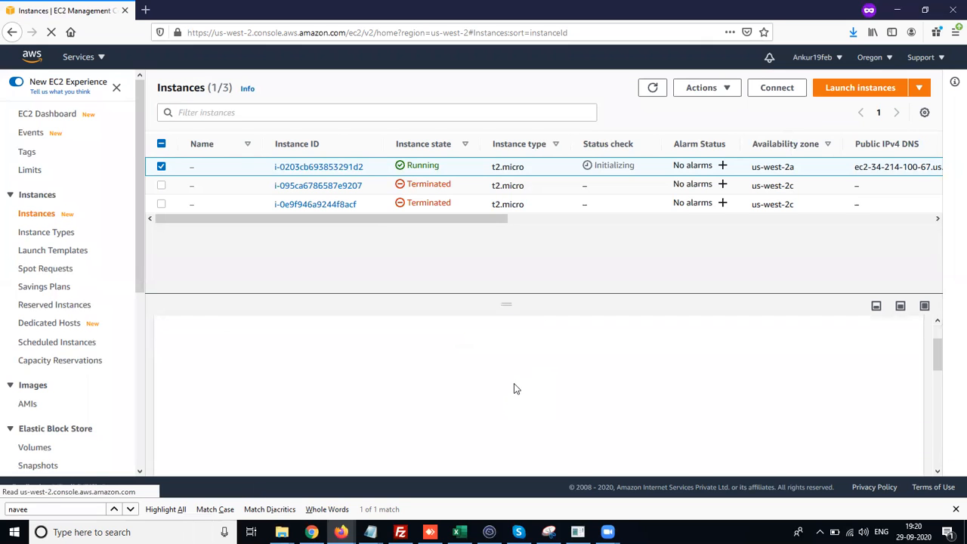
scroll(514, 389, up, 1)
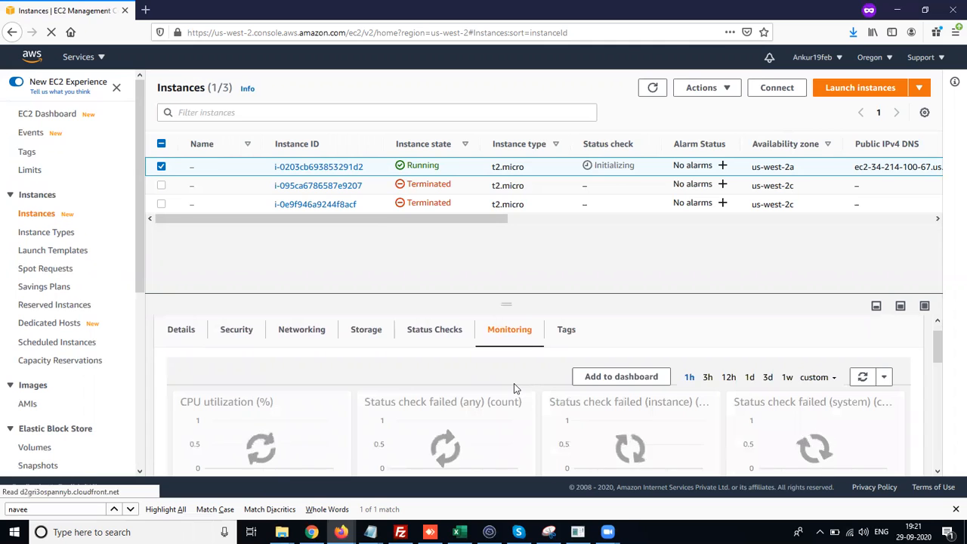
scroll(514, 388, down, 1)
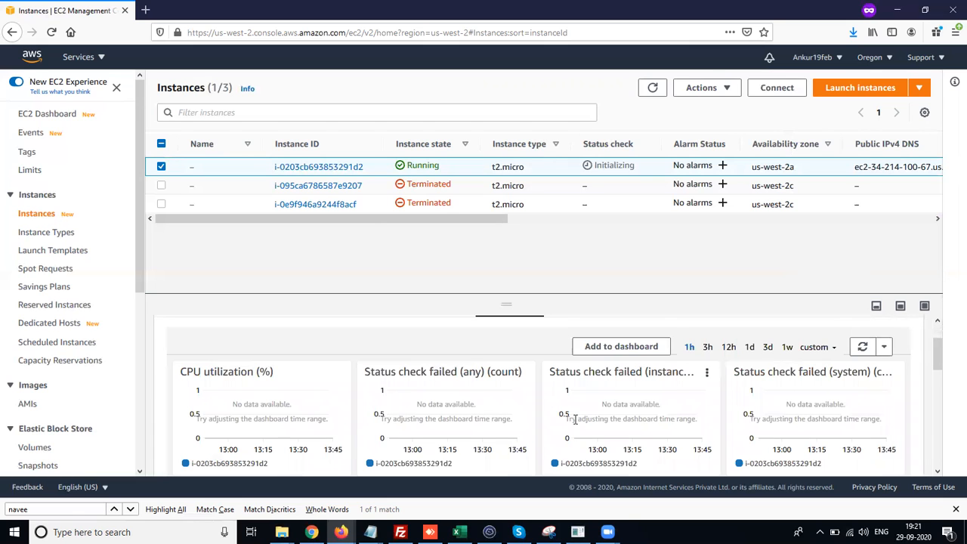
scroll(574, 420, down, 1)
scroll(570, 423, down, 1)
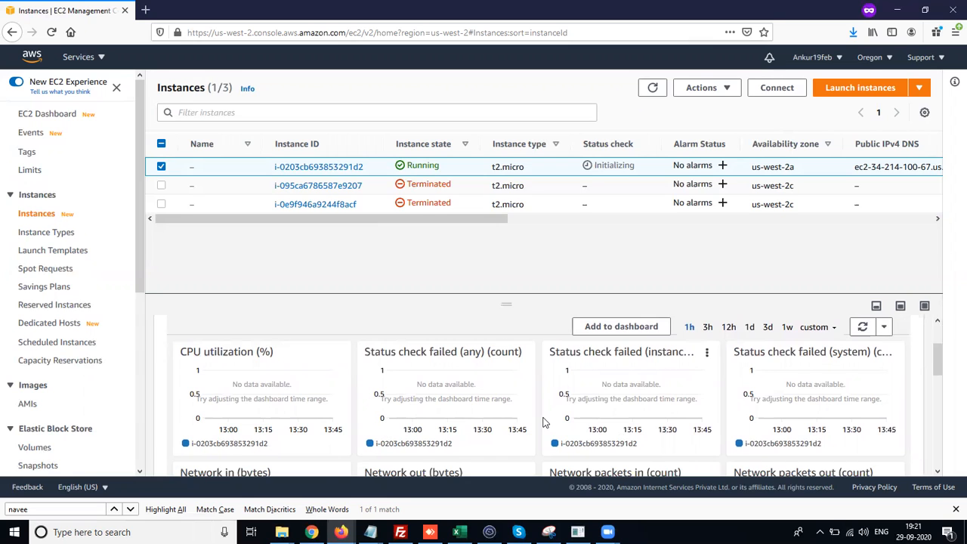
scroll(544, 422, down, 1)
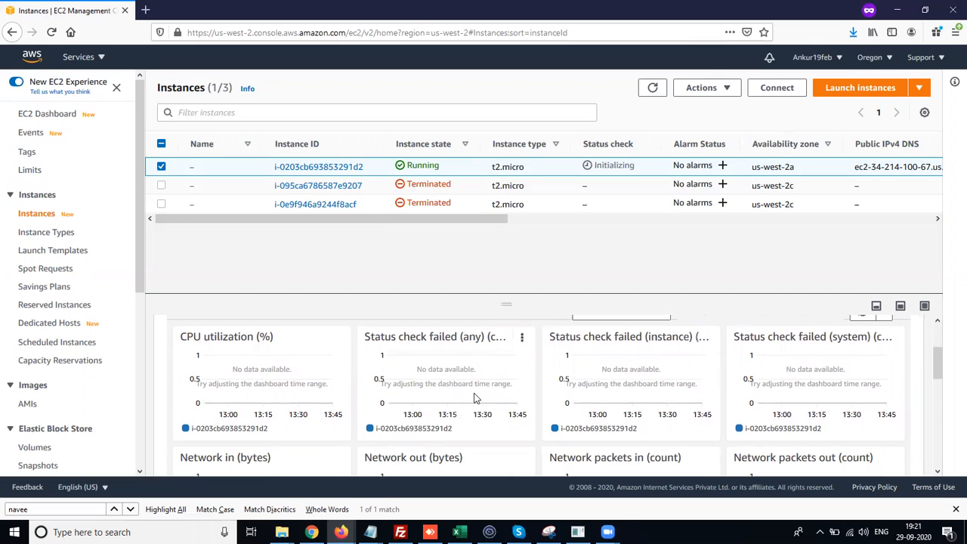
- Scroll through the remaining monitoring metric charts for the new instance
scroll(476, 398, up, 3)
scroll(476, 396, down, 2)
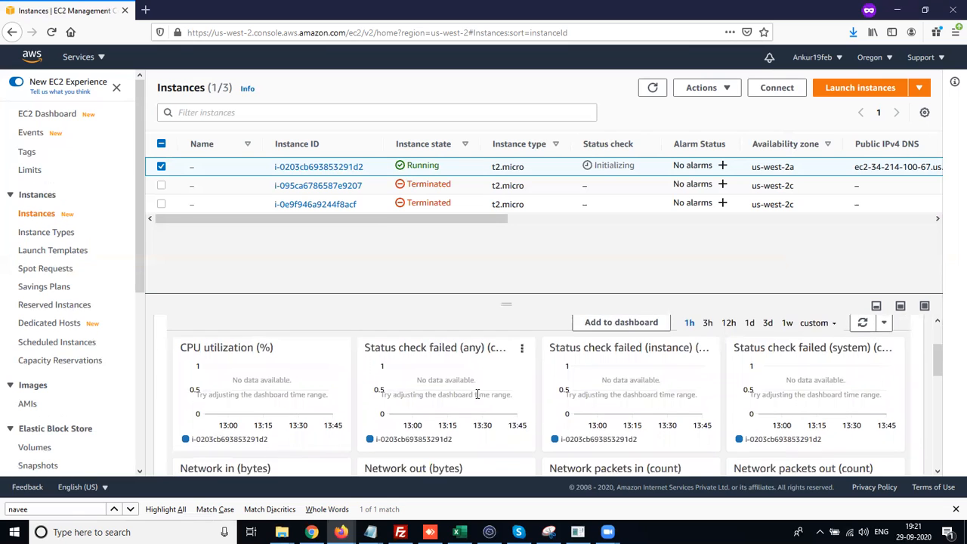
scroll(477, 394, down, 1)
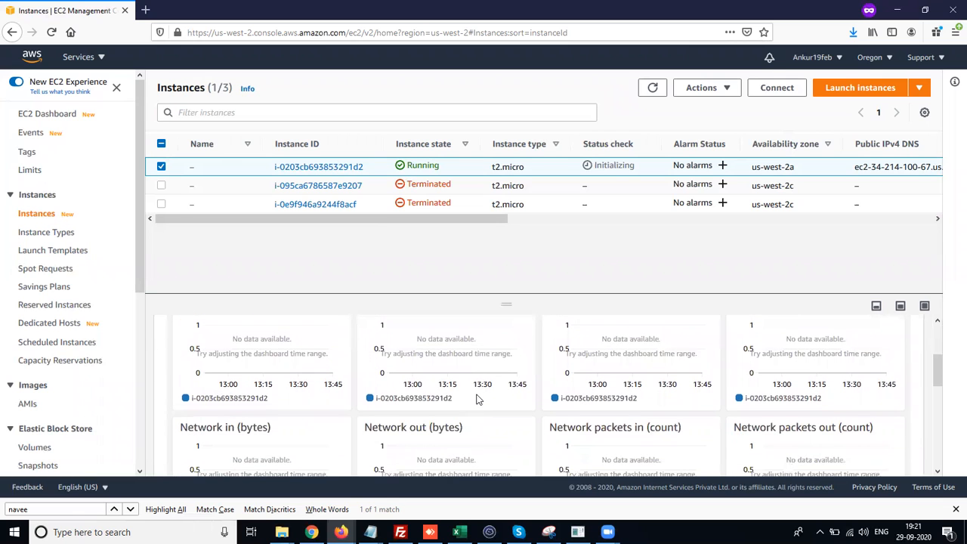
scroll(476, 399, down, 1)
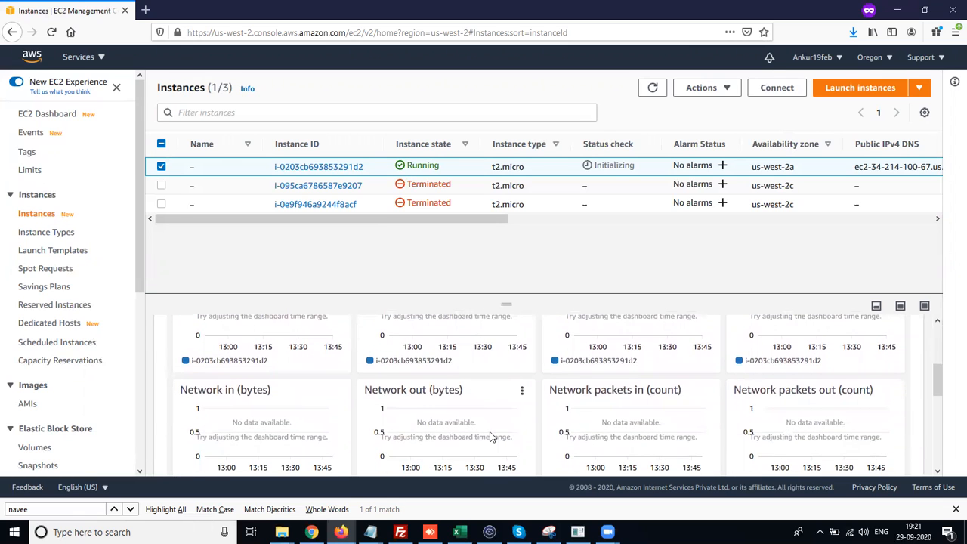
scroll(489, 431, down, 3)
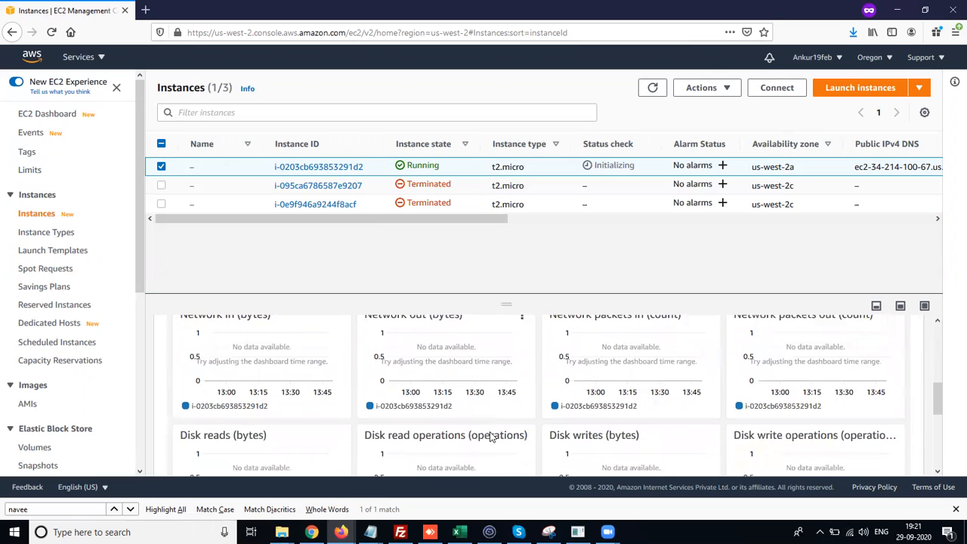
scroll(252, 441, down, 1)
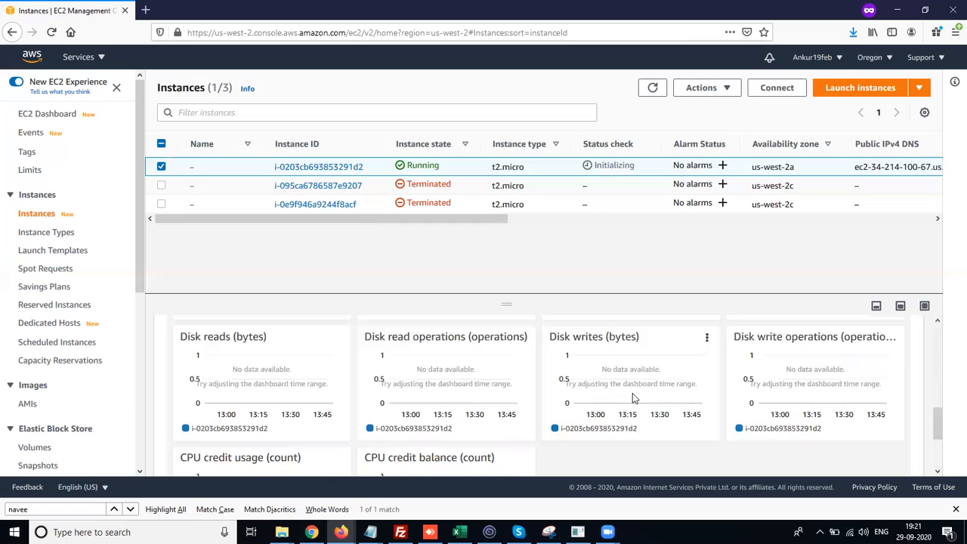
scroll(633, 393, down, 1)
scroll(632, 393, down, 2)
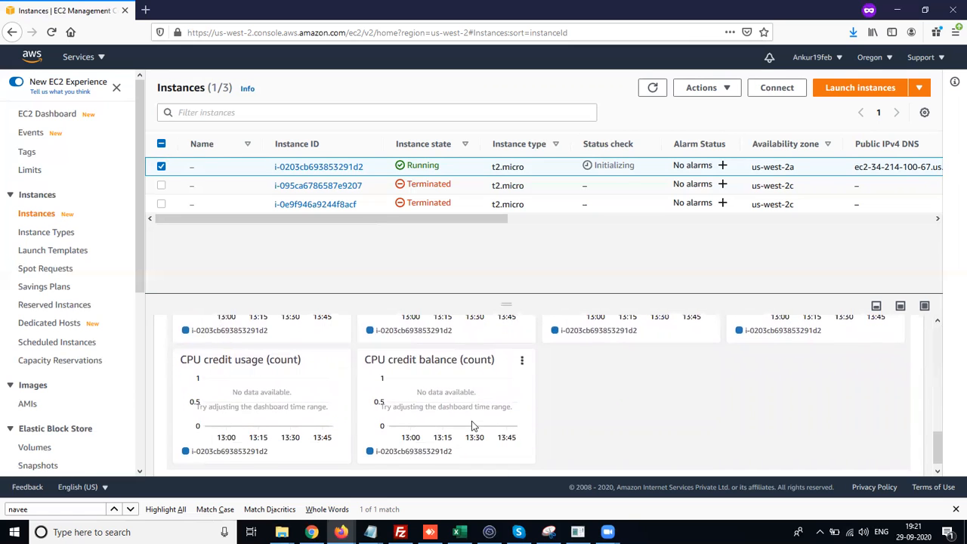
scroll(471, 425, down, 2)
scroll(471, 426, up, 10)
scroll(472, 423, down, 2)
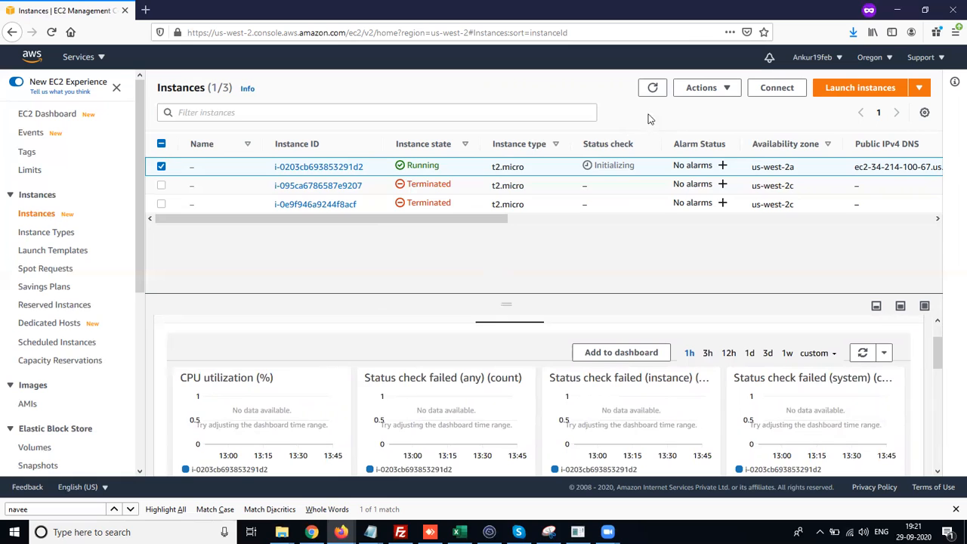
- Refresh the instance list, reselect the new instance and scroll through its monitoring charts again
click(654, 88)
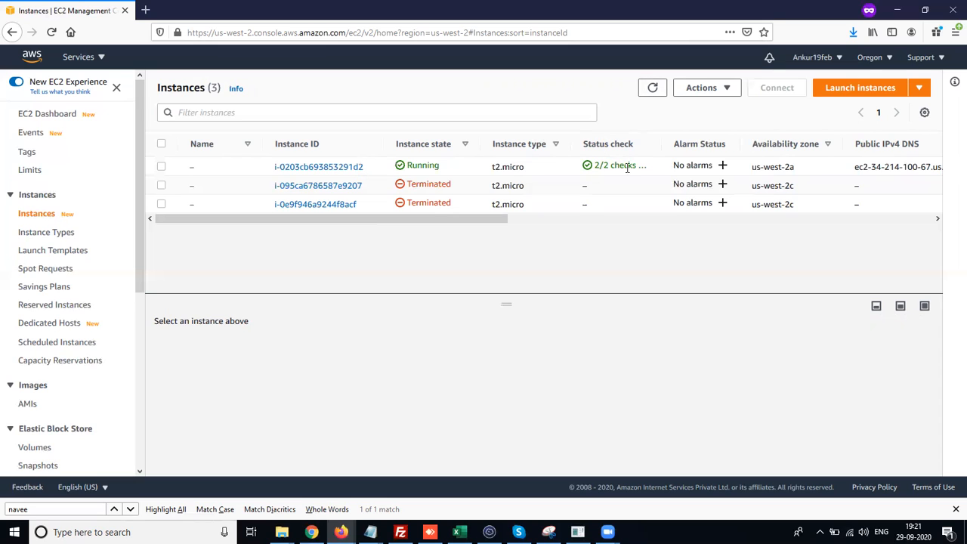
drag(662, 144, 692, 154)
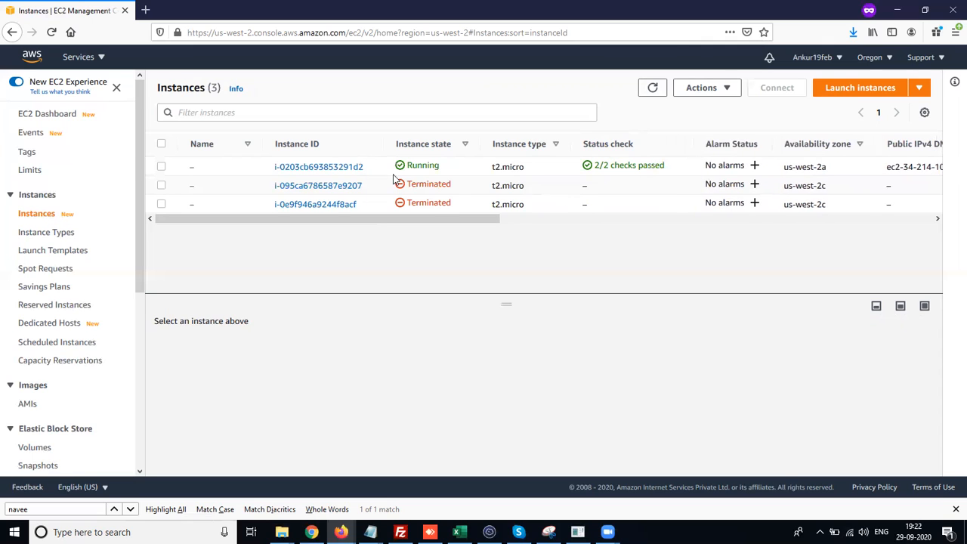
click(161, 169)
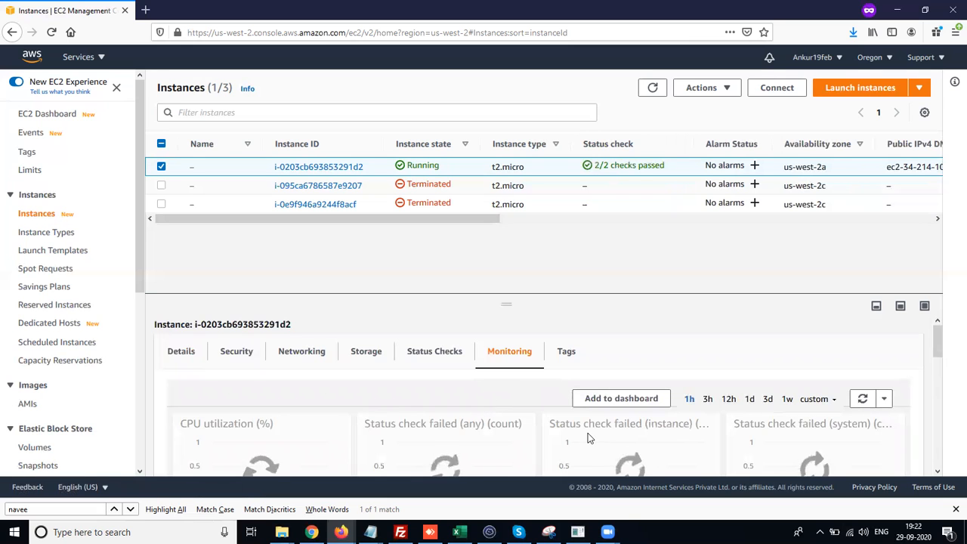
scroll(588, 433, down, 2)
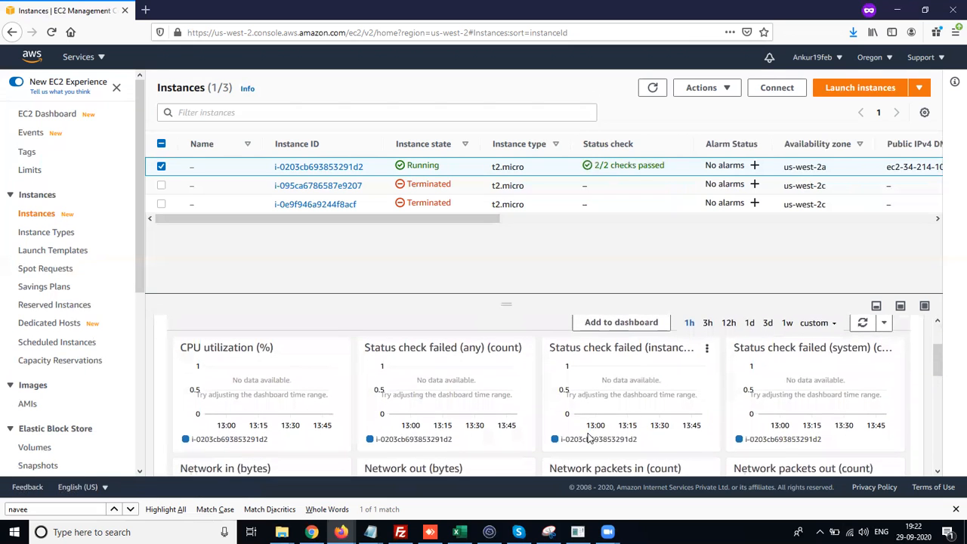
scroll(603, 426, down, 1)
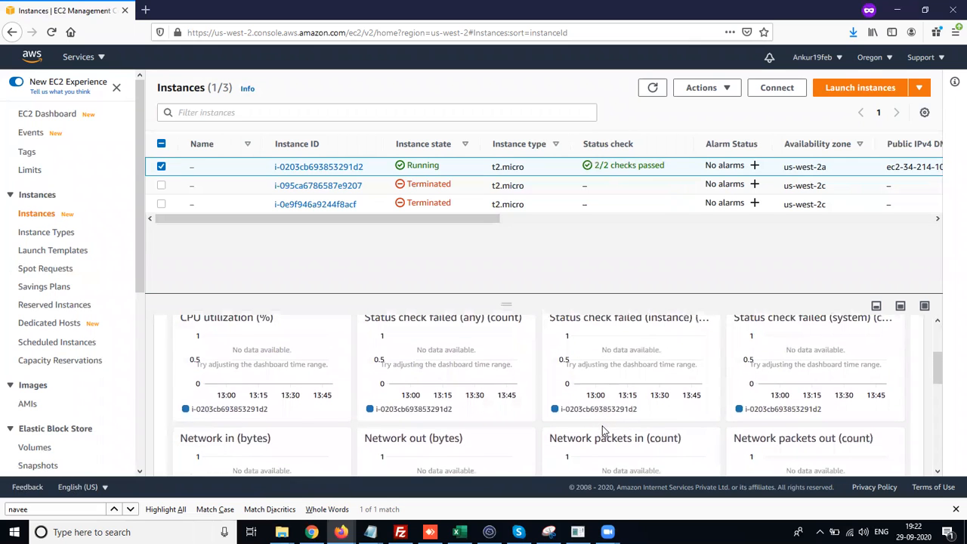
scroll(602, 425, down, 1)
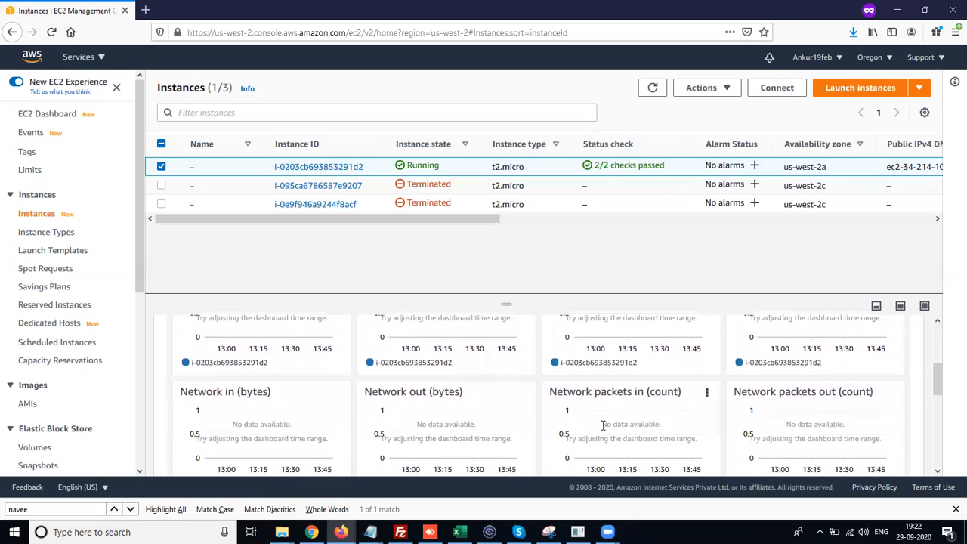
scroll(602, 427, down, 1)
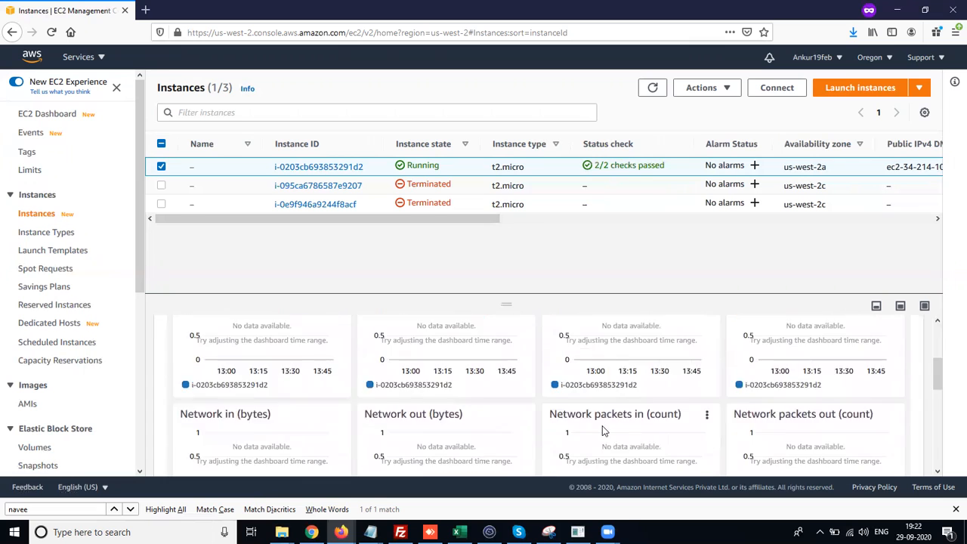
scroll(602, 427, up, 3)
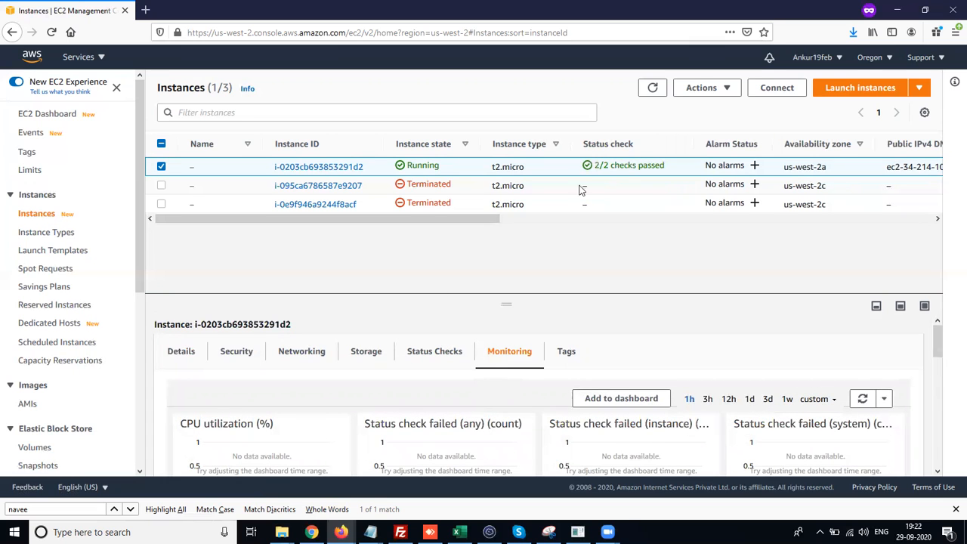
- Copy the new instance's public IPv4 address and open a Remote Desktop Connection to it
drag(497, 220, 713, 219)
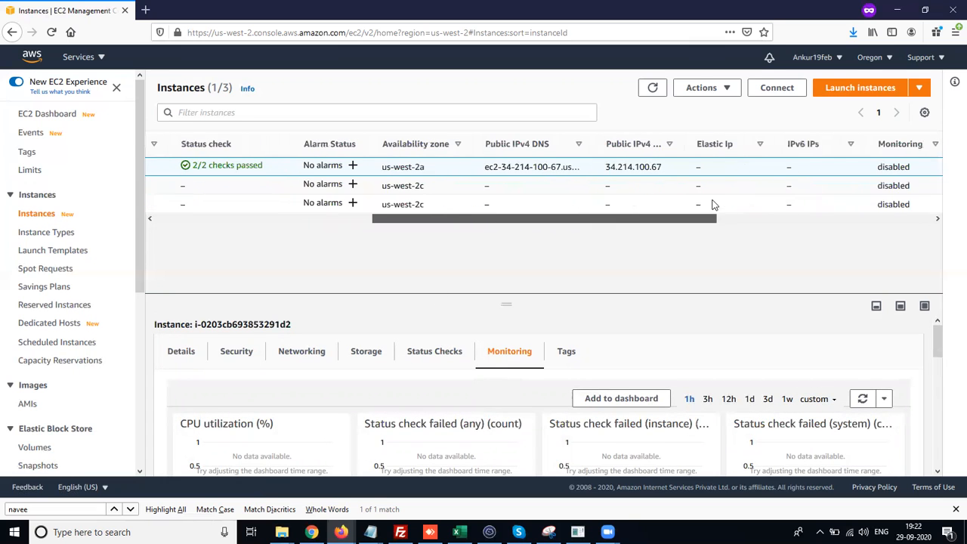
drag(664, 167, 607, 170)
key(ctrl+c)
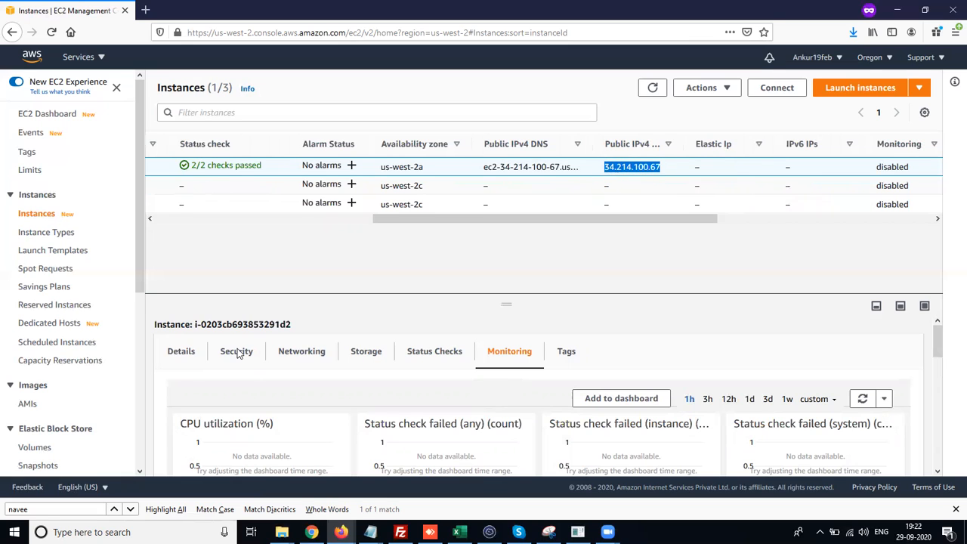
click(53, 531)
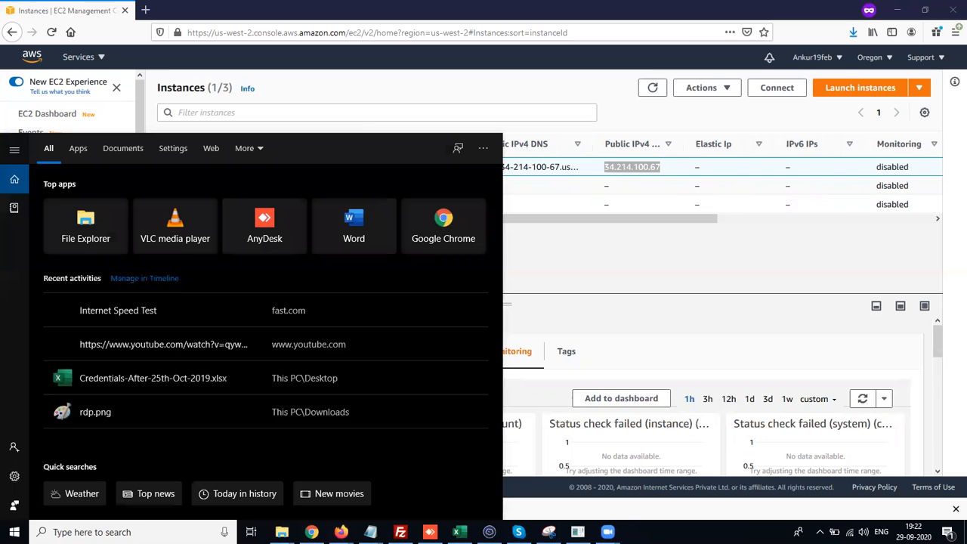
text(rd)
key(Return)
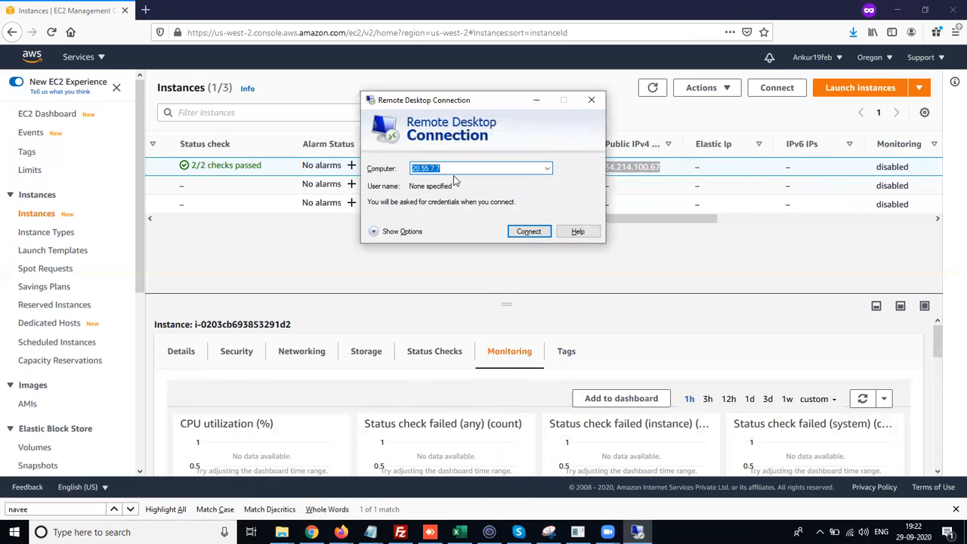
click(453, 169)
key(ctrl+a)
key(ctrl+v)
click(521, 232)
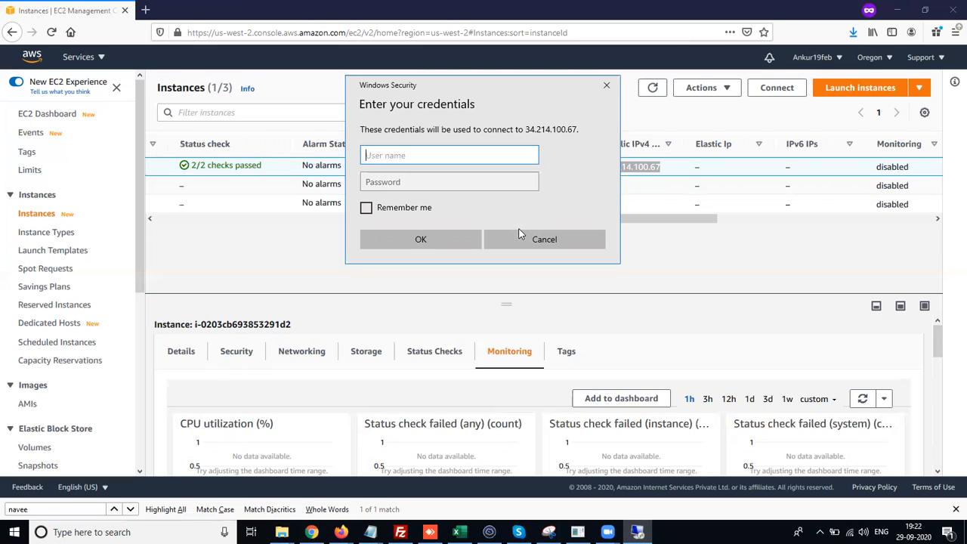
- Switch to the Notepad window that holds the instance's connection credentials
click(370, 532)
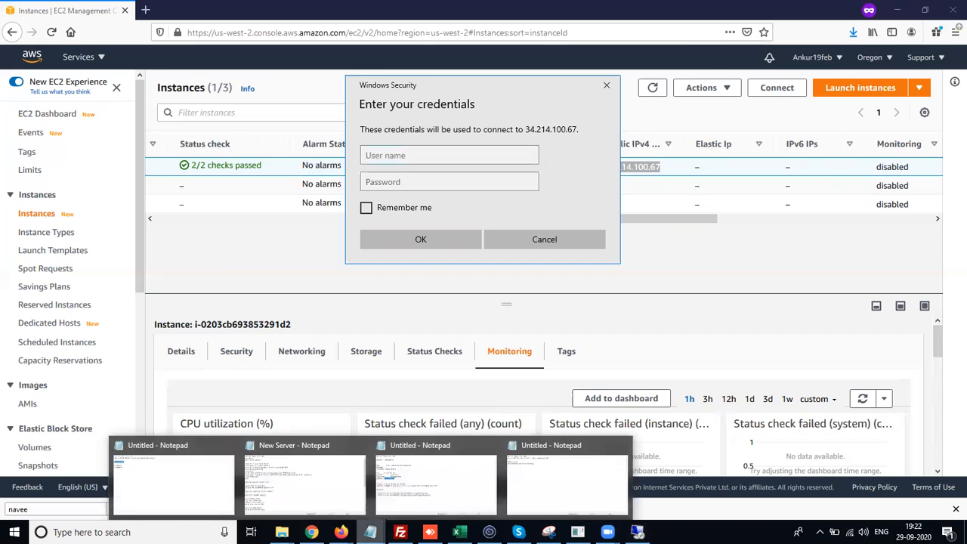
click(417, 483)
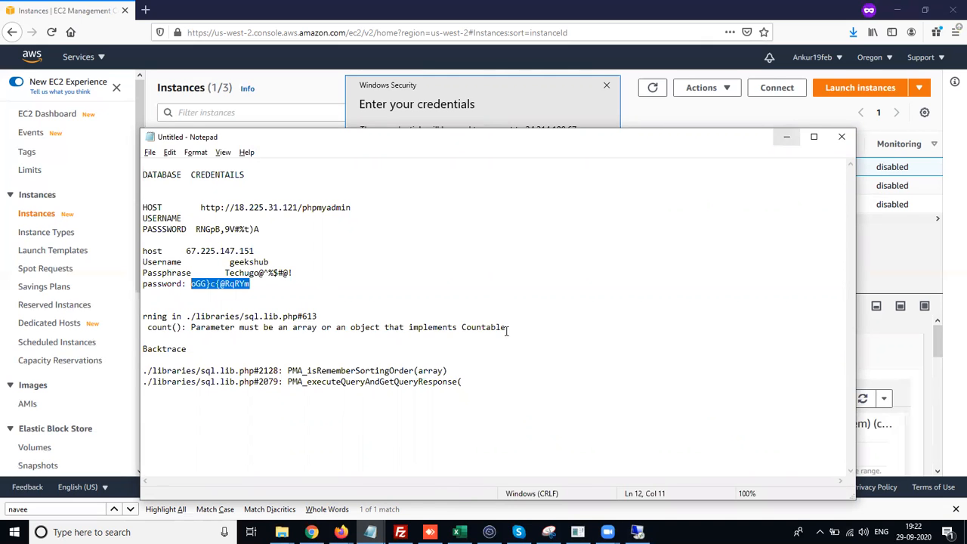
click(370, 532)
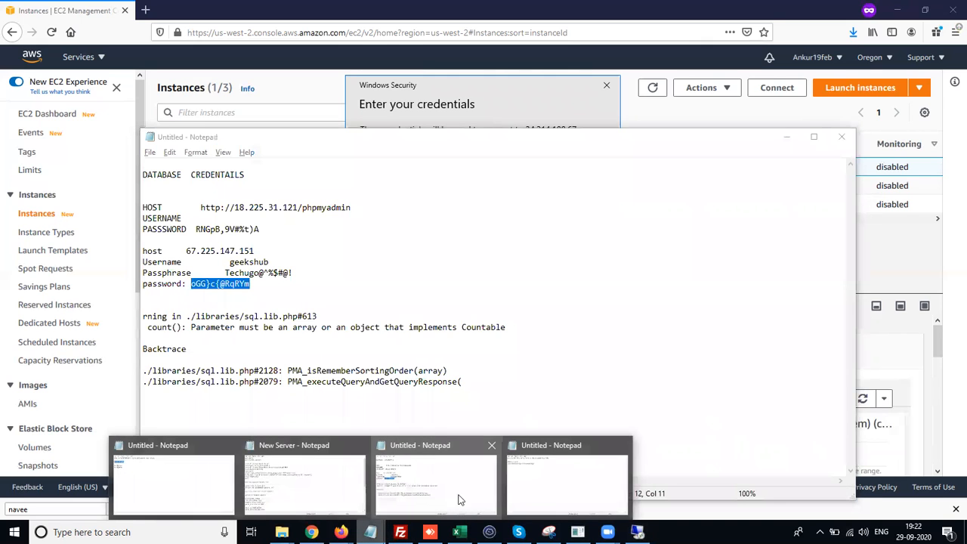
click(541, 495)
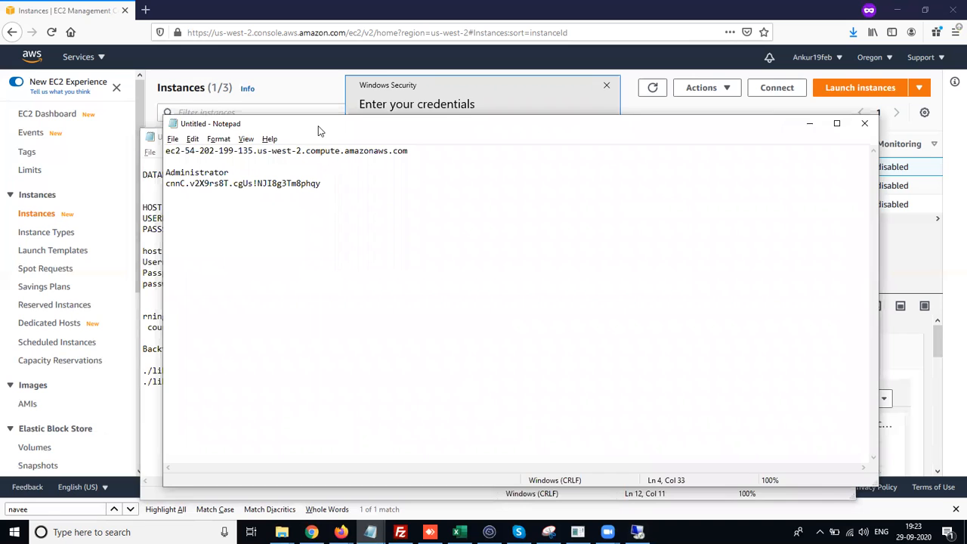
drag(316, 130, 280, 158)
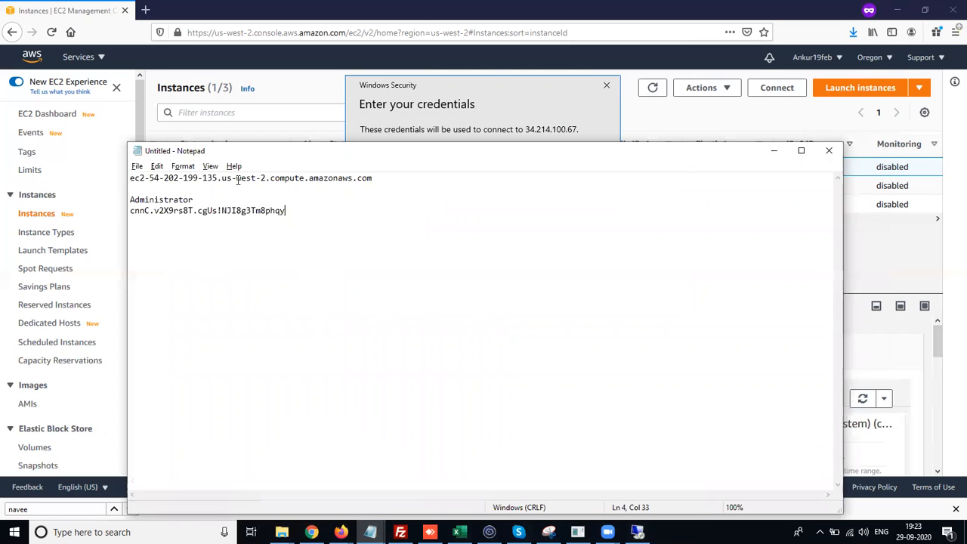
- Copy the Administrator user name from Notepad and paste it into the credentials dialog's user name field
drag(216, 177, 173, 190)
click(189, 194)
drag(120, 208, 127, 200)
key(ctrl+c)
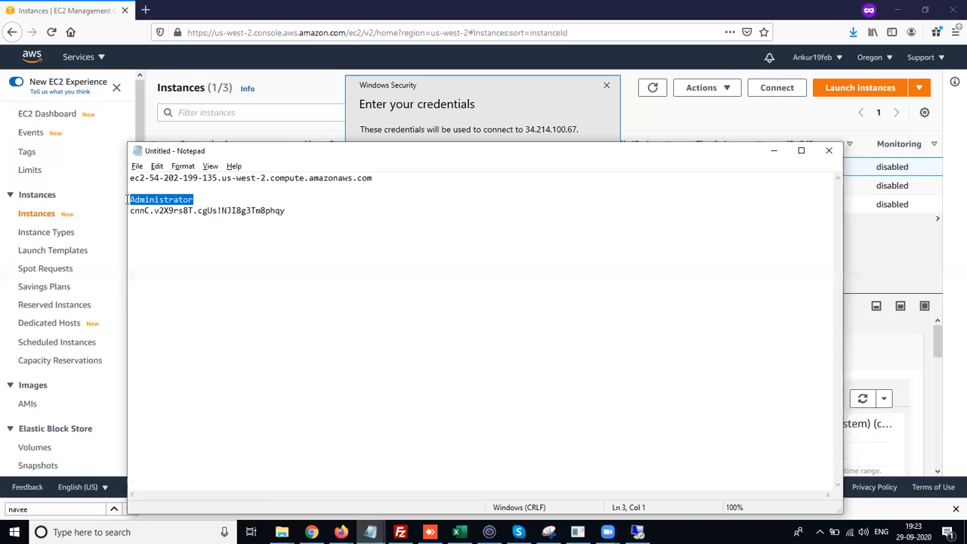
key(alt+Tab)
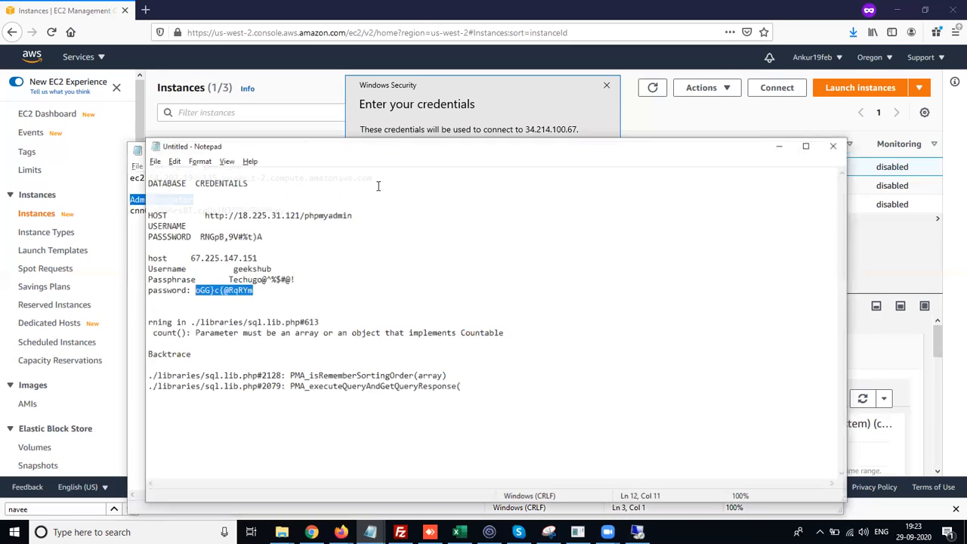
click(444, 98)
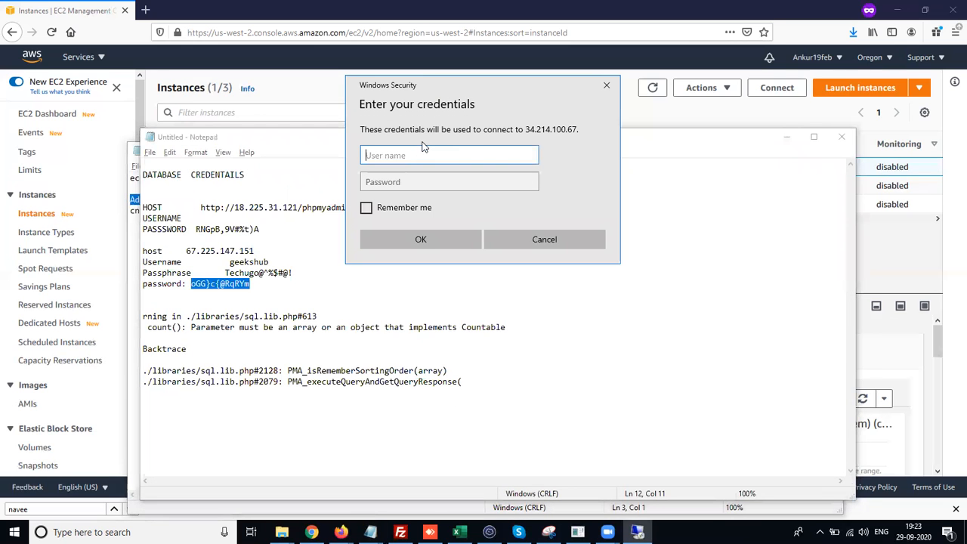
key(ctrl+v)
- Copy the administrator password from Notepad, paste it into the password field and try signing in
key(alt+Tab)
drag(285, 211, 130, 213)
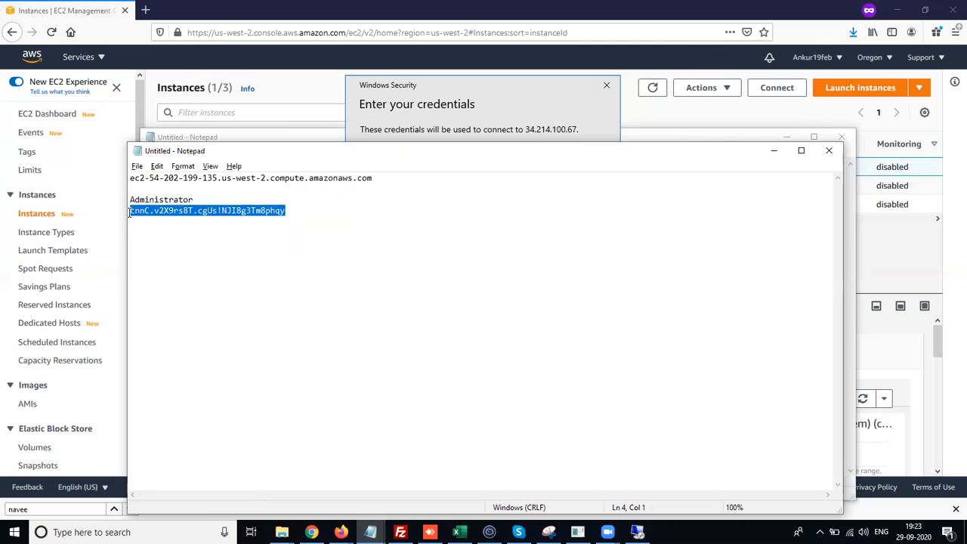
click(413, 94)
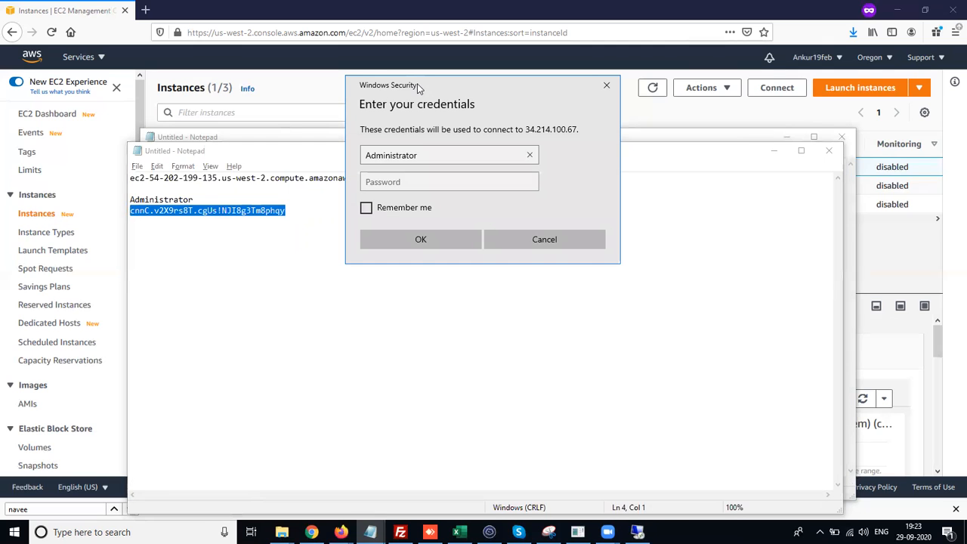
click(401, 182)
key(ctrl+v)
click(408, 240)
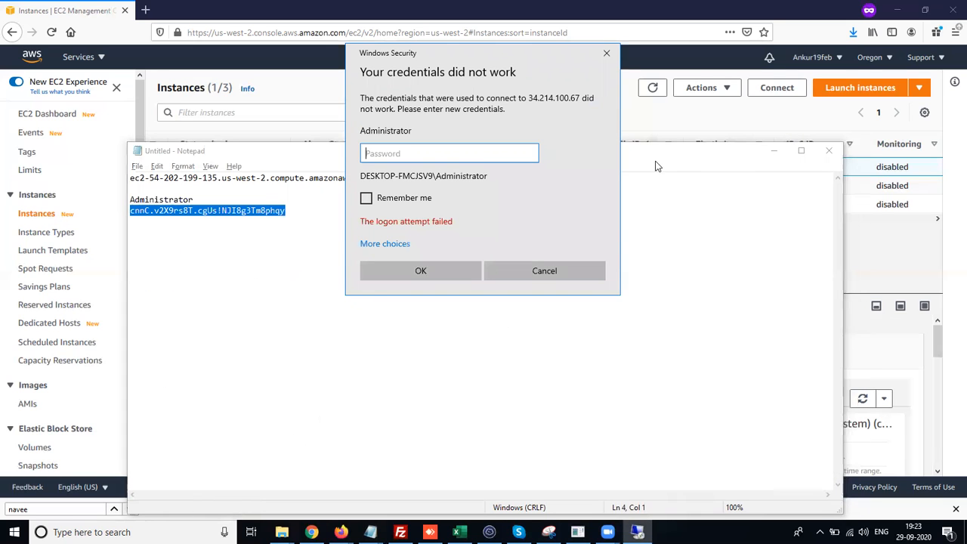
- Paste the administrator password again, reveal it to check it, and retry signing in
click(774, 151)
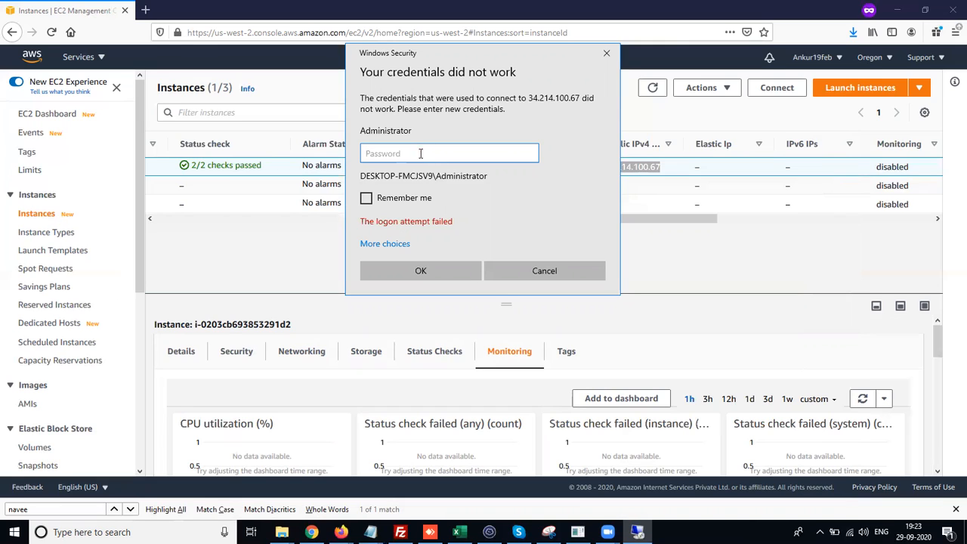
key(ctrl+v)
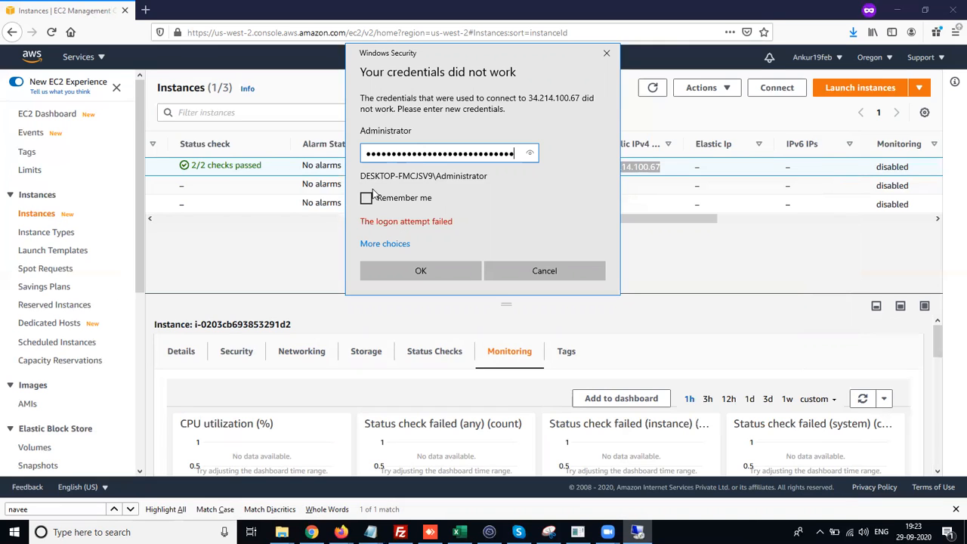
click(531, 155)
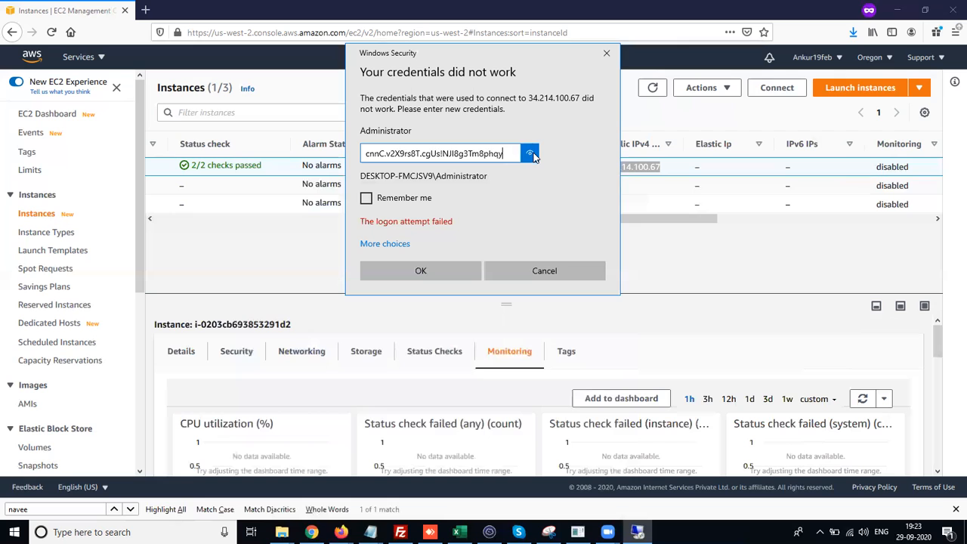
click(408, 276)
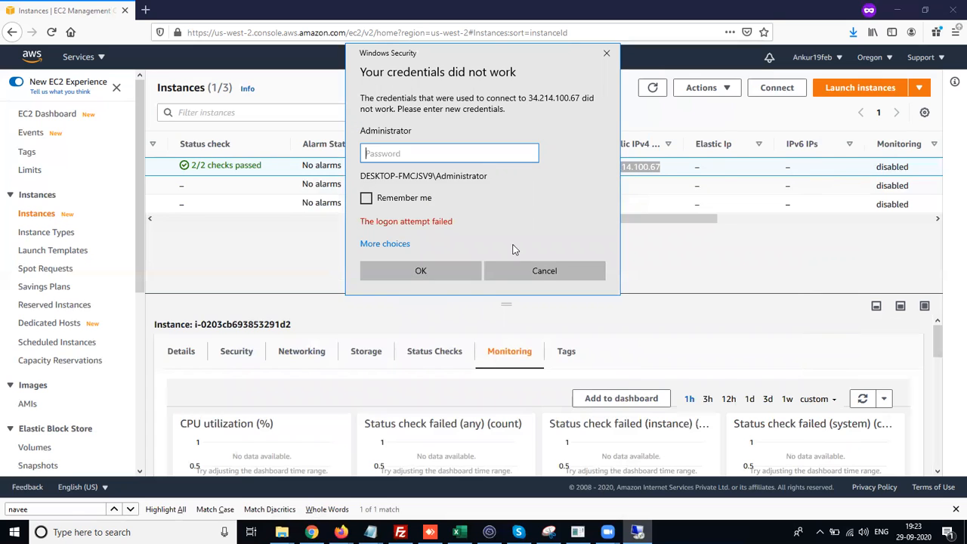
- Close the failed Remote Desktop session and download the instance's remote desktop file from the RDP client connection page
click(543, 276)
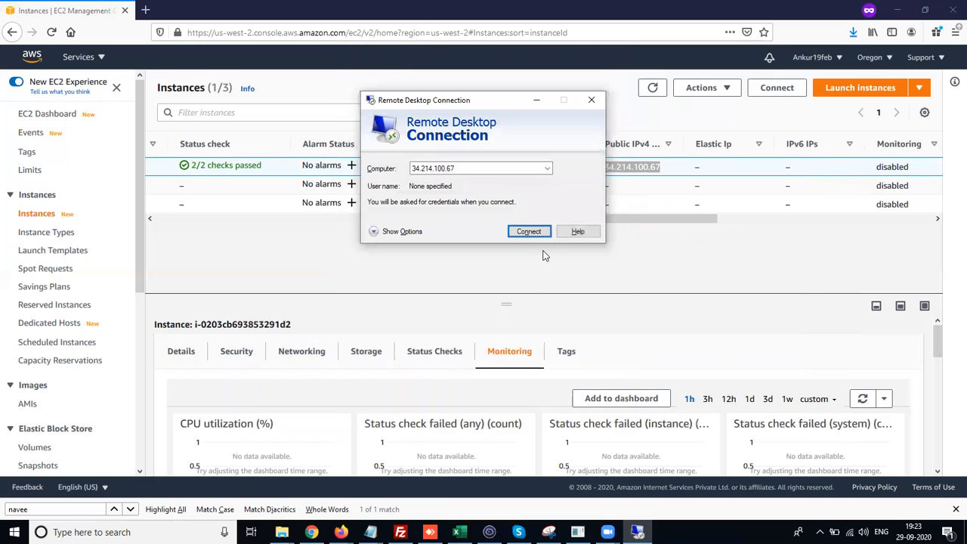
click(589, 100)
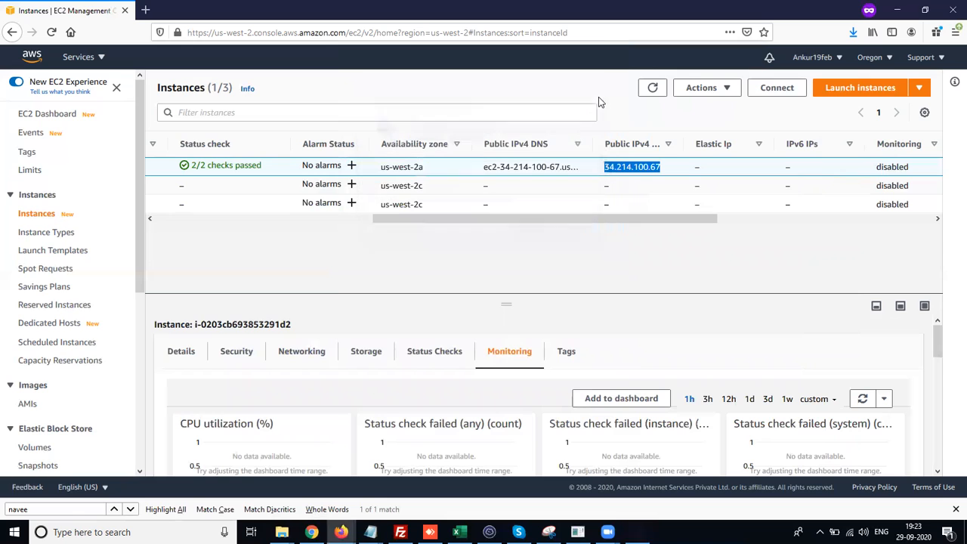
click(769, 94)
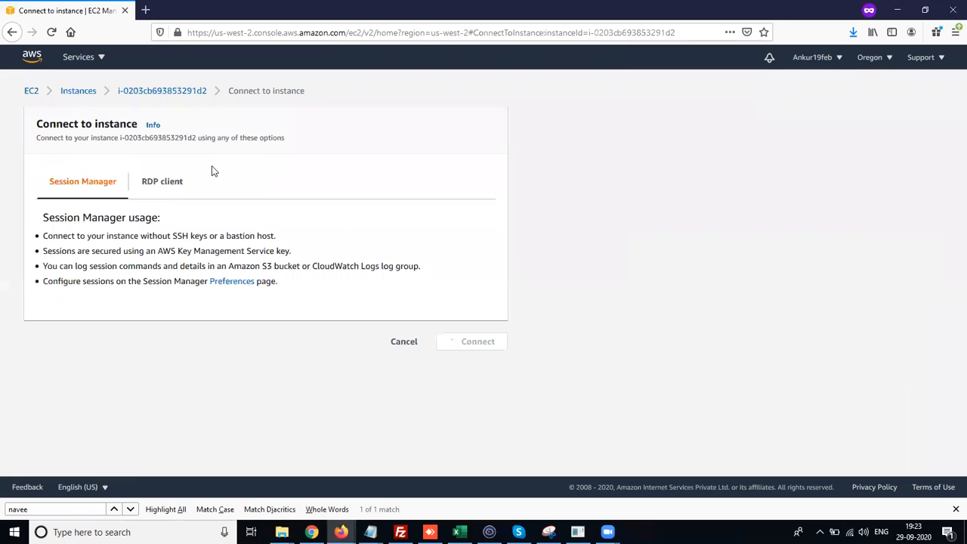
click(148, 189)
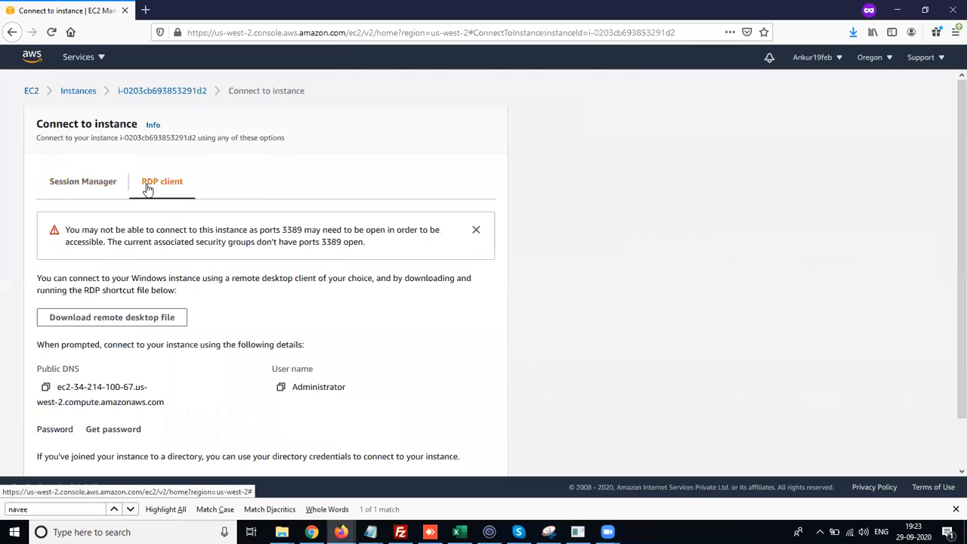
click(143, 321)
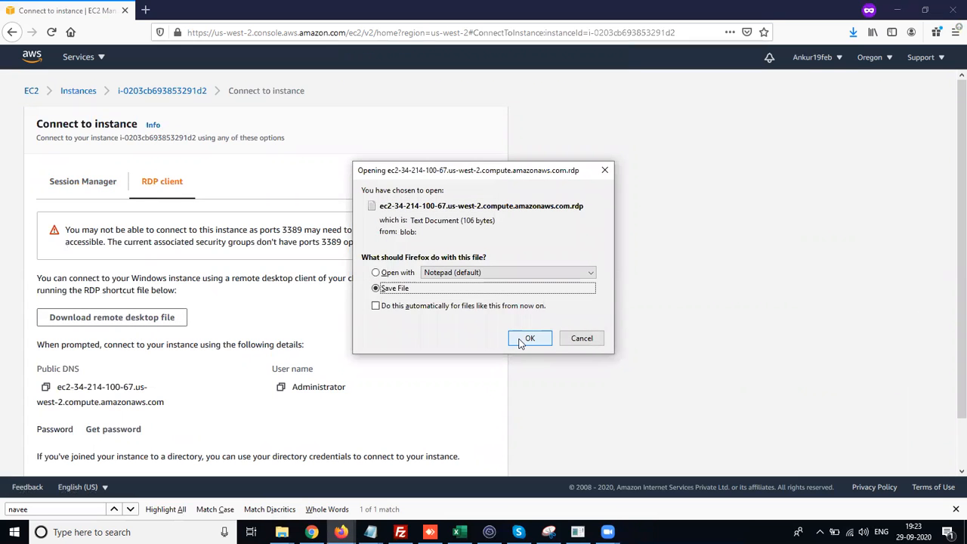
click(529, 338)
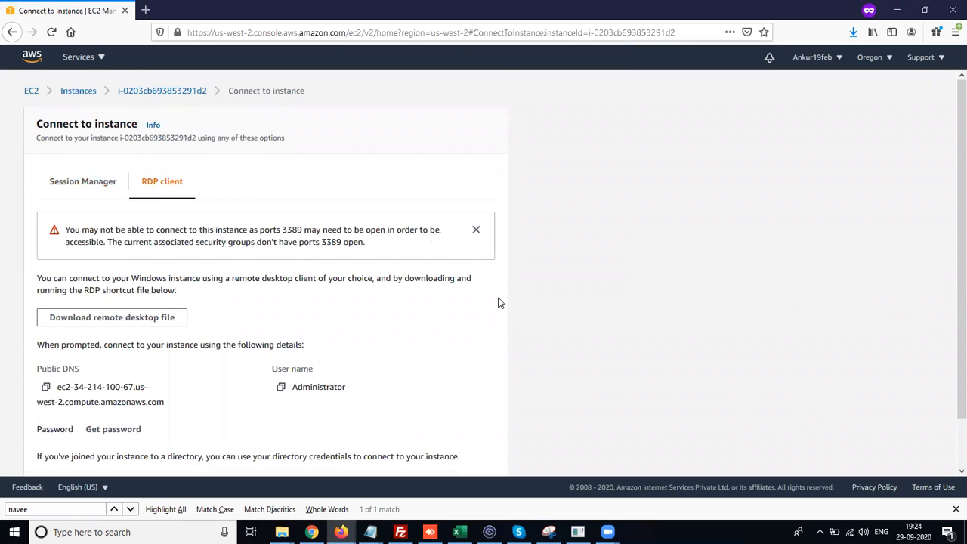
- Decrypt the instance's Windows administrator password by uploading the test19.pem key pair file
scroll(499, 302, down, 2)
click(109, 378)
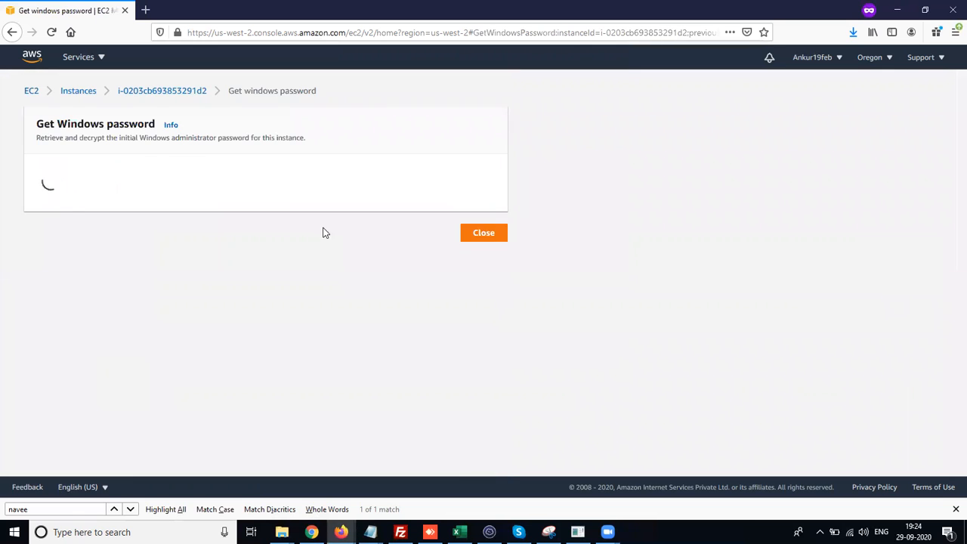
click(53, 285)
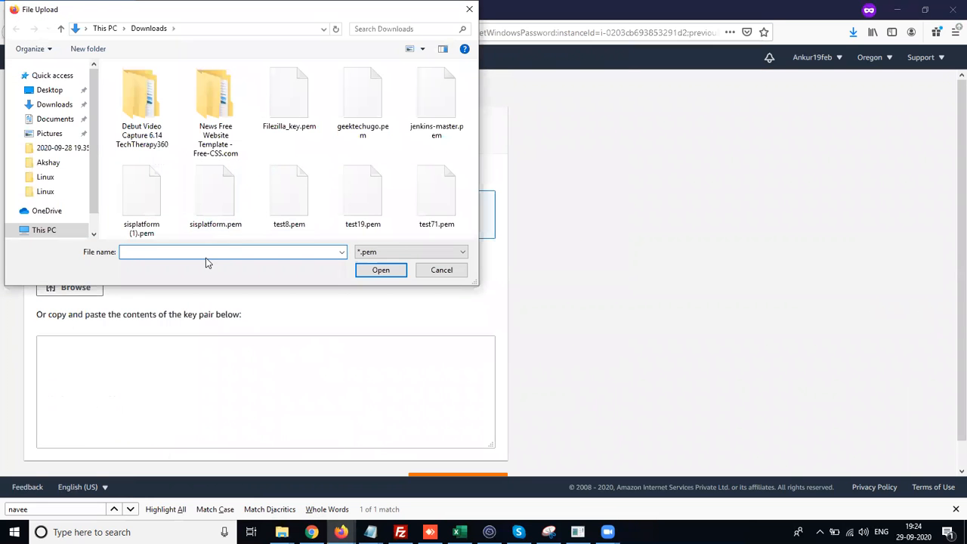
text(tec)
key(BackSpace)
text(s)
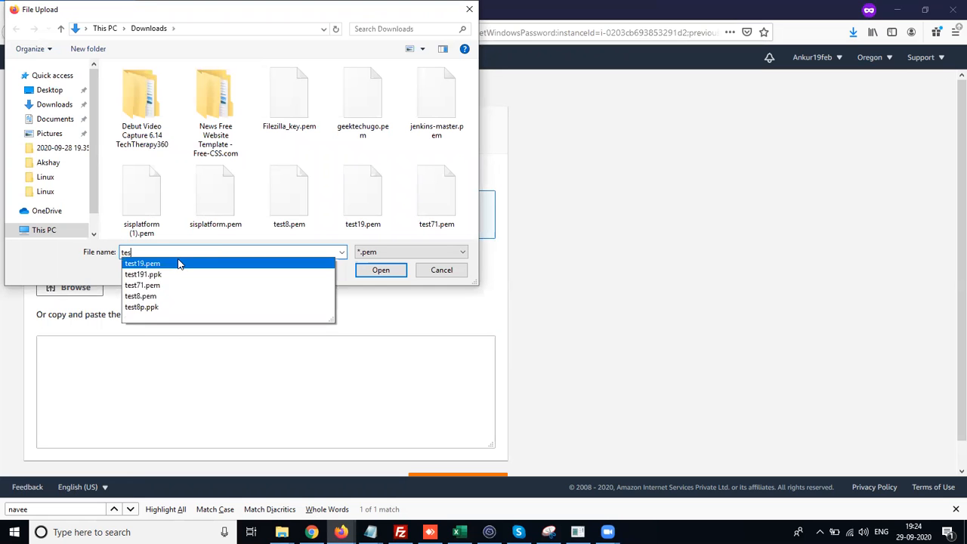
click(179, 263)
click(371, 272)
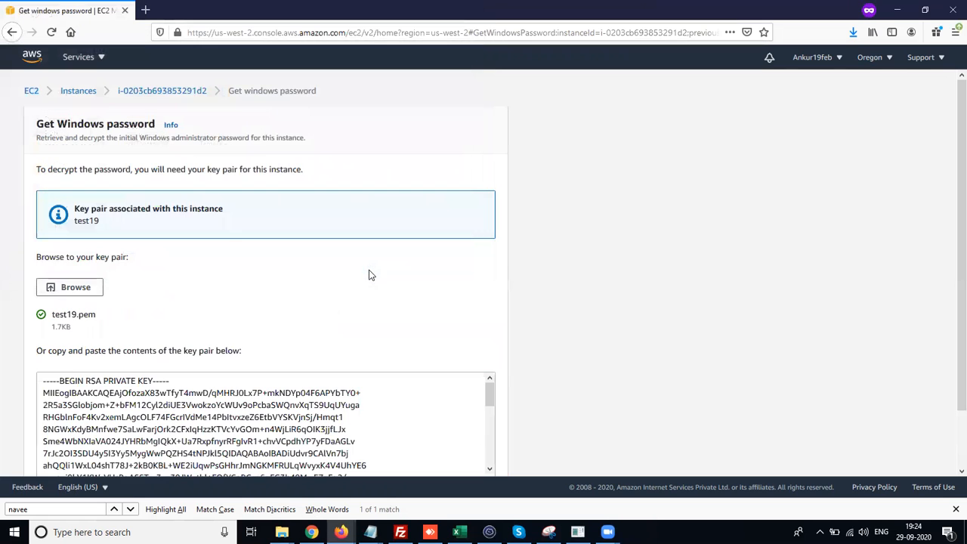
scroll(157, 344, down, 2)
click(452, 461)
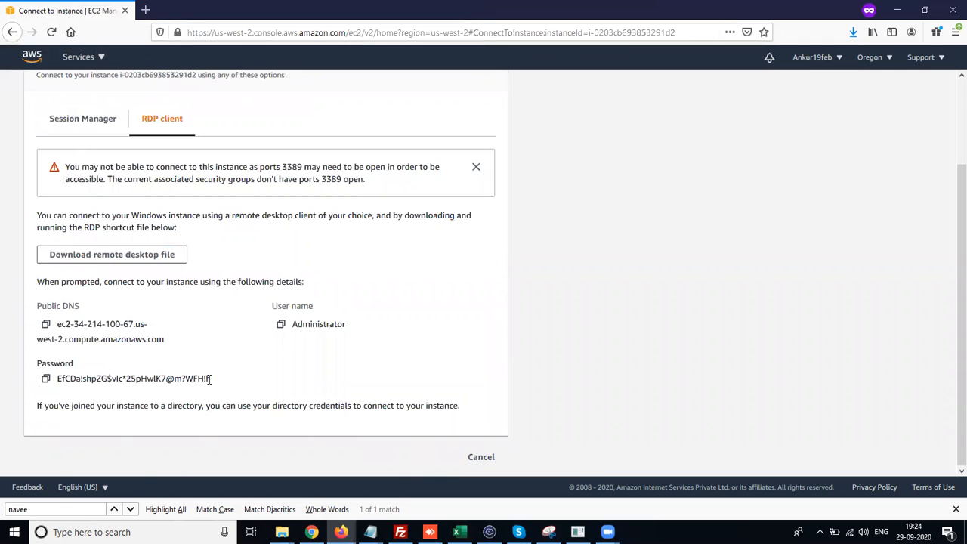
- Copy the decrypted administrator password and paste it into the Notepad credentials window
drag(212, 378, 47, 389)
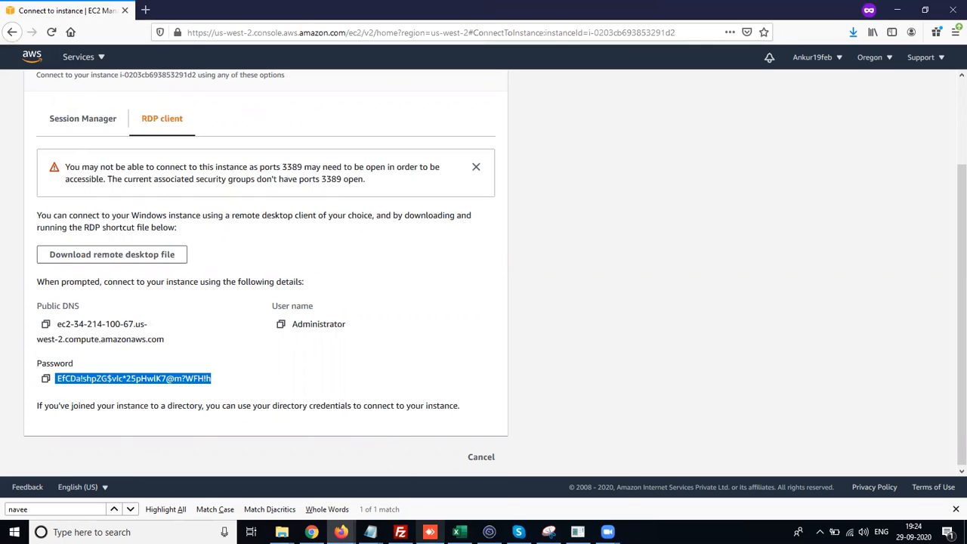
click(388, 529)
click(559, 484)
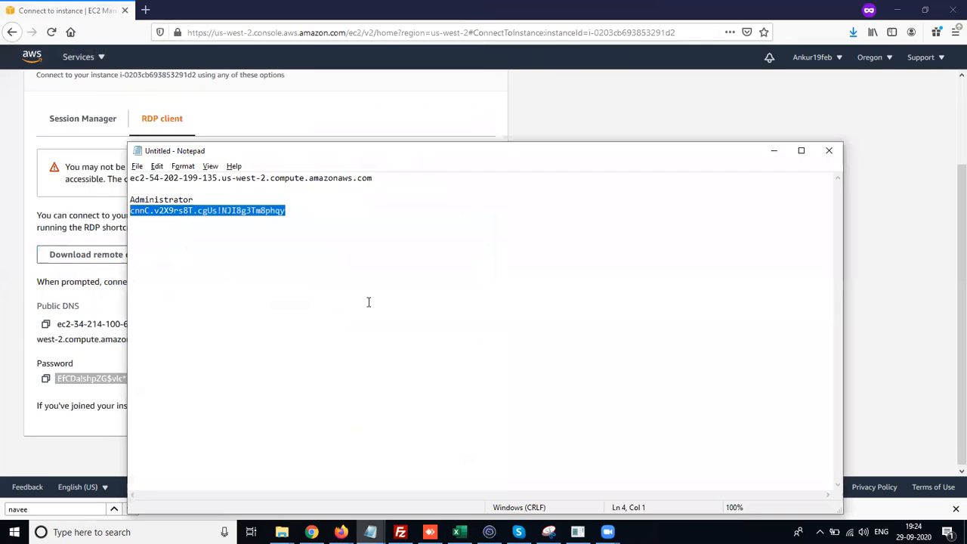
key(ctrl+v)
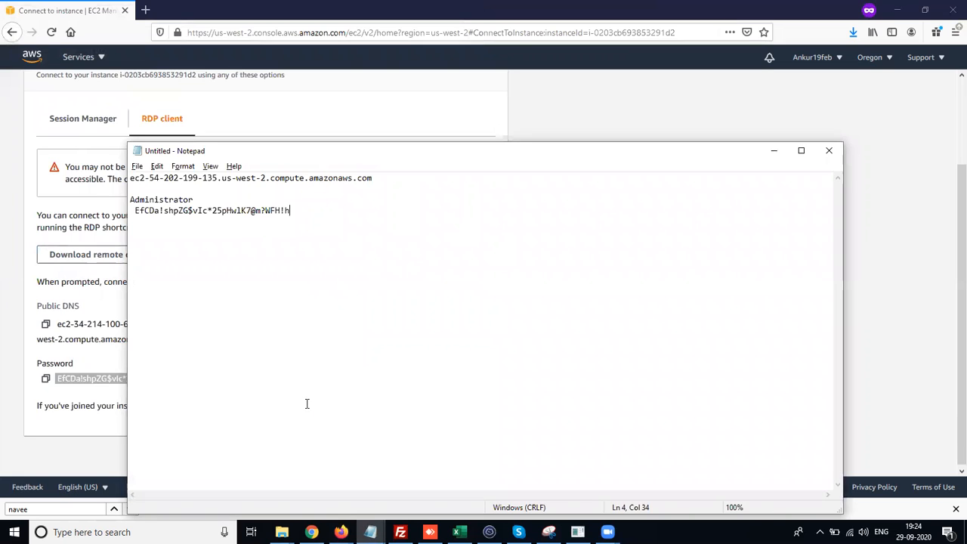
- Close an extra Notepad window, saving its contents as sdg
click(370, 532)
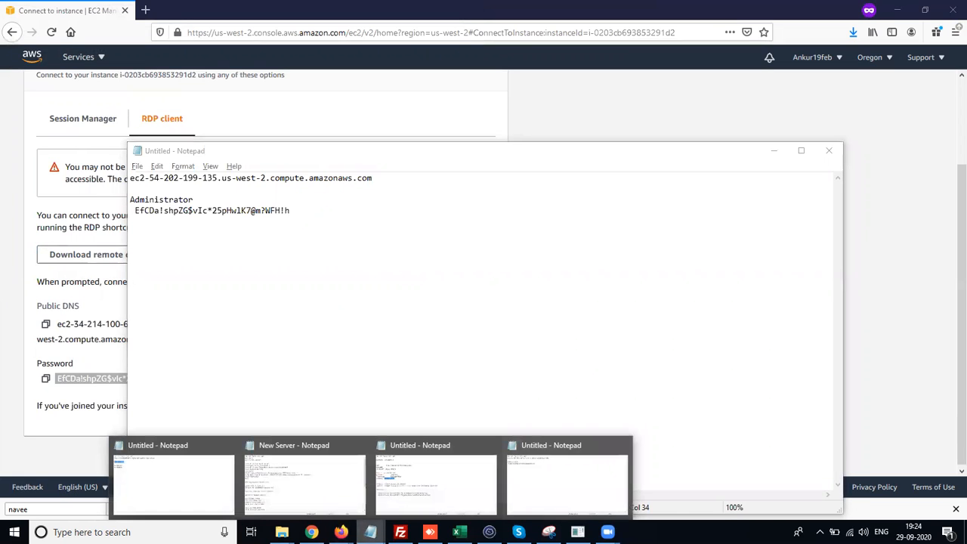
click(491, 447)
click(370, 533)
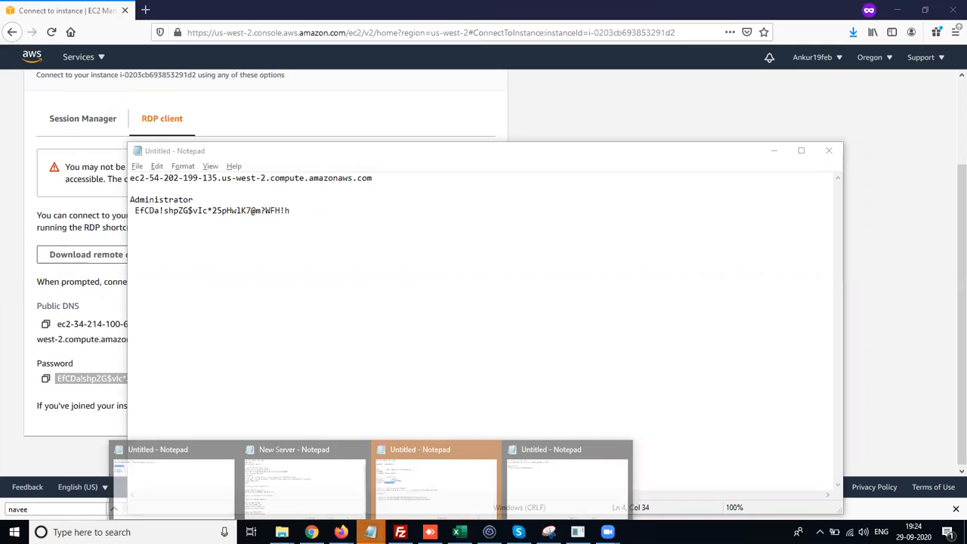
click(448, 489)
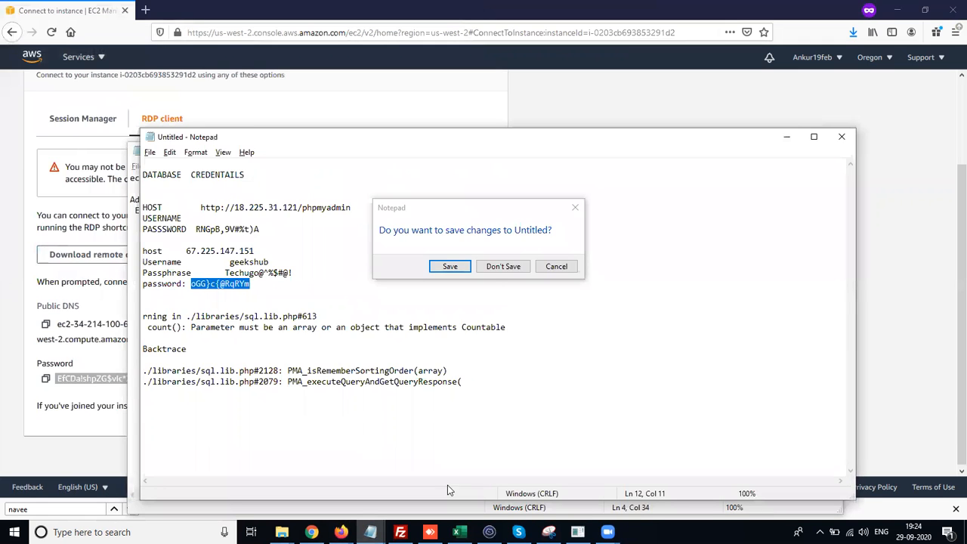
click(463, 268)
text(sdg)
key(Return)
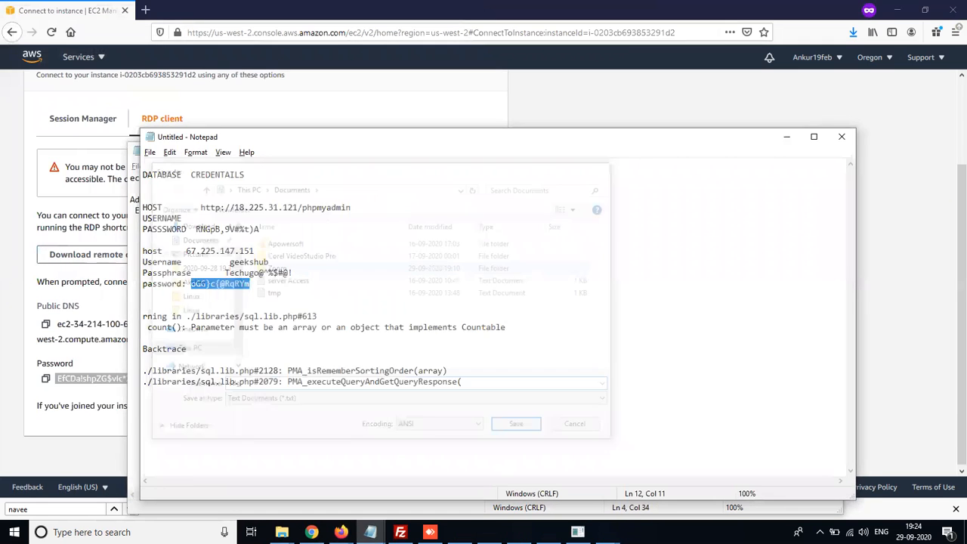
click(840, 137)
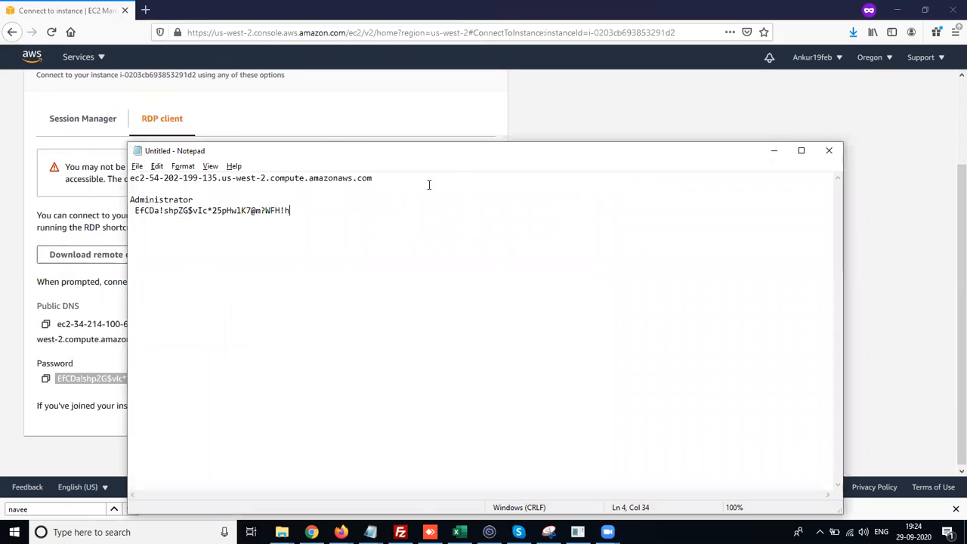
- Open the downloaded remote desktop file and paste the administrator password to try signing in
drag(400, 155, 478, 293)
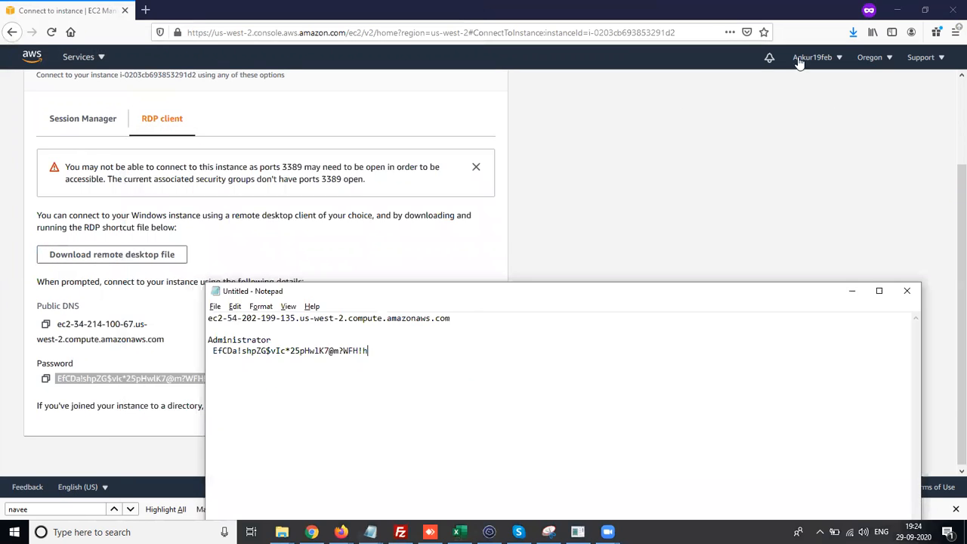
click(853, 32)
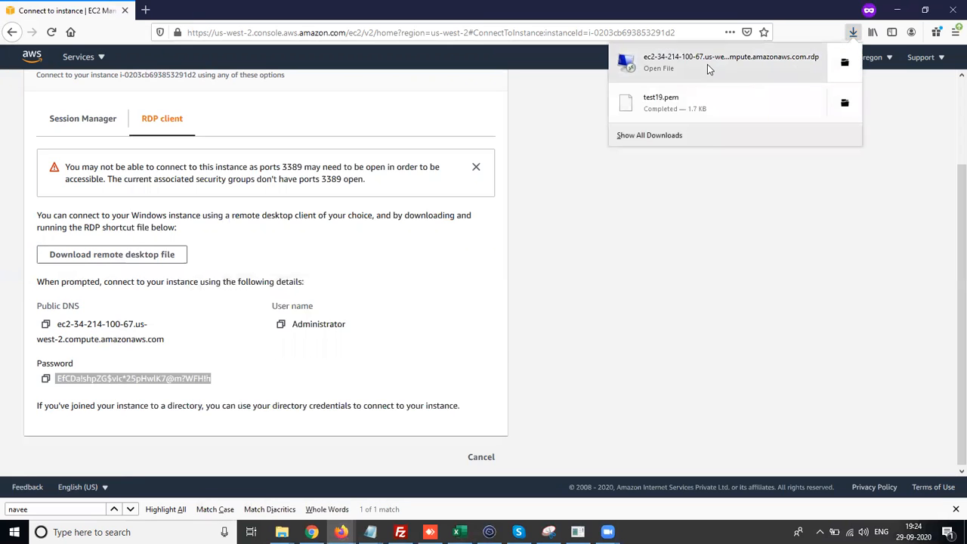
click(707, 64)
click(566, 330)
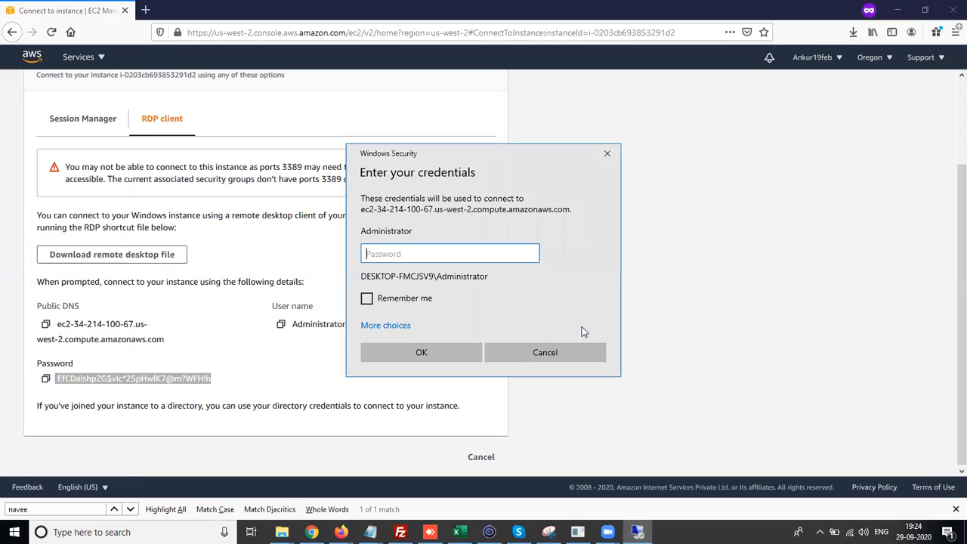
key(ctrl+v)
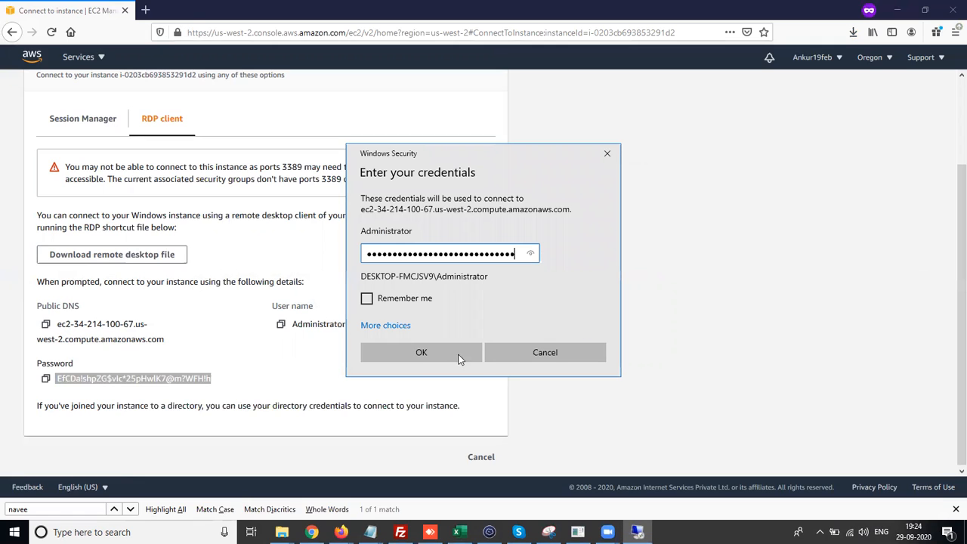
click(431, 360)
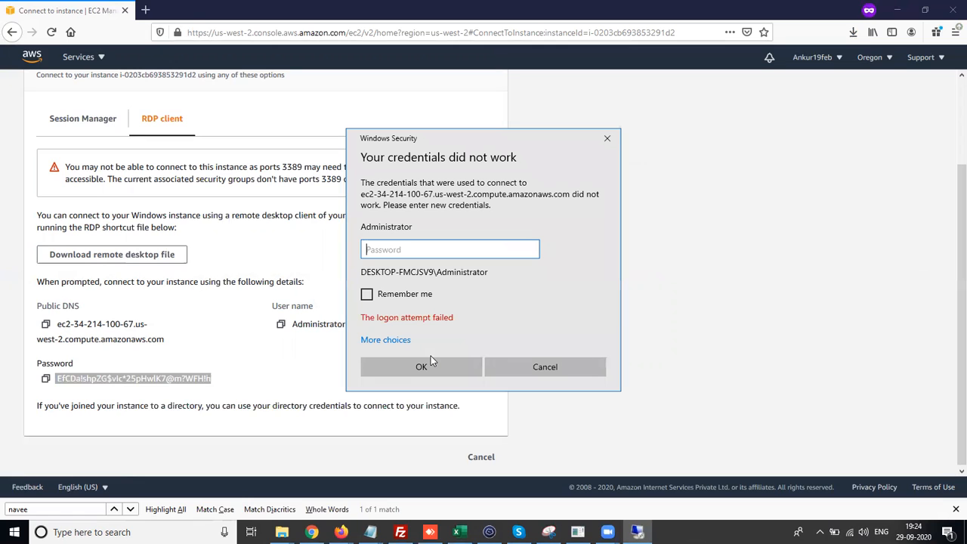
- Copy the password from the console again, paste it into the credentials dialog, sign in, accept the certificate warning and allow network discovery
click(214, 374)
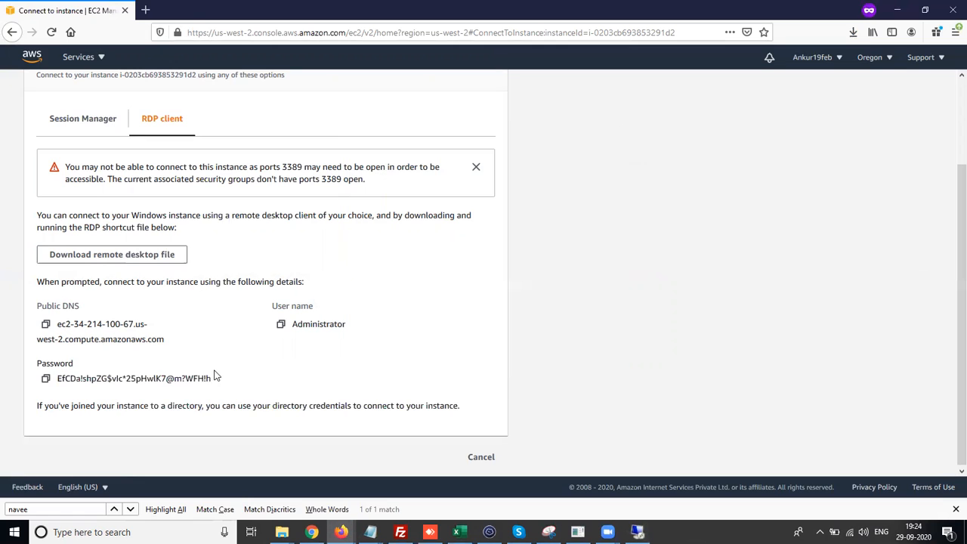
drag(212, 383, 56, 381)
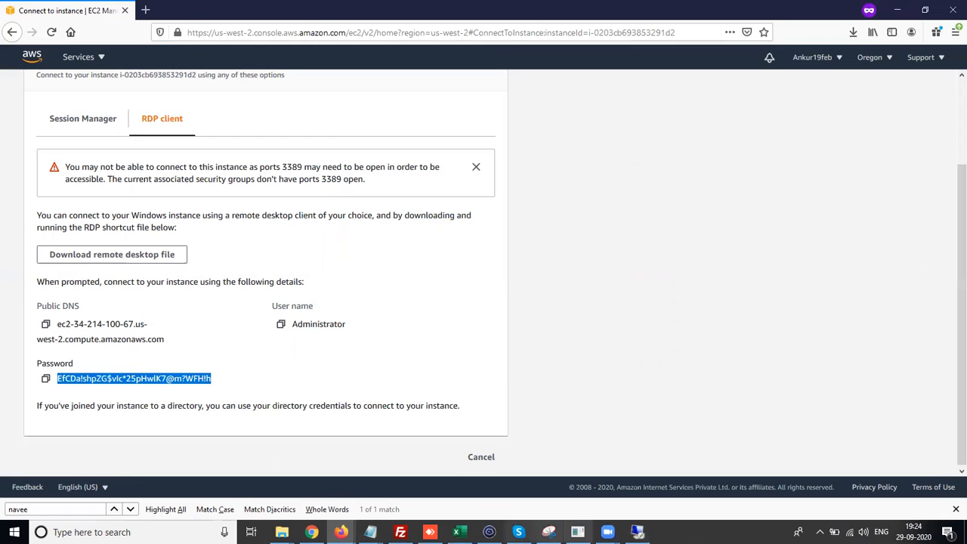
click(637, 532)
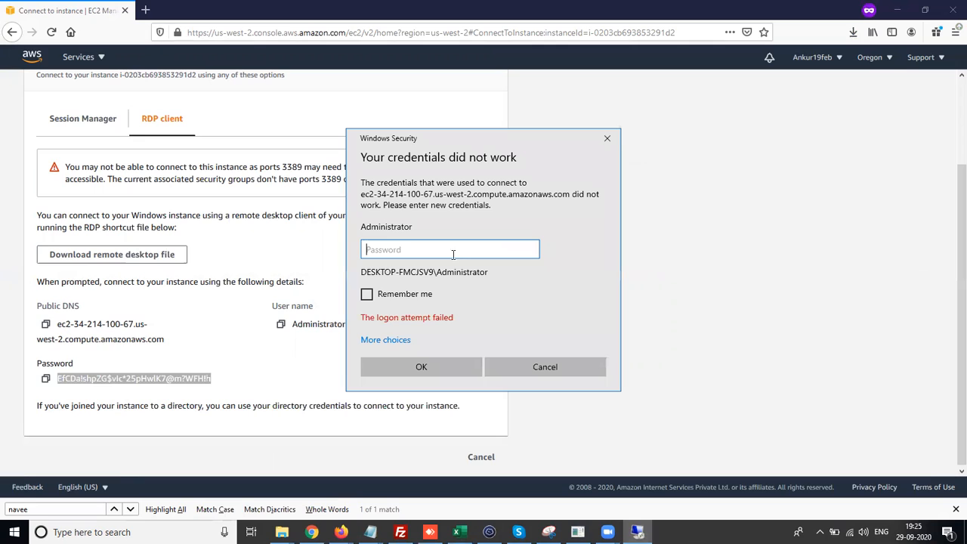
key(ctrl+v)
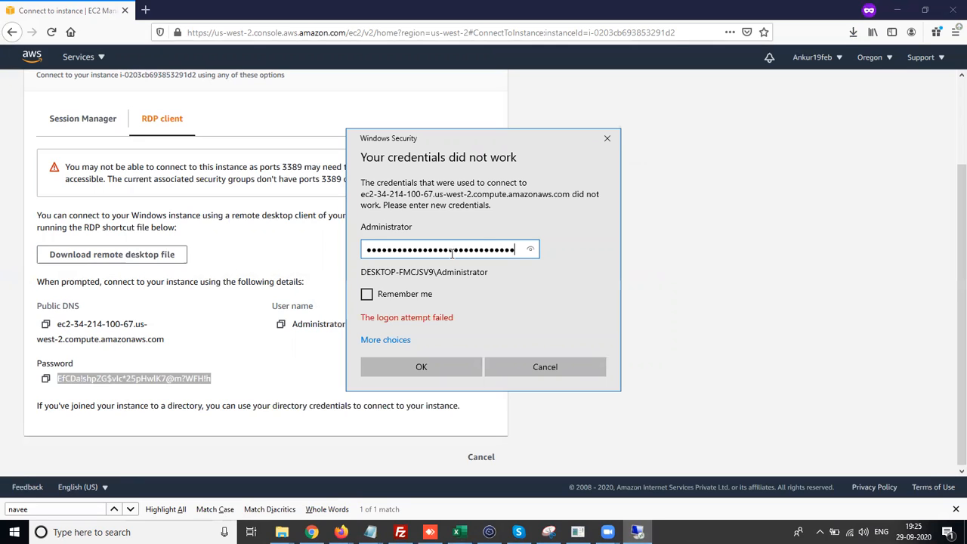
click(422, 367)
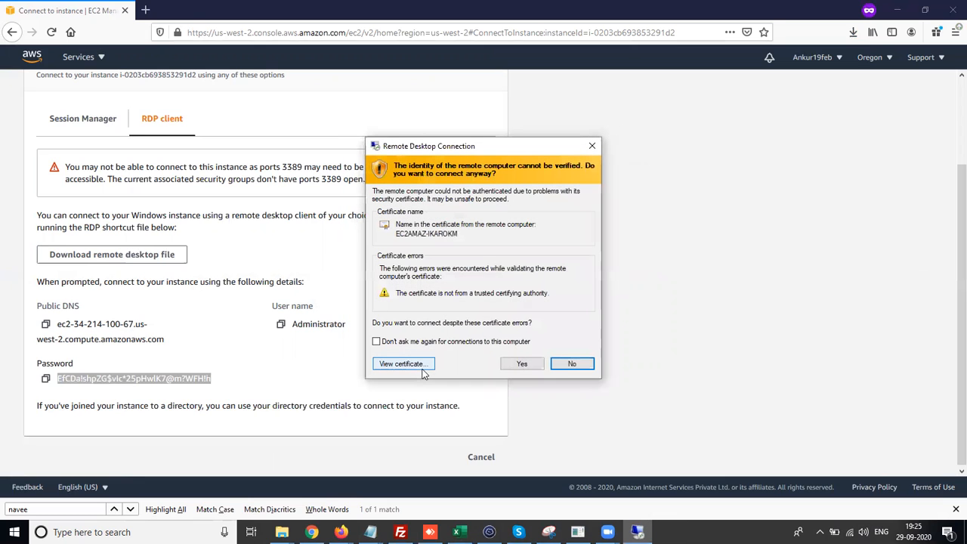
click(521, 364)
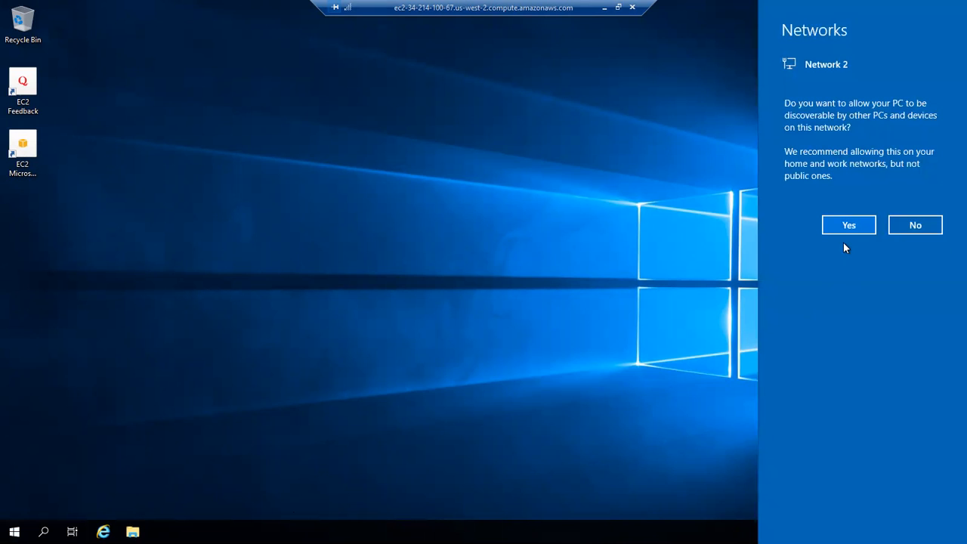
click(848, 233)
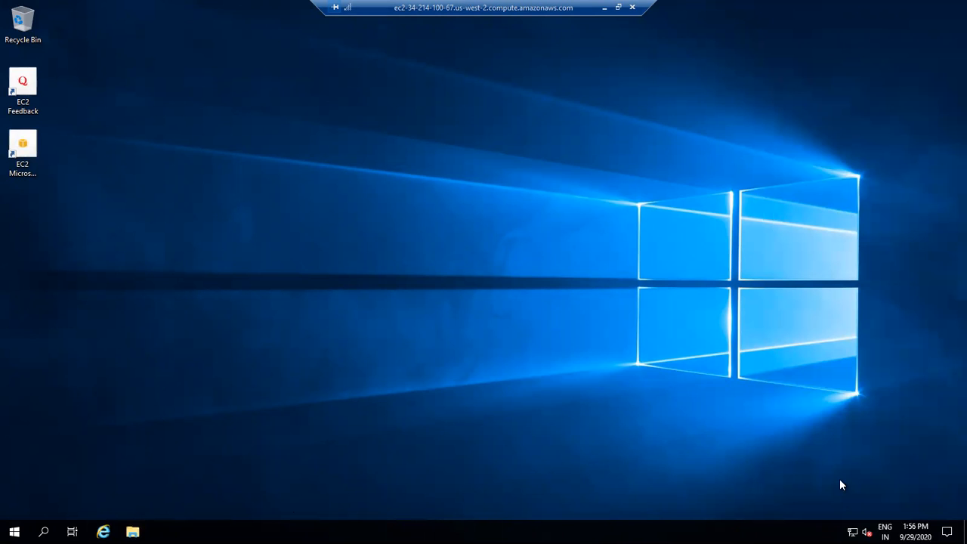
mouse_move(852, 532)
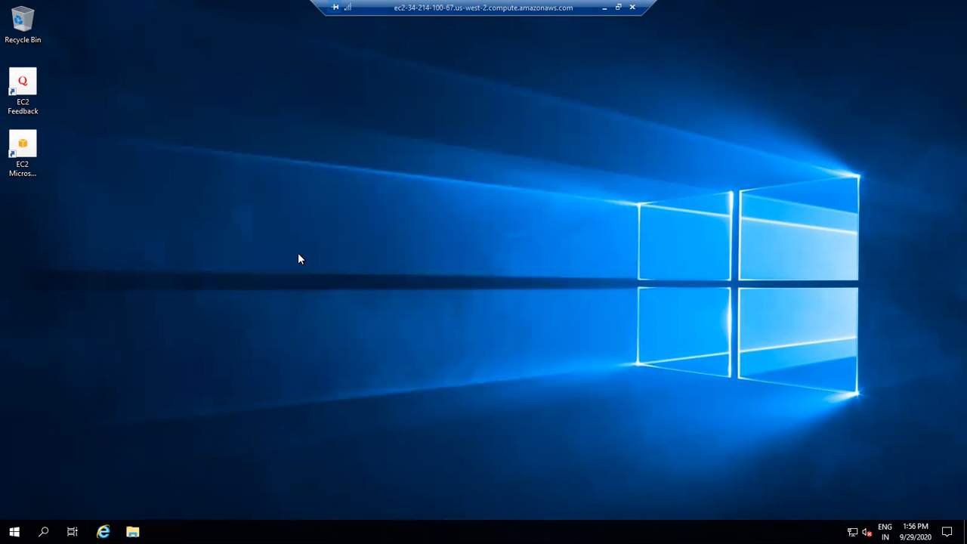
right_click(298, 258)
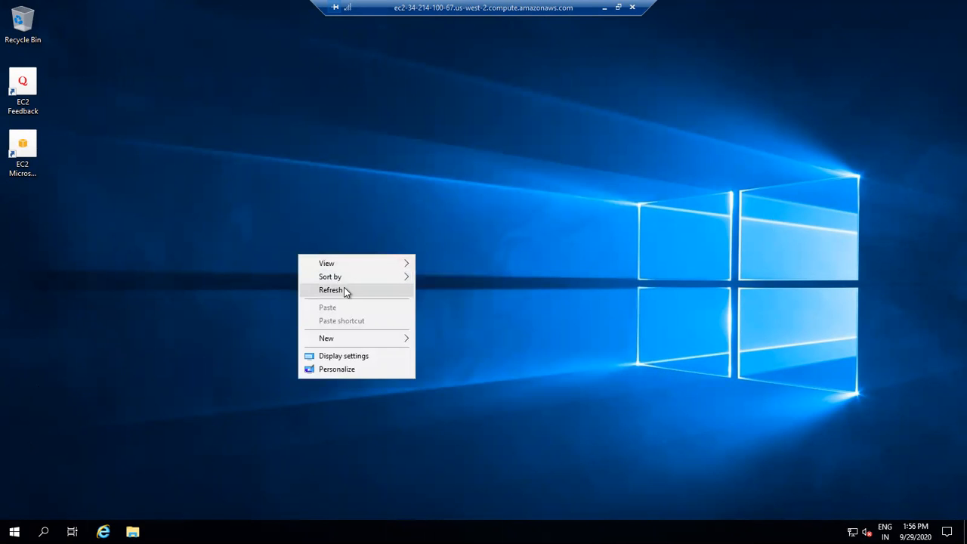
click(345, 292)
right_click(345, 288)
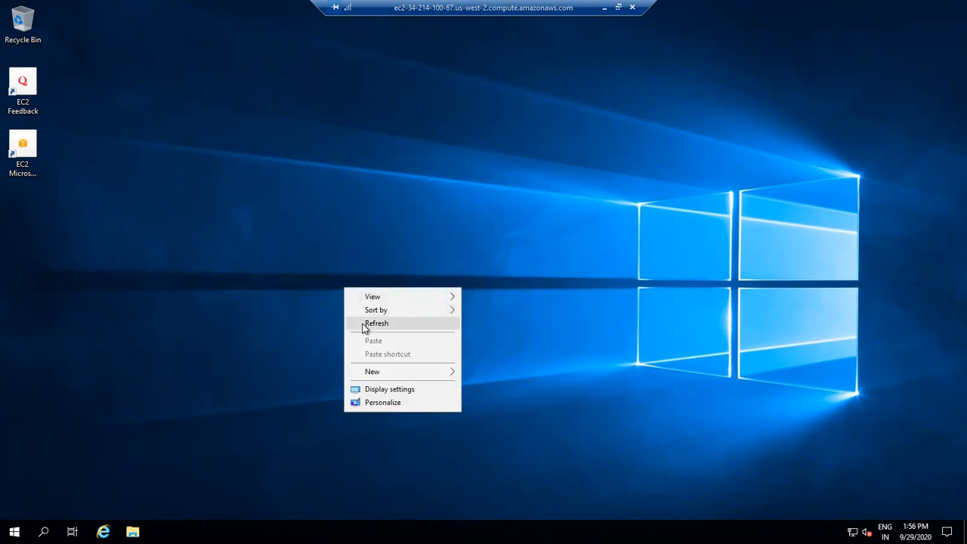
click(365, 323)
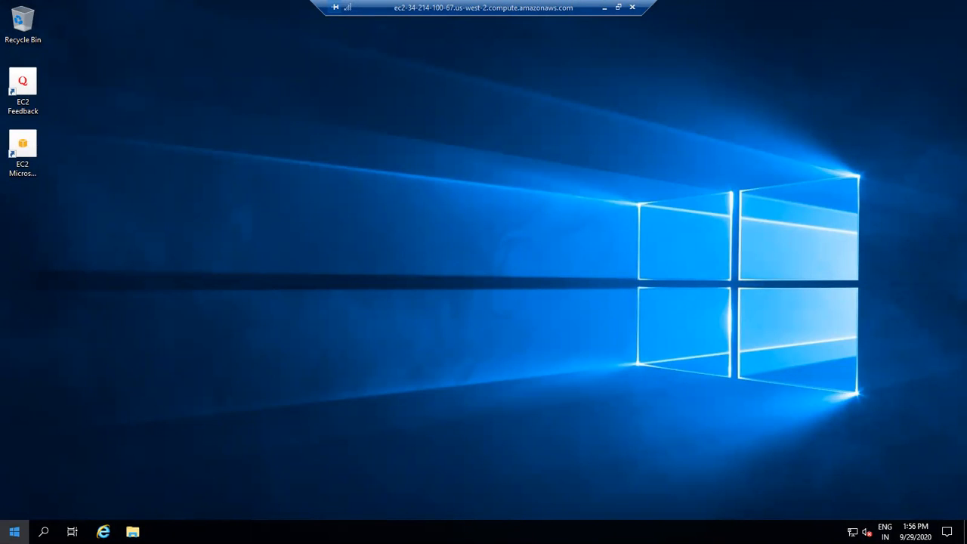
- Open Server Manager from the Start menu and close the Windows Admin Center prompt
click(13, 531)
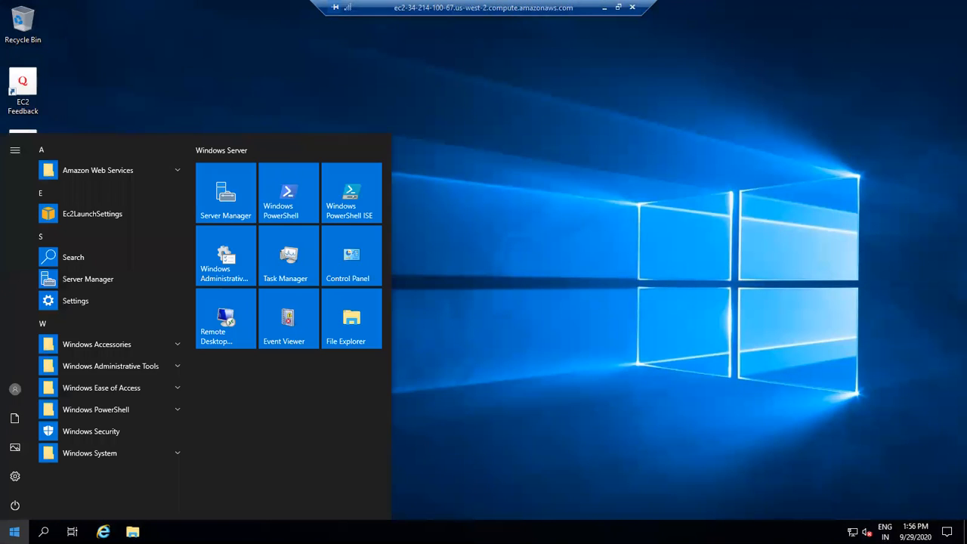
click(84, 280)
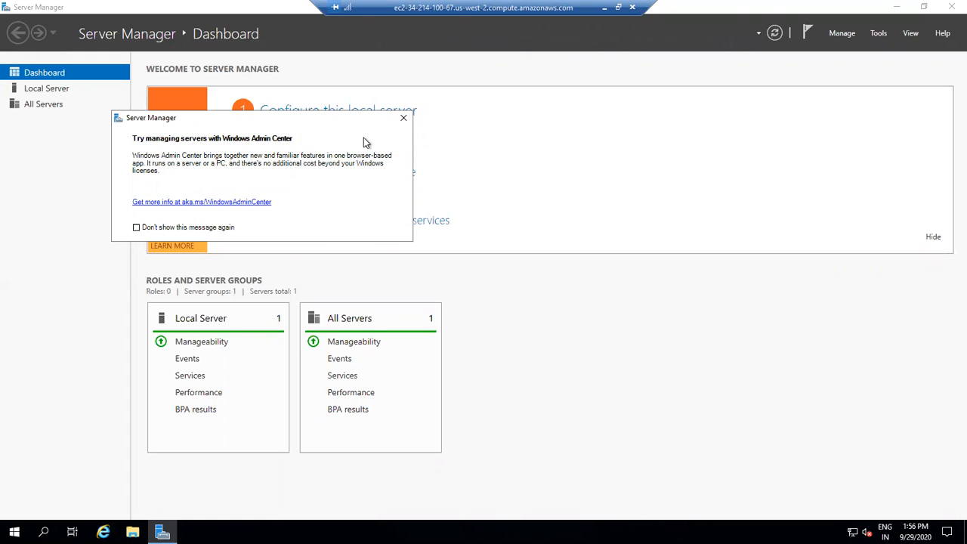
click(405, 120)
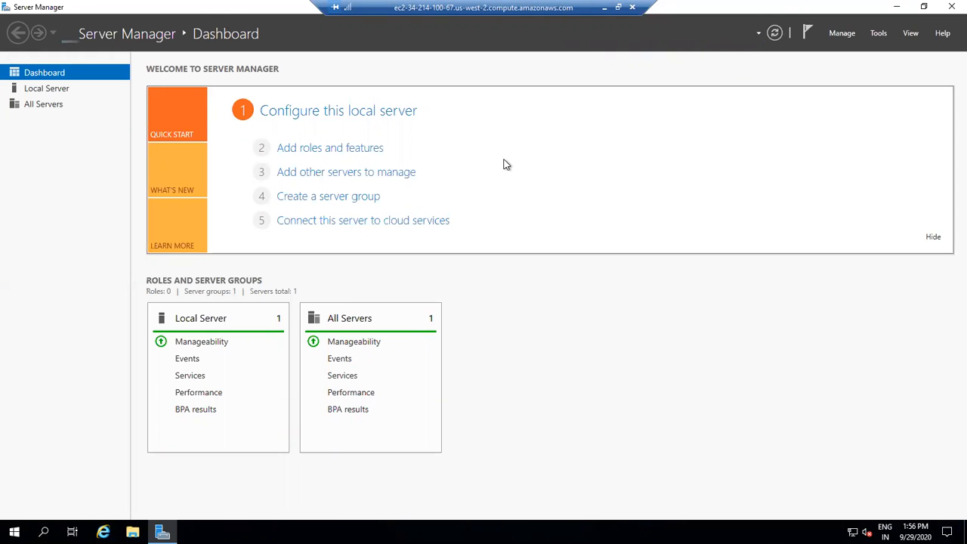
- Start the Add Roles and Features wizard and continue with a role-based installation on the local server
click(318, 151)
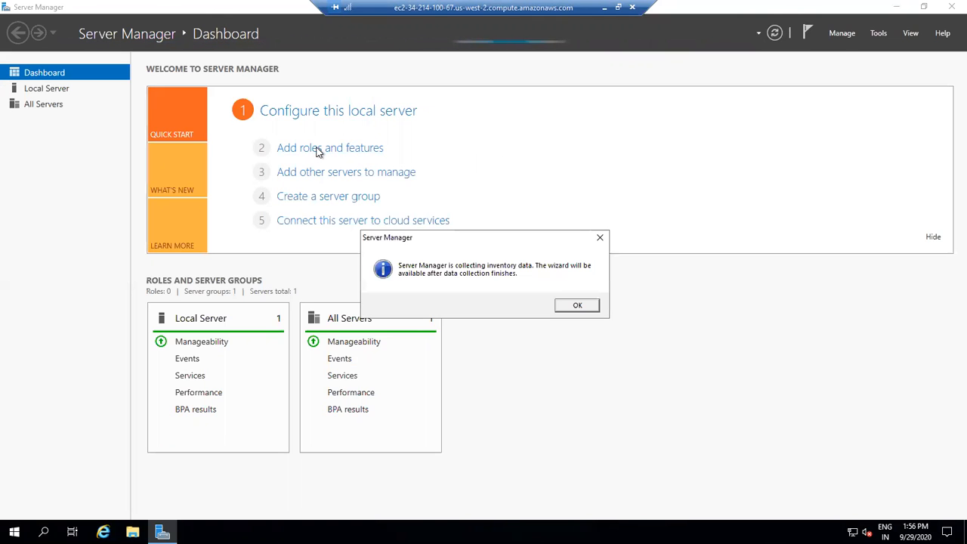
click(578, 306)
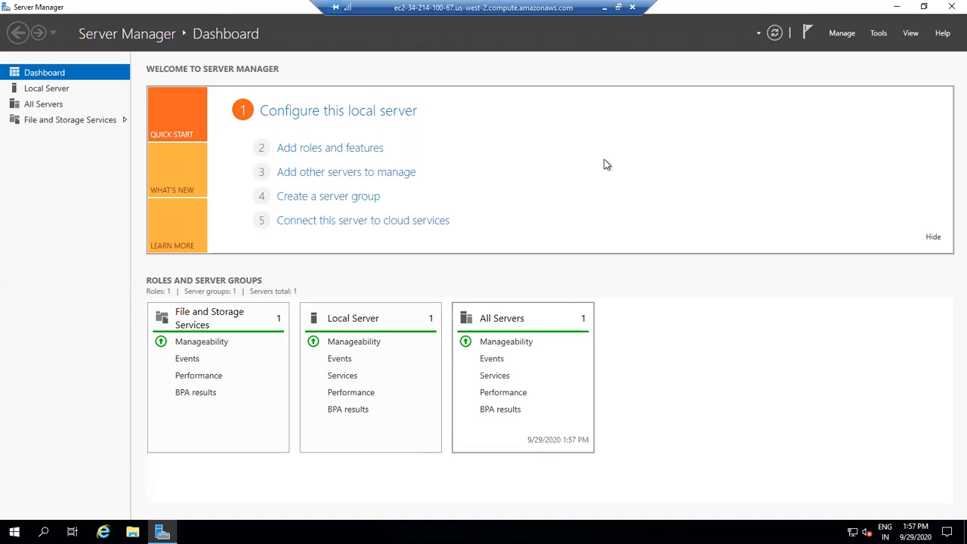
click(321, 148)
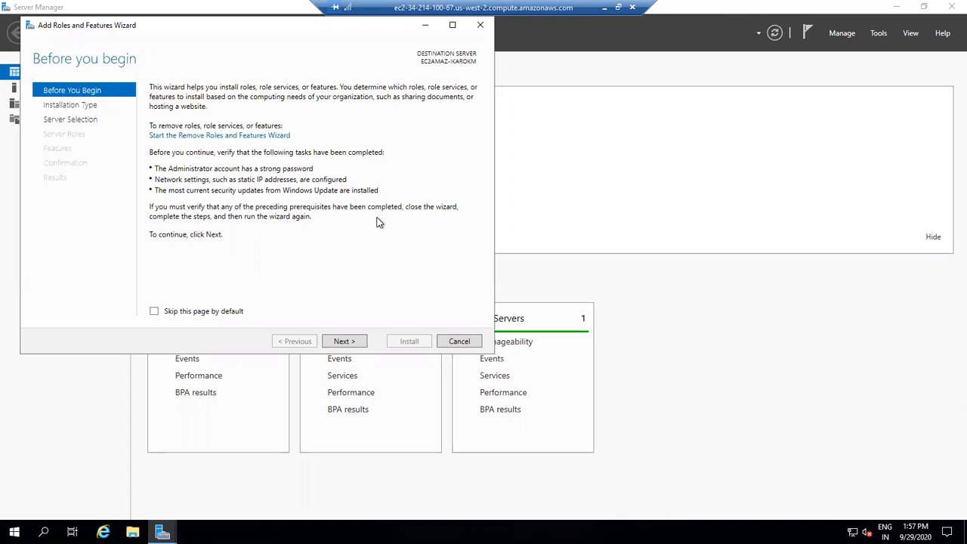
click(344, 342)
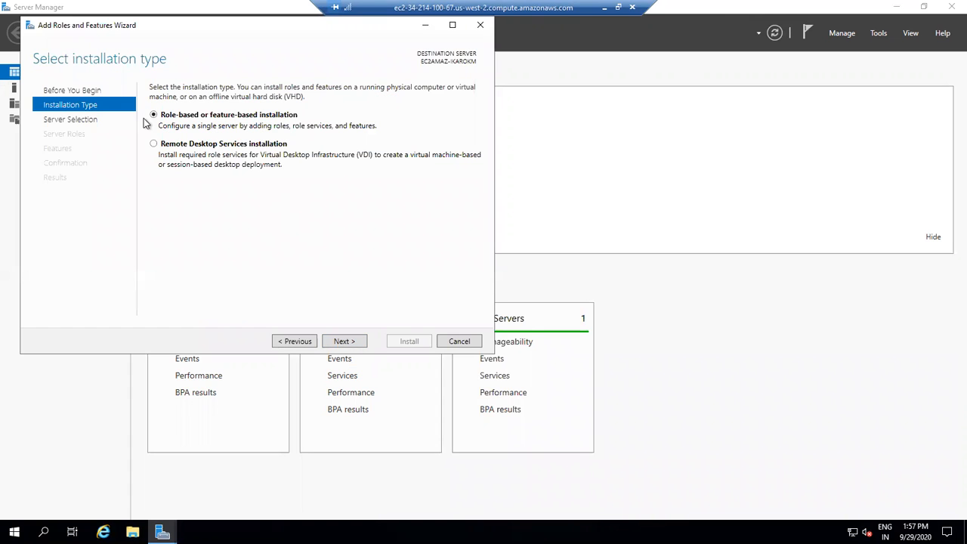
click(343, 341)
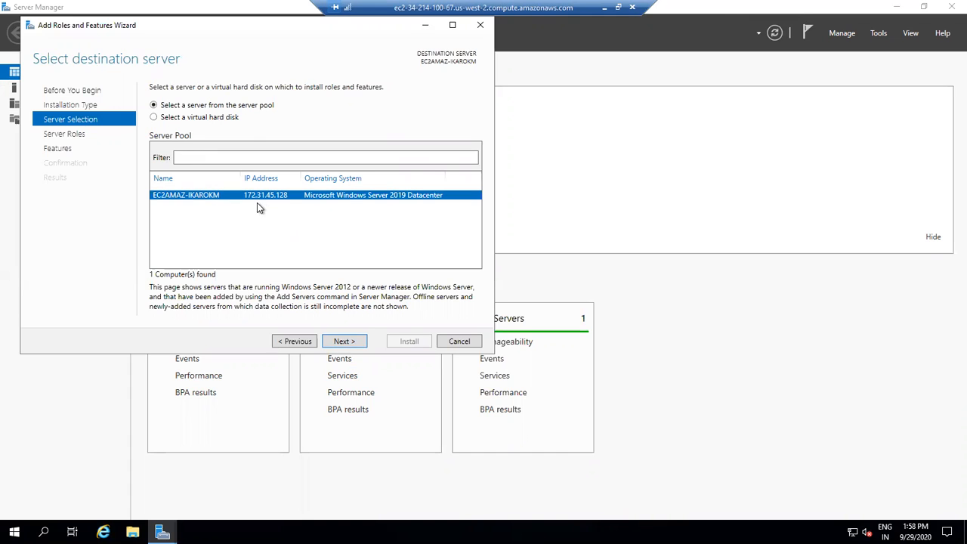
click(344, 342)
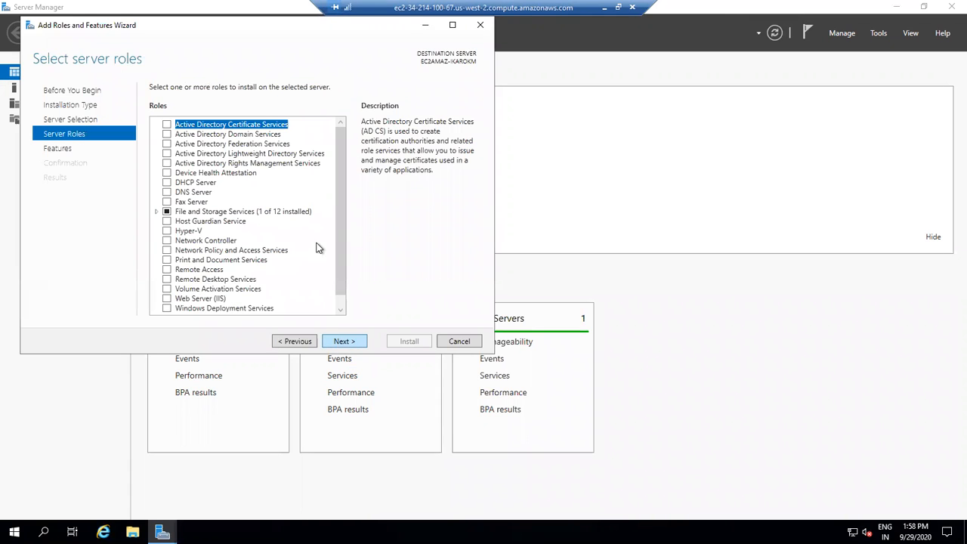
- Select the Web Server (IIS) role, adding its required management tools, and continue
drag(341, 220, 336, 257)
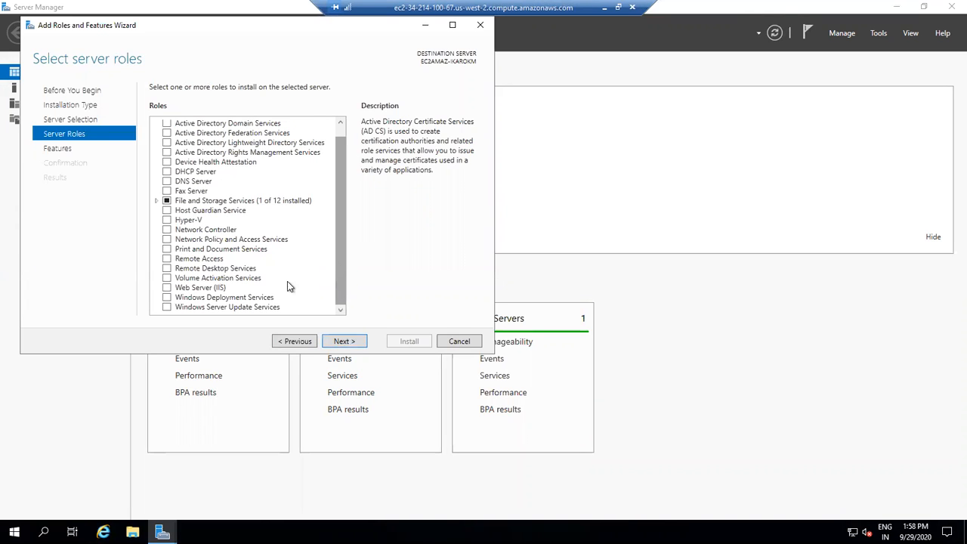
click(166, 287)
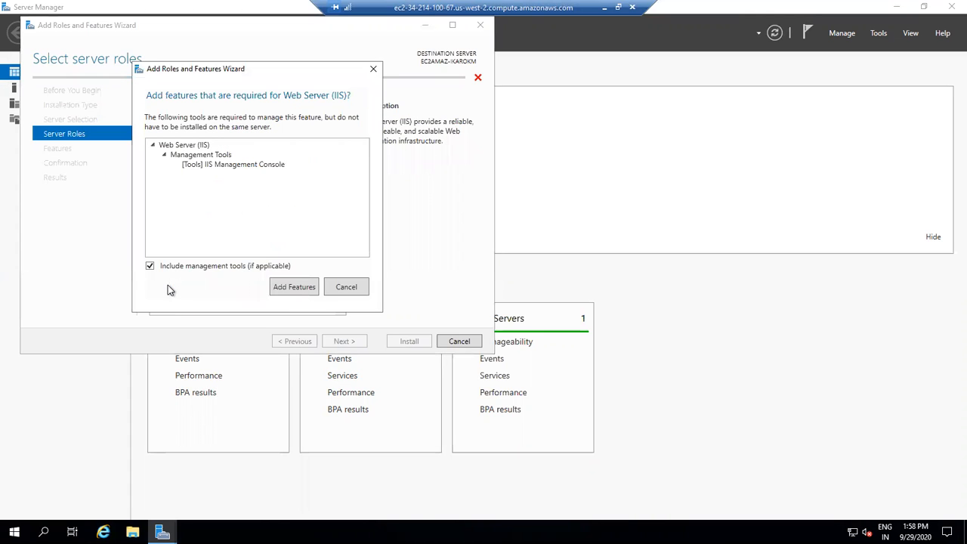
click(294, 287)
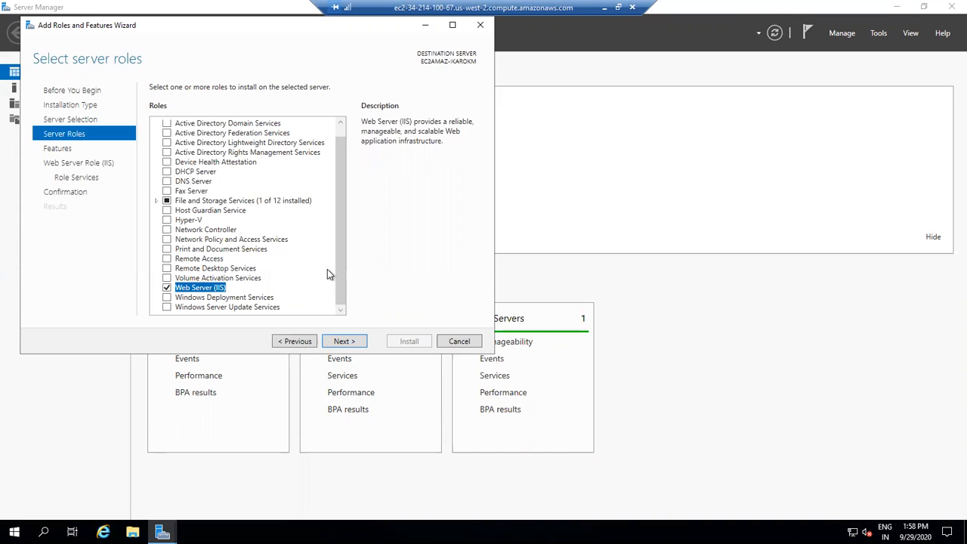
drag(339, 280, 335, 258)
drag(331, 299, 330, 314)
click(342, 341)
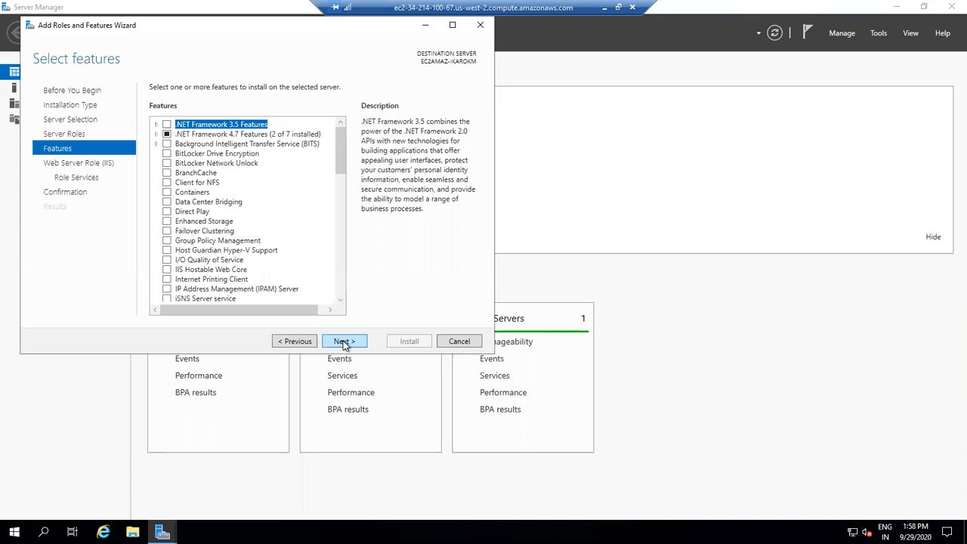
- Keep the default features and continue past the Web Server Role (IIS) page
drag(337, 144, 338, 254)
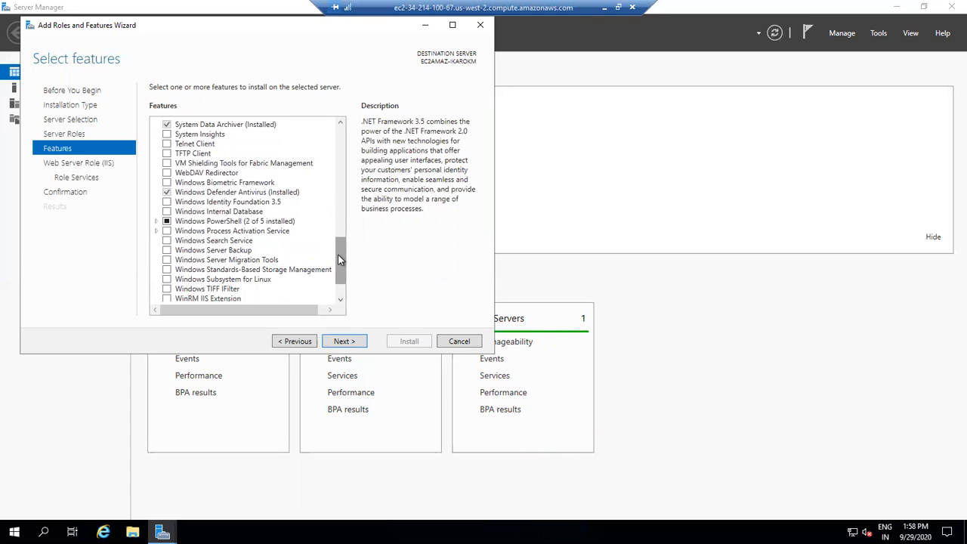
drag(338, 254, 337, 272)
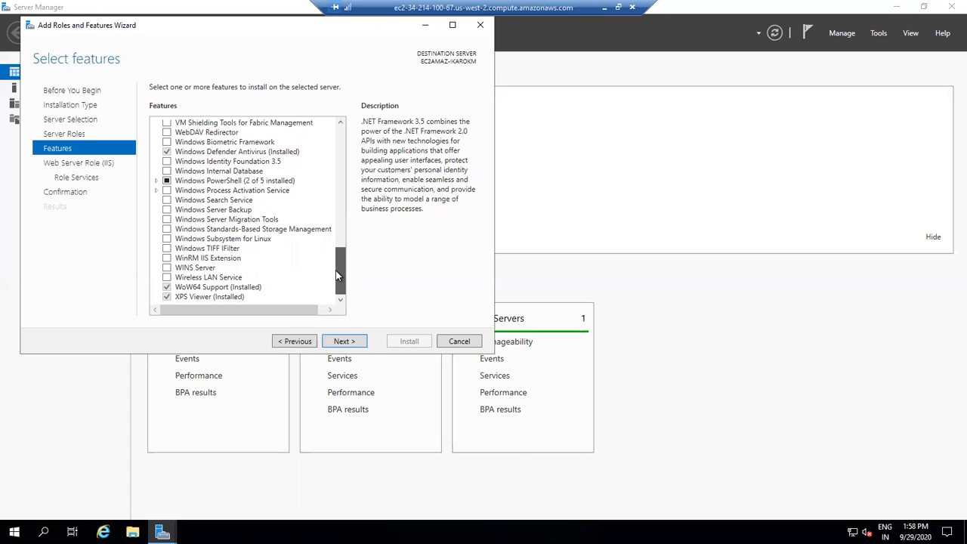
scroll(337, 277, up, 1)
drag(338, 274, 338, 268)
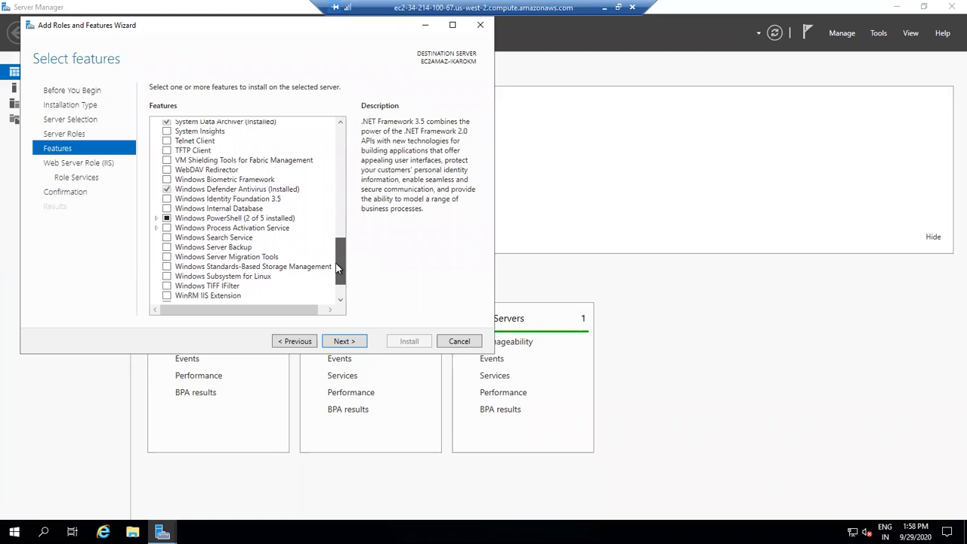
scroll(335, 265, down, 2)
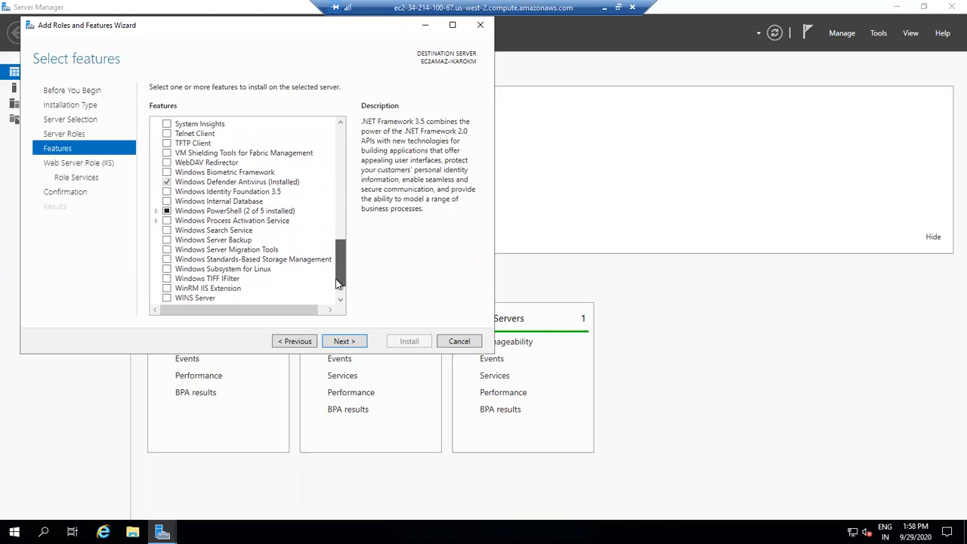
click(344, 341)
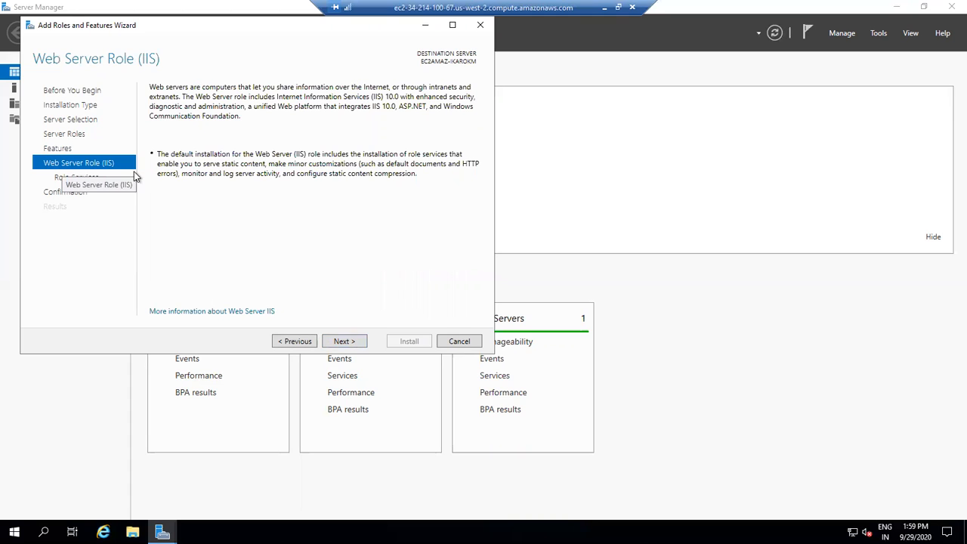
click(342, 341)
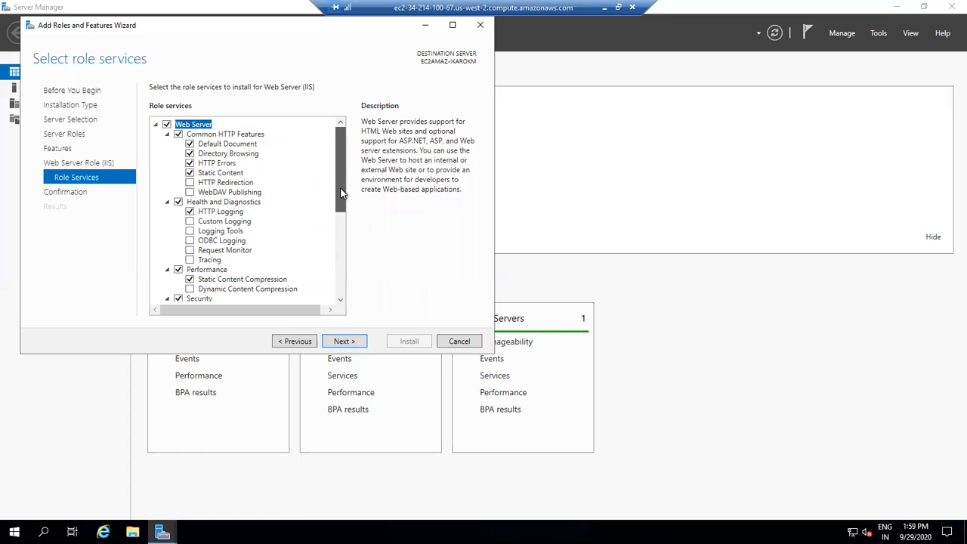
- Review the default IIS role services and start the installation
scroll(340, 193, down, 1)
scroll(337, 178, up, 1)
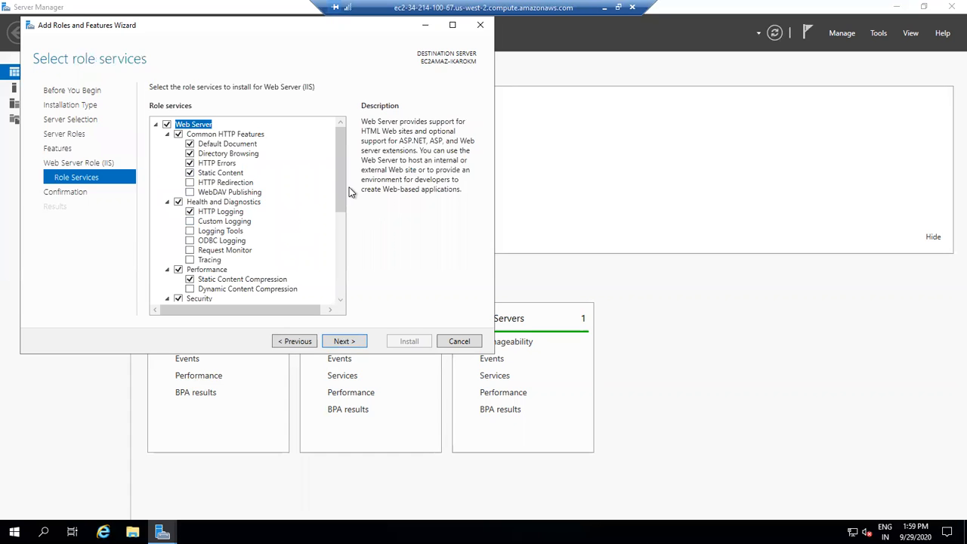
drag(342, 185, 337, 287)
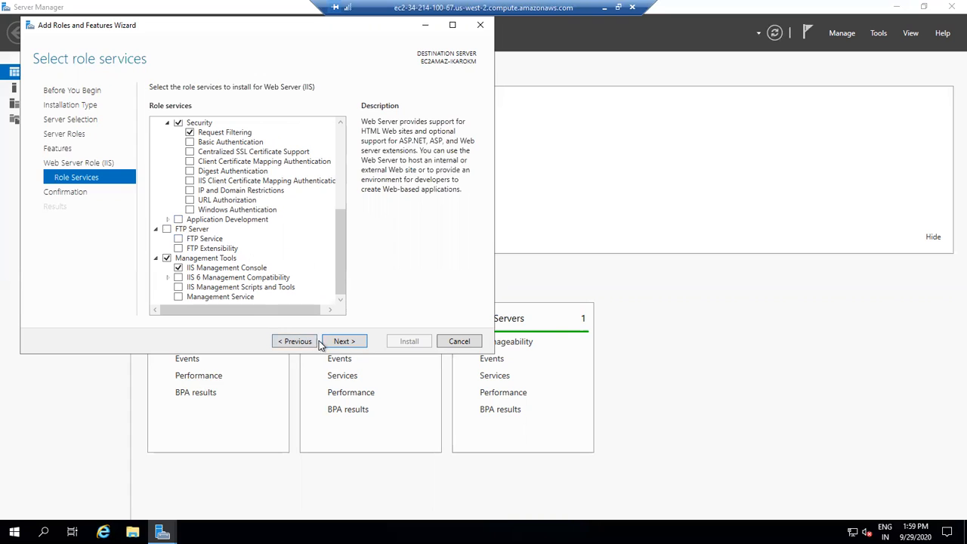
click(343, 341)
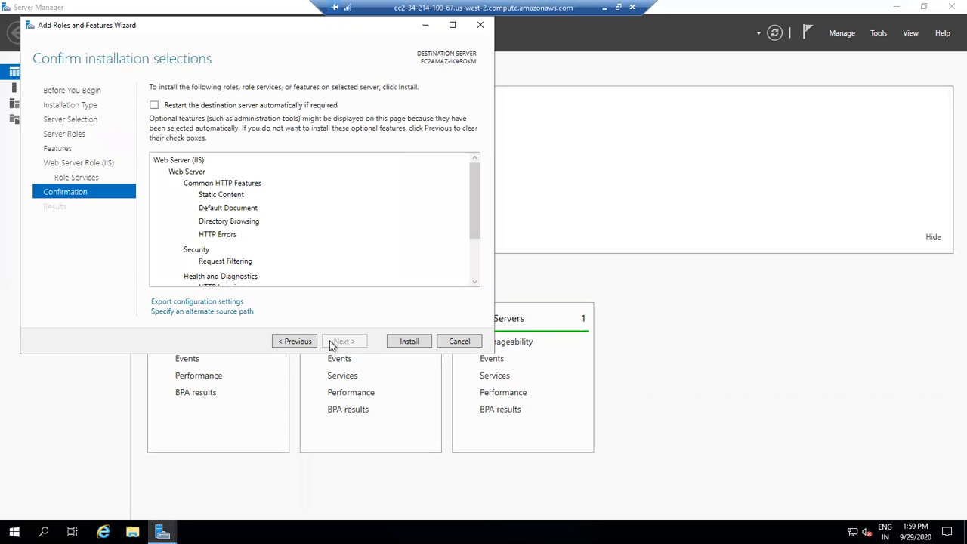
click(409, 342)
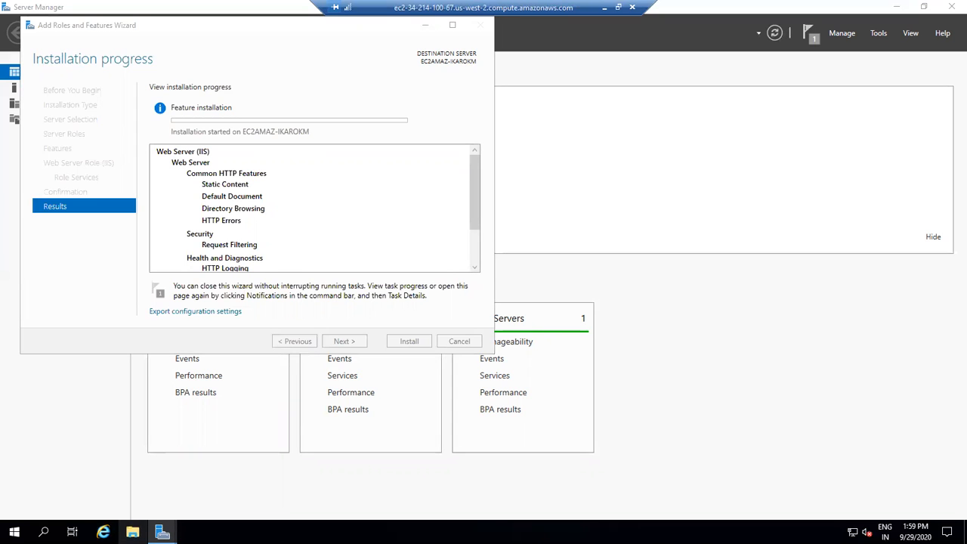
- Open File Explorer, browse to Local Disk (C:) and minimize the window
click(132, 532)
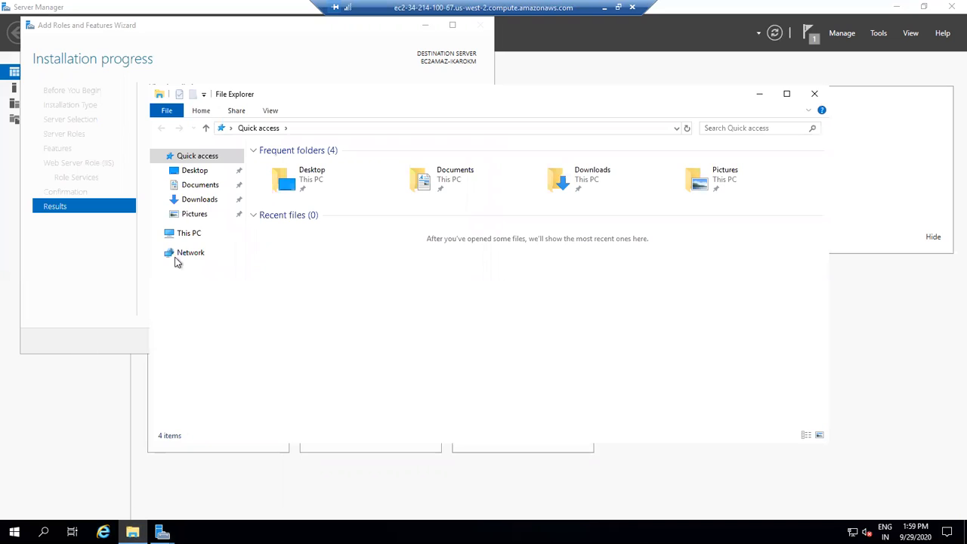
click(189, 236)
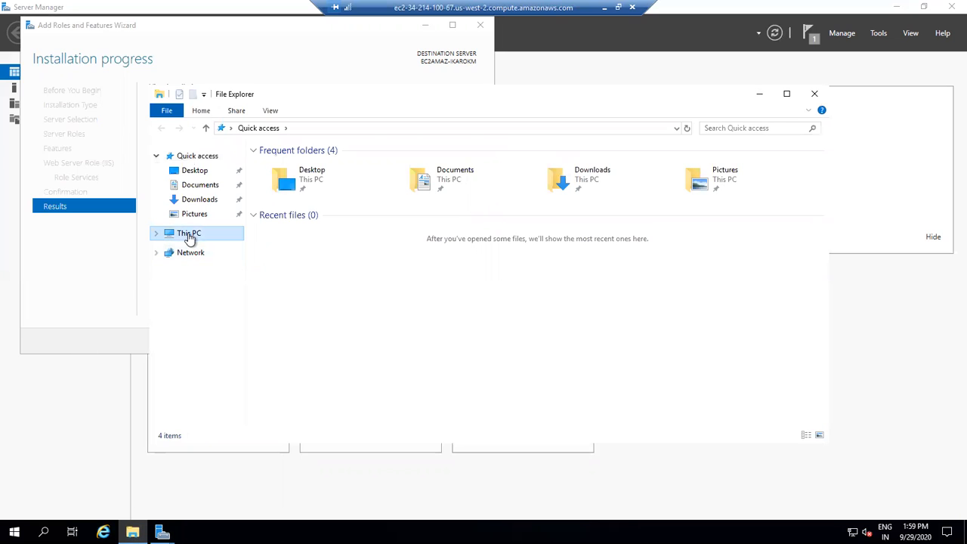
double_click(325, 296)
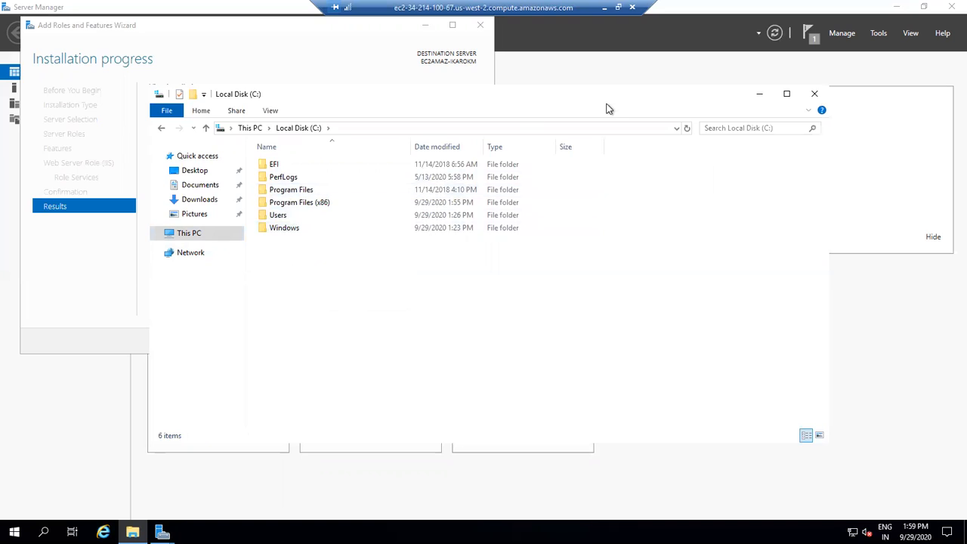
click(763, 101)
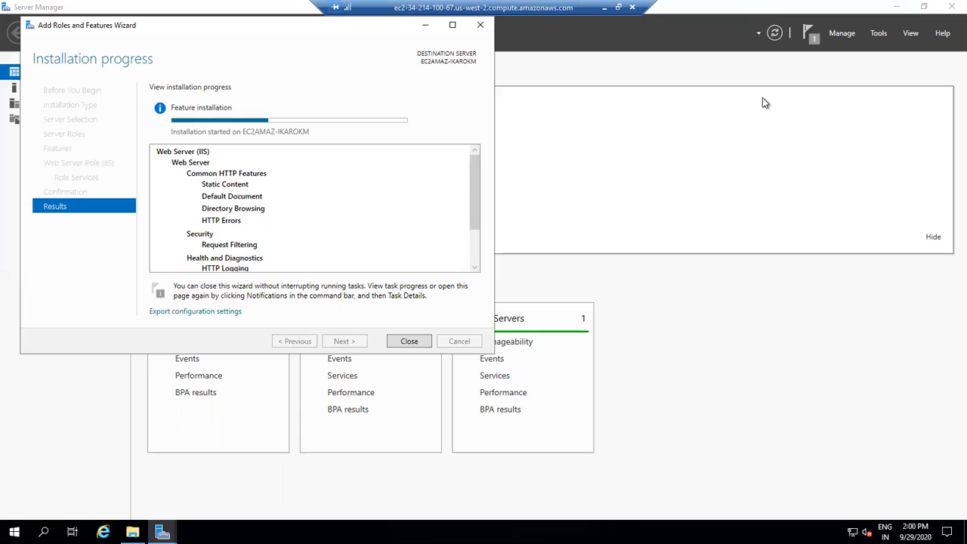
click(427, 27)
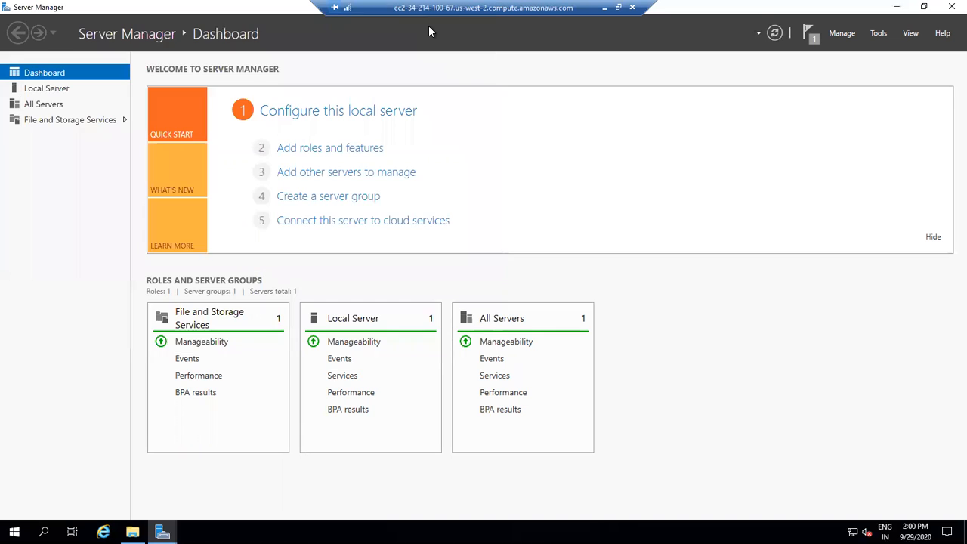
click(896, 7)
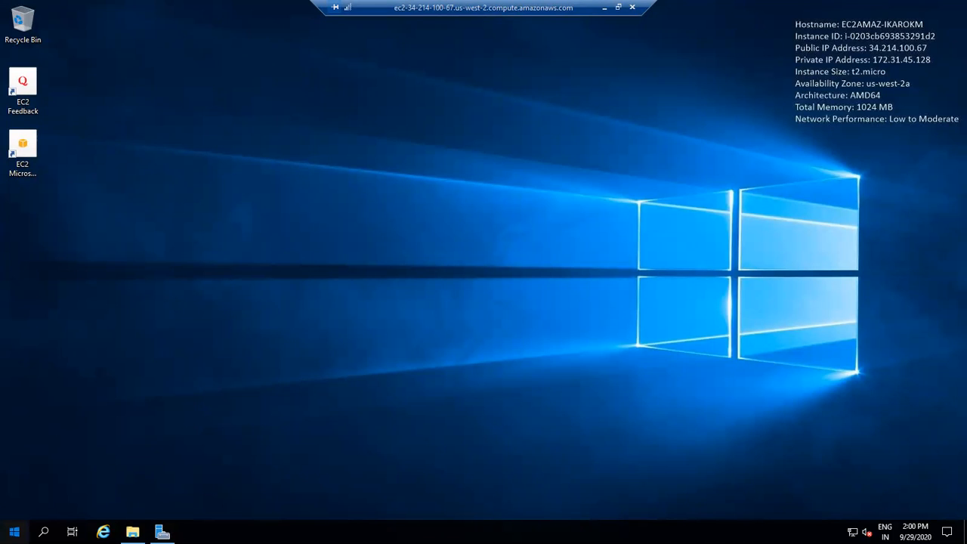
click(14, 532)
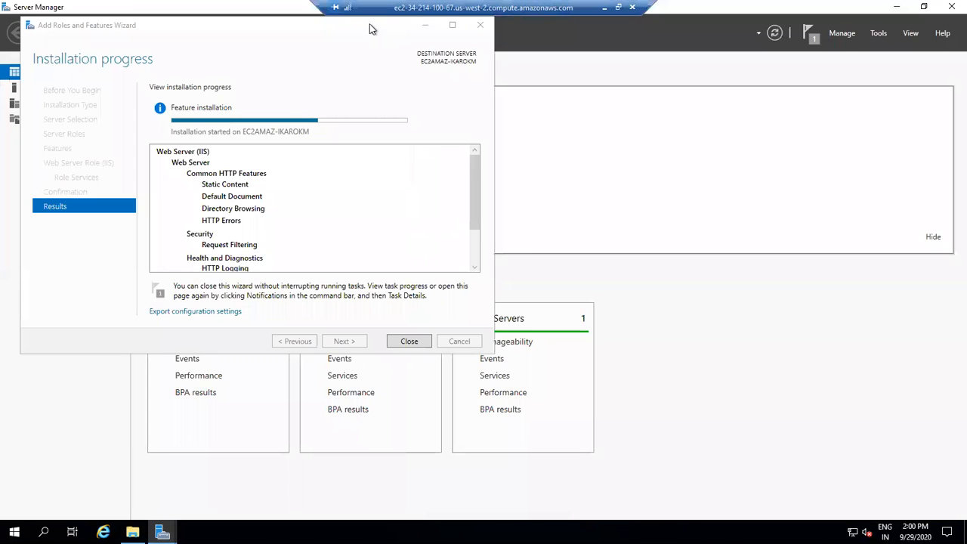
- Watch the IIS installation progress and close the wizard once it completes
drag(370, 23, 828, 187)
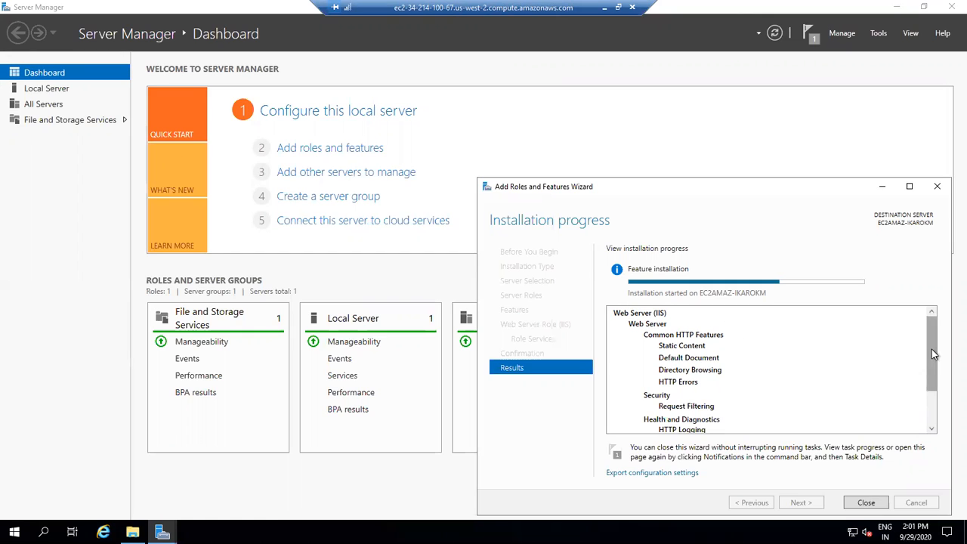
drag(932, 352, 930, 400)
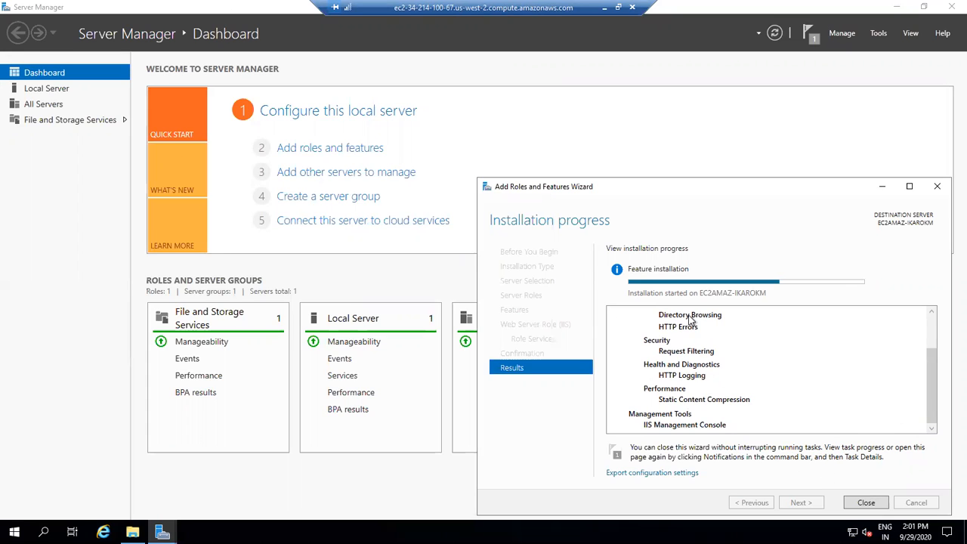
drag(702, 190, 519, 126)
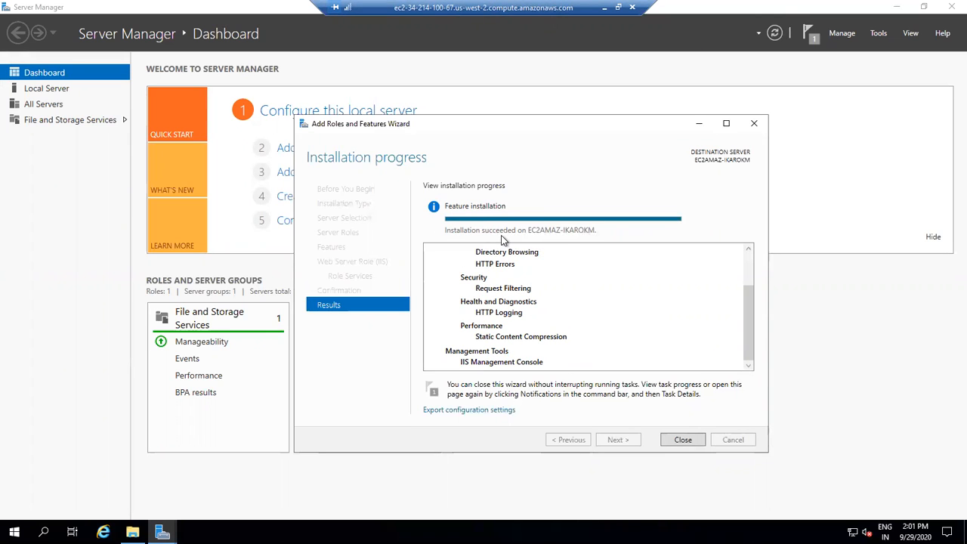
click(682, 441)
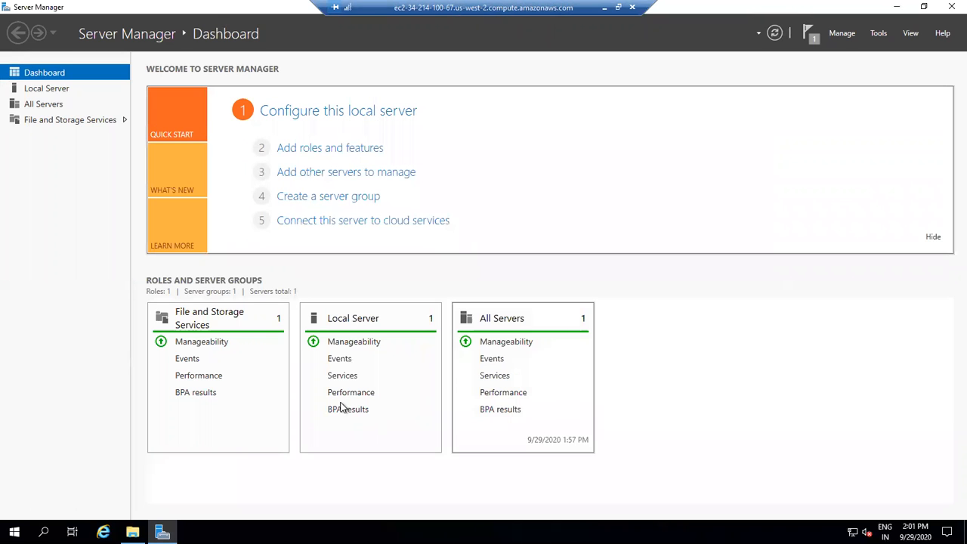
- Reopen File Explorer to check the folders on Local Disk (C:)
click(132, 533)
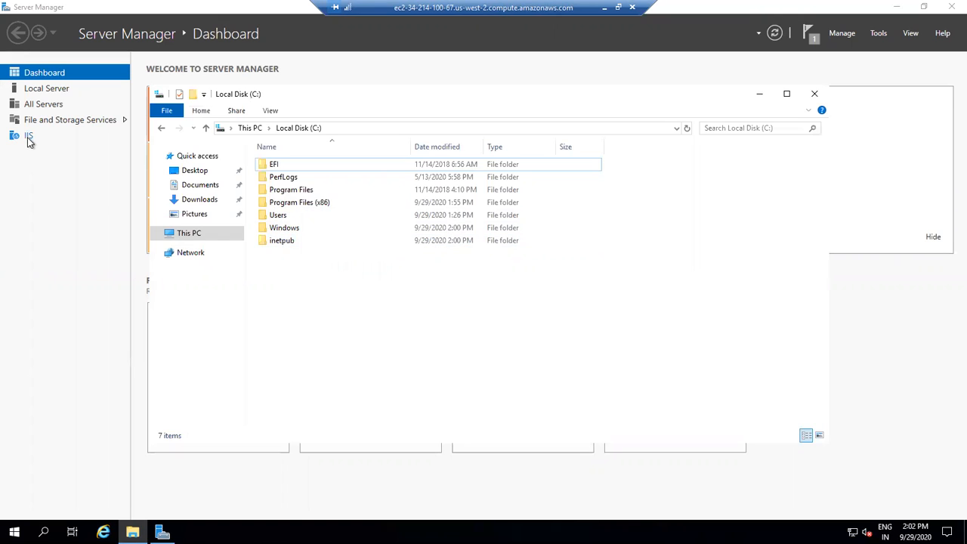
- Open the default iisstart page from C:\inetpub\wwwroot in the browser, dismiss its prompts, and close the browser
double_click(293, 241)
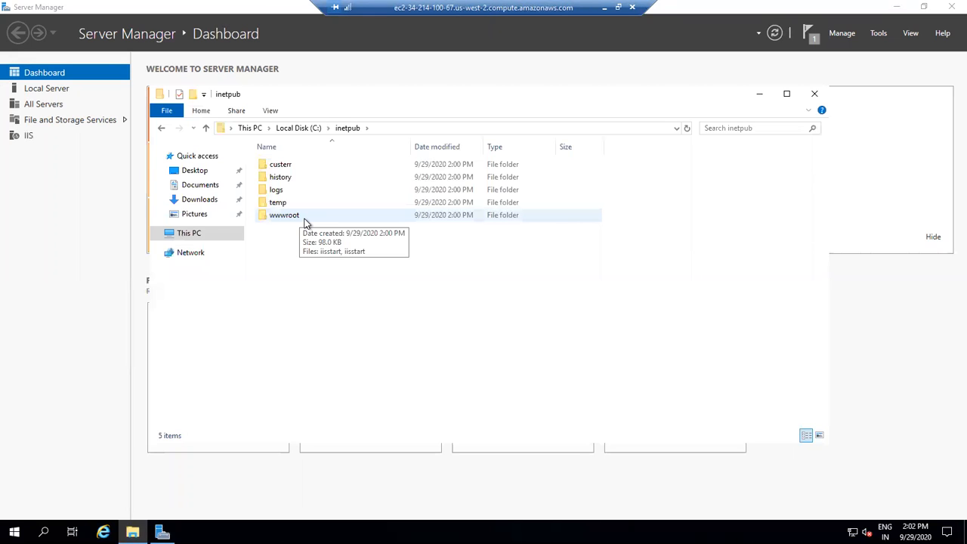
double_click(305, 219)
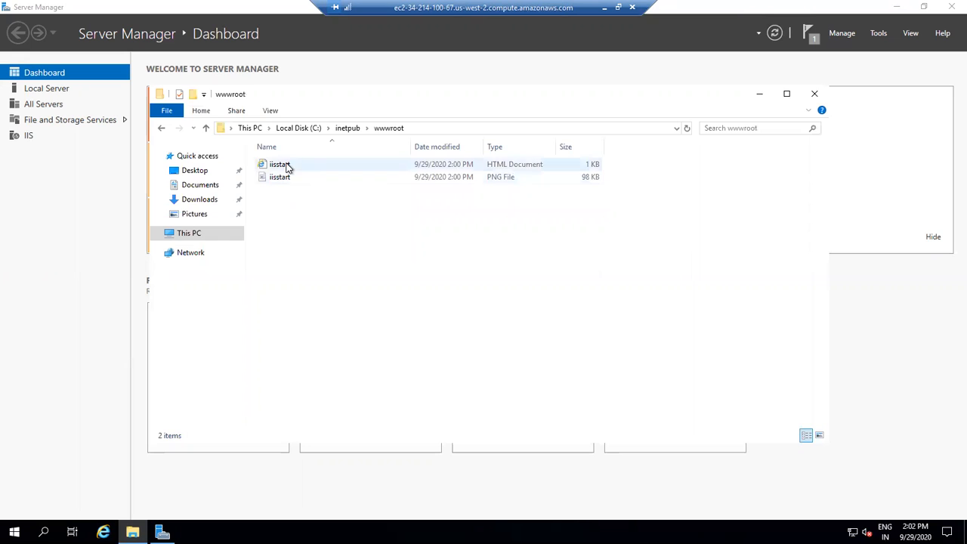
click(288, 167)
click(297, 223)
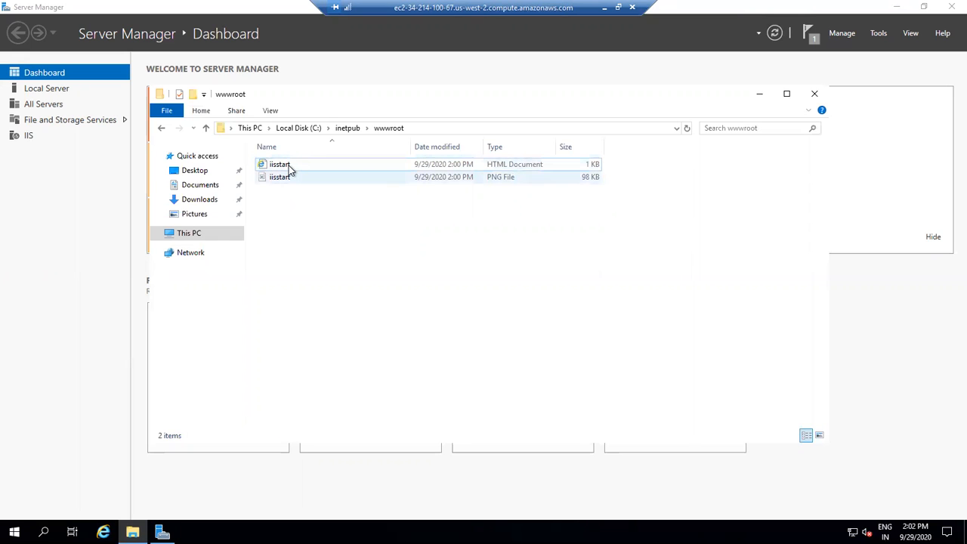
click(292, 165)
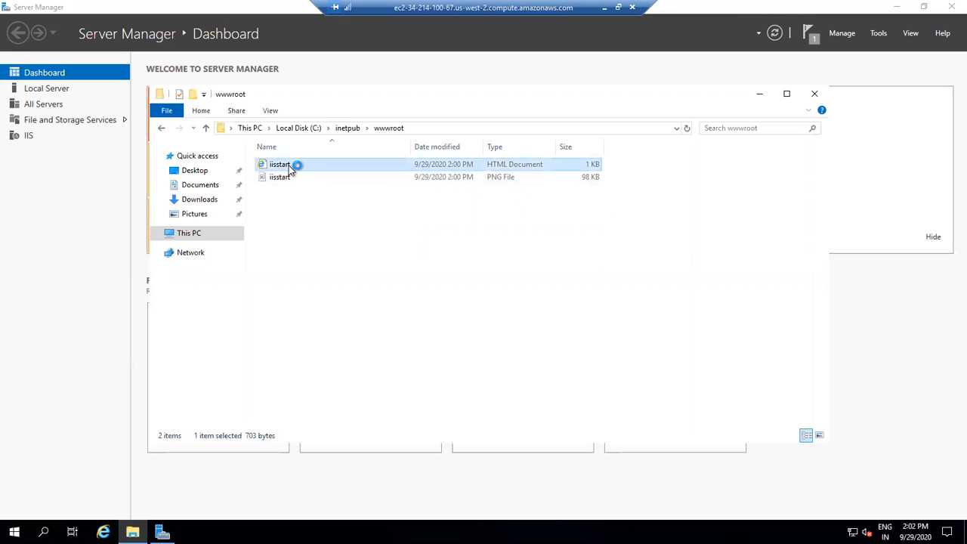
click(287, 164)
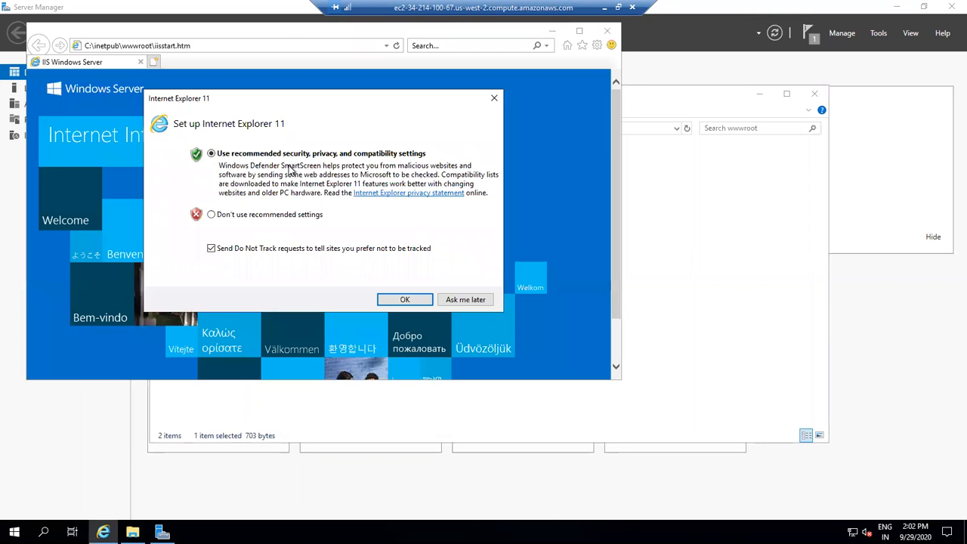
click(452, 300)
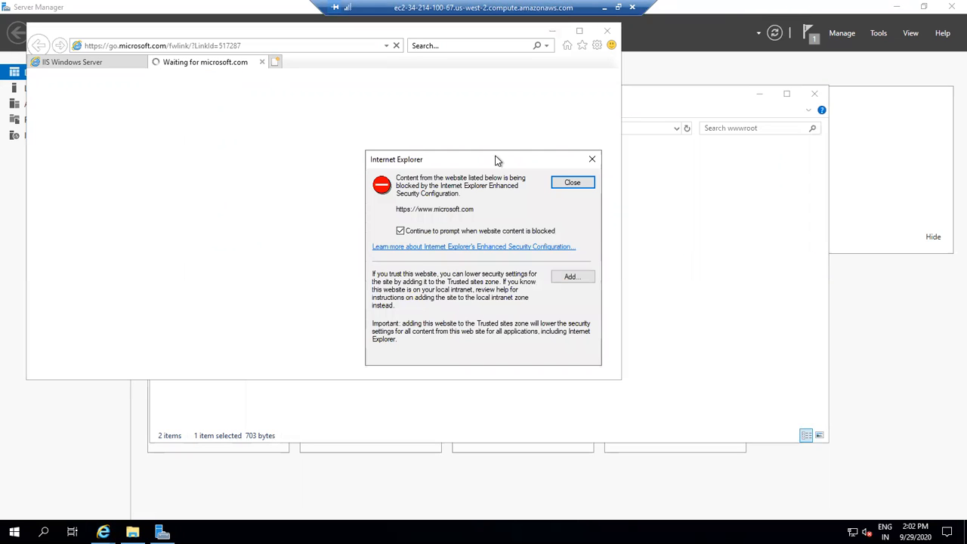
click(587, 183)
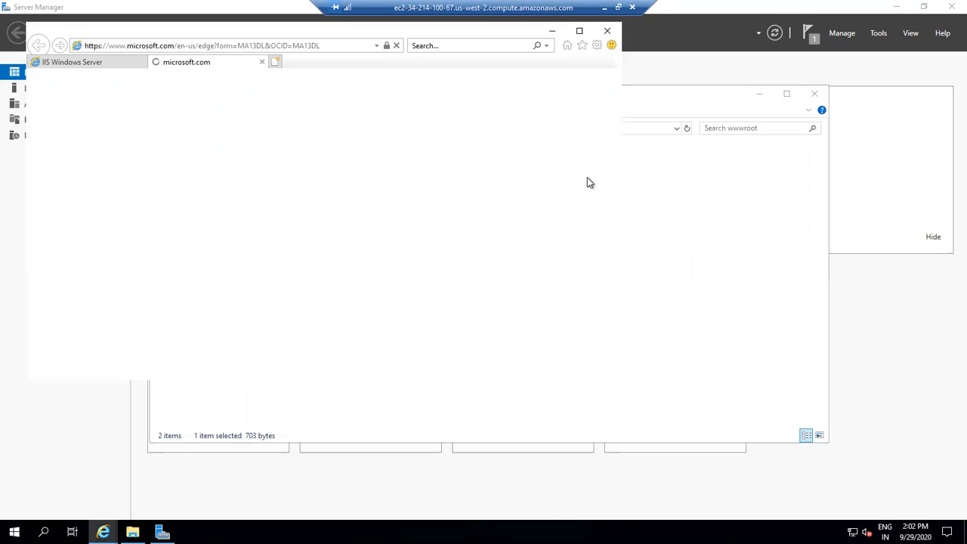
click(262, 62)
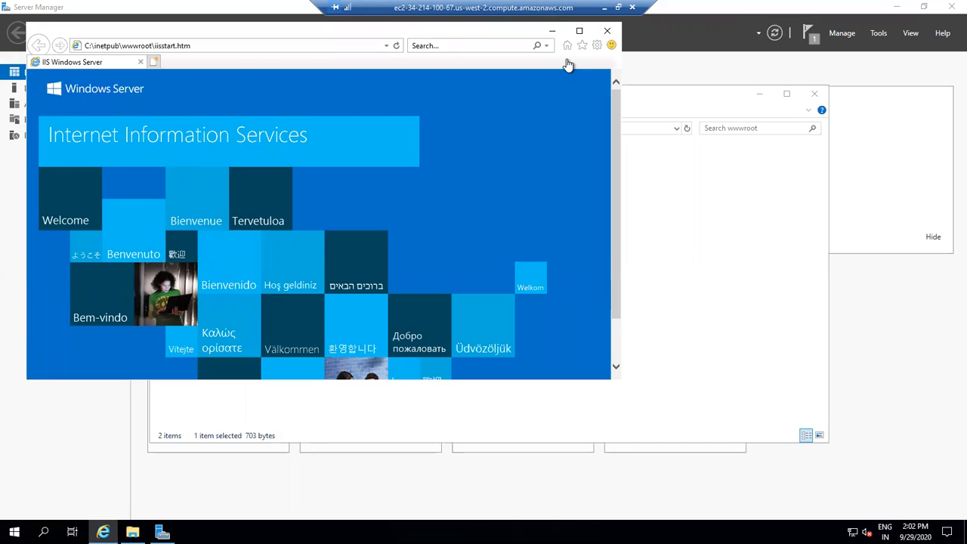
click(606, 33)
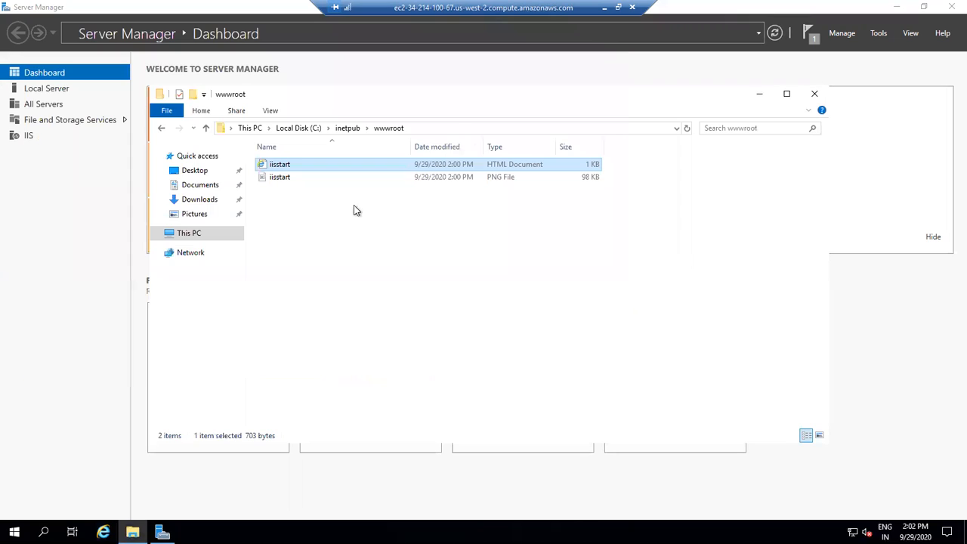
- Delete both iisstart files from the wwwroot folder
drag(307, 210, 278, 165)
right_click(277, 164)
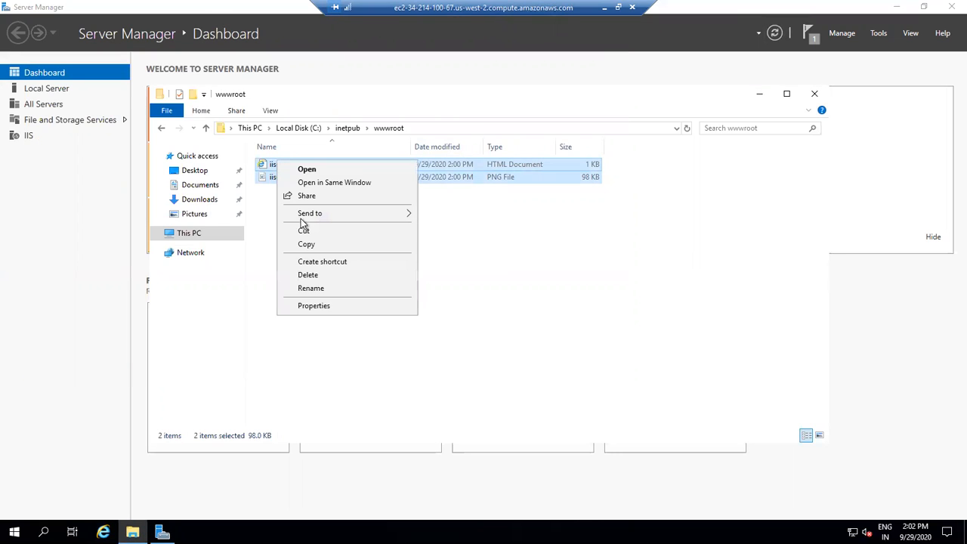
click(337, 275)
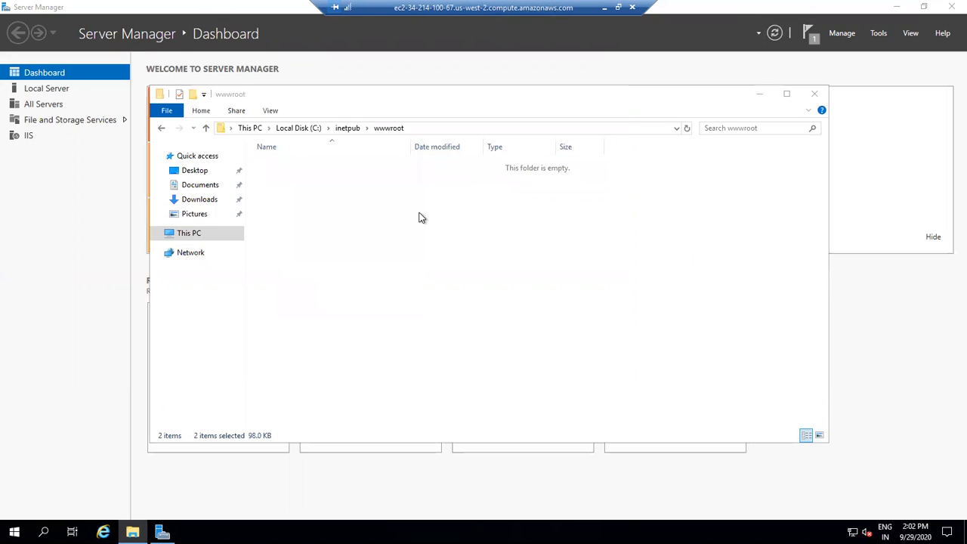
- Create a new text document in wwwroot named index.html
right_click(315, 185)
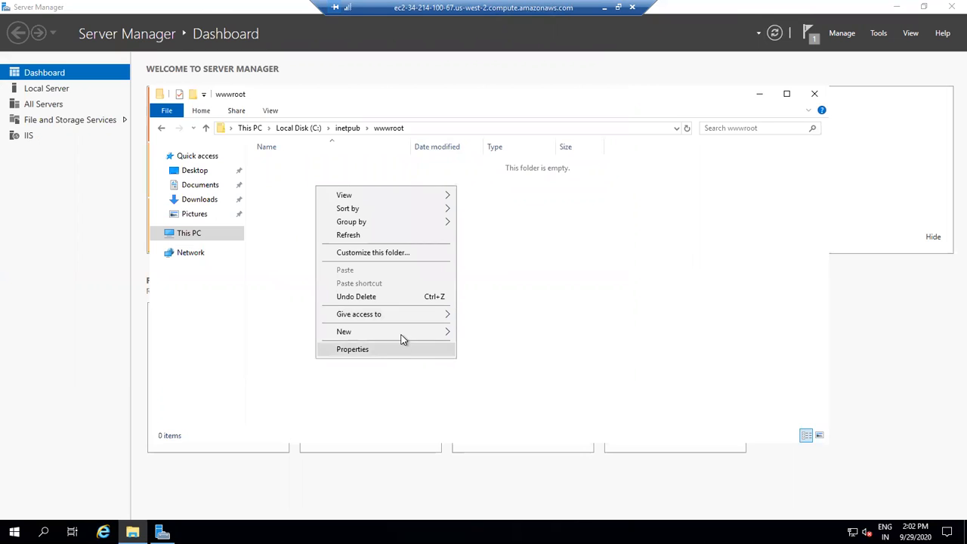
mouse_move(402, 333)
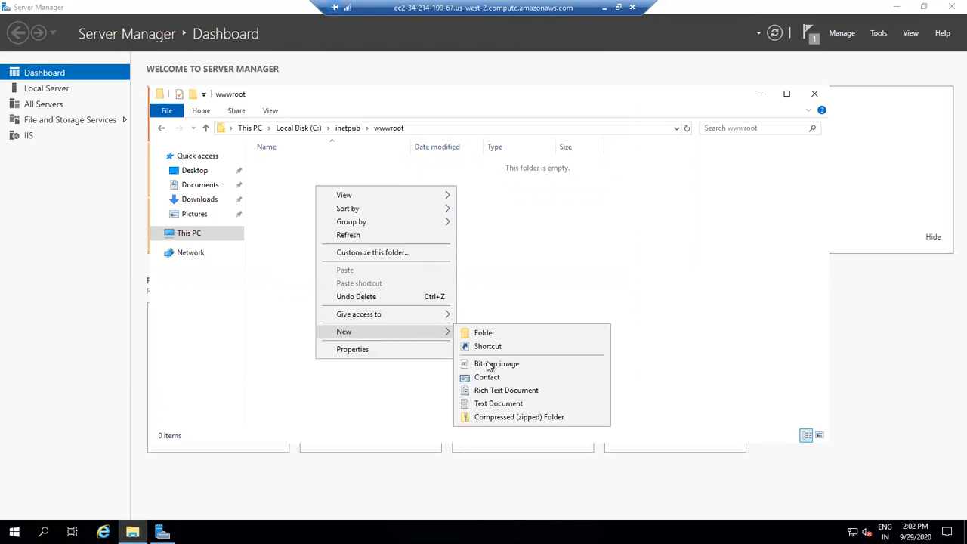
click(492, 403)
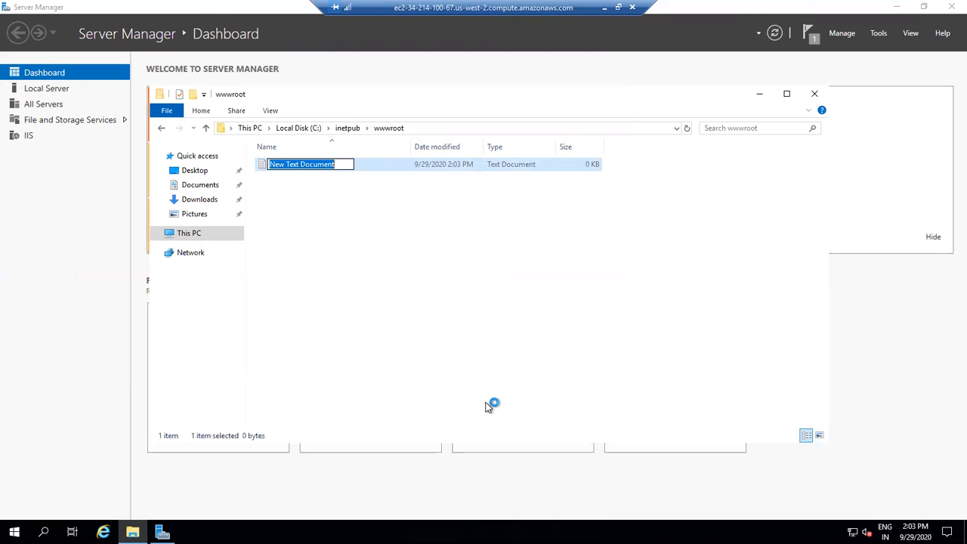
text(inde)
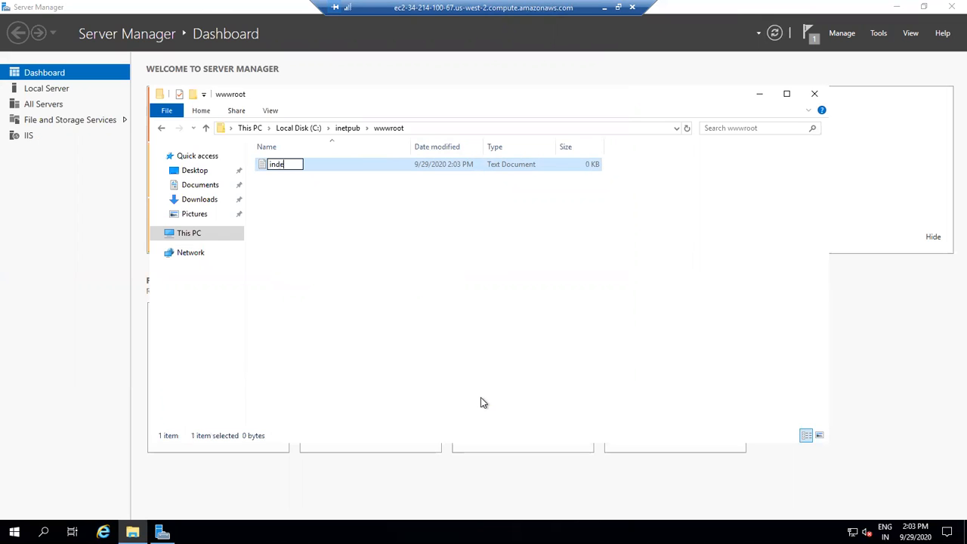
text(x.html)
click(448, 302)
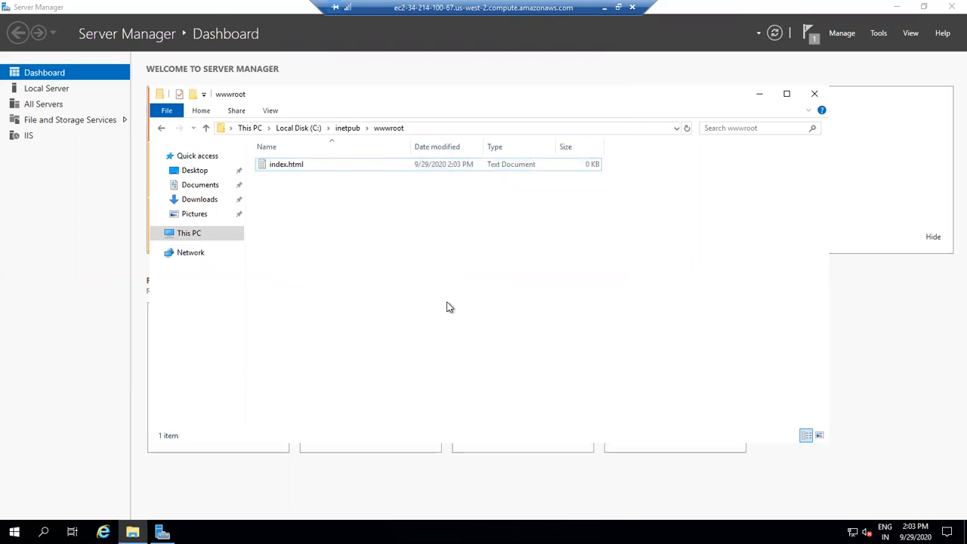
- Open index.html in Notepad
right_click(335, 166)
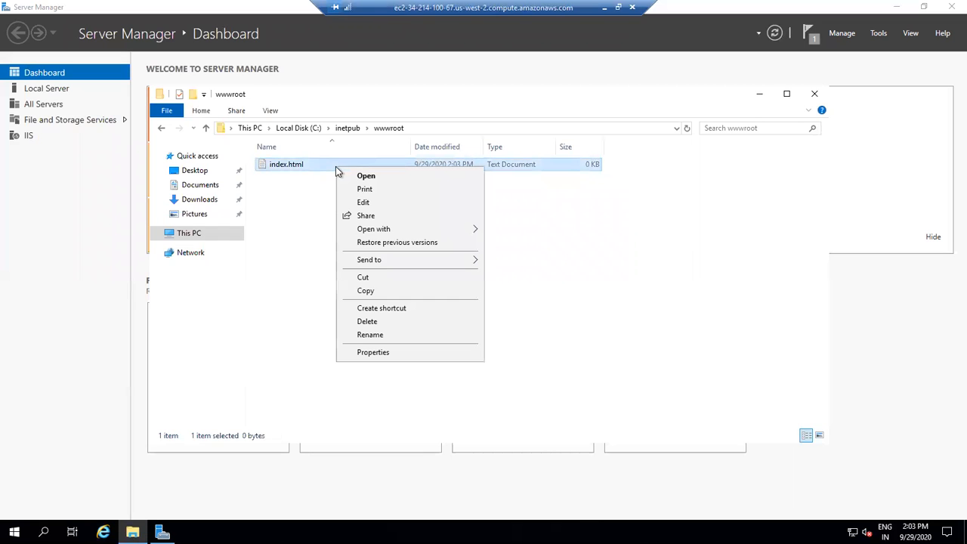
click(305, 198)
click(288, 172)
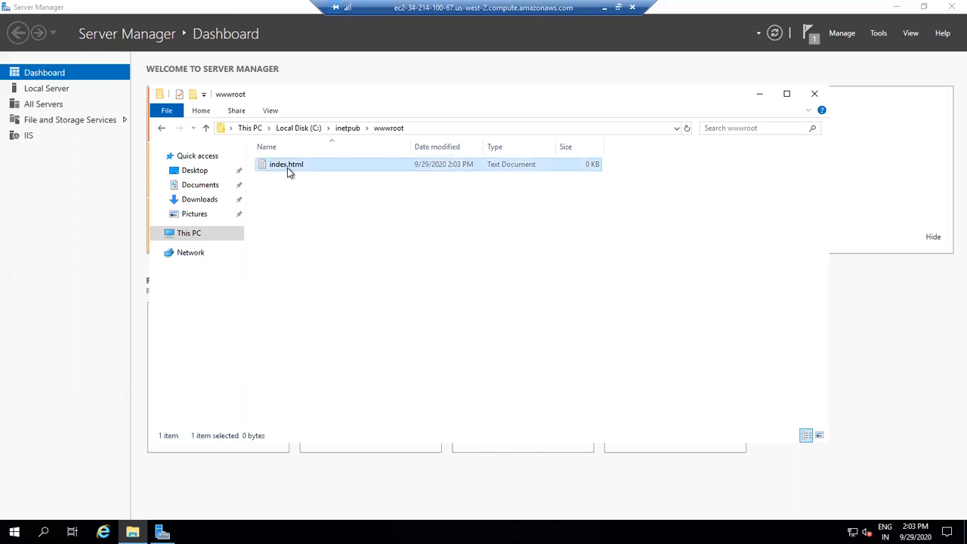
right_click(289, 172)
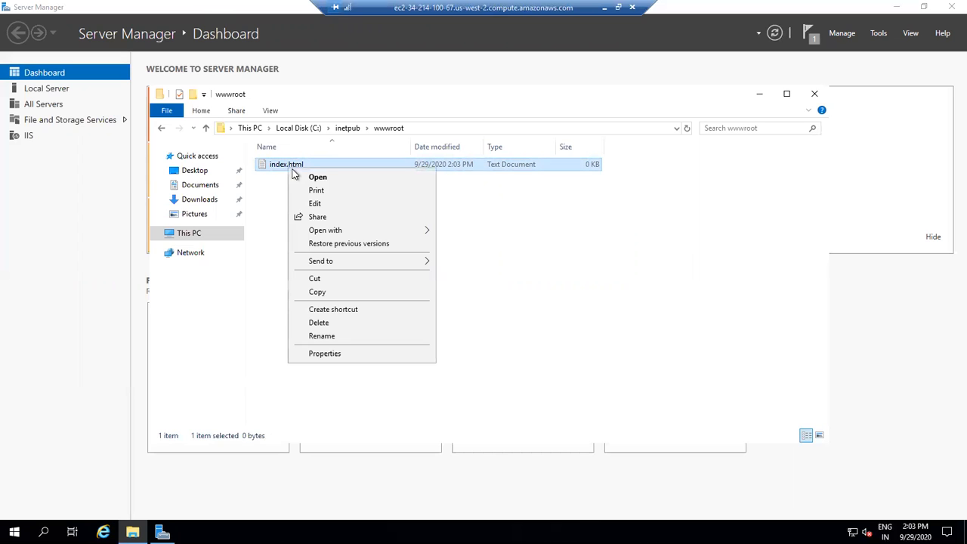
click(316, 178)
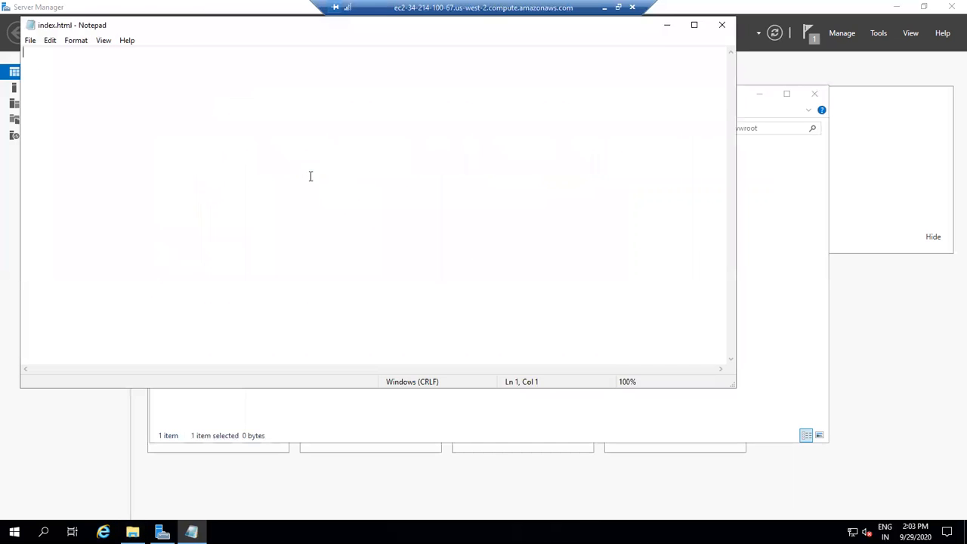
- Write a one-line page message saying the owner's website is Ready, followed by two line breaks
text(T)
text(his is ank)
text(ur)
key(BackSpace)
key(BackSpace)
key(BackSpace)
key(BackSpace)
key(BackSpace)
key(BackSpace)
key(BackSpace)
key(BackSpace)
key(BackSpace)
key(BackSpace)
key(BackSpace)
key(BackSpace)
key(BackSpace)
text(Ankur website is )
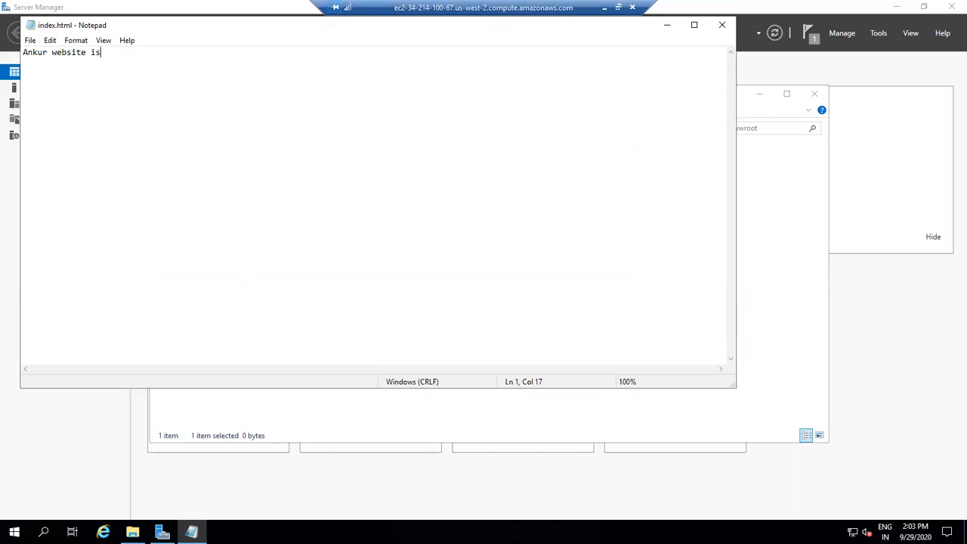
text(Ready)
key(Return)
key(Return)
- Save the document as index.html in wwwroot, replace the existing file, and close Notepad
click(29, 42)
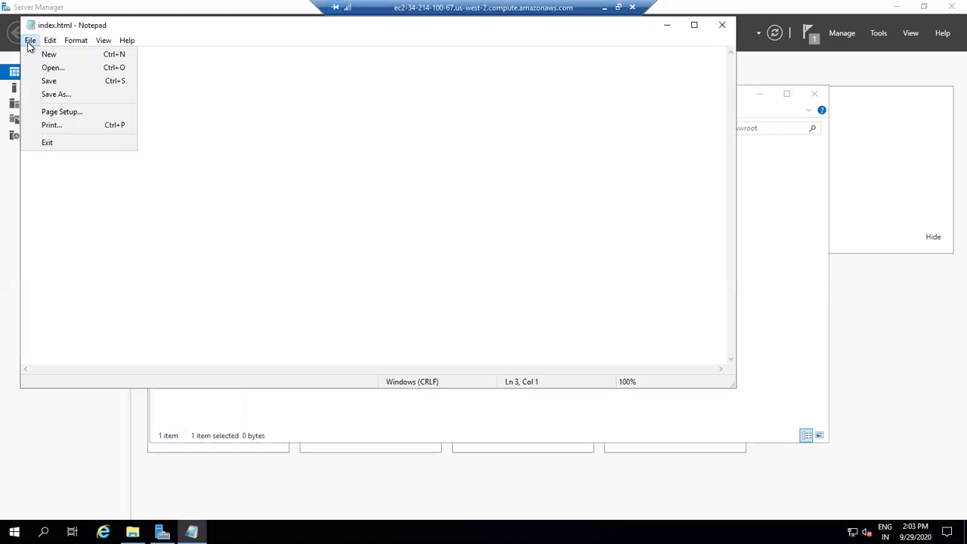
click(57, 94)
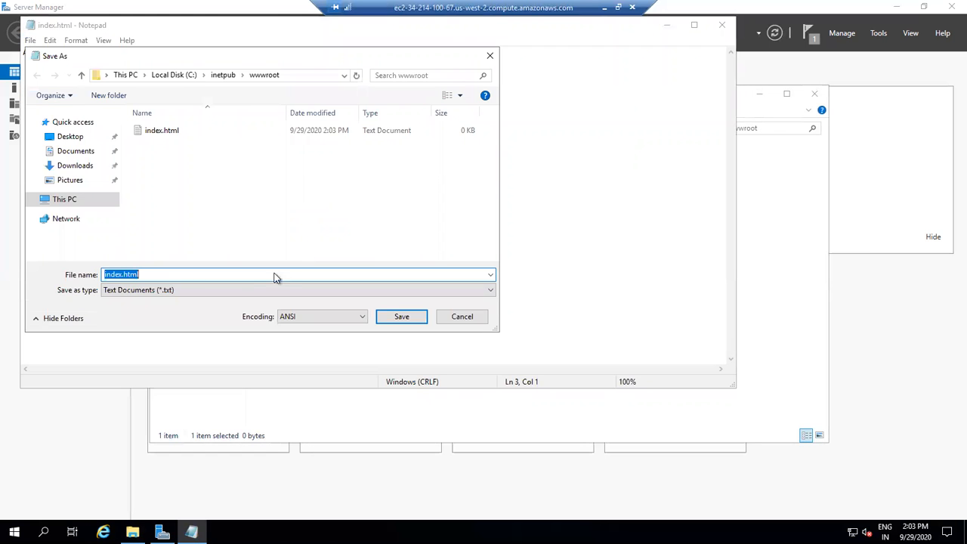
click(200, 291)
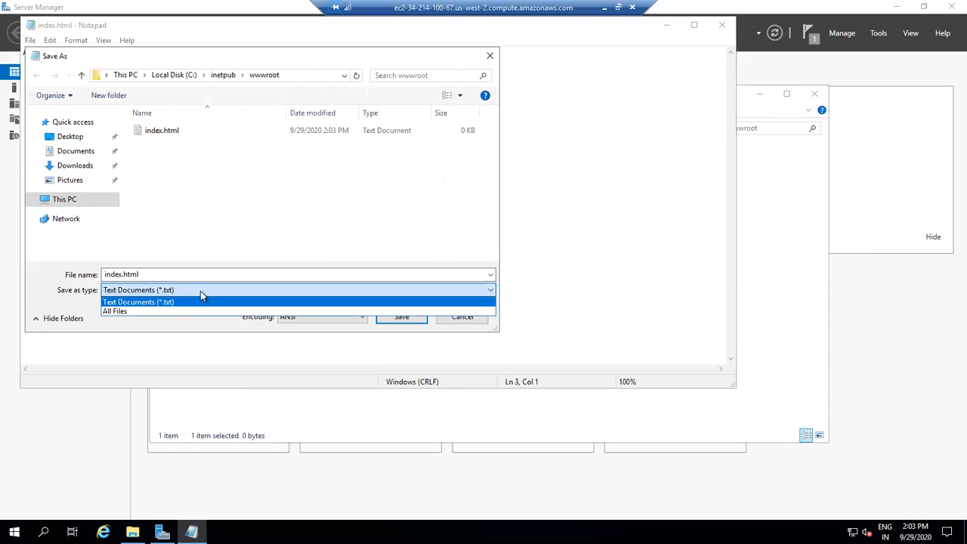
click(159, 275)
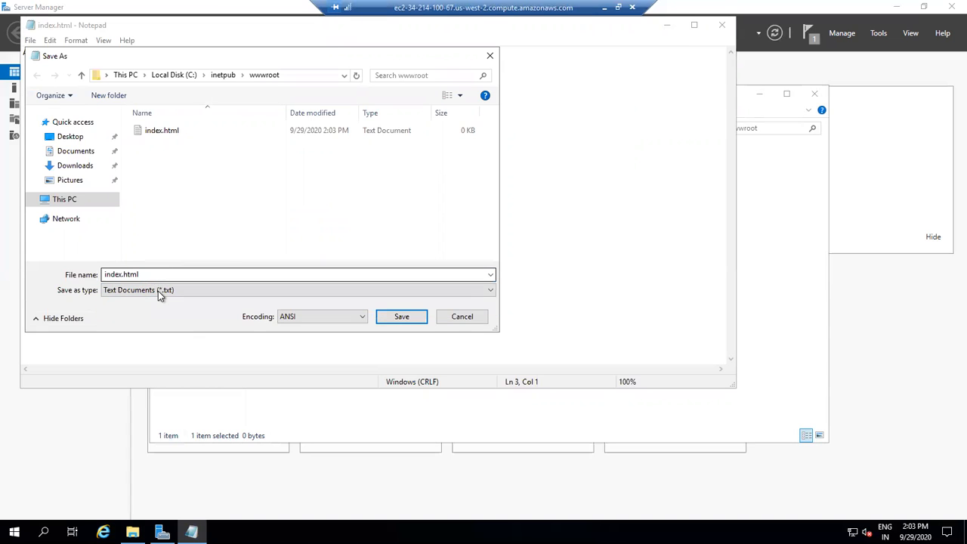
click(158, 291)
click(158, 291)
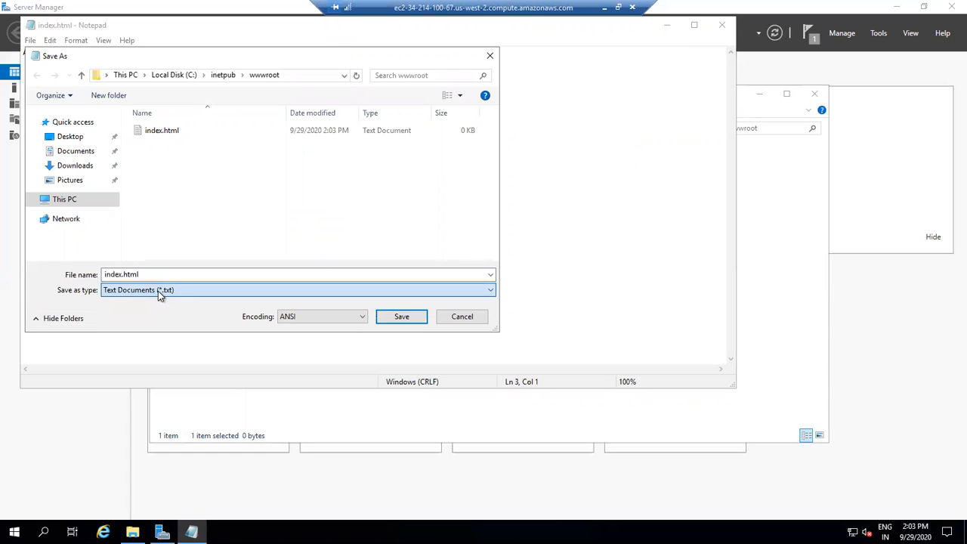
click(398, 318)
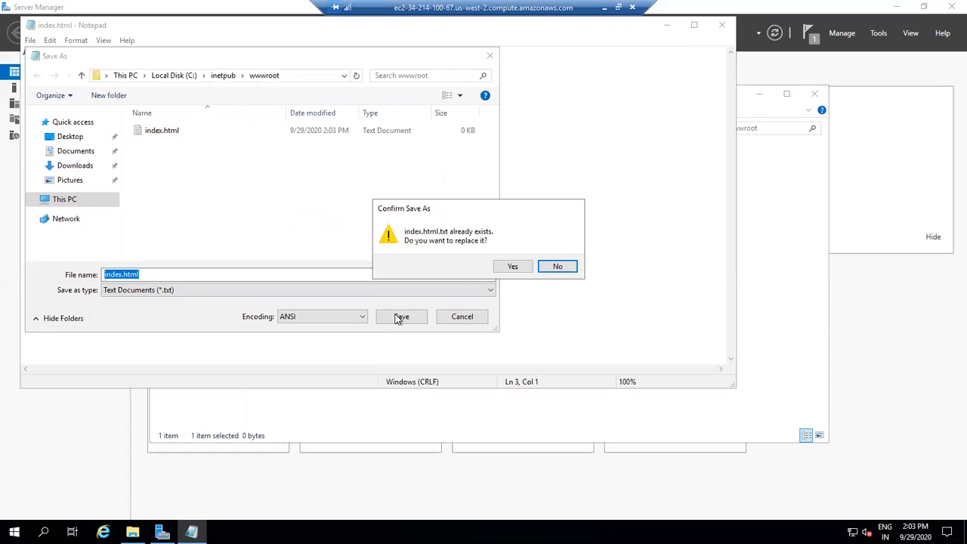
click(514, 267)
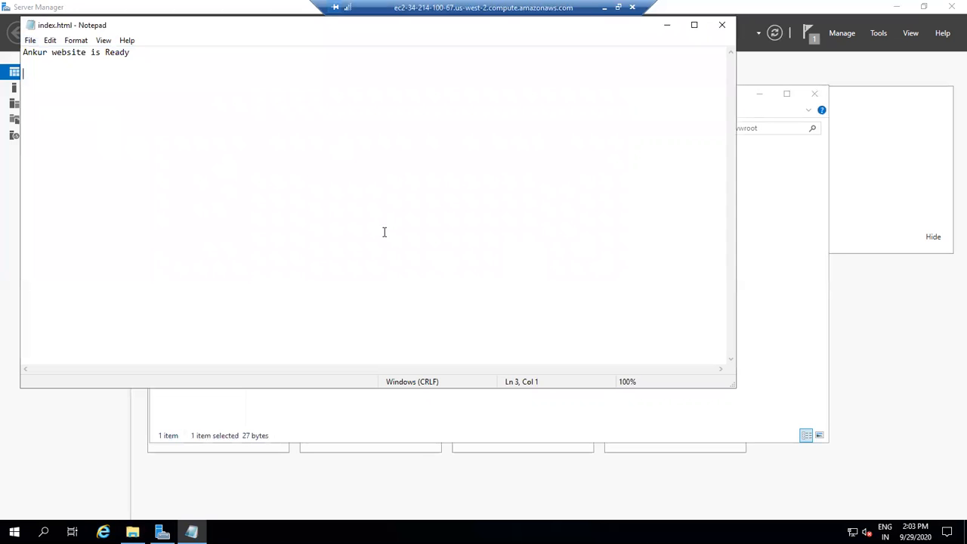
click(722, 25)
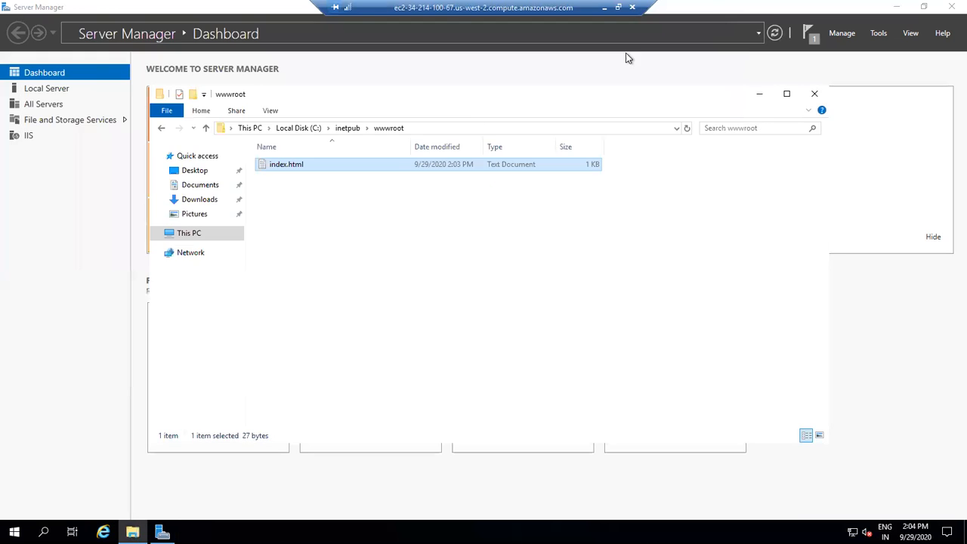
- Turn on display of file name extensions in File Explorer
click(327, 189)
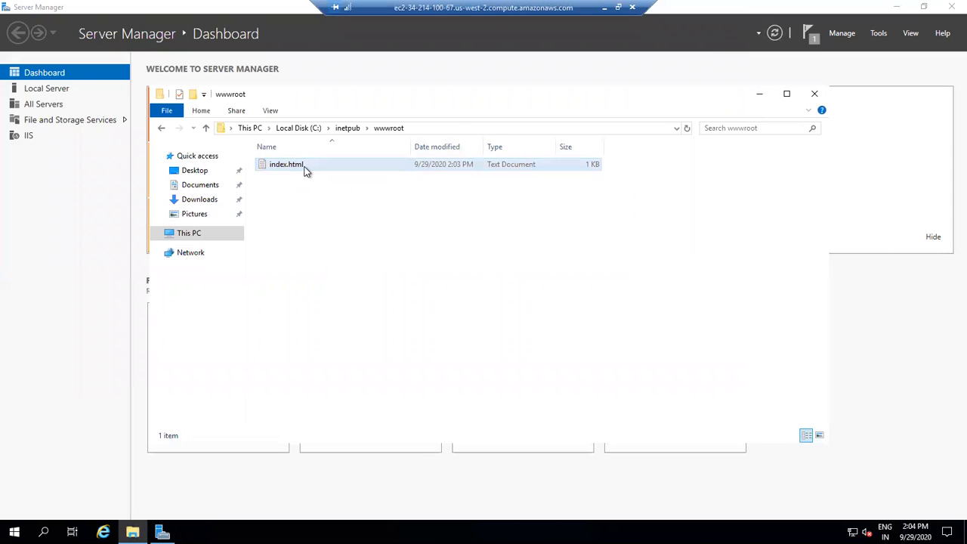
click(306, 170)
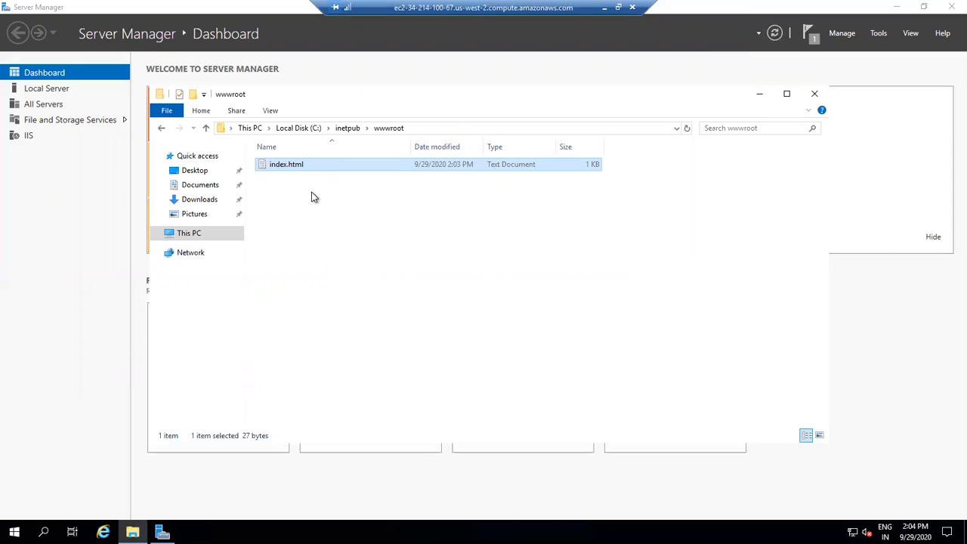
click(271, 111)
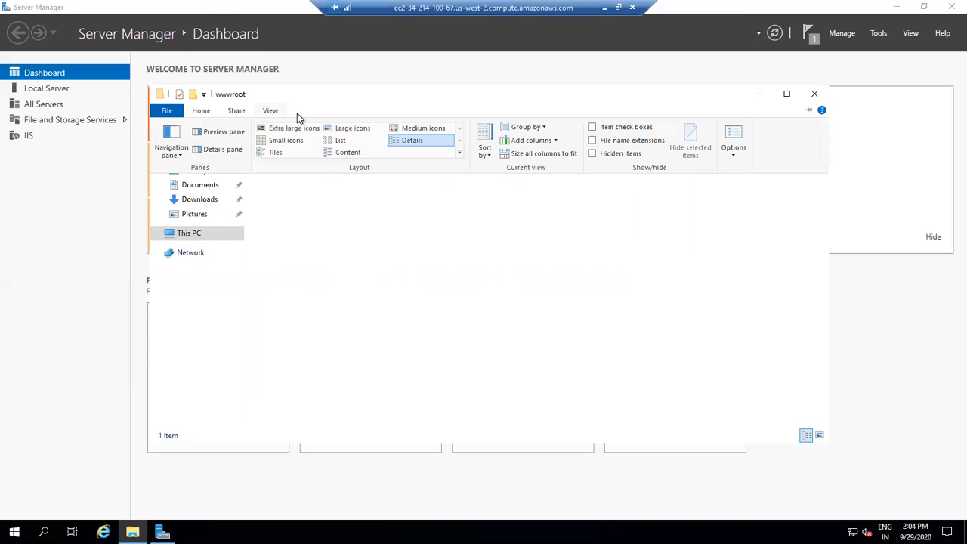
click(593, 142)
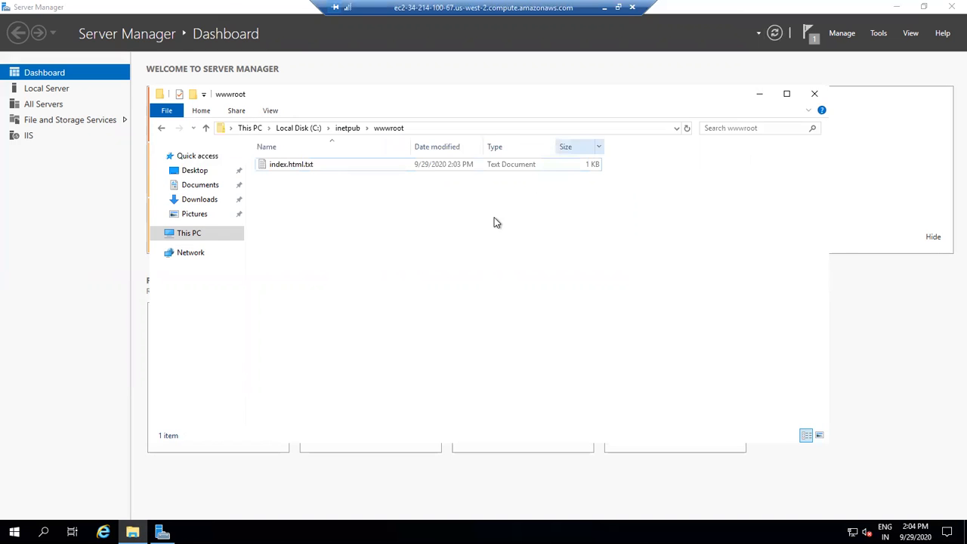
- Rename index.html.txt in wwwroot to index.html and accept the file name extension change
click(307, 169)
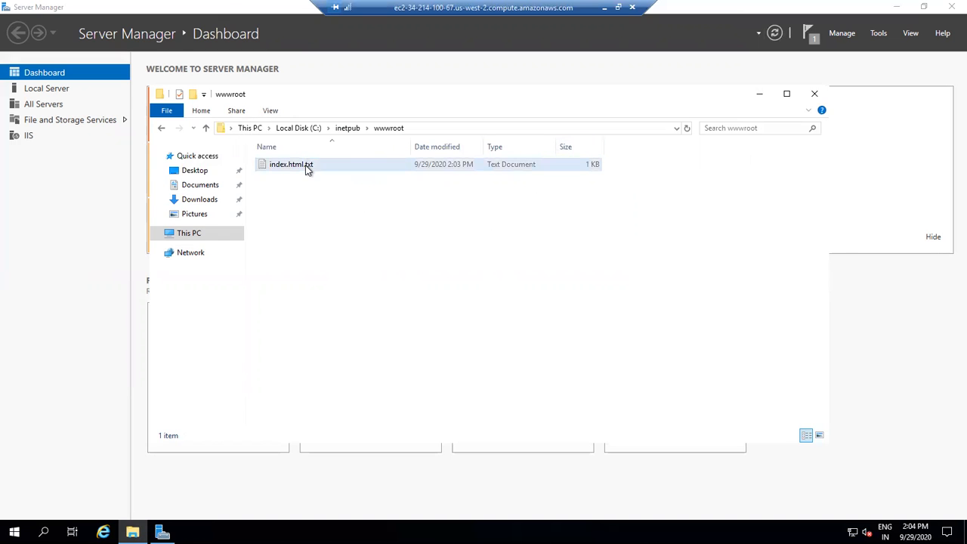
right_click(306, 170)
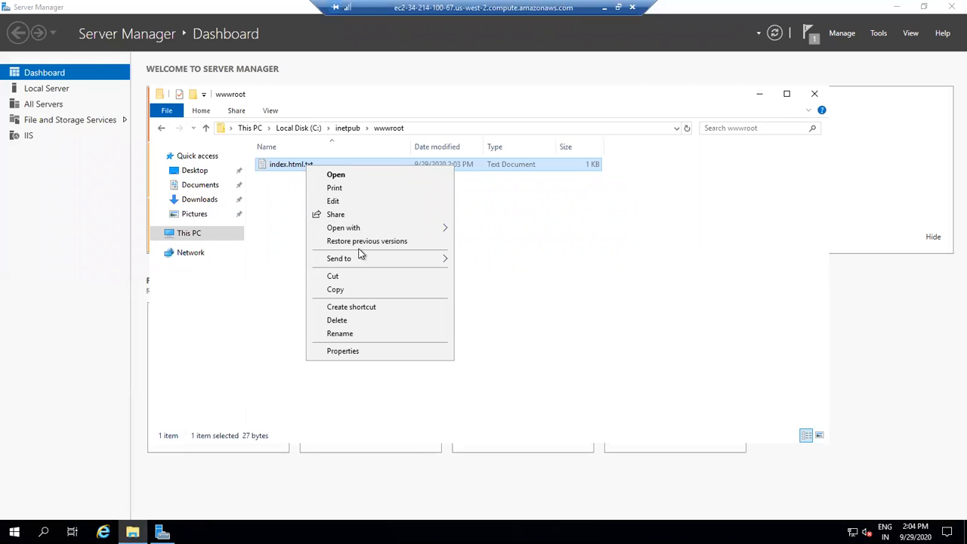
click(358, 333)
key(Right)
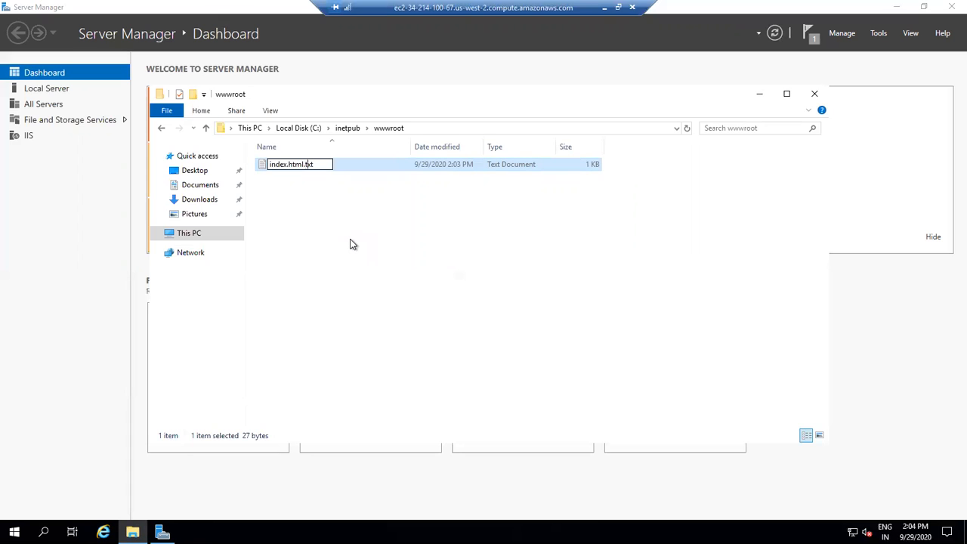
key(BackSpace)
key(BackSpace)
key(BackSpace)
key(BackSpace)
key(BackSpace)
key(BackSpace)
key(BackSpace)
key(BackSpace)
text(html)
key(Return)
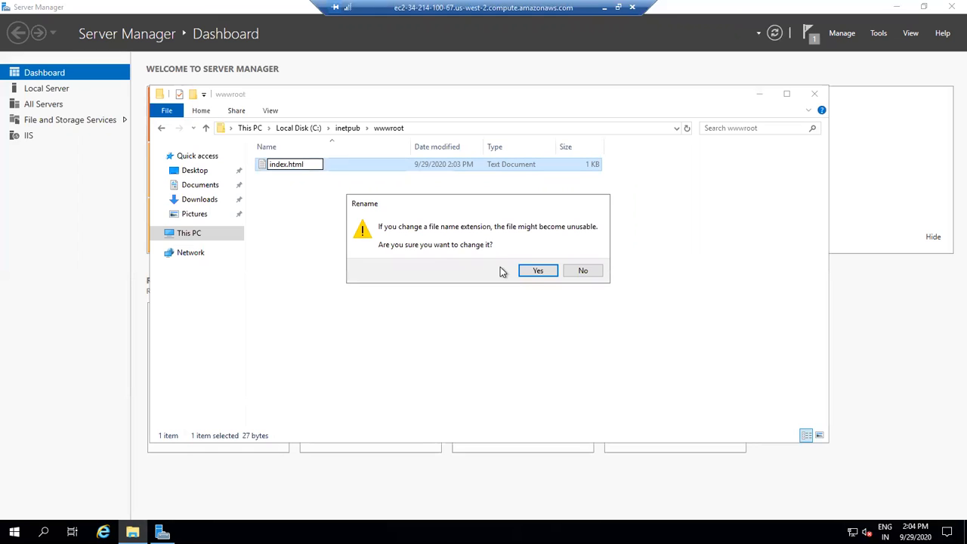
click(529, 272)
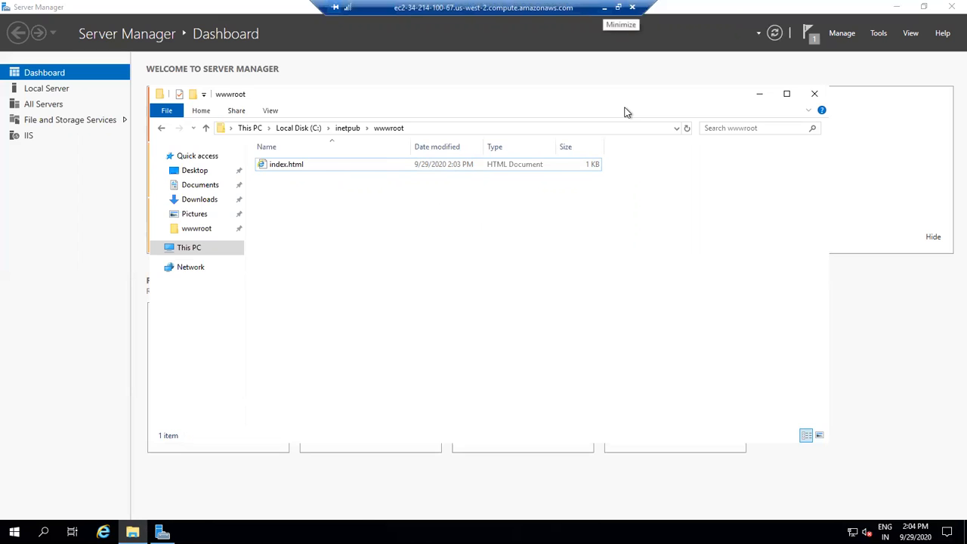
- Leave the remote session, open the EC2 running instances list, and copy the instance's public IPv4 address
click(605, 7)
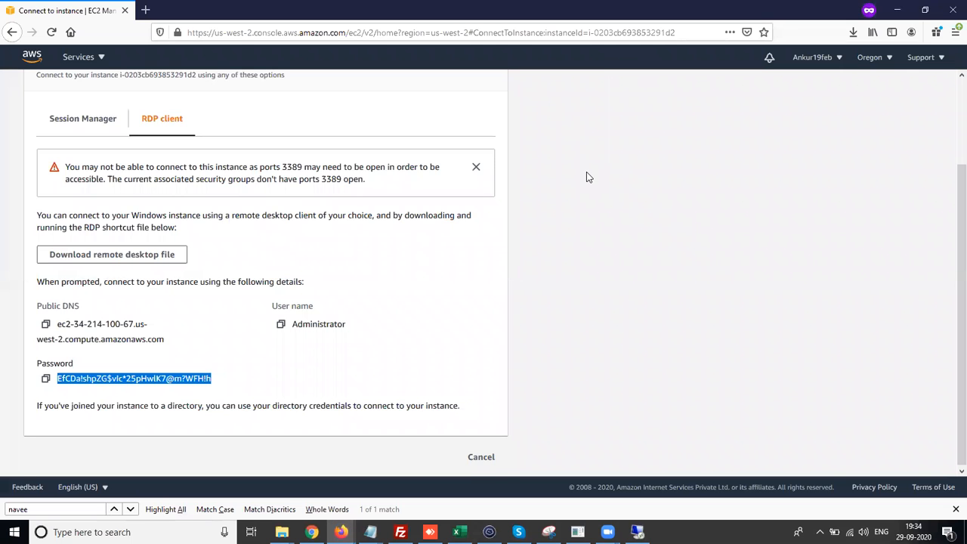
scroll(586, 171, up, 2)
scroll(586, 173, up, 2)
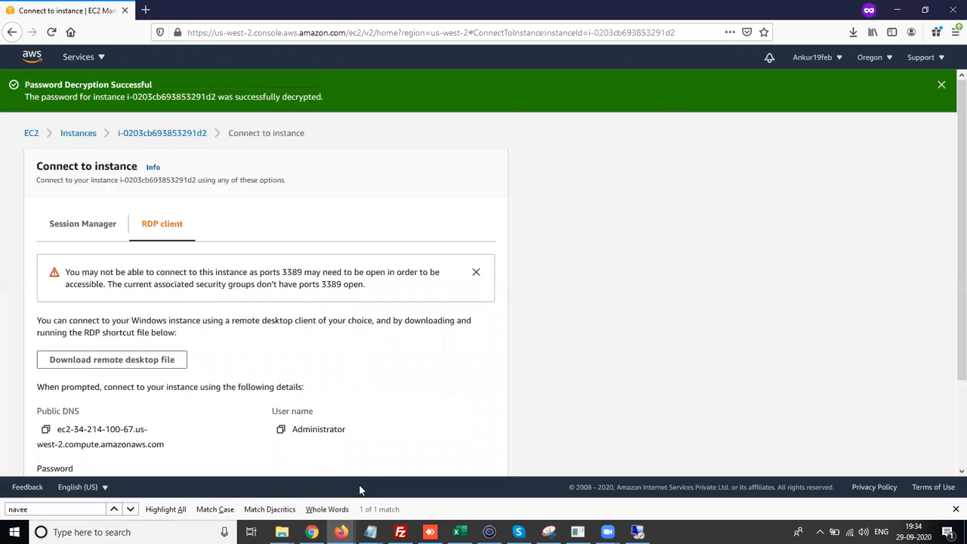
click(31, 133)
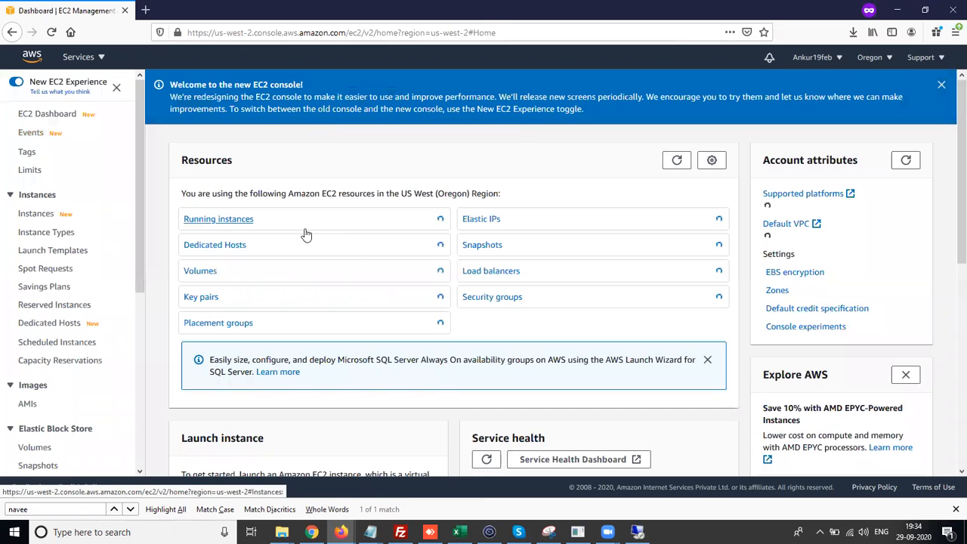
click(252, 223)
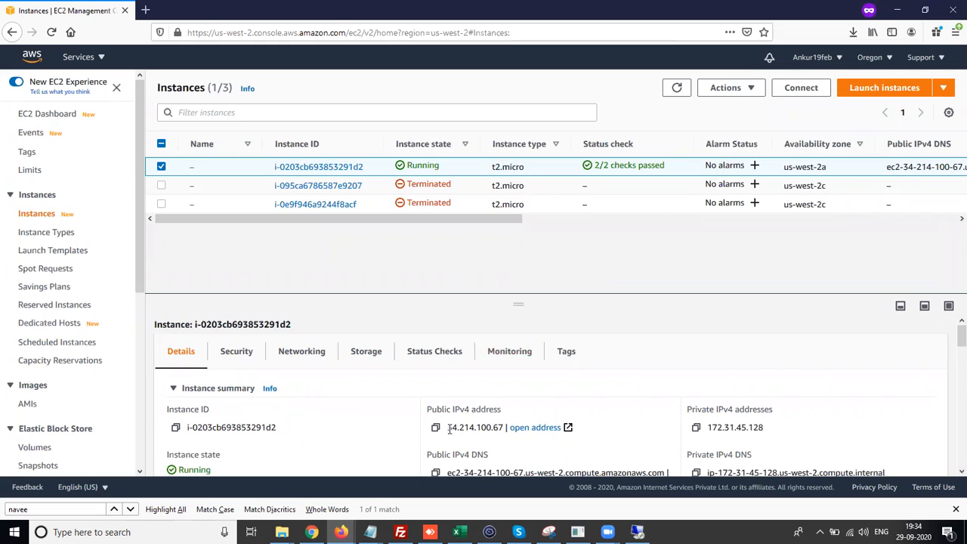
drag(448, 428, 504, 429)
key(ctrl+c)
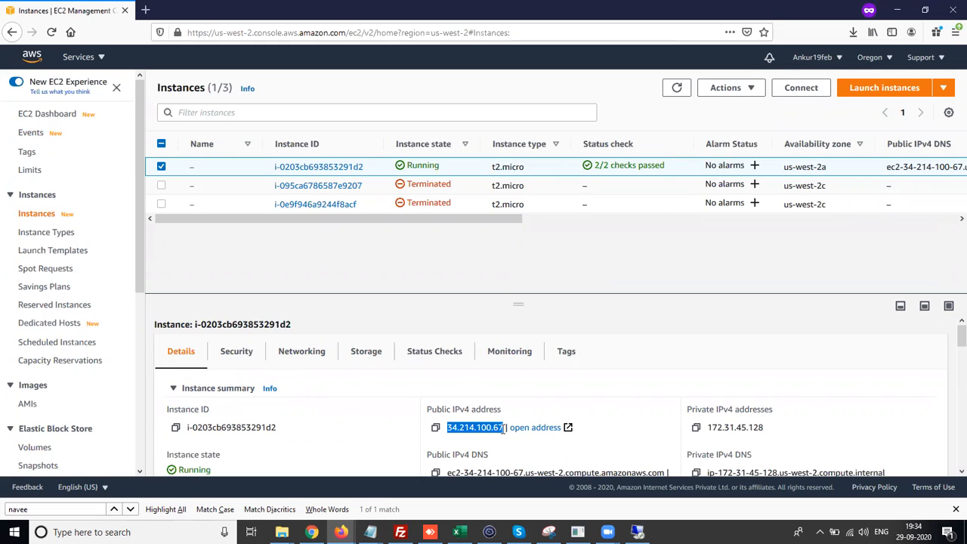
- Browse to the instance's public IP address 34.214.100.67 in a new tab to view the custom page
click(145, 11)
key(ctrl+v)
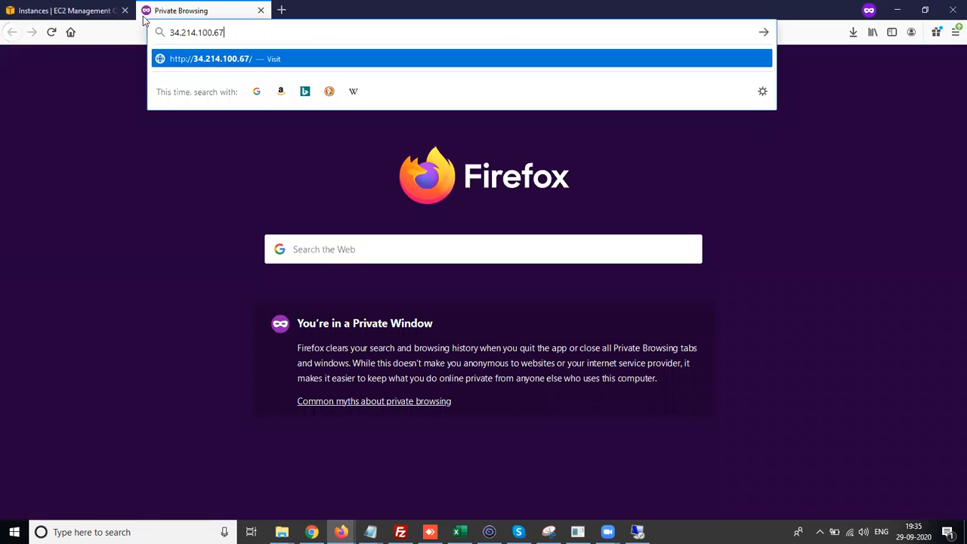
key(Return)
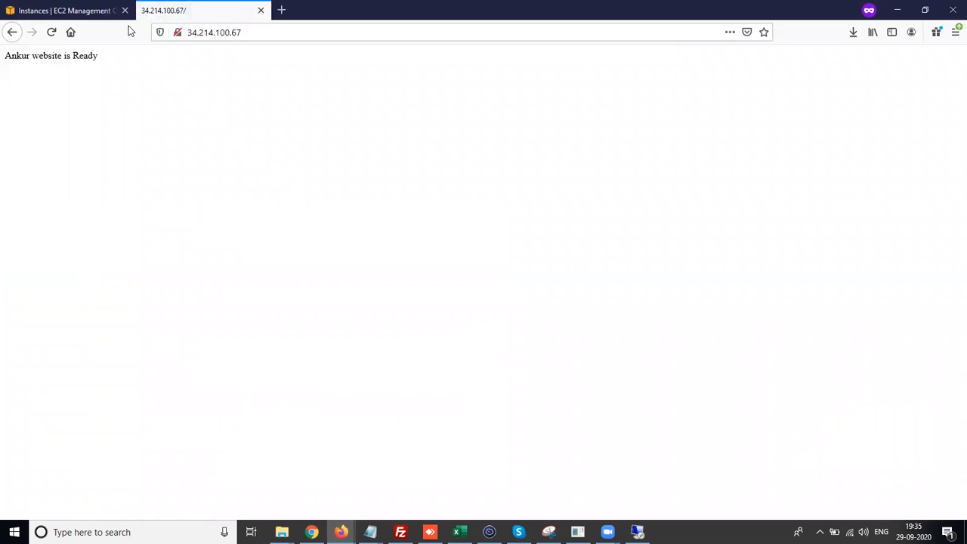
drag(45, 60, 3, 74)
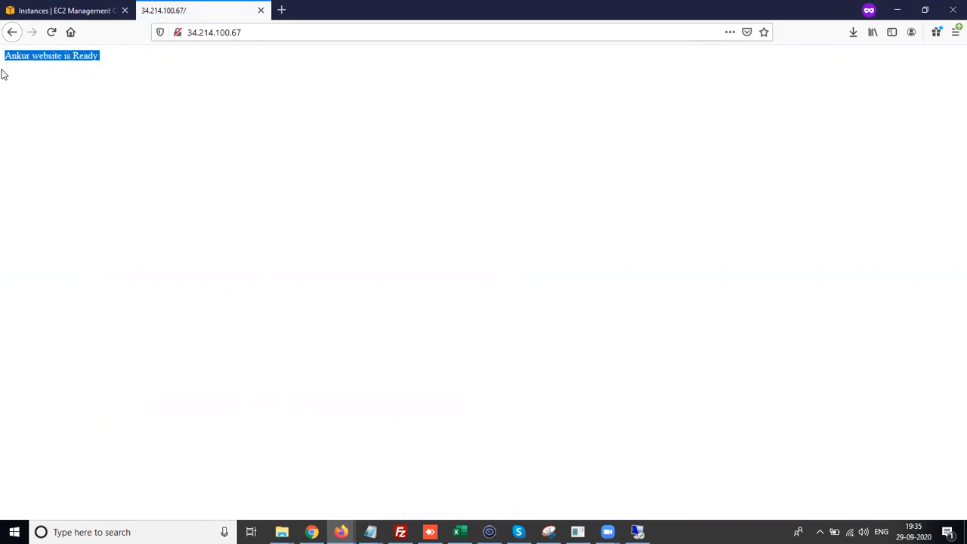
click(43, 6)
click(184, 8)
click(107, 66)
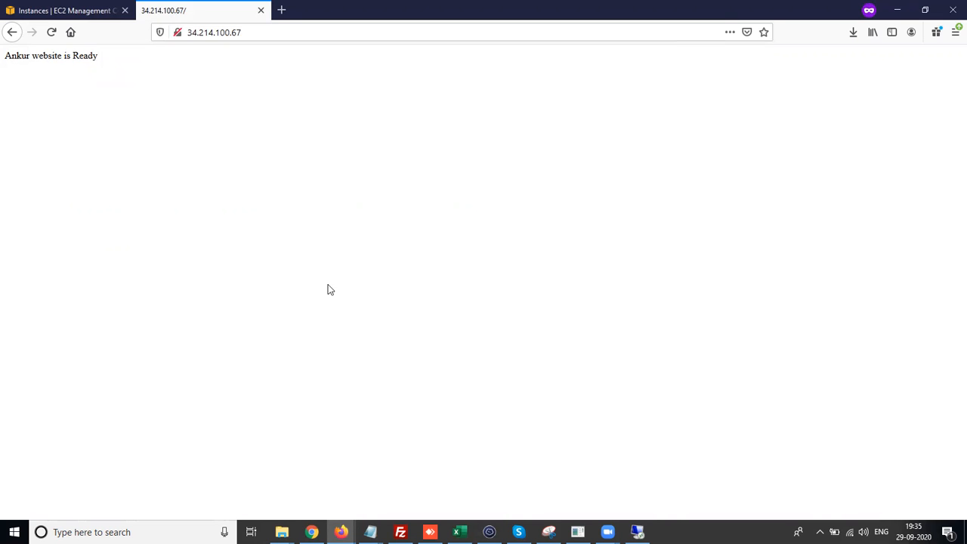
- Return to the remote session, minimize File Explorer and Server Manager, and take the remote window out of full screen
click(637, 532)
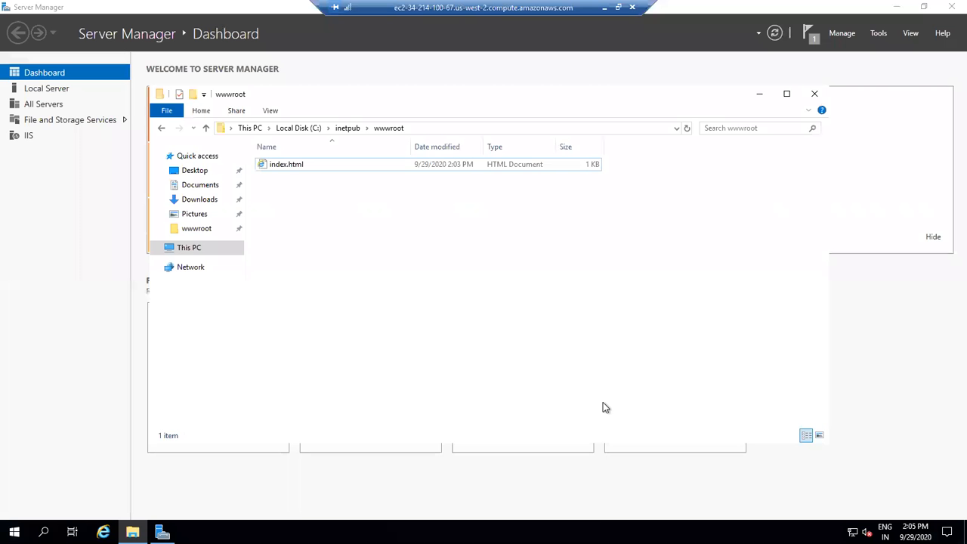
click(760, 96)
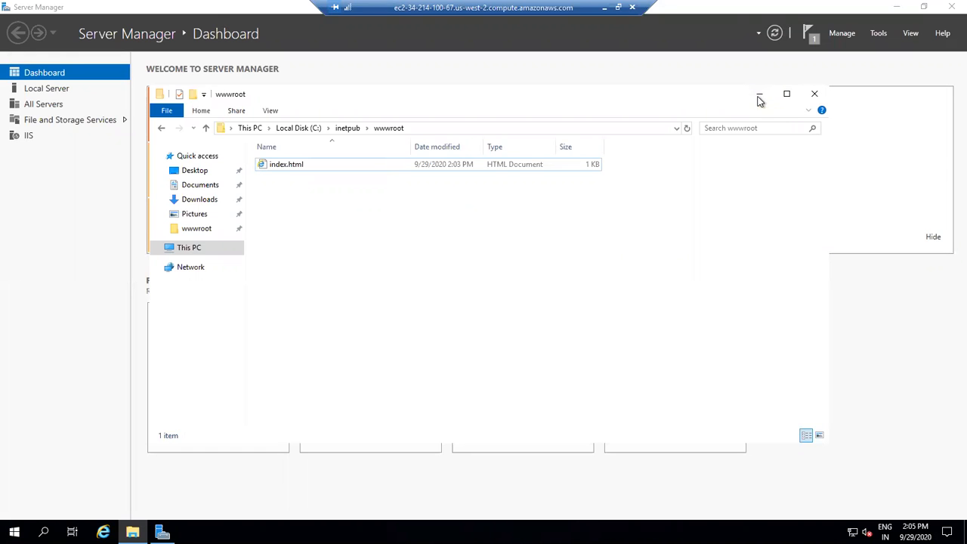
click(896, 7)
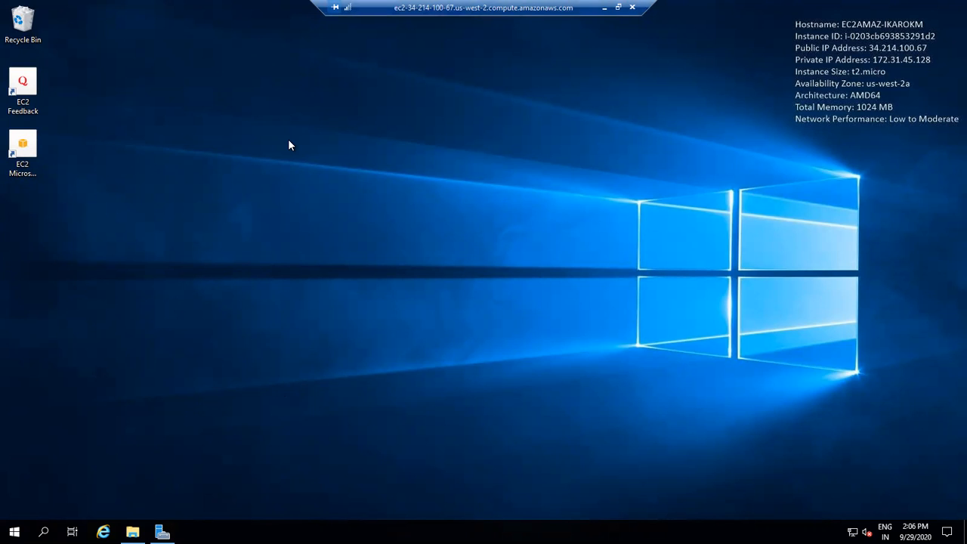
click(618, 7)
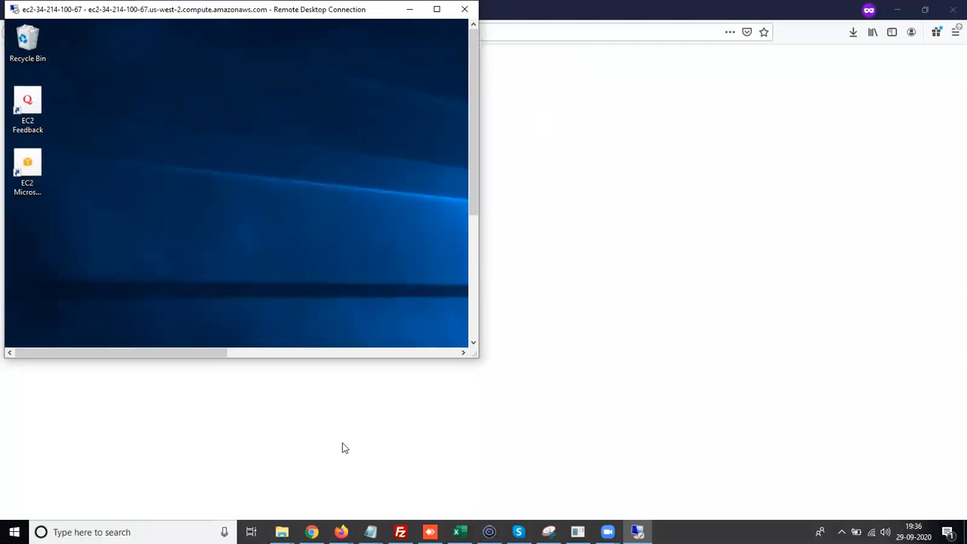
mouse_move(341, 532)
click(378, 490)
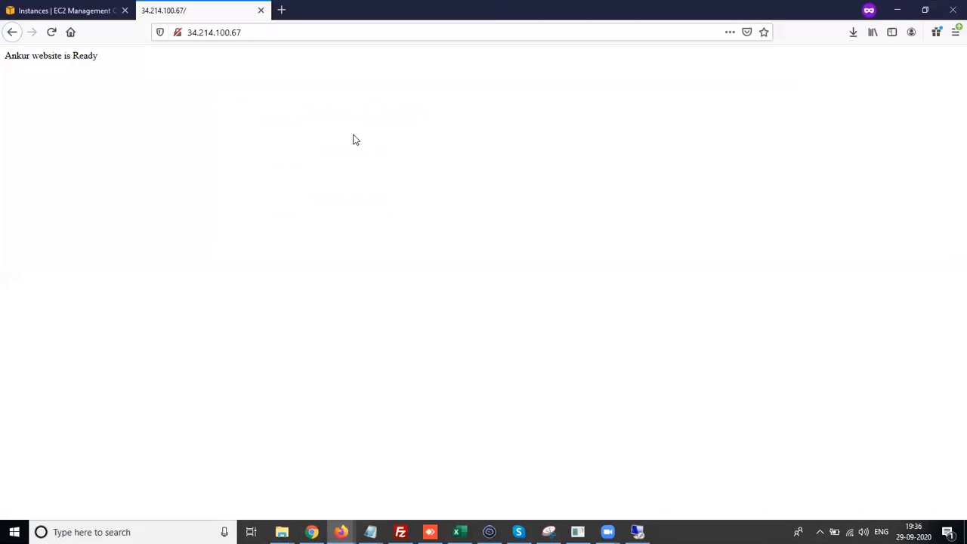
click(75, 10)
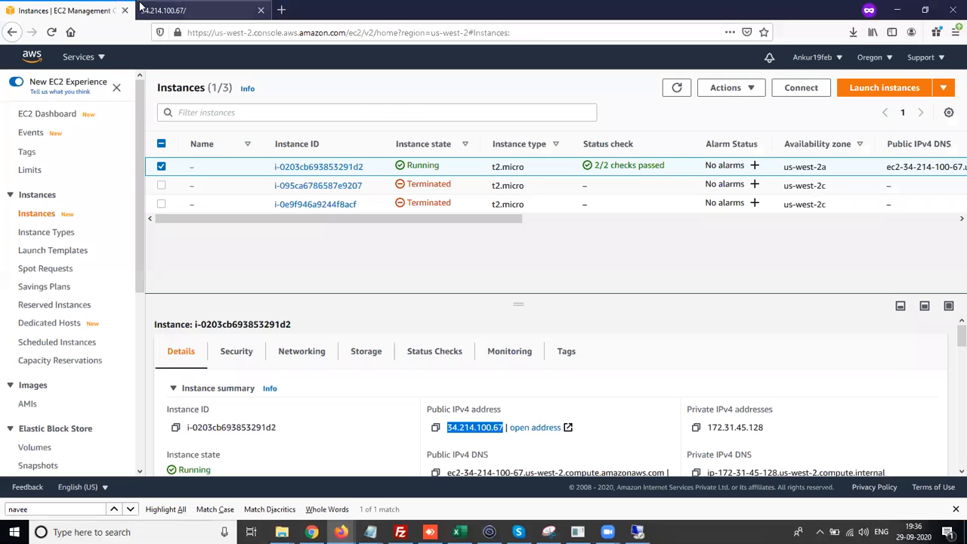
click(252, 21)
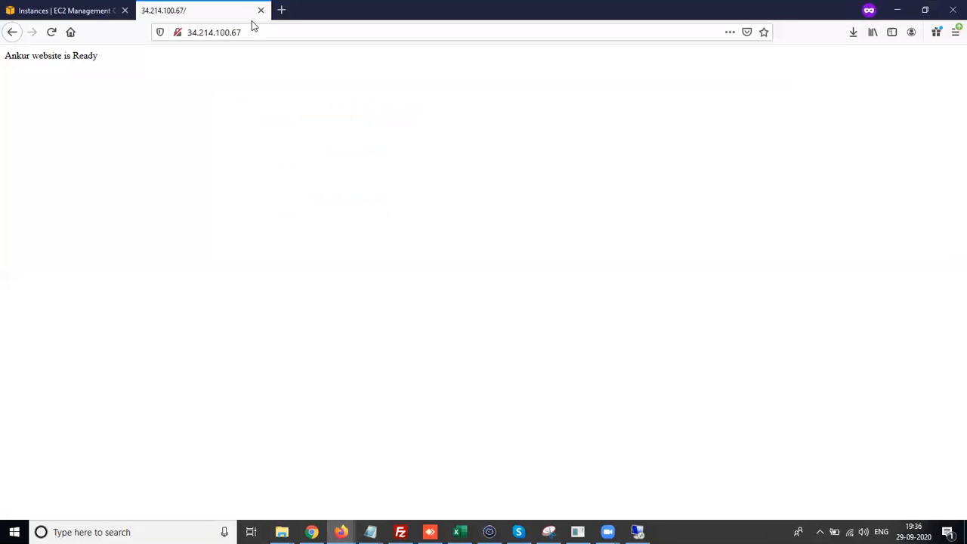
click(112, 10)
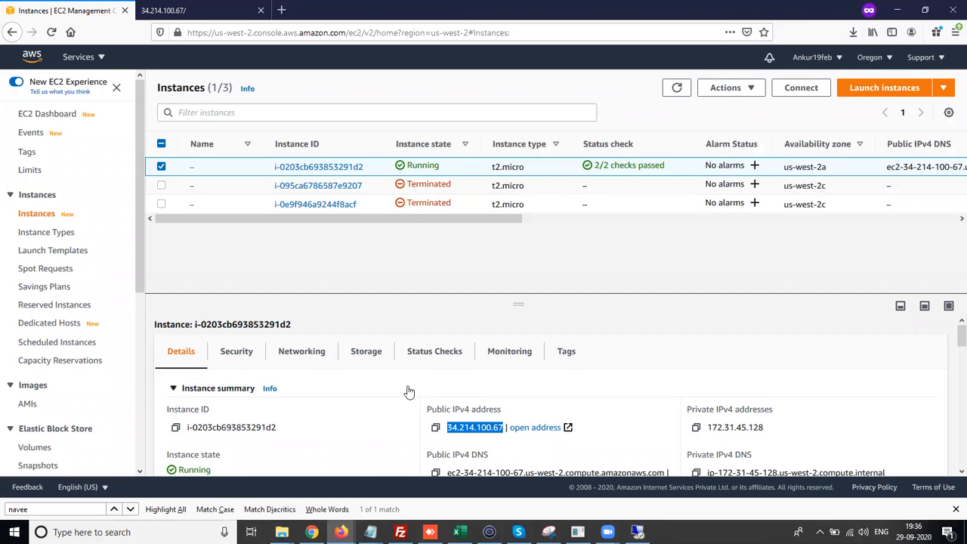
click(456, 532)
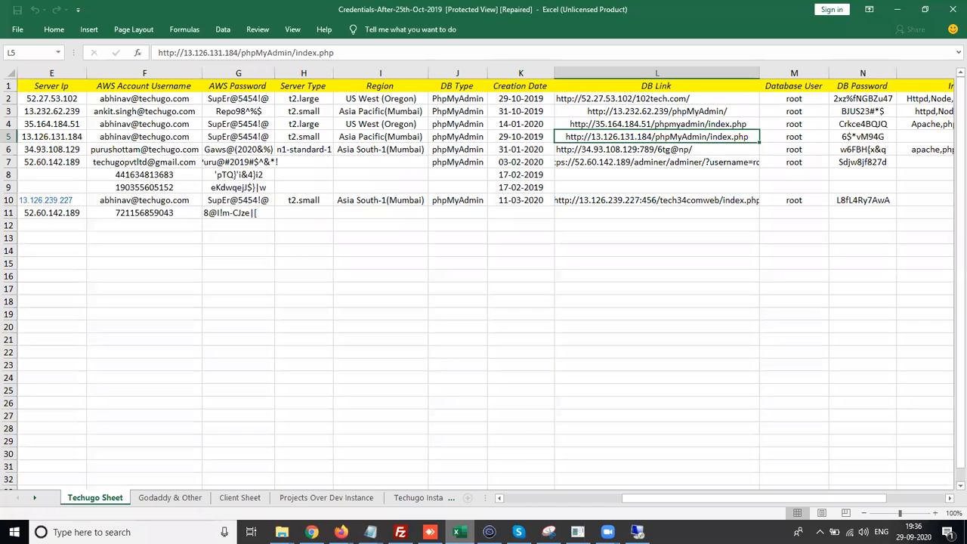
key(alt+Tab)
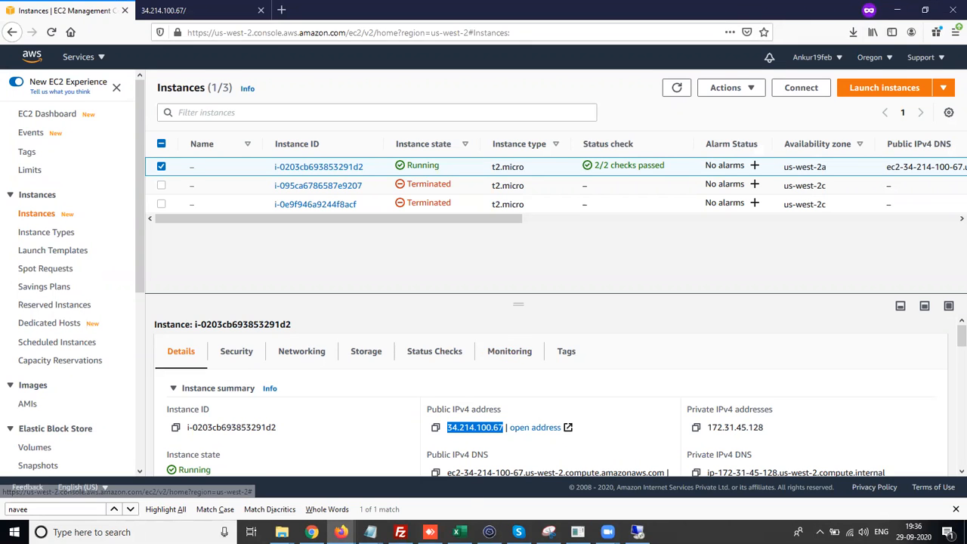
click(341, 531)
click(387, 499)
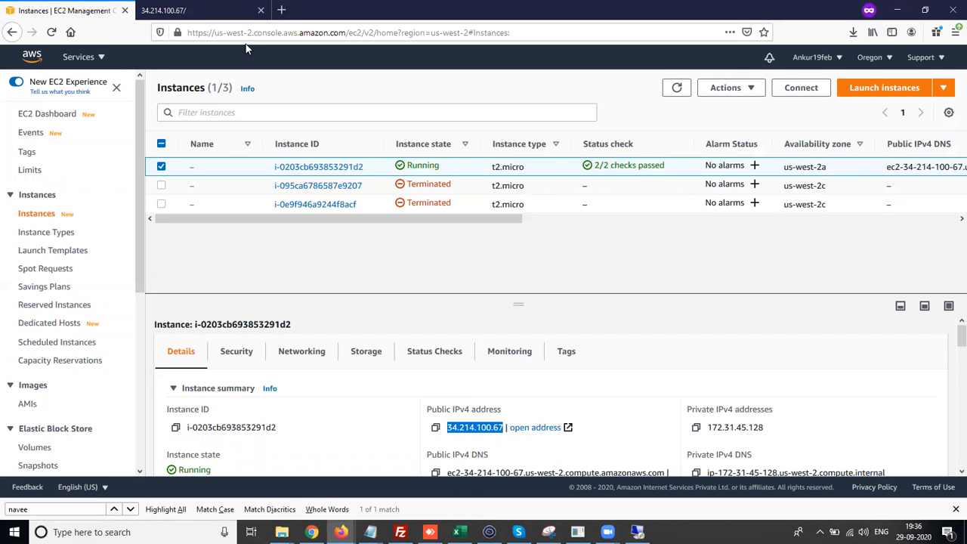
- Search the web for google sheet in a new tab and go to Google Sheets
key(ctrl+t)
text(google shee)
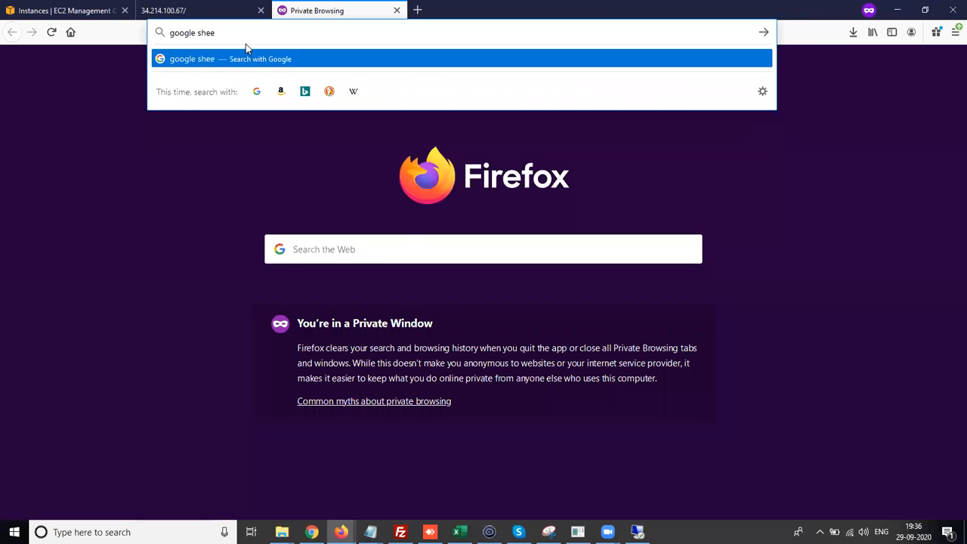
text(t)
key(Return)
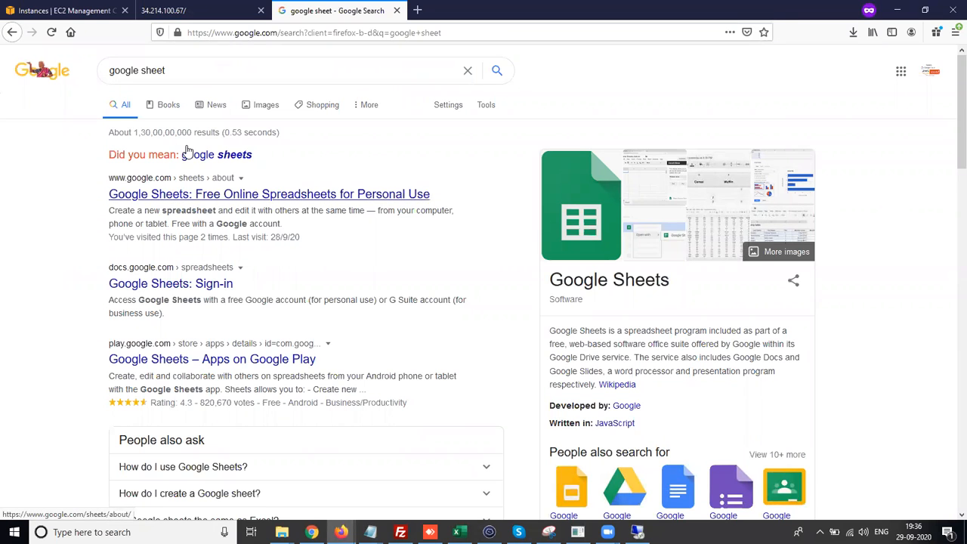
click(156, 199)
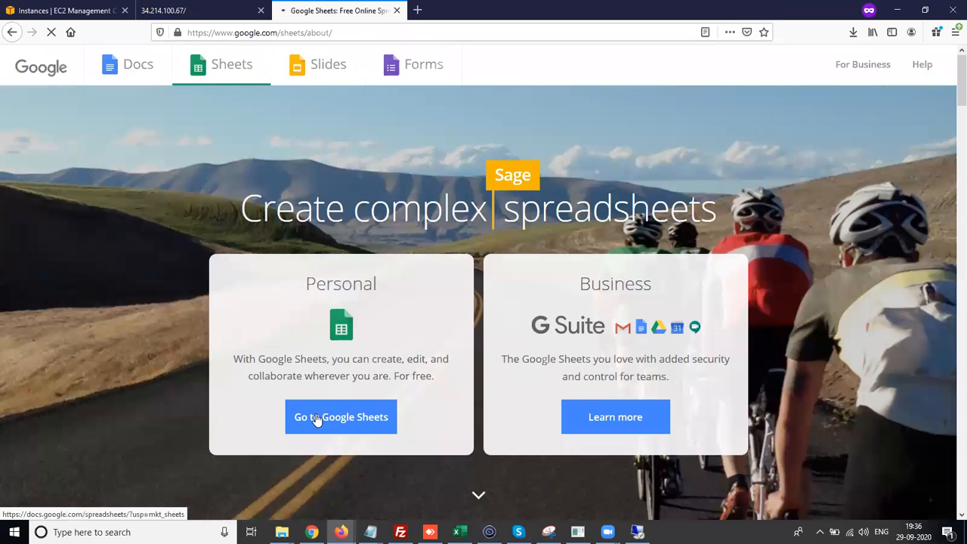
click(318, 420)
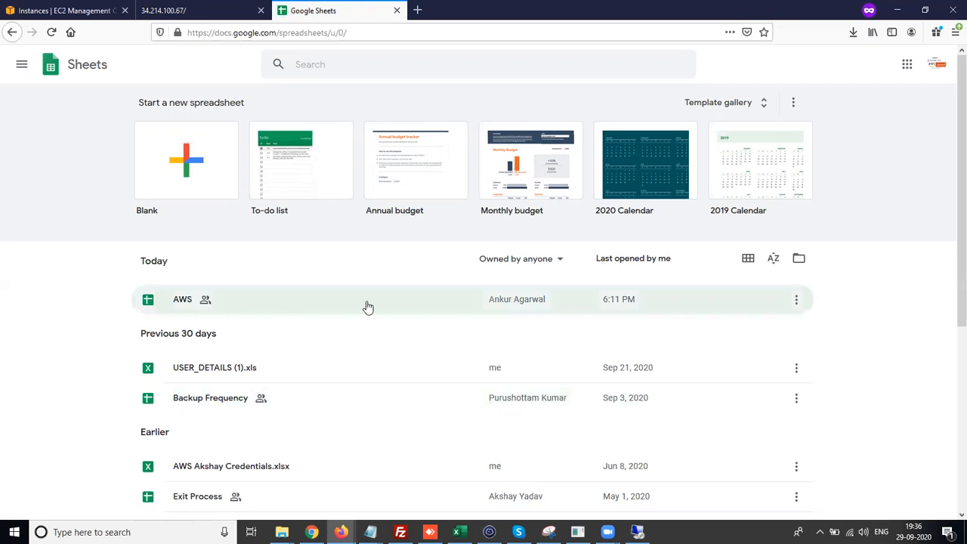
- Open the AWS spreadsheet and view its sharing dialog before closing it
click(796, 300)
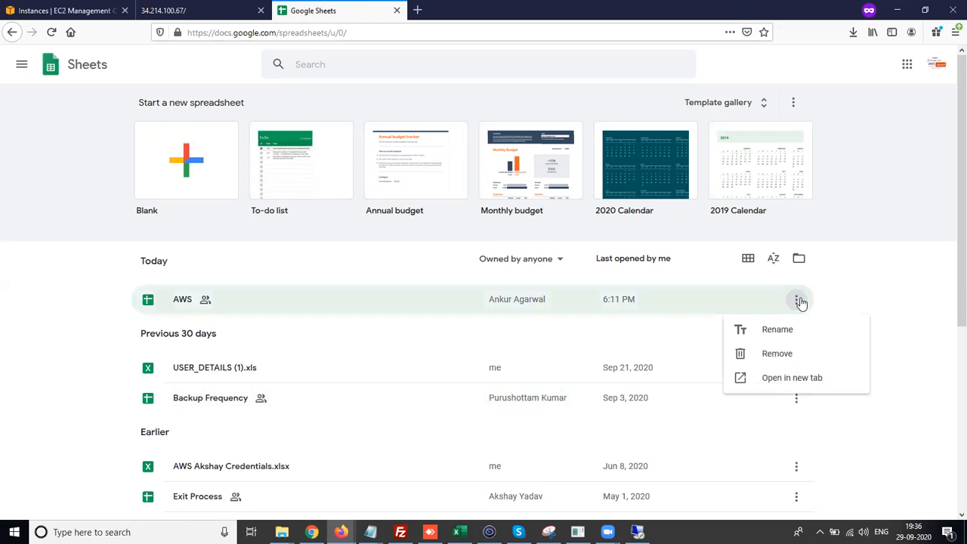
right_click(220, 309)
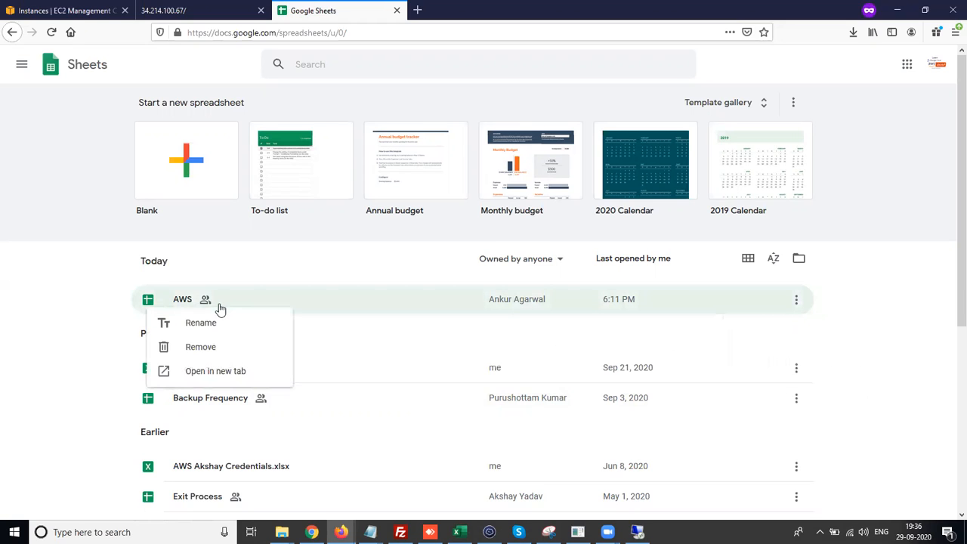
click(309, 310)
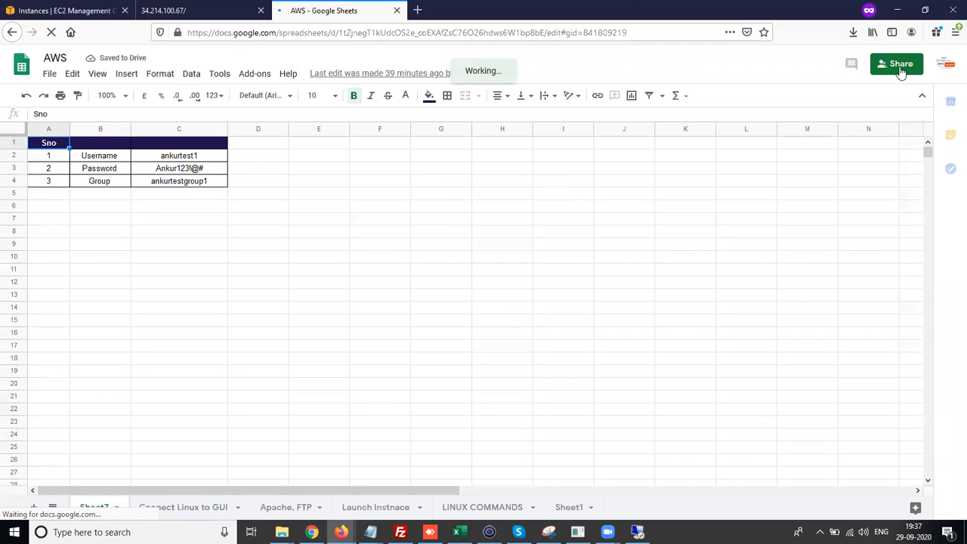
click(900, 68)
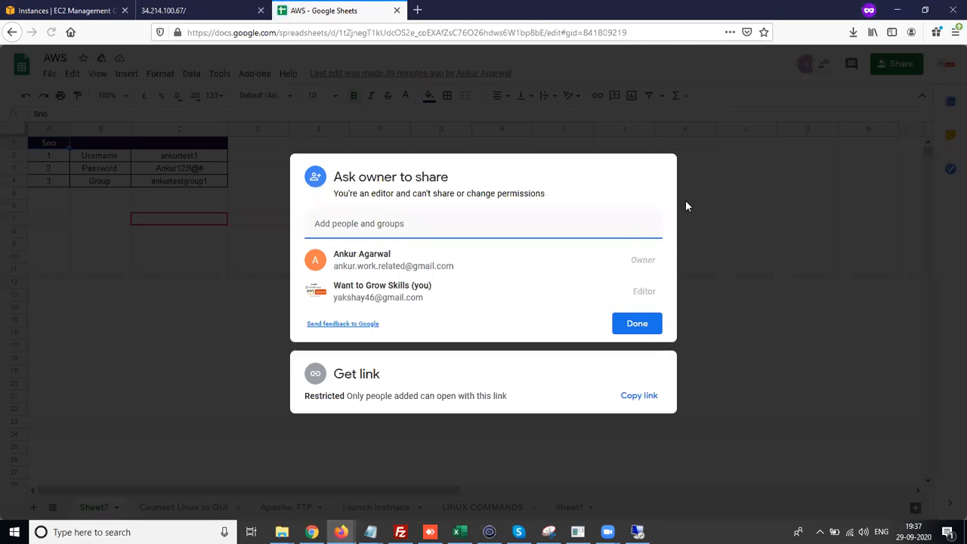
click(720, 311)
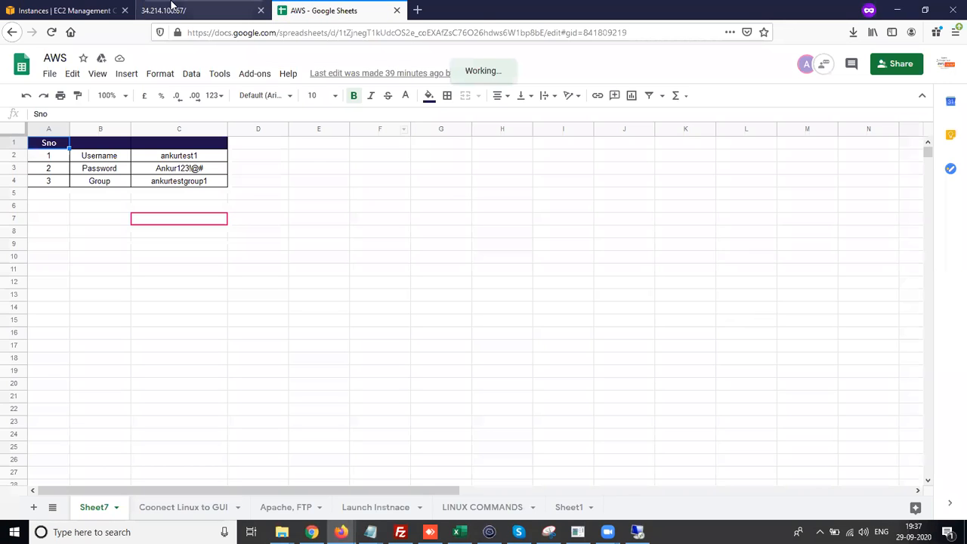
- Bring the remote desktop window back to full screen and launch Internet Explorer on the server
click(638, 532)
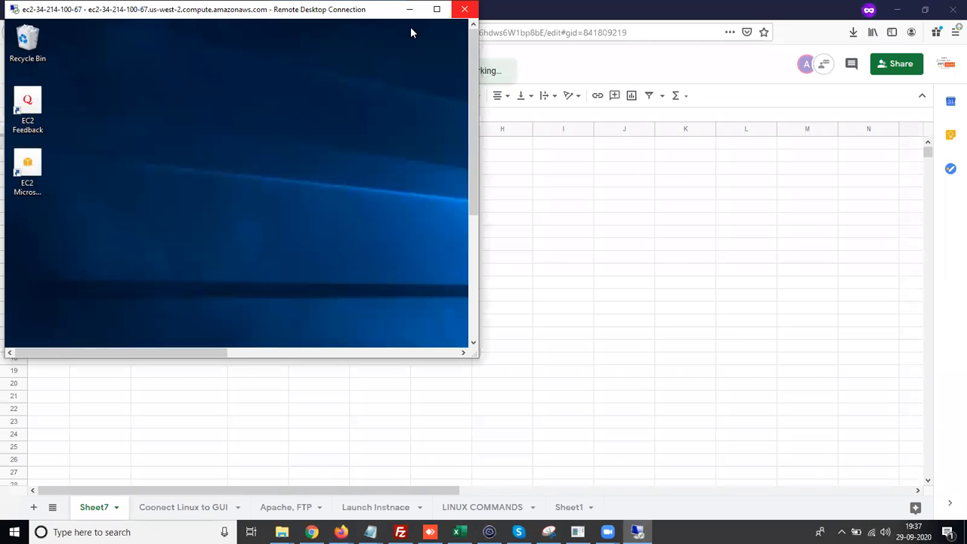
drag(189, 11, 364, 119)
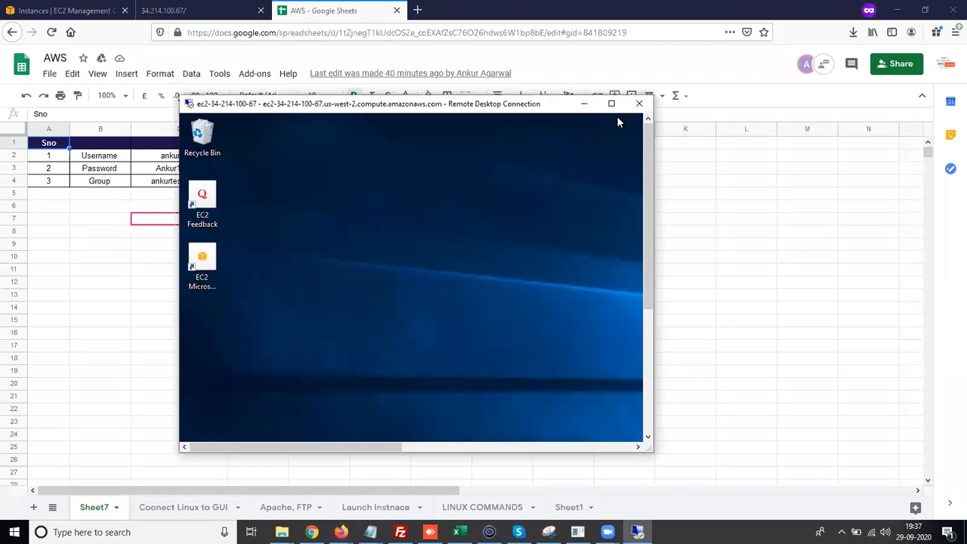
click(617, 117)
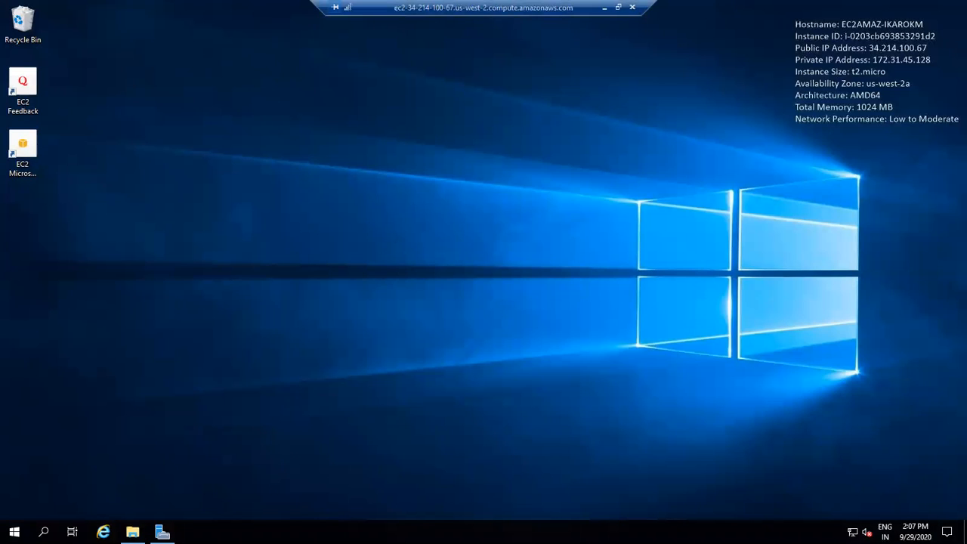
click(103, 532)
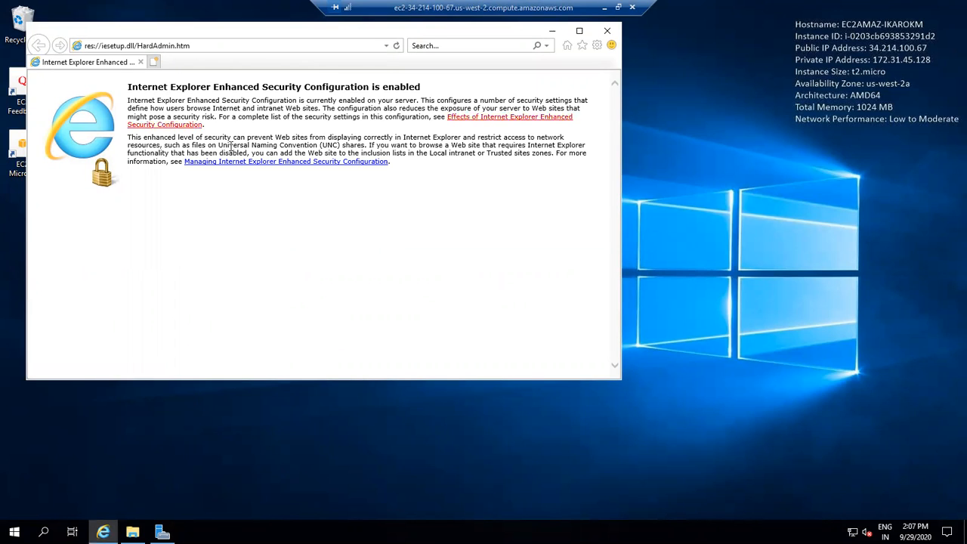
- Browse to gmail.com in Internet Explorer and close the security alert
click(187, 46)
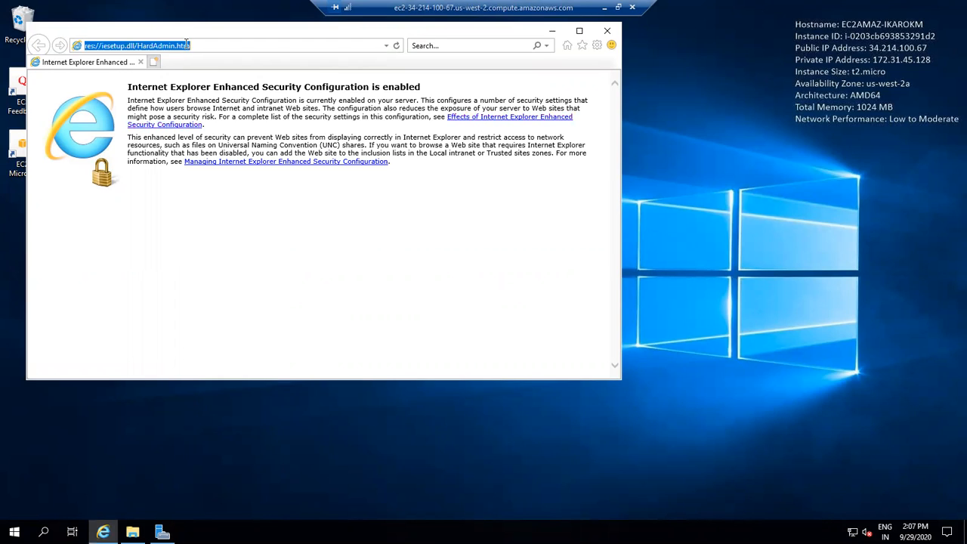
text(gmail)
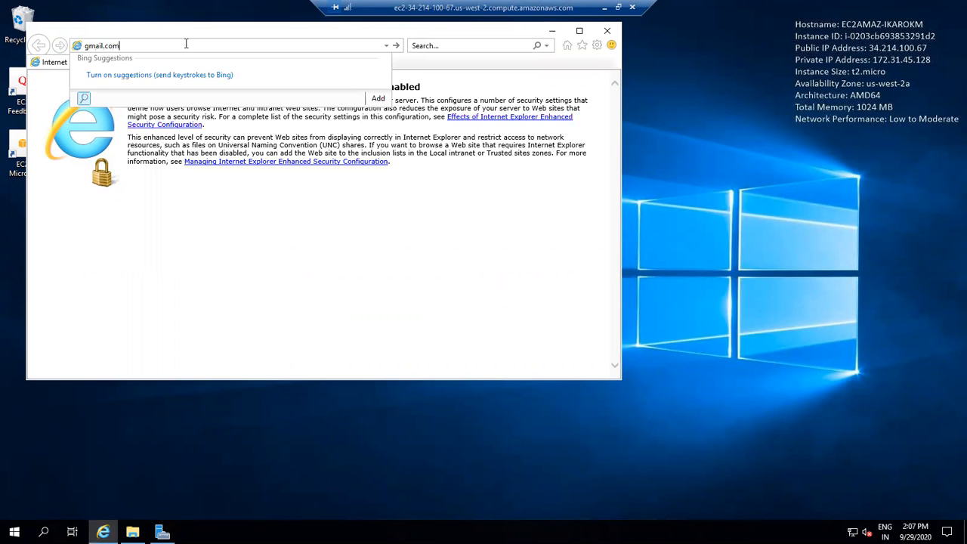
text(.com)
key(Return)
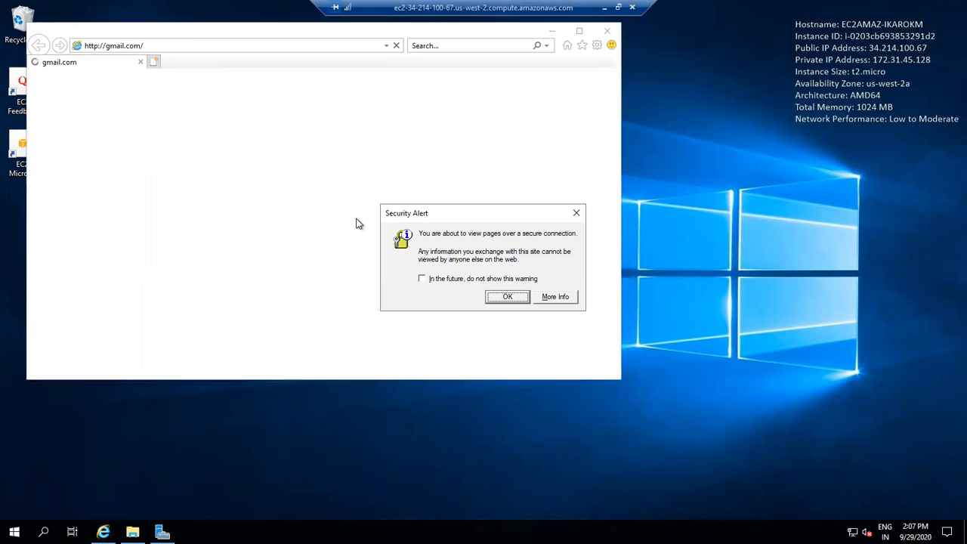
click(575, 215)
- Turn IE Enhanced Security Configuration off for Administrators in the Local Server properties
click(163, 532)
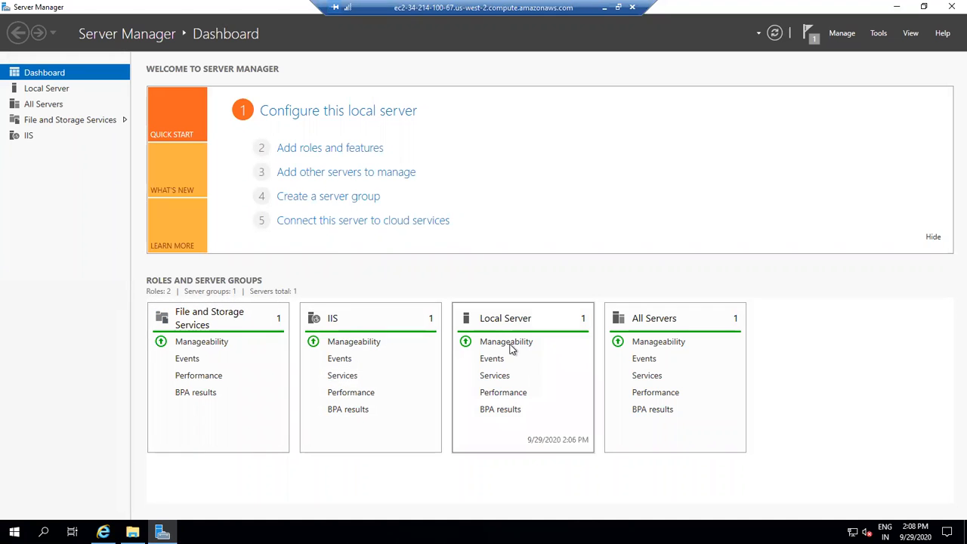
click(35, 94)
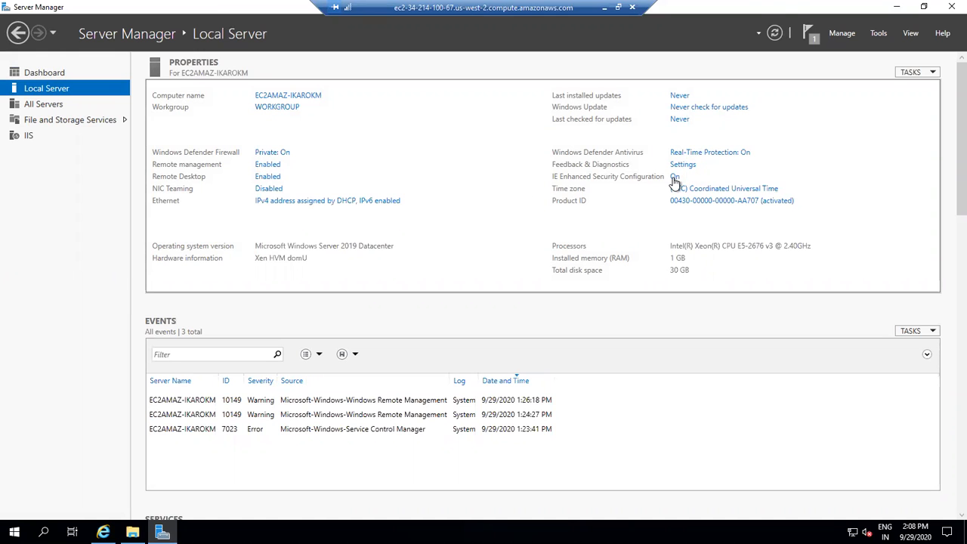
click(674, 178)
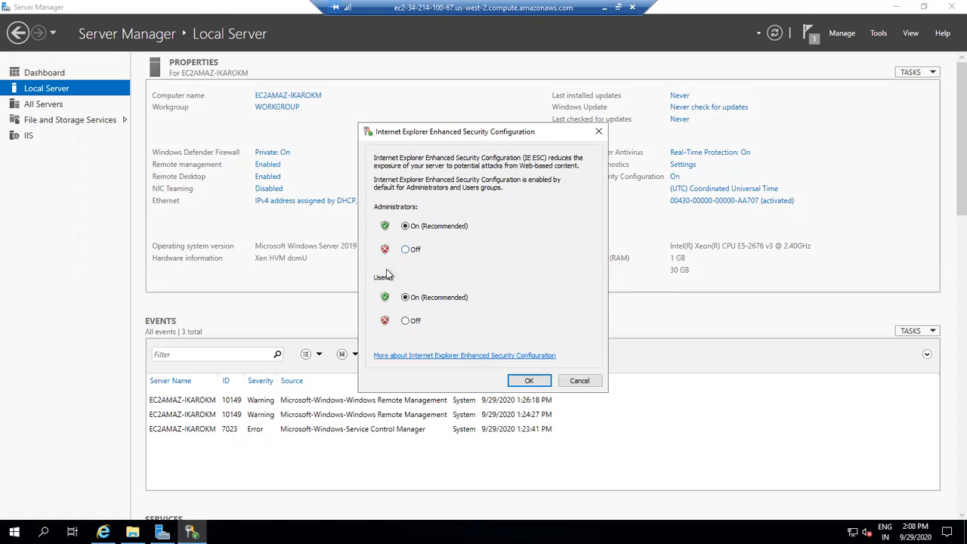
click(406, 251)
click(531, 380)
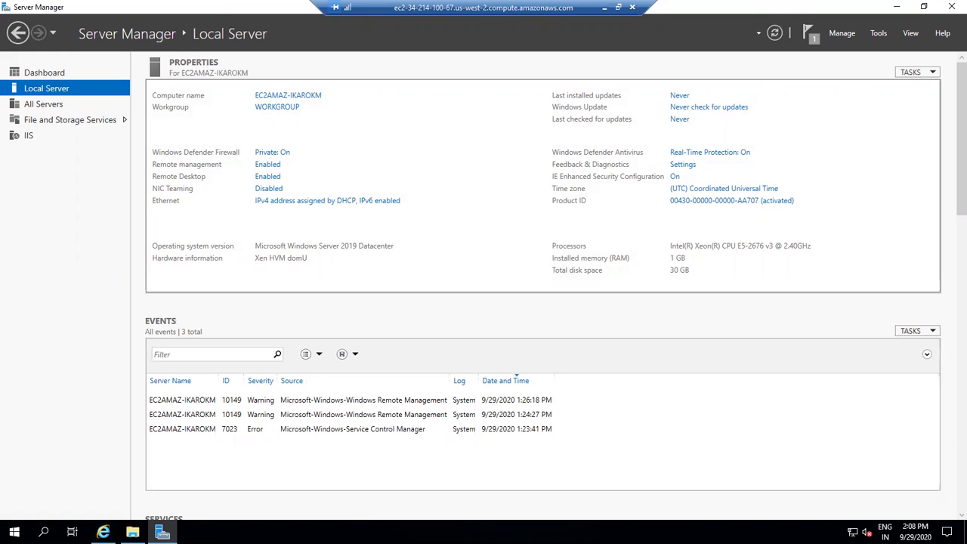
- Reload gmail.com in Internet Explorer
click(103, 533)
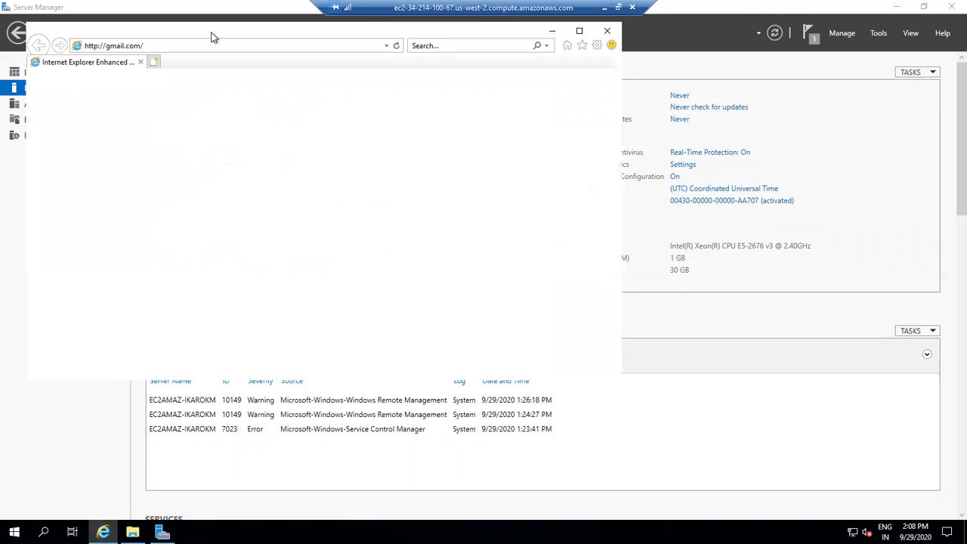
click(168, 46)
key(Return)
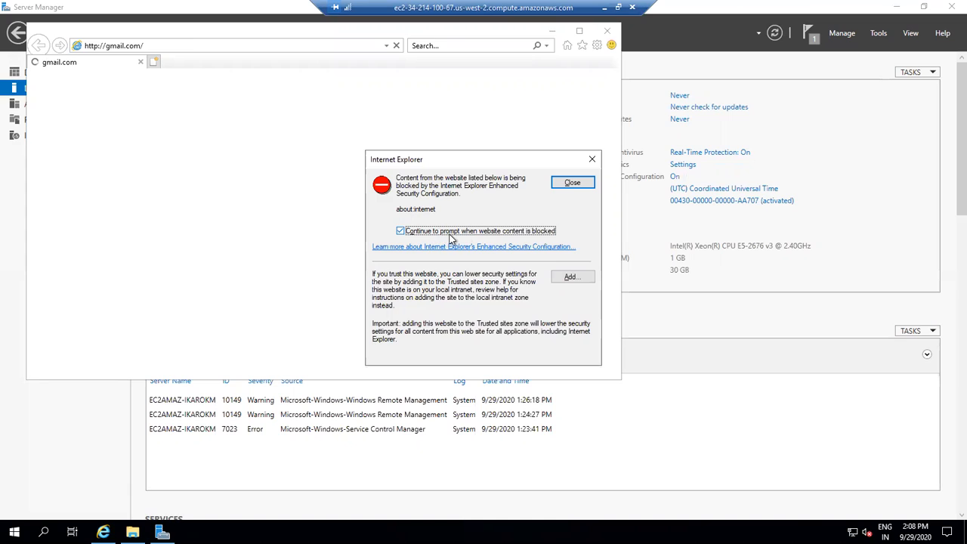
- Try to add about:internet to the Trusted sites zone from the blocked-content alert
click(404, 233)
click(436, 234)
key(space)
click(563, 277)
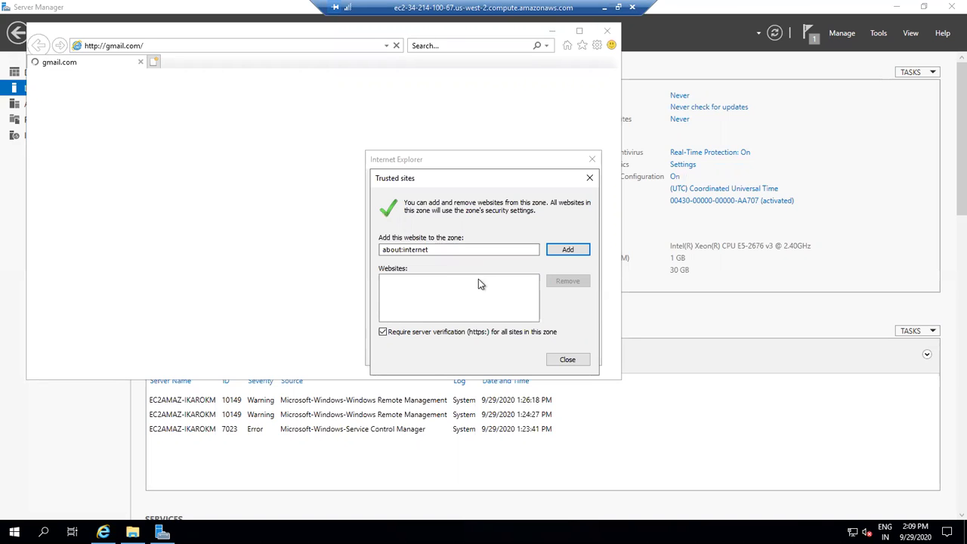
click(569, 248)
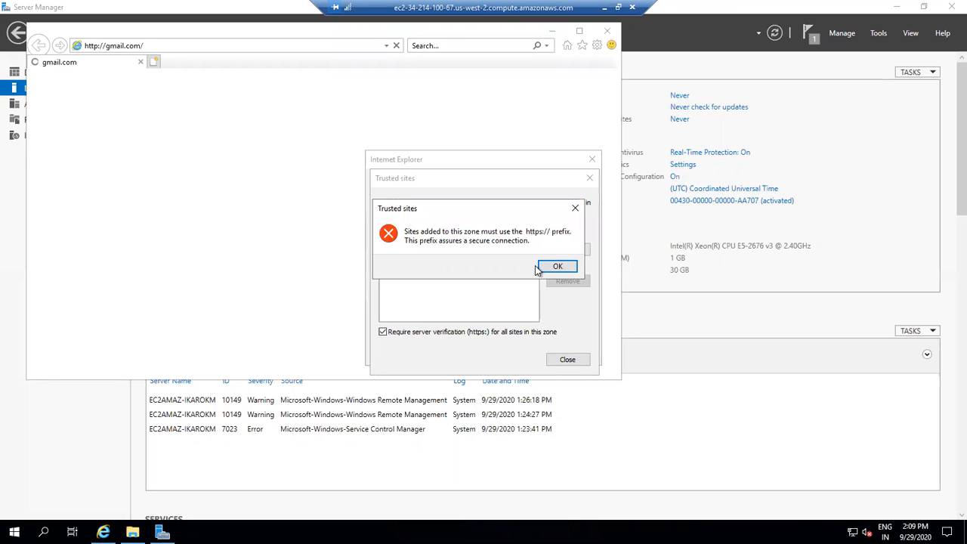
click(557, 267)
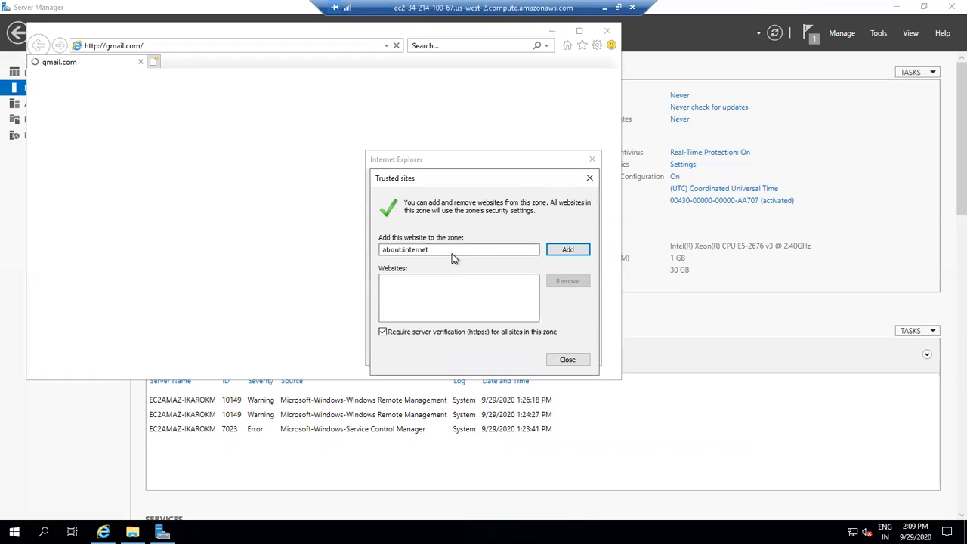
- Turn off server verification (https:) for all Trusted sites and close both dialogs
click(446, 251)
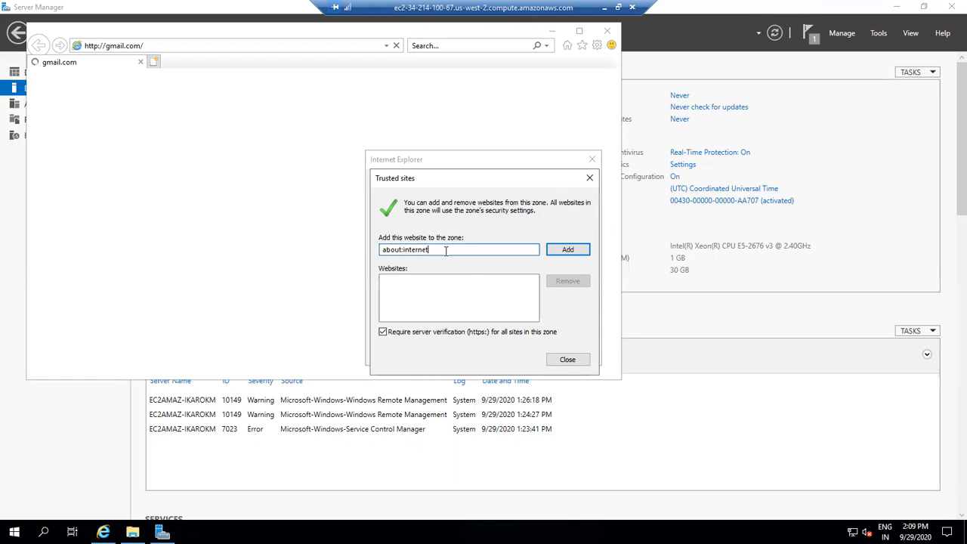
click(436, 331)
click(567, 360)
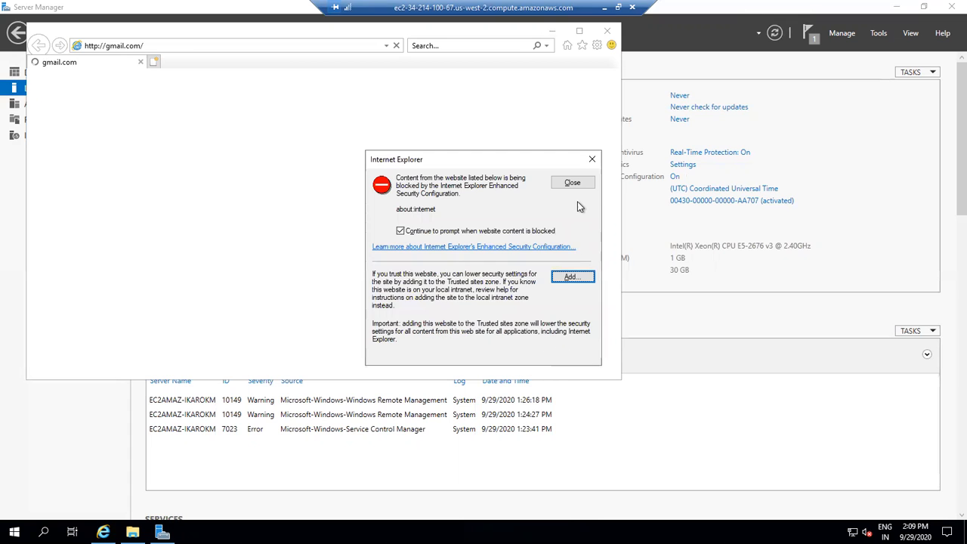
click(591, 159)
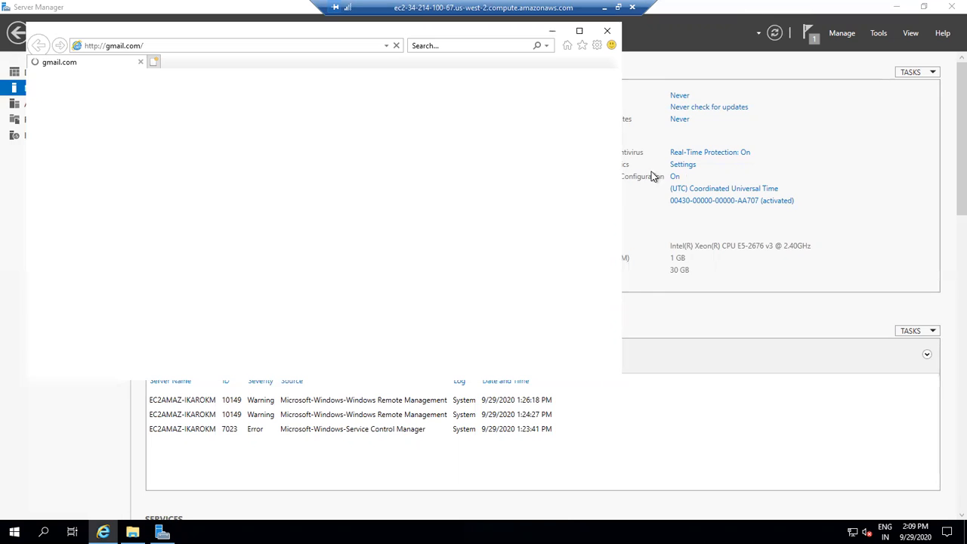
- Try to switch IE Enhanced Security Configuration off for Administrators in the Local Server properties
click(737, 175)
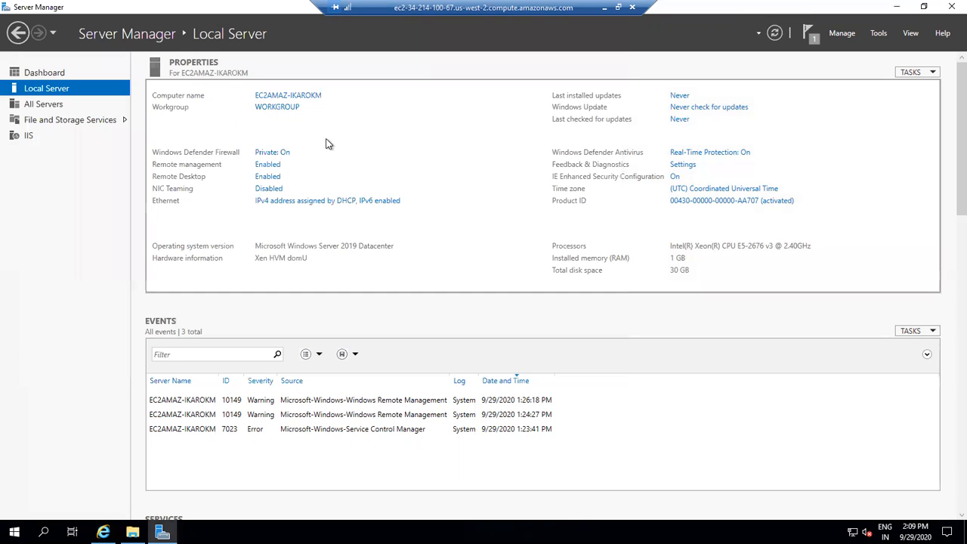
click(673, 178)
click(408, 249)
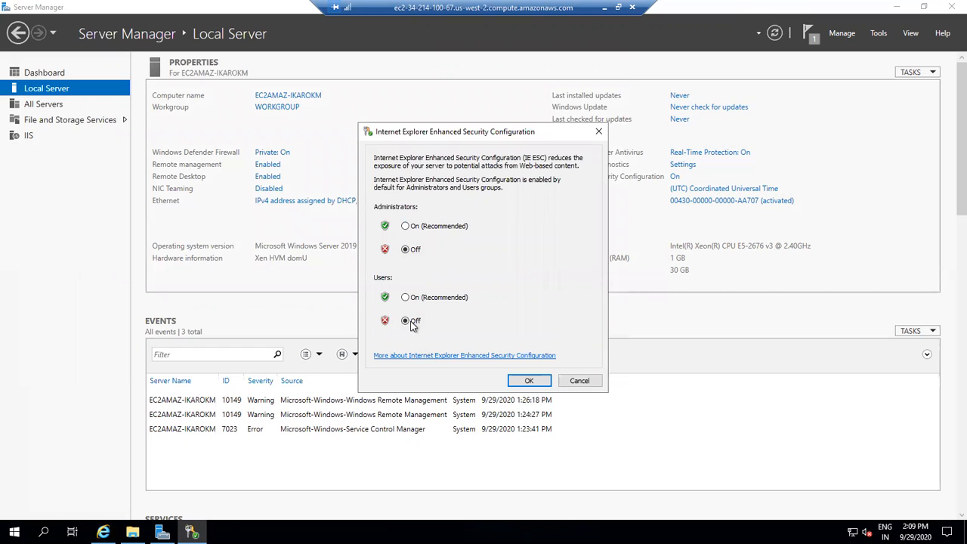
click(530, 381)
click(683, 165)
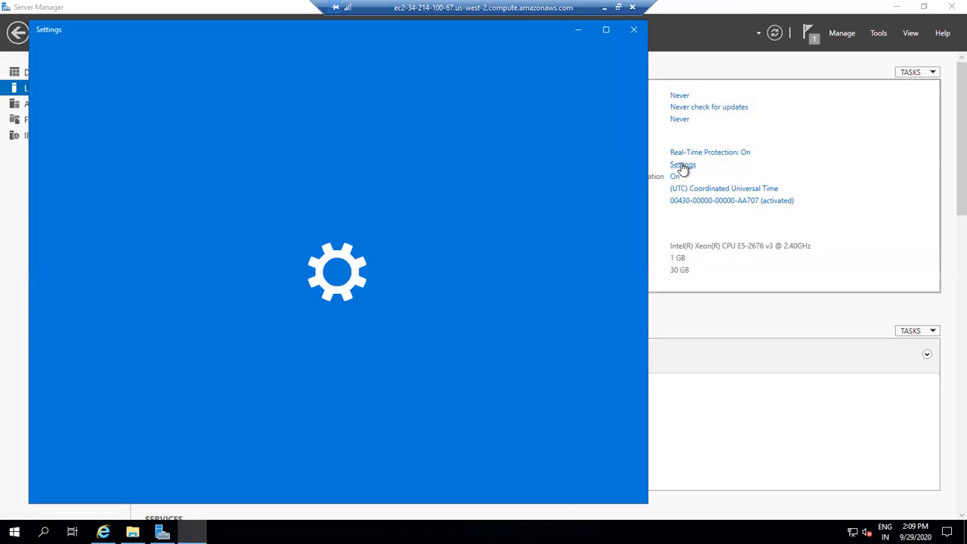
click(633, 32)
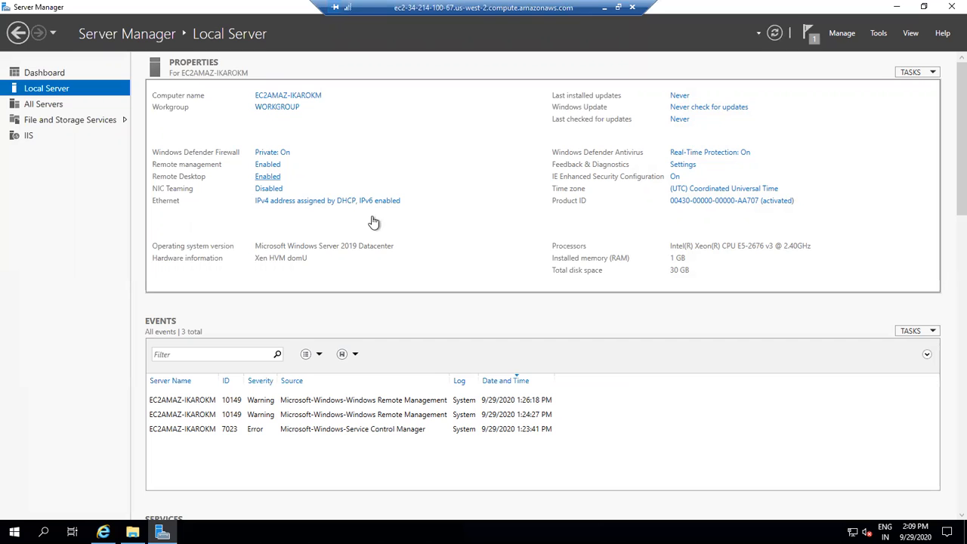
- Set IE Enhanced Security Configuration for Administrators to Off and apply it
click(676, 178)
click(419, 249)
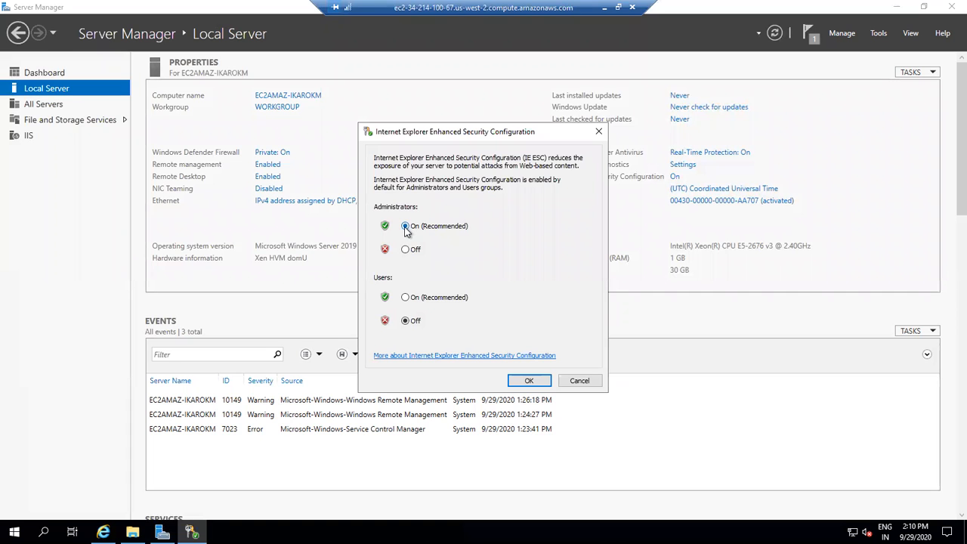
click(528, 381)
- Return to Internet Explorer, browse to google.com, and accept the security alert
click(103, 532)
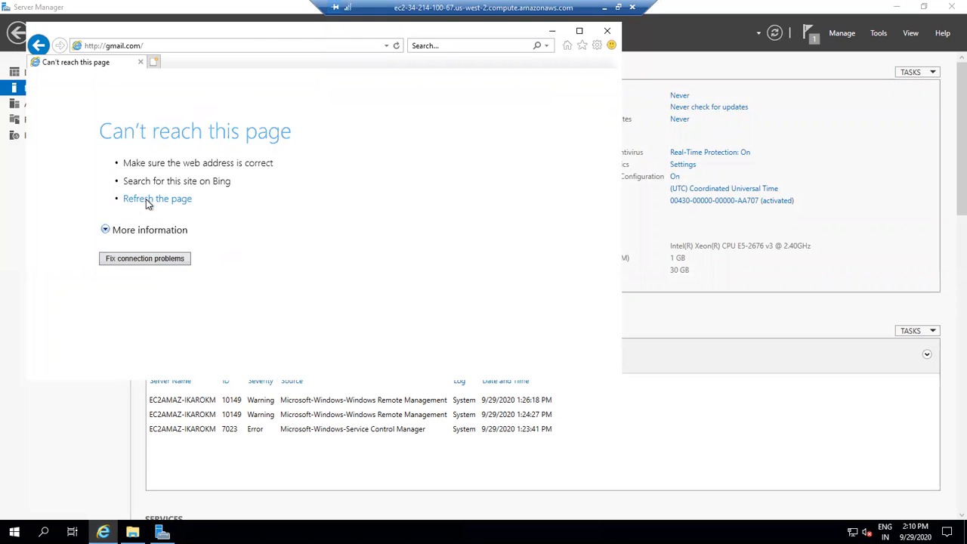
click(194, 44)
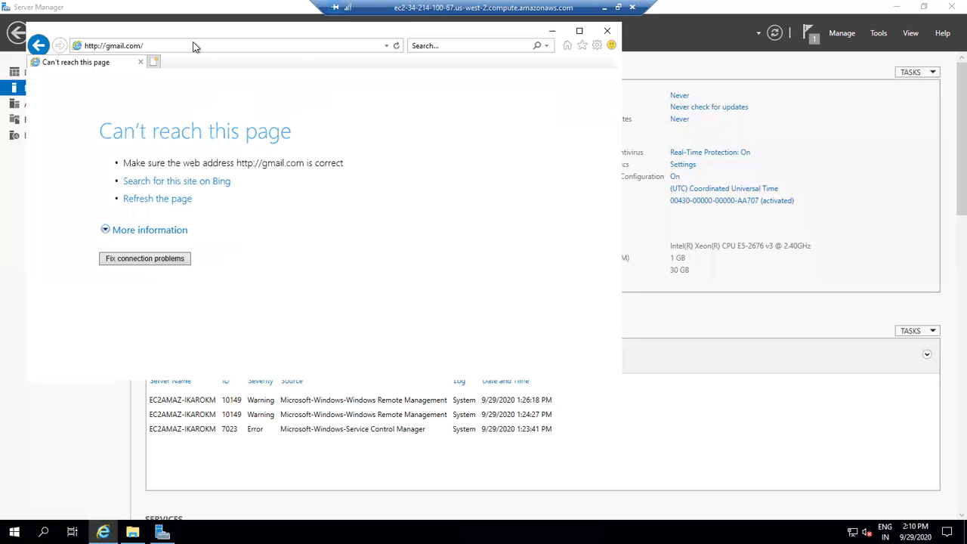
text(gmail)
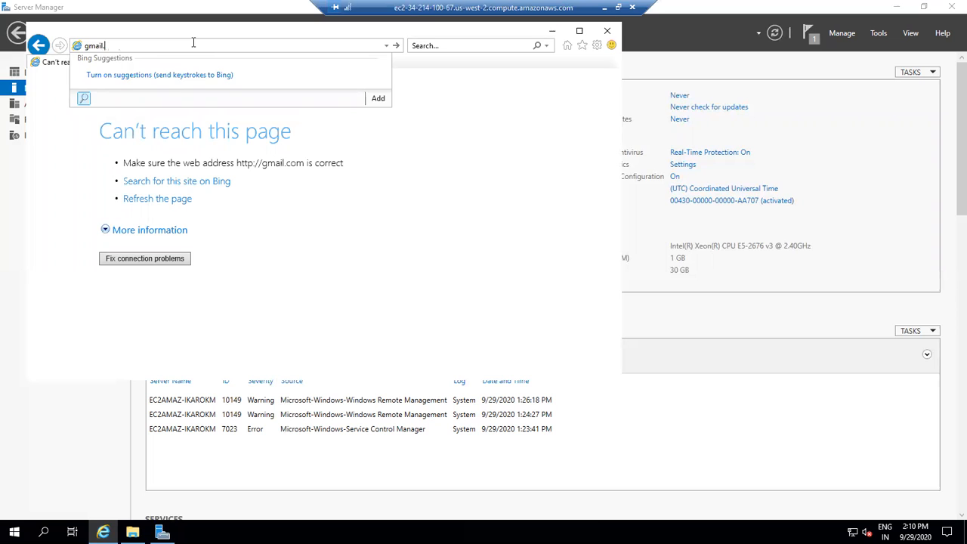
text(.)
key(BackSpace)
key(BackSpace)
key(BackSpace)
key(BackSpace)
key(BackSpace)
text(oogle.com)
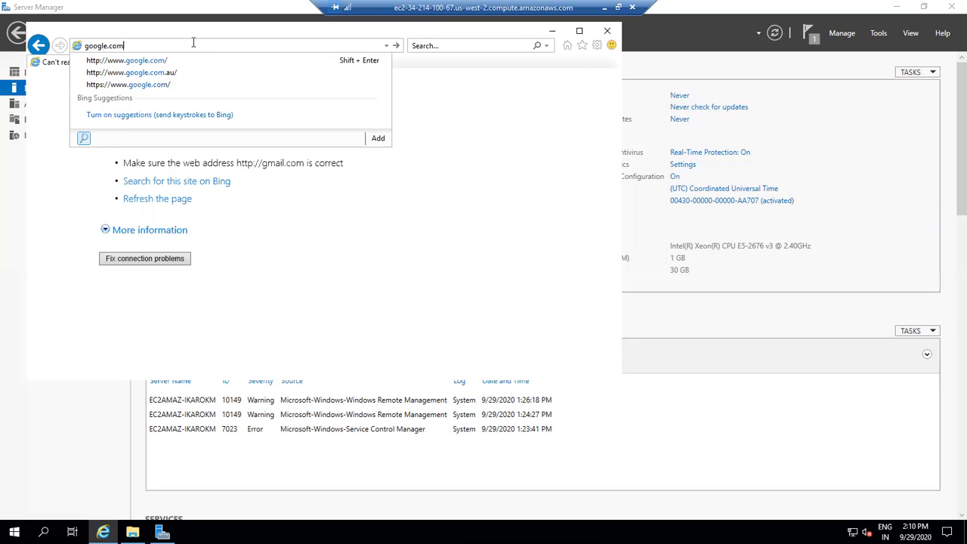
key(Return)
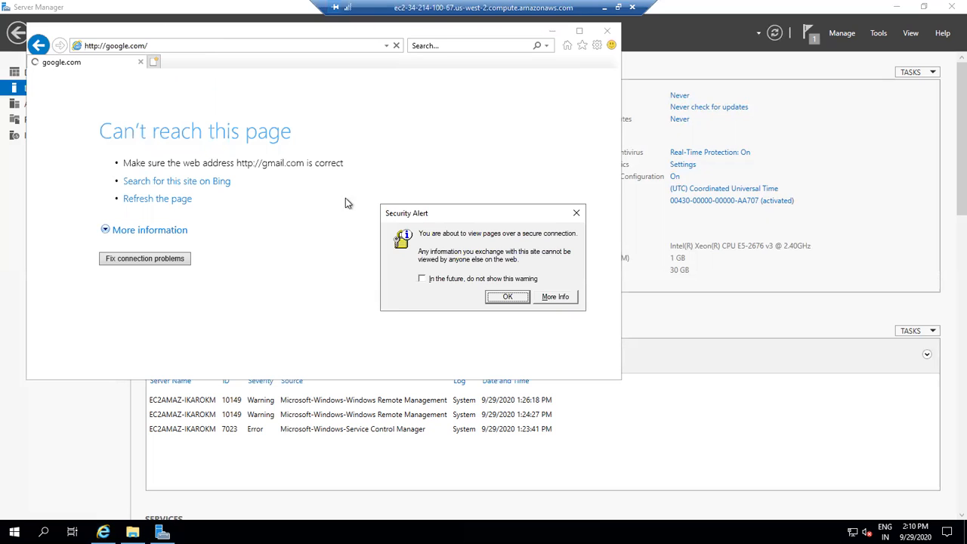
click(507, 297)
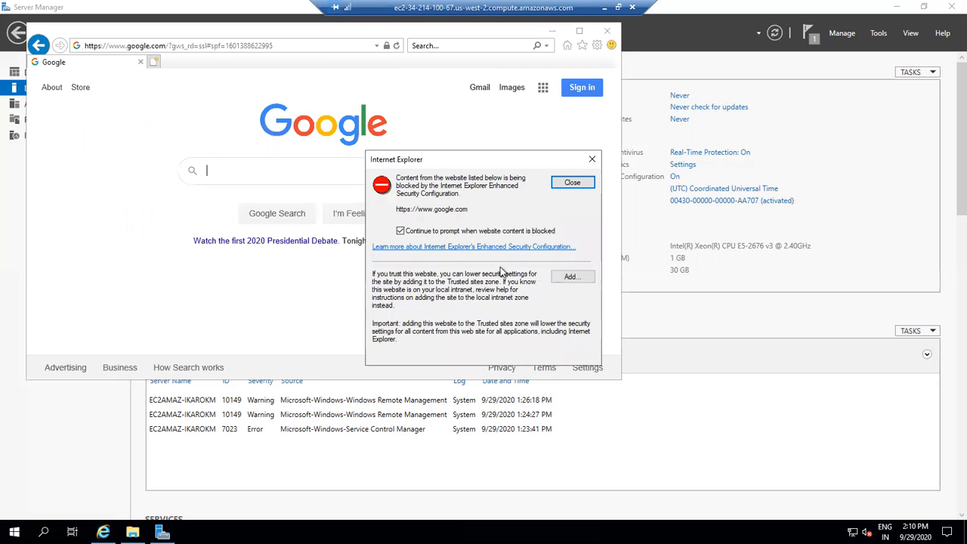
- Close the blocked-content alert and accept Google's offer to switch to Chrome
click(472, 236)
click(590, 161)
click(292, 168)
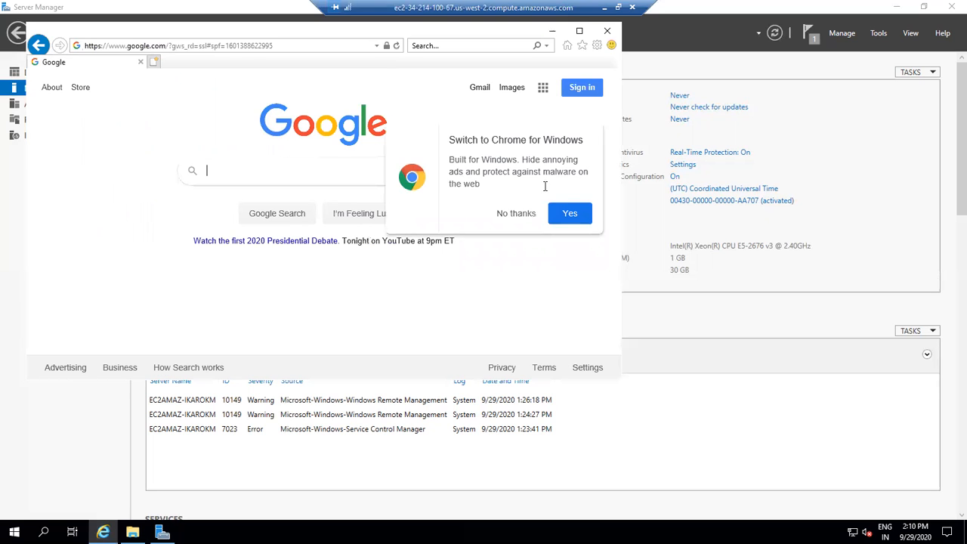
click(566, 217)
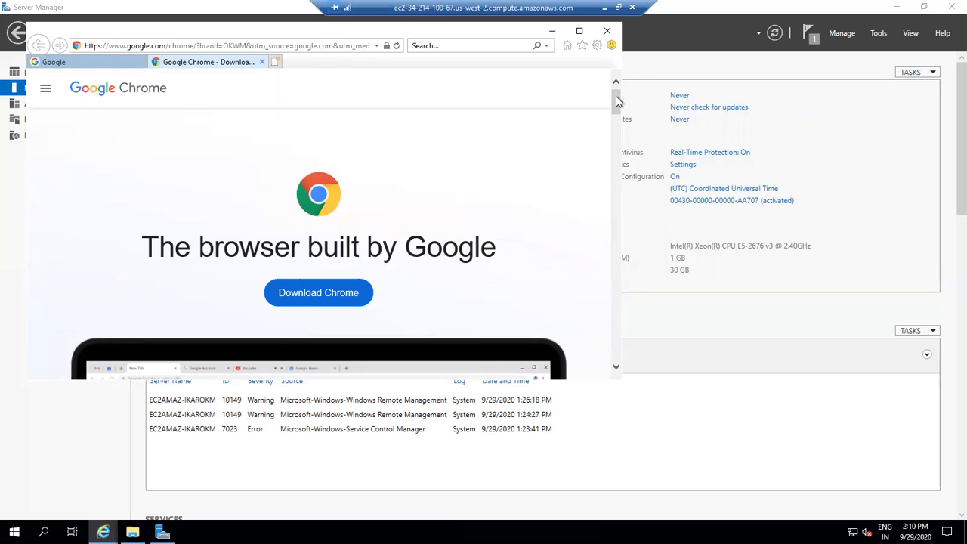
- Try to download Chrome from the Chrome download page
scroll(618, 103, down, 3)
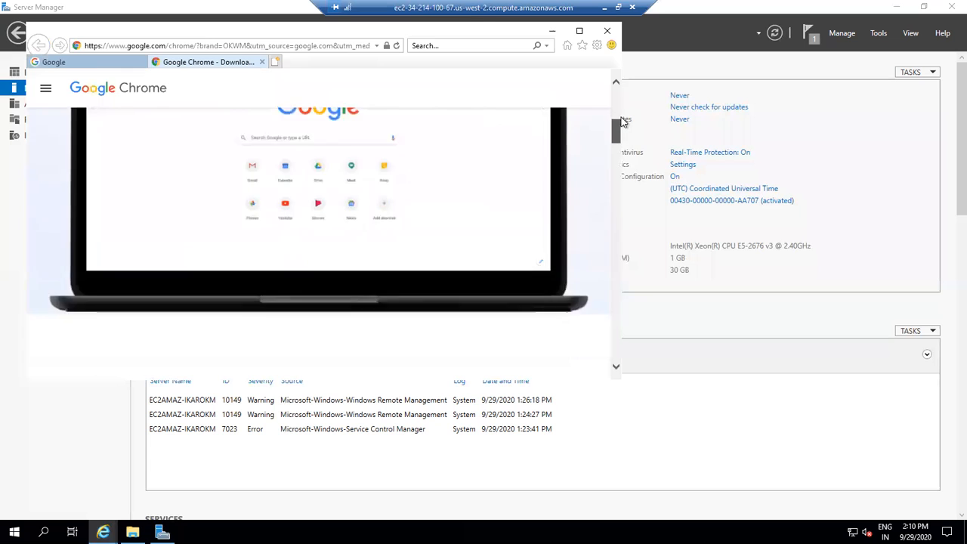
scroll(620, 104, up, 3)
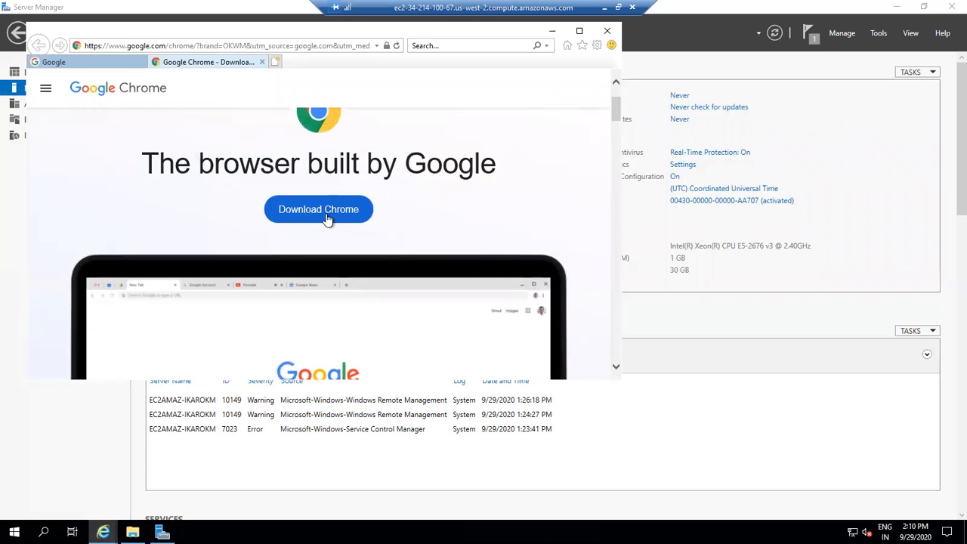
click(327, 219)
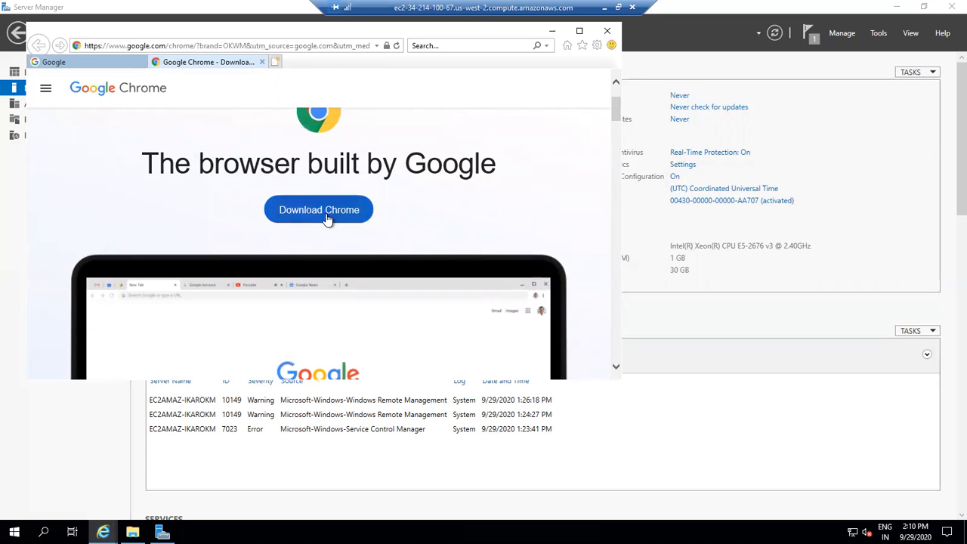
click(363, 47)
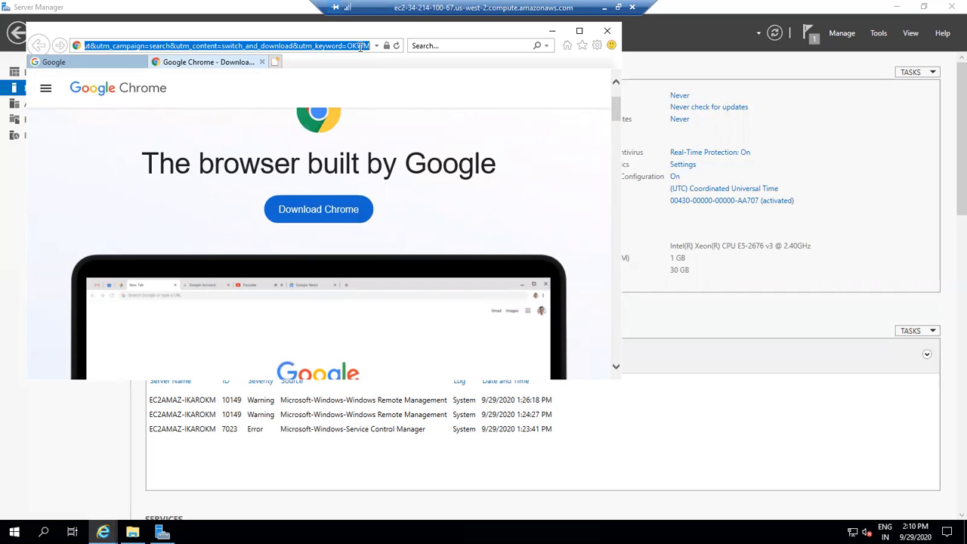
text(morzila)
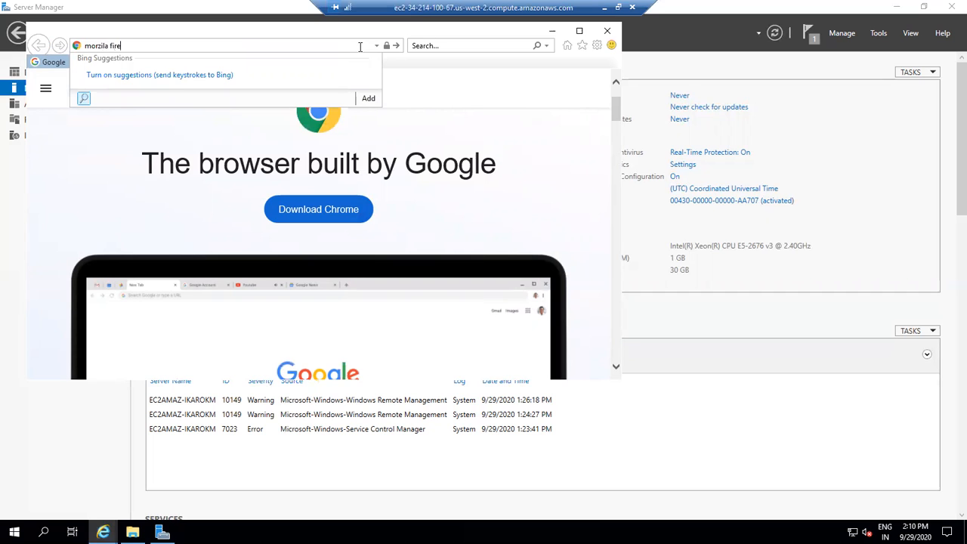
text( fire)
click(479, 97)
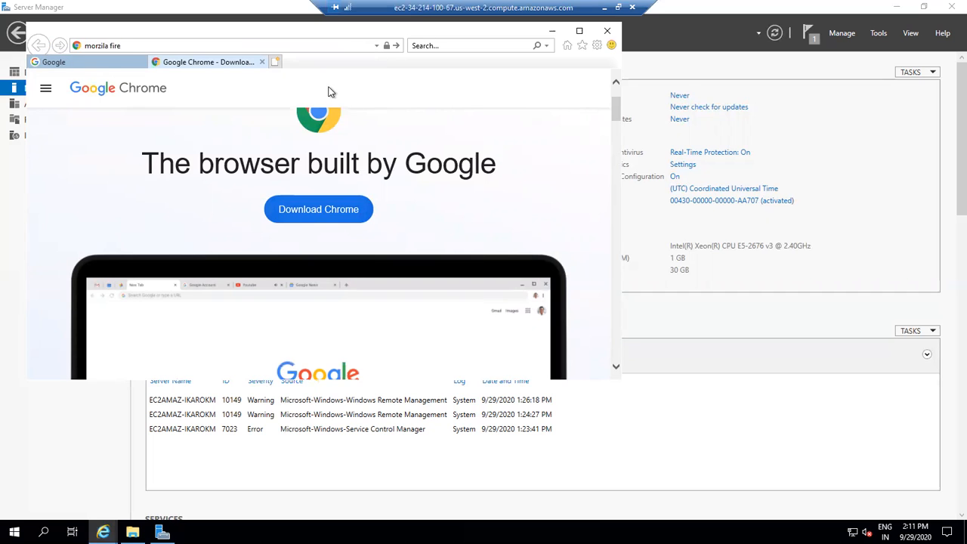
- Switch to the Google tab and search for firefox
click(108, 62)
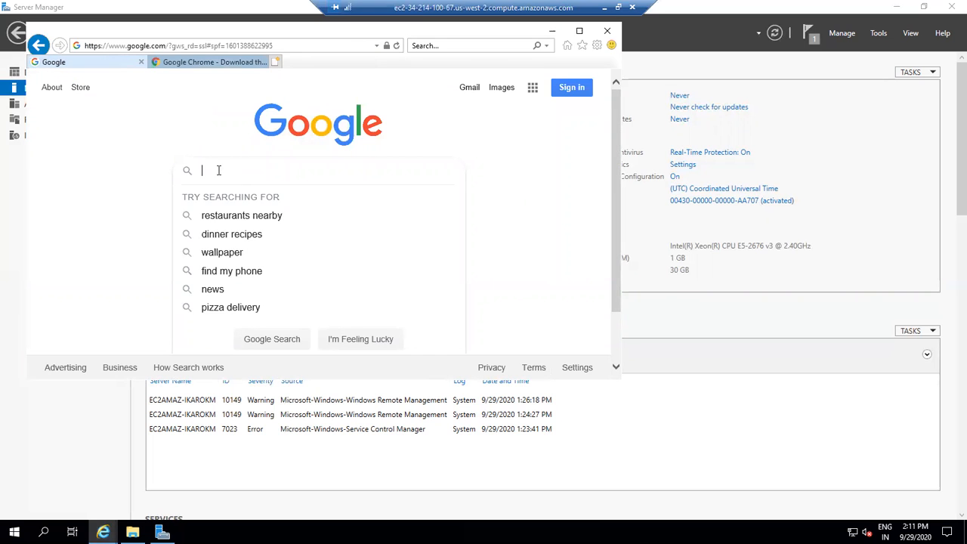
text(firefox)
key(Return)
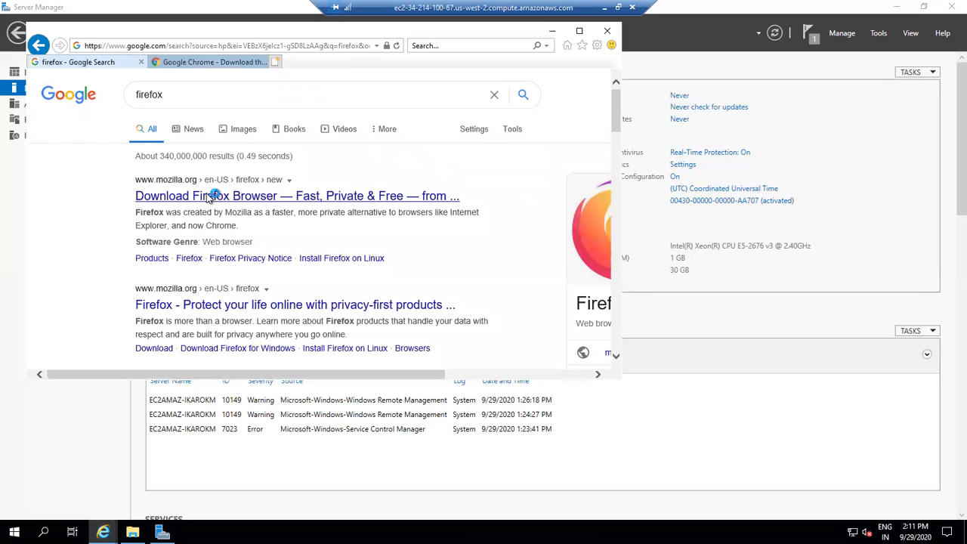
- Open the Download Firefox Browser result and start the Firefox download
click(208, 198)
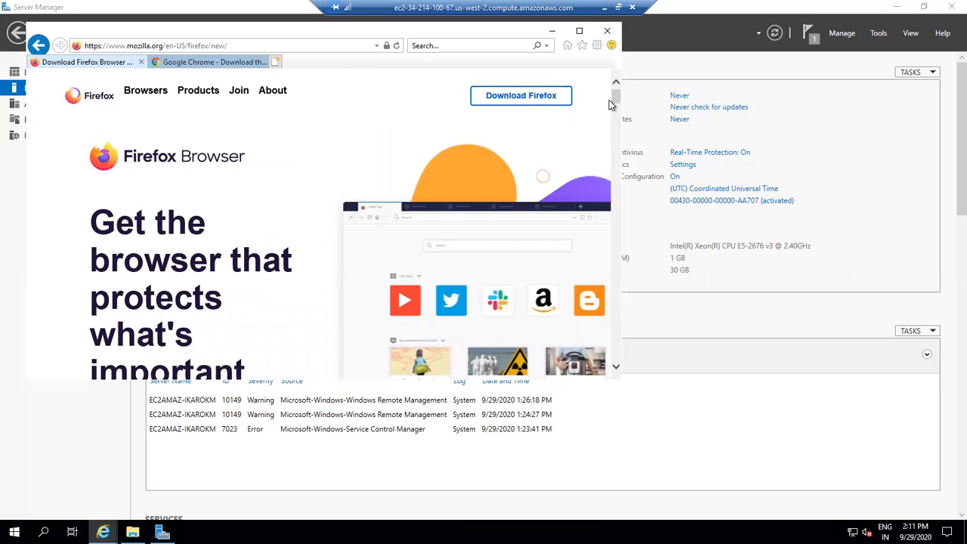
click(529, 101)
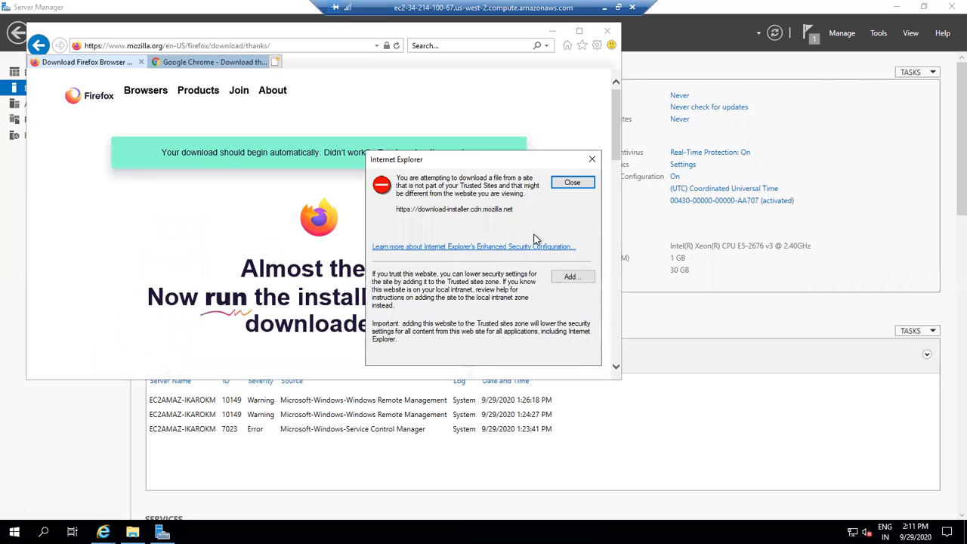
click(569, 278)
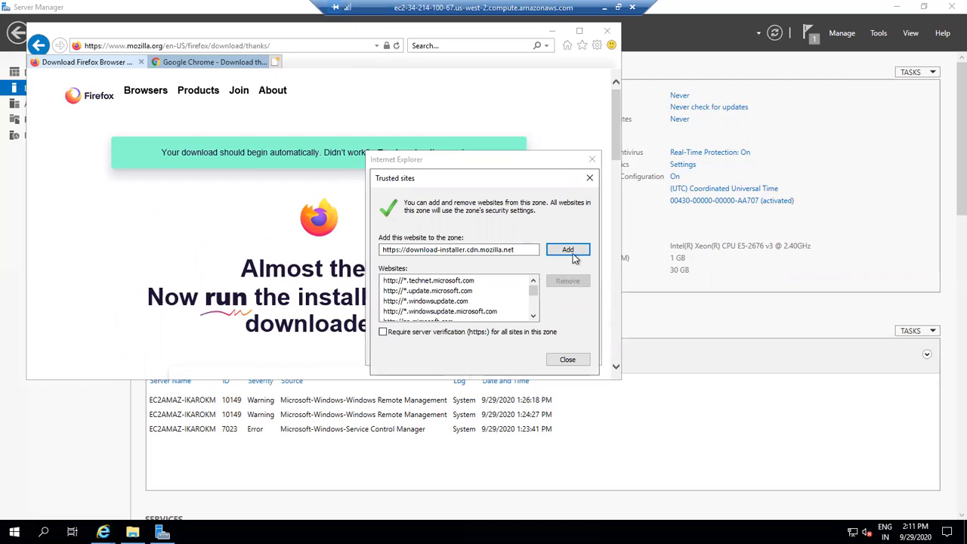
click(568, 253)
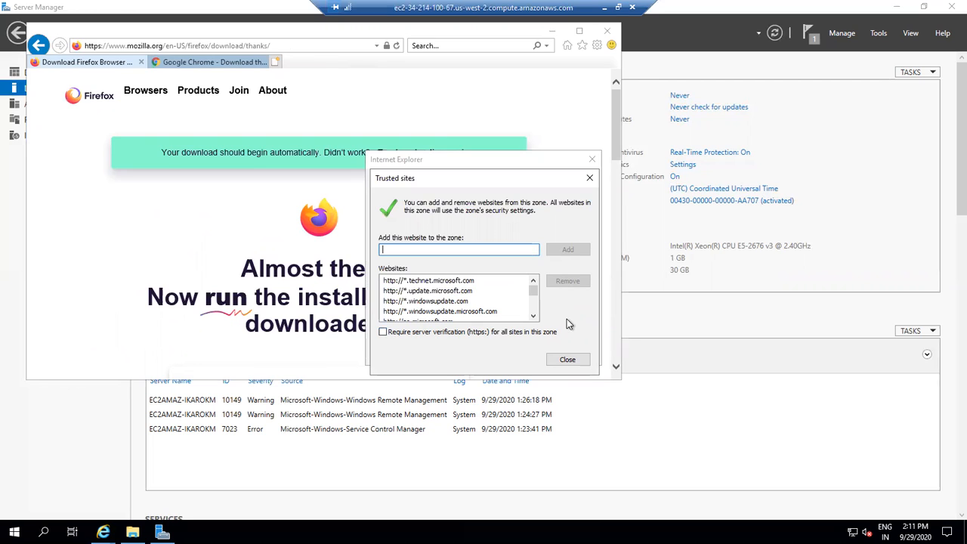
click(589, 177)
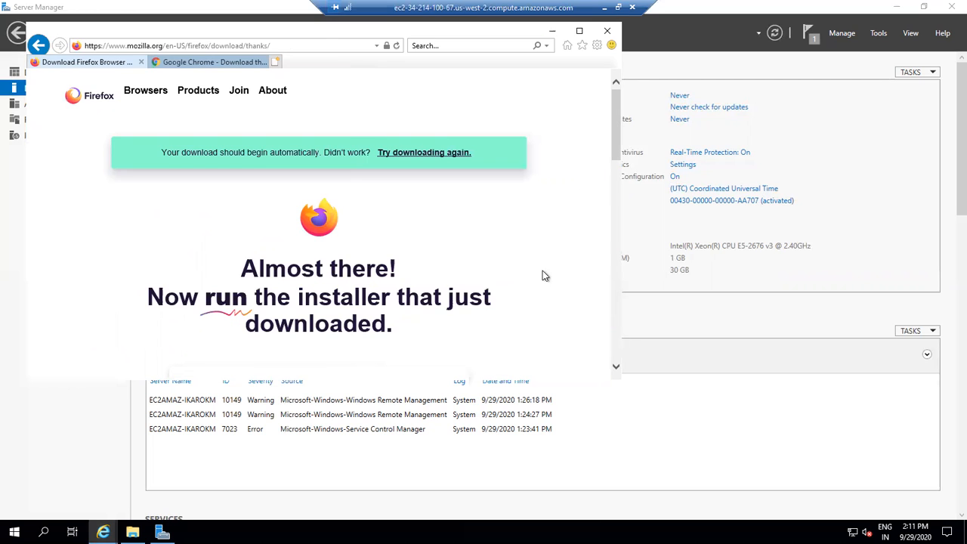
- Retry the Firefox download and run the downloaded installer
click(431, 160)
click(477, 367)
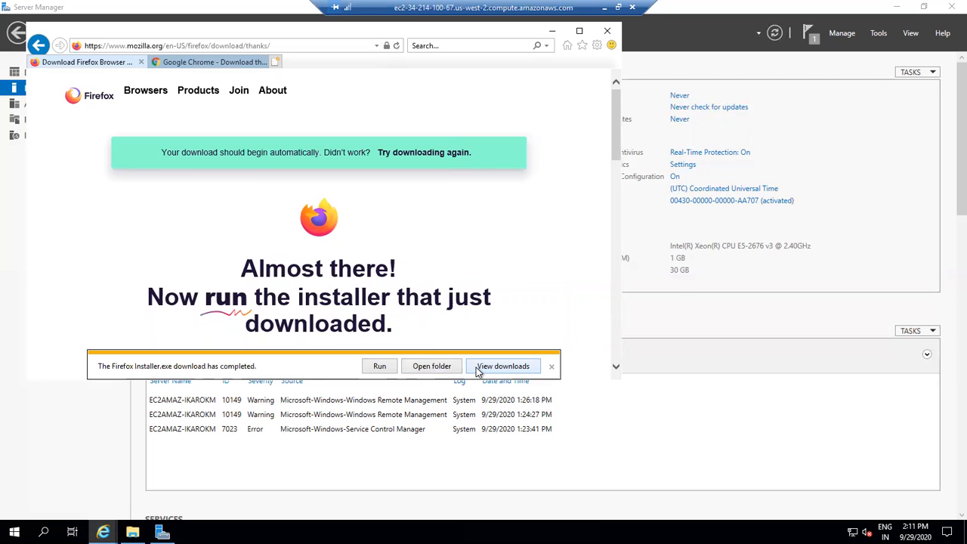
click(388, 368)
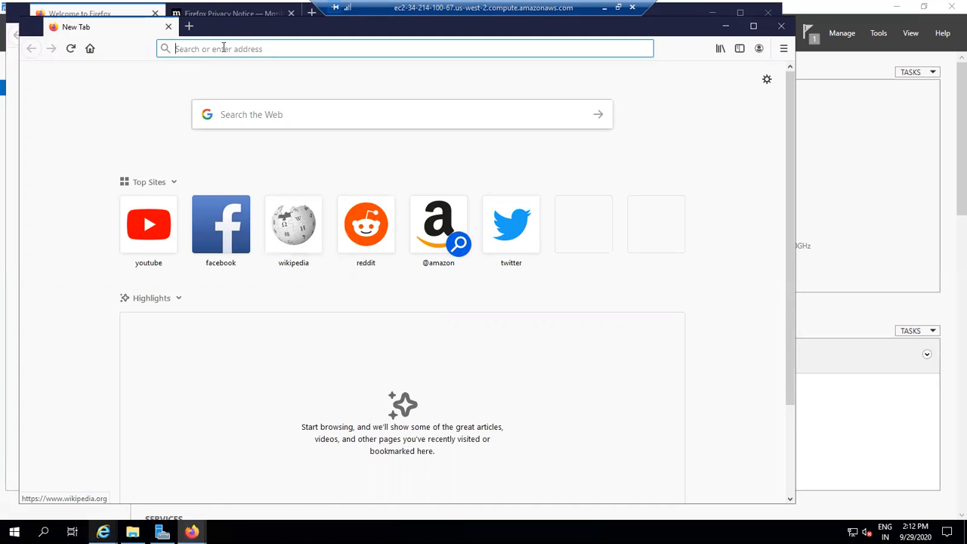
- Open YouTube from the top sites and dismiss the encrypted DNS lookups notice
click(130, 240)
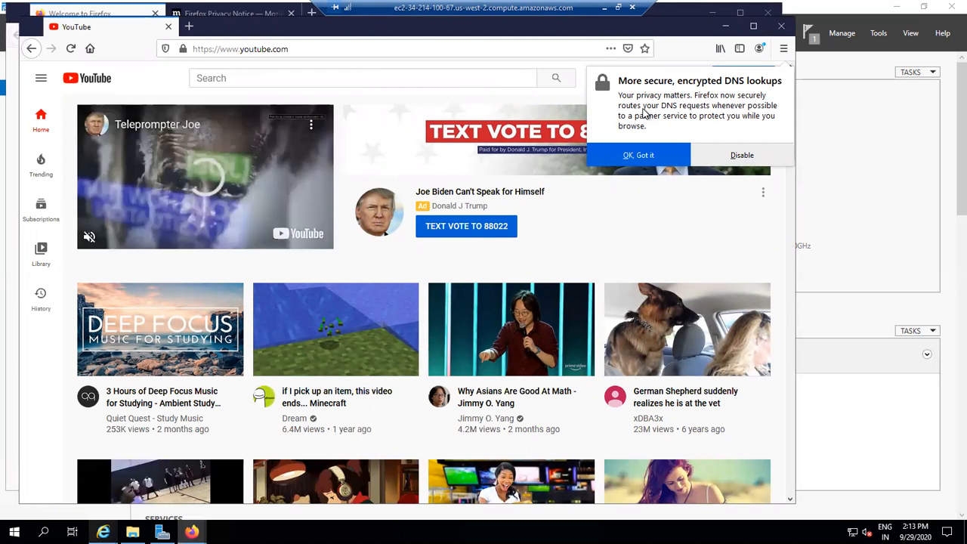
click(643, 160)
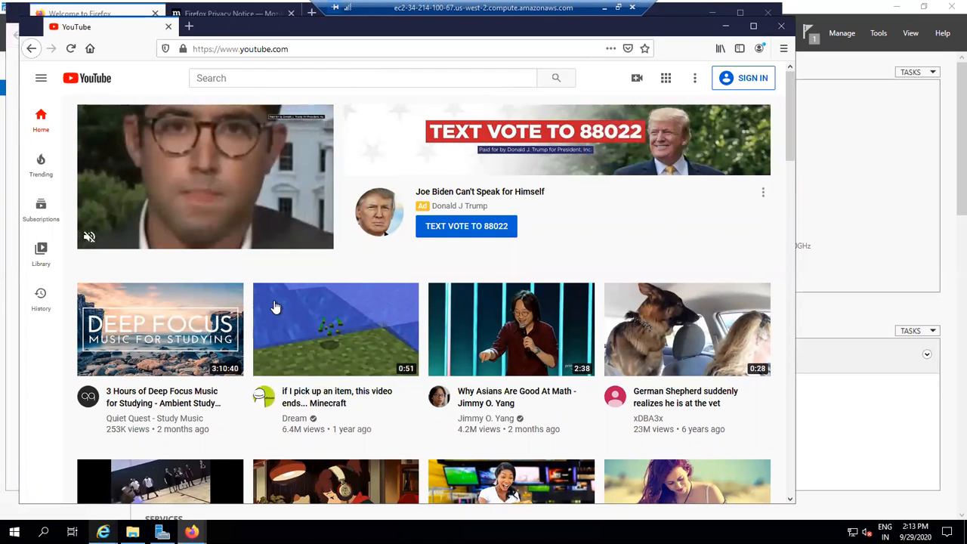
- Search the web for filezilla from the address bar and open the FileZilla project site
click(292, 49)
text(f)
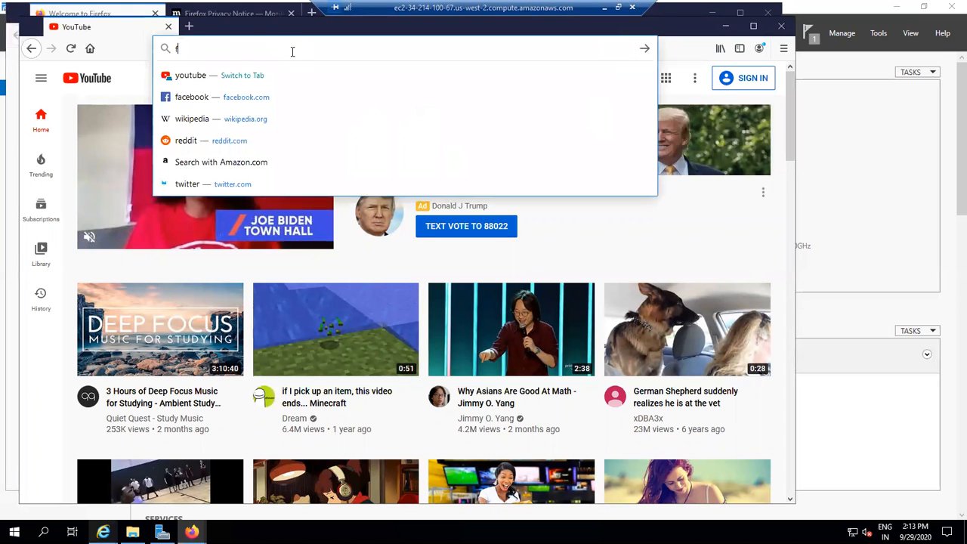
text(ilezilla)
key(Return)
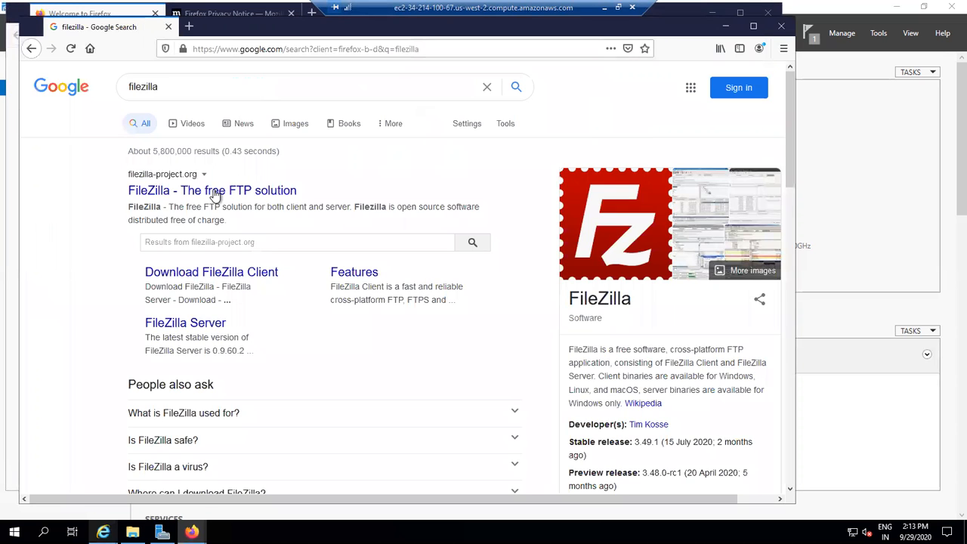
click(214, 195)
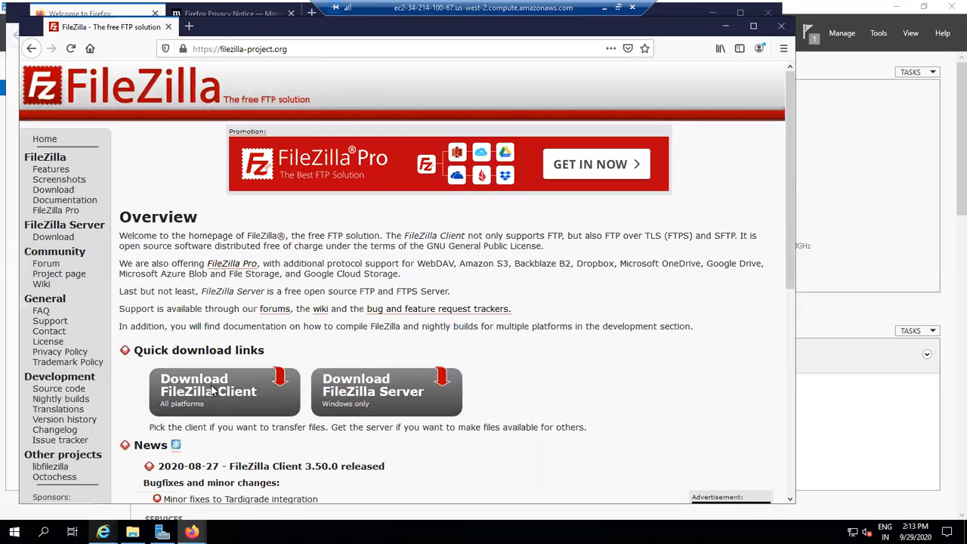
- Download the standard FileZilla Client edition for Windows and save the installer file
click(212, 389)
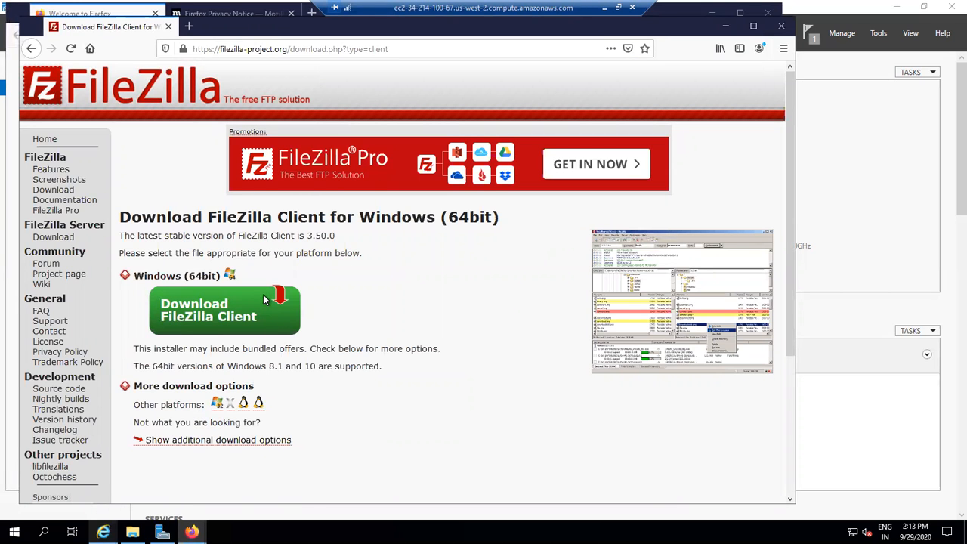
click(253, 306)
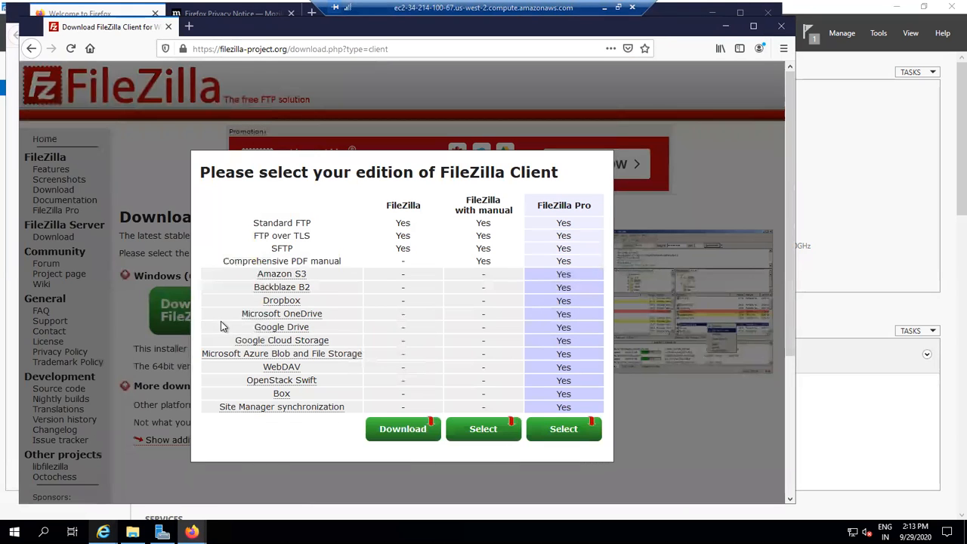
click(415, 430)
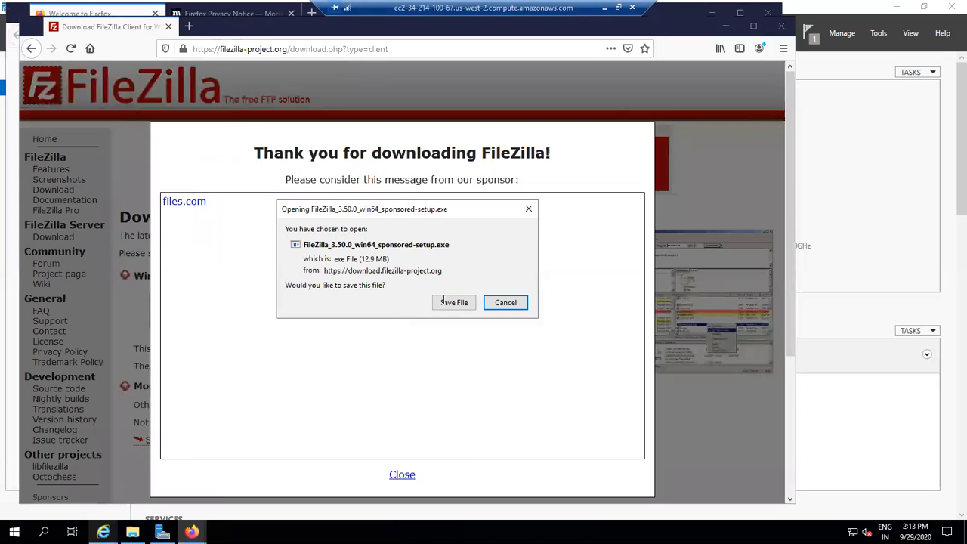
click(444, 301)
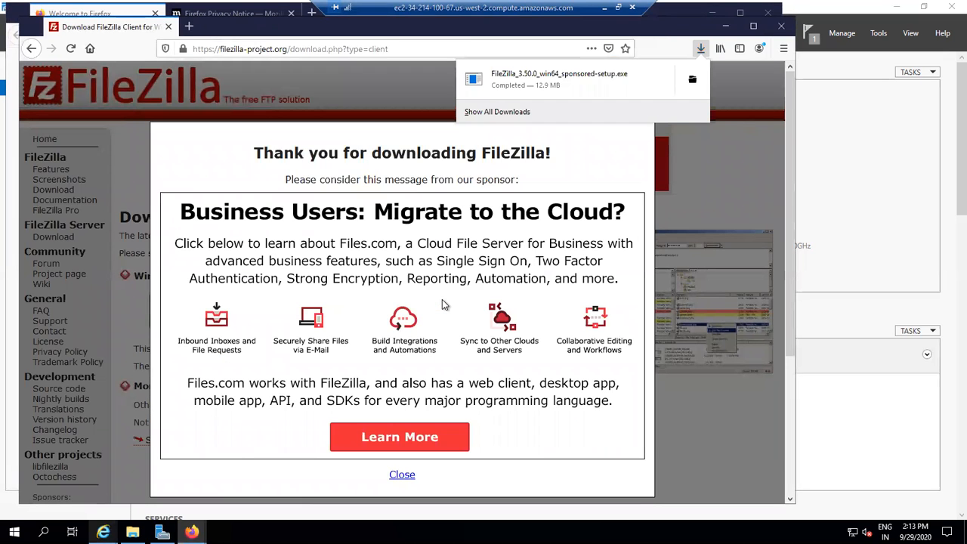
- Close the sponsor message, open the downloaded FileZilla installer from the downloads list, and minimize Firefox
click(578, 83)
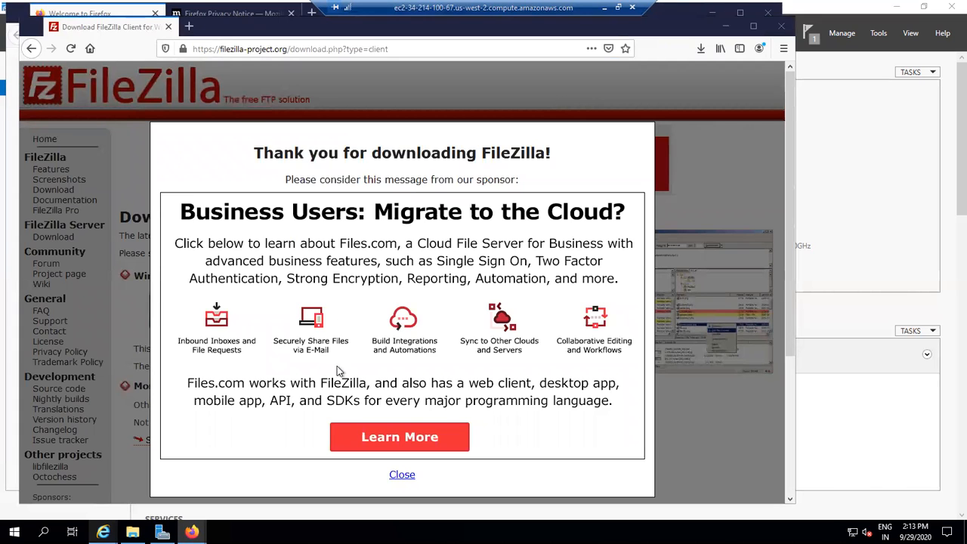
click(402, 475)
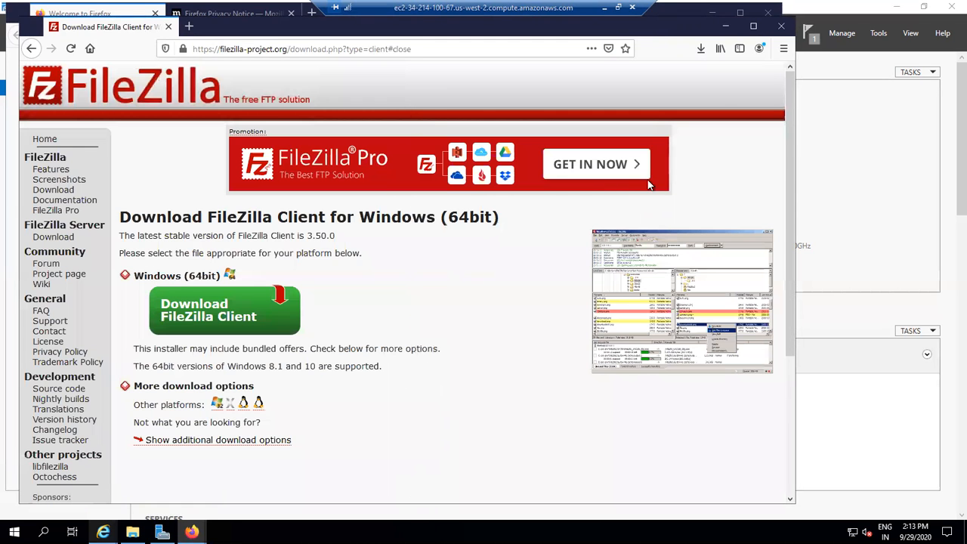
click(702, 50)
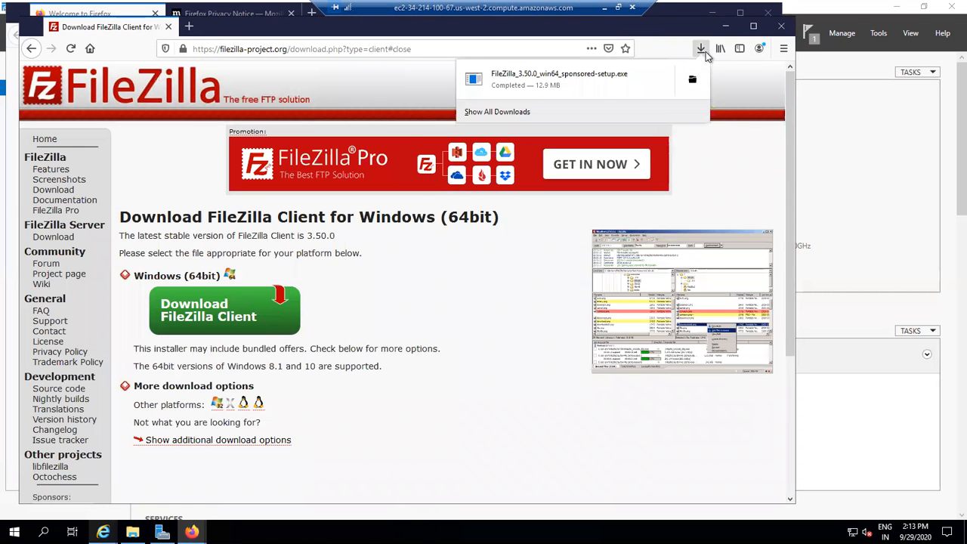
click(599, 75)
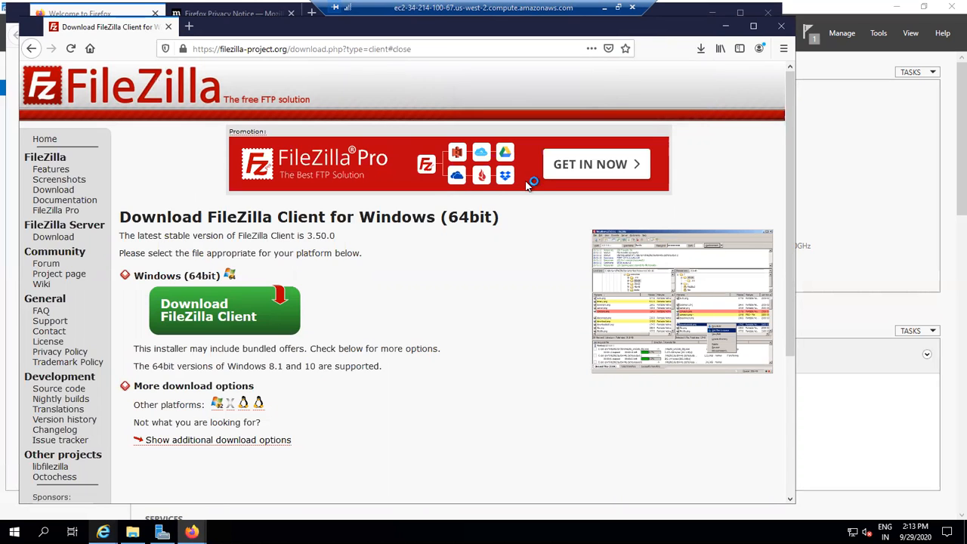
click(725, 26)
click(713, 14)
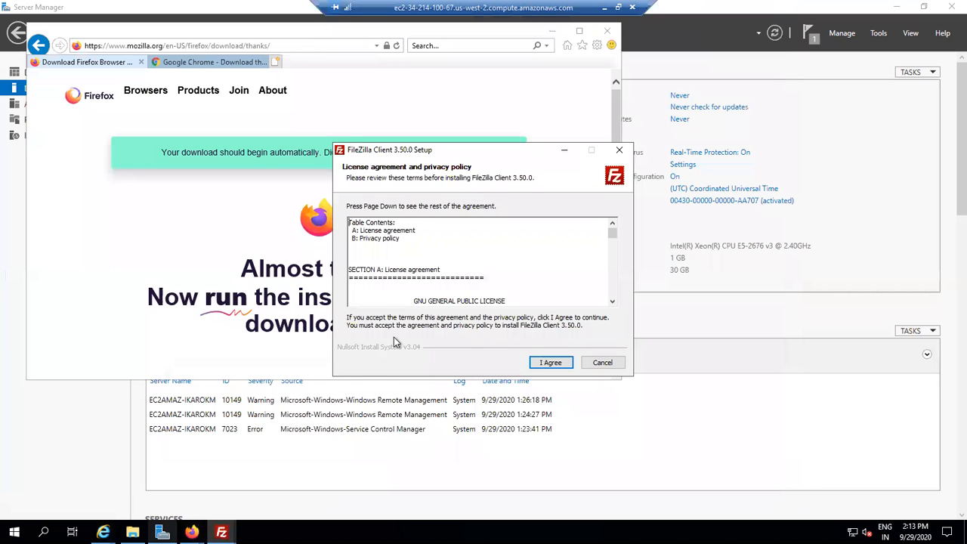
- Accept the FileZilla license and step through the setup with the default user, folder and Start Menu options
click(544, 364)
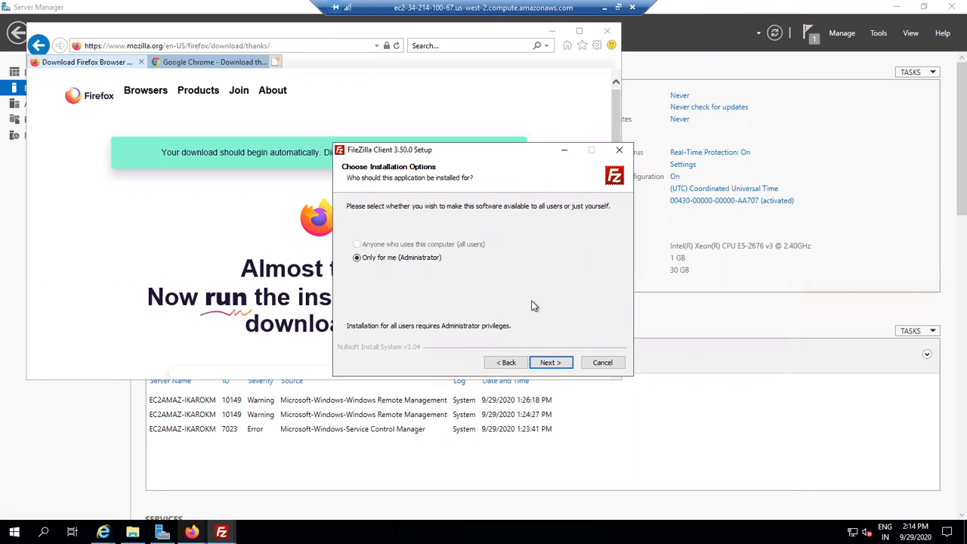
click(550, 366)
click(550, 363)
click(550, 363)
click(549, 362)
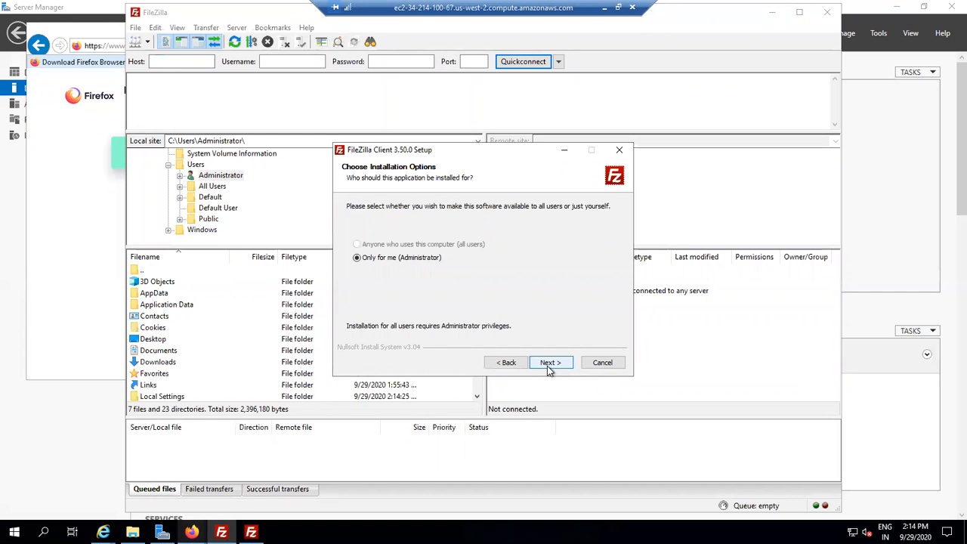
click(549, 365)
click(550, 364)
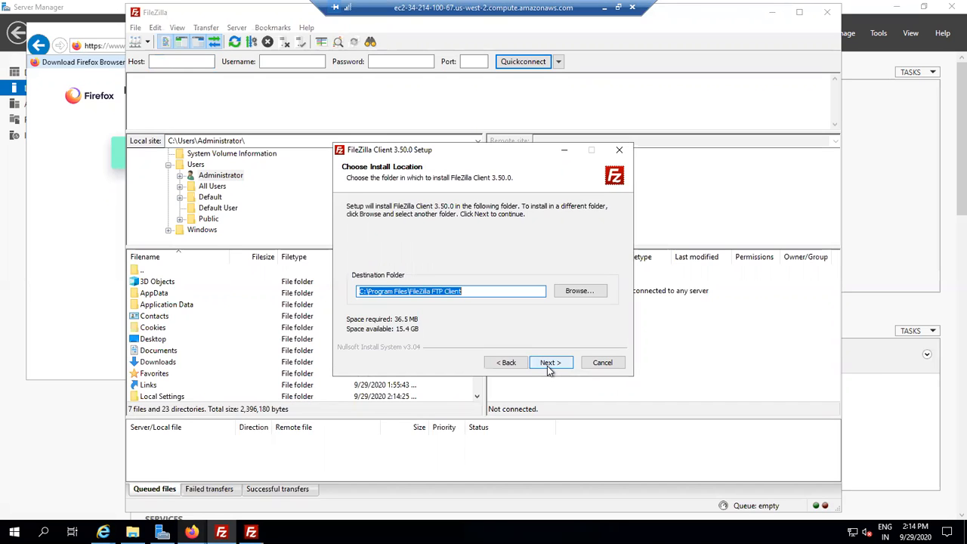
click(547, 366)
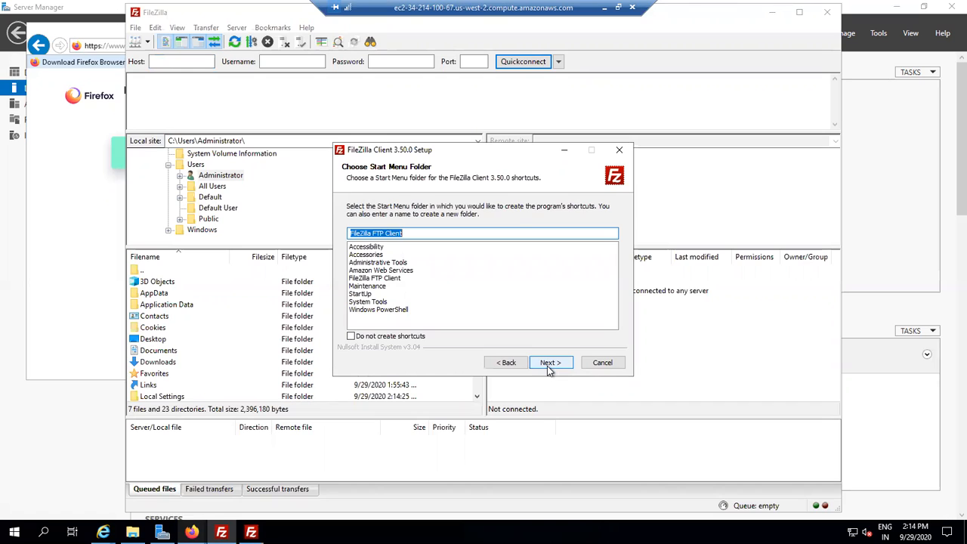
click(547, 366)
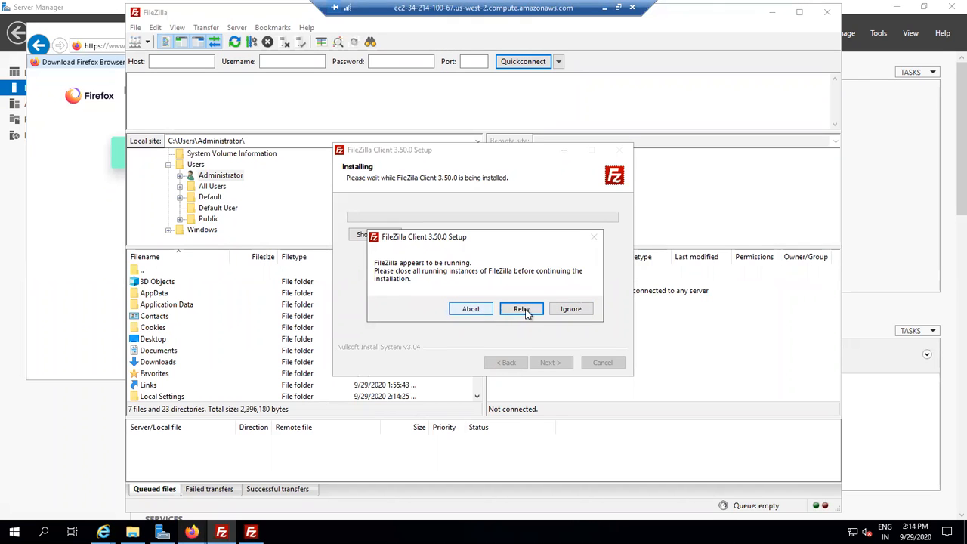
- Retry past the running-instance warning, ignore the file error, then abort and close the FileZilla setup
click(558, 312)
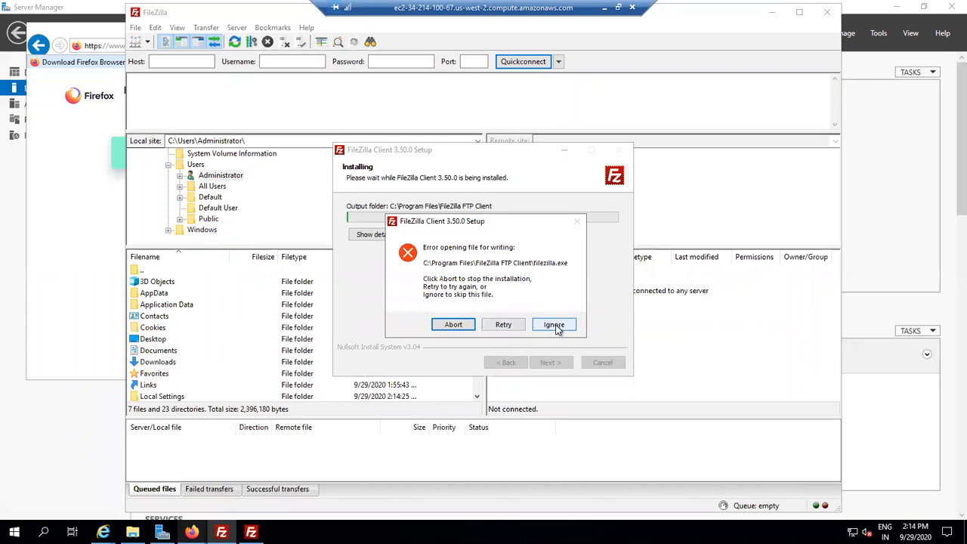
click(556, 325)
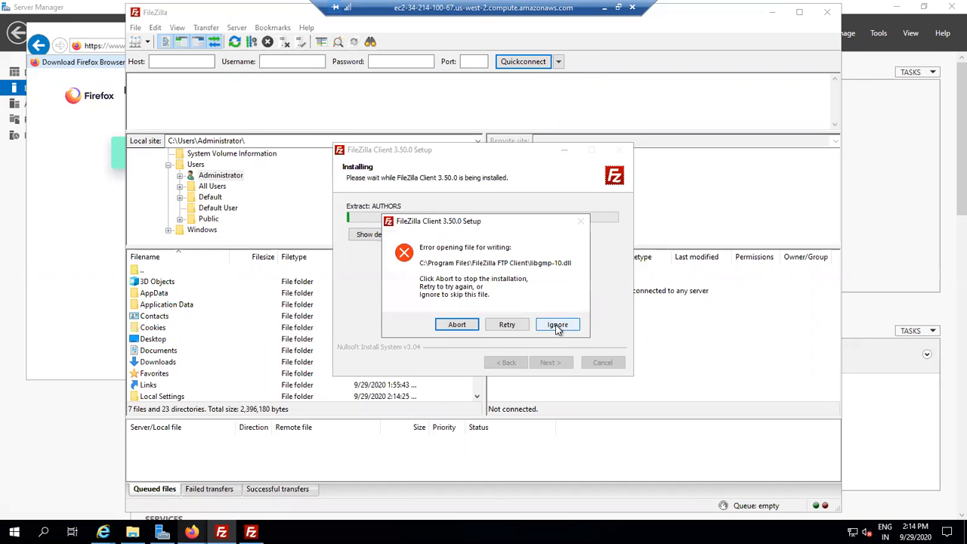
click(456, 327)
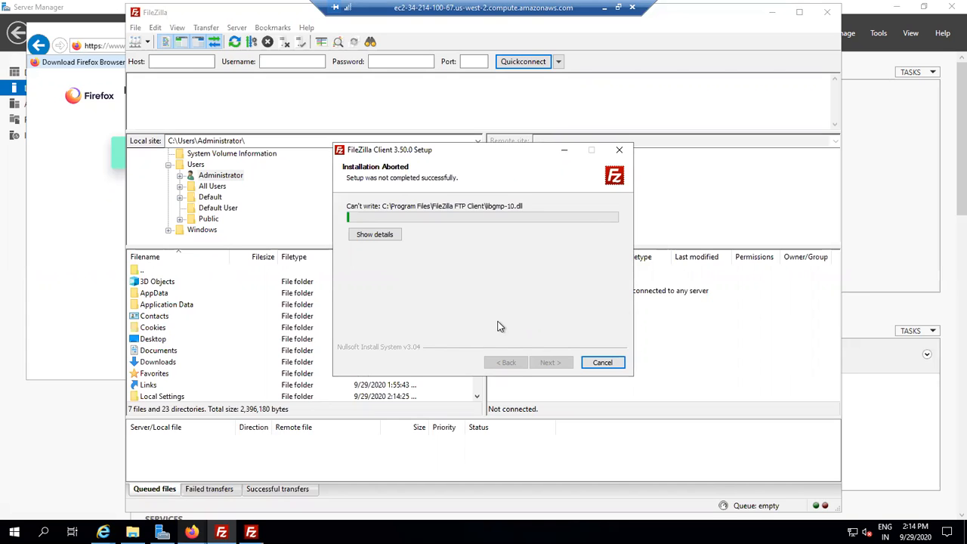
click(602, 363)
click(543, 344)
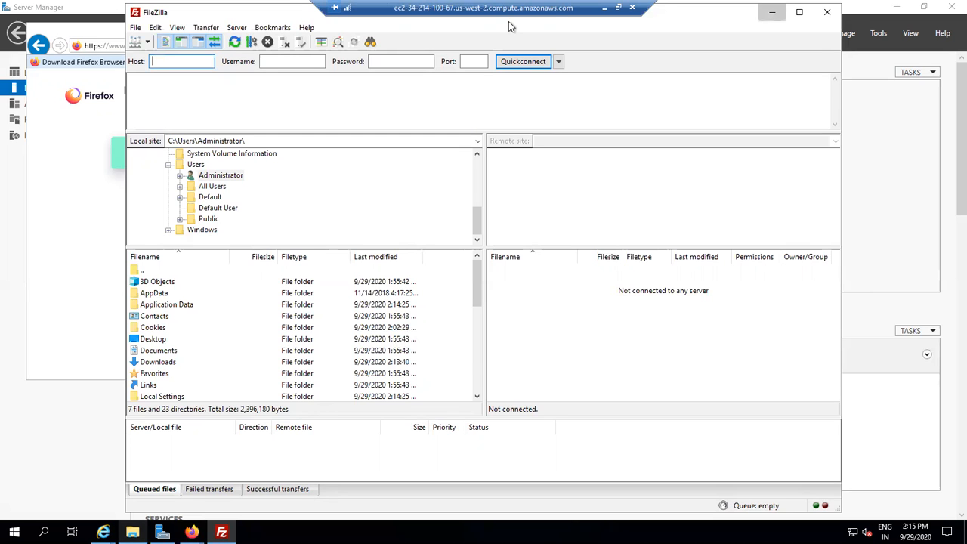
- Minimize FileZilla, Internet Explorer and Server Manager, then open File Explorer at This PC and minimize it
click(772, 13)
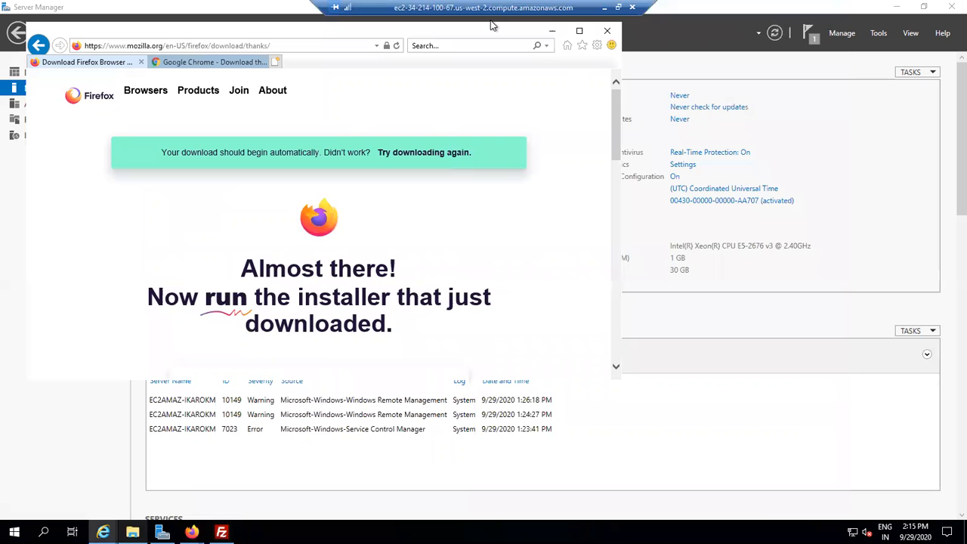
click(552, 31)
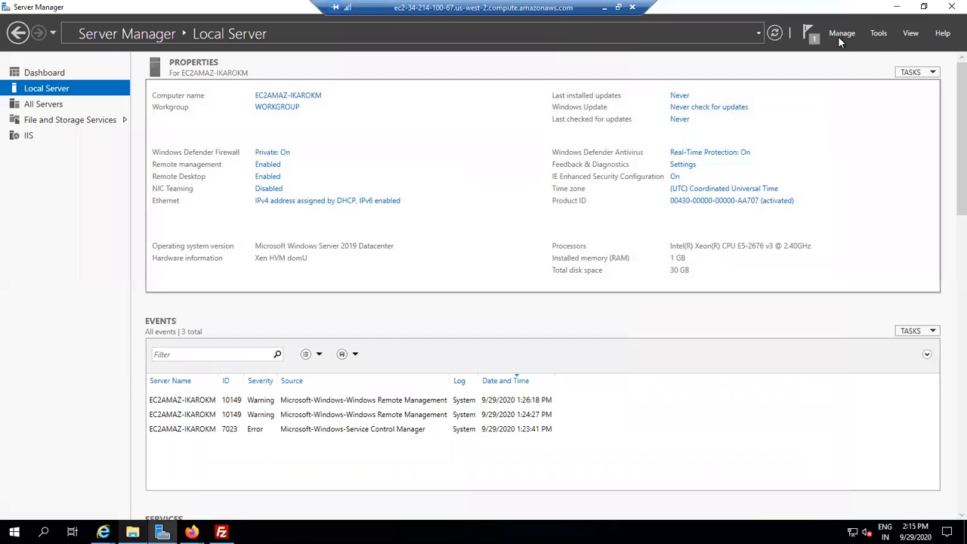
click(896, 7)
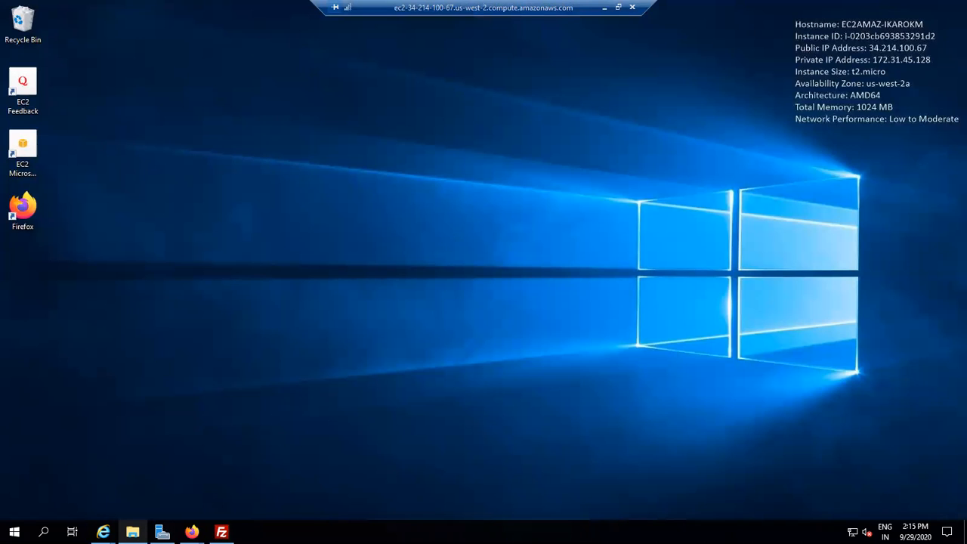
click(132, 532)
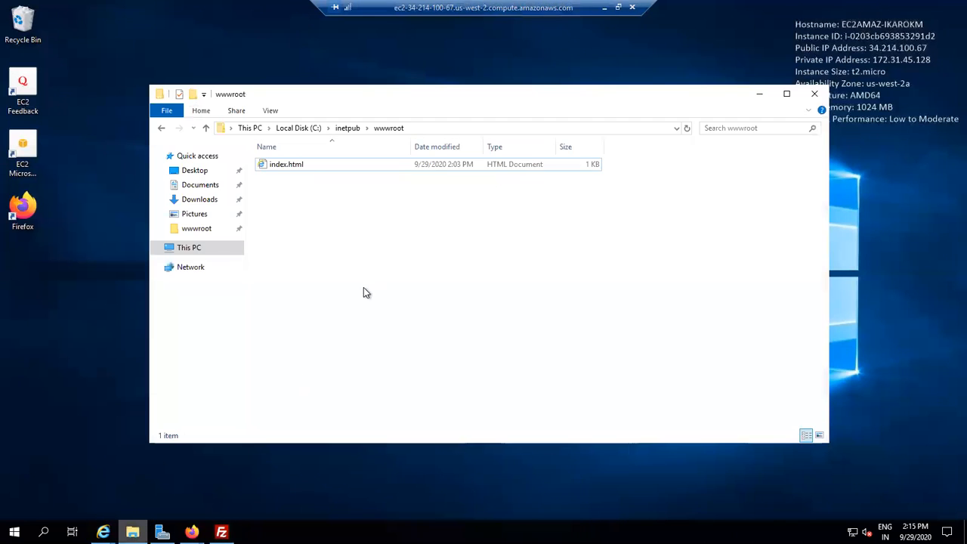
click(189, 251)
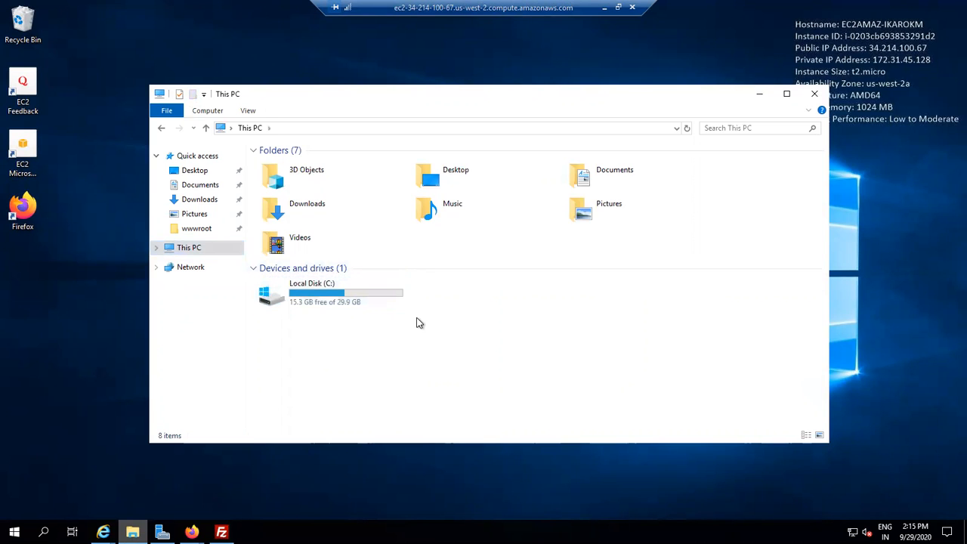
click(757, 94)
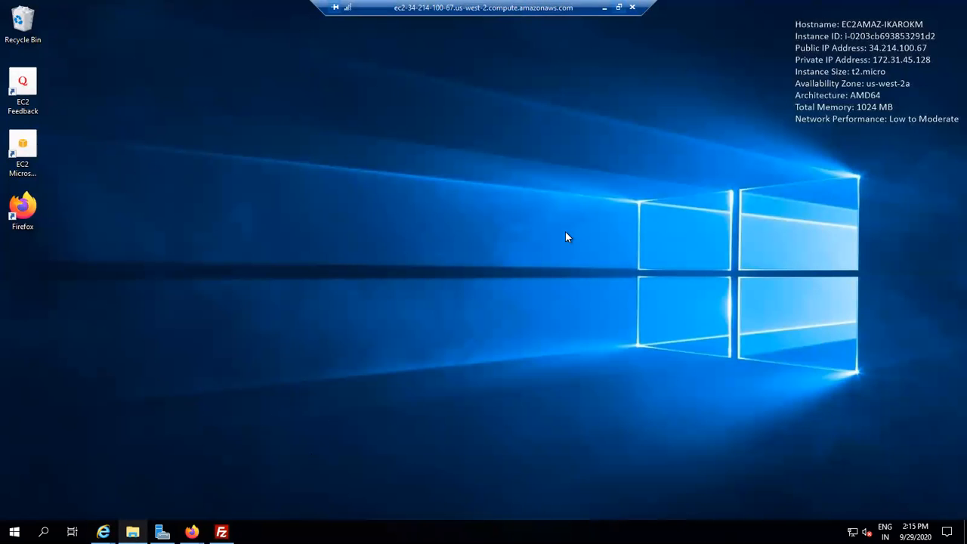
- Leave the full-screen remote desktop session and minimize the local browser window
key(ctrl+alt+Pause)
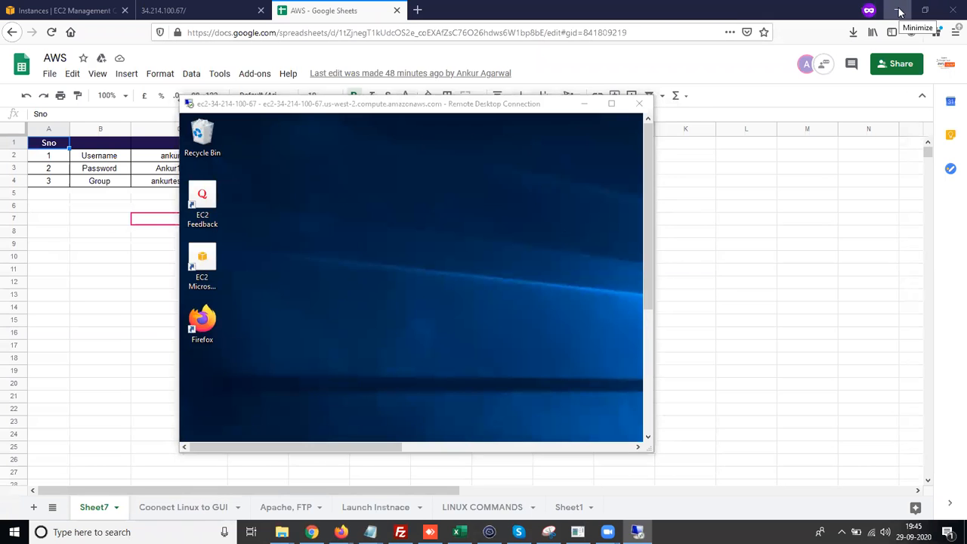
click(900, 10)
click(899, 11)
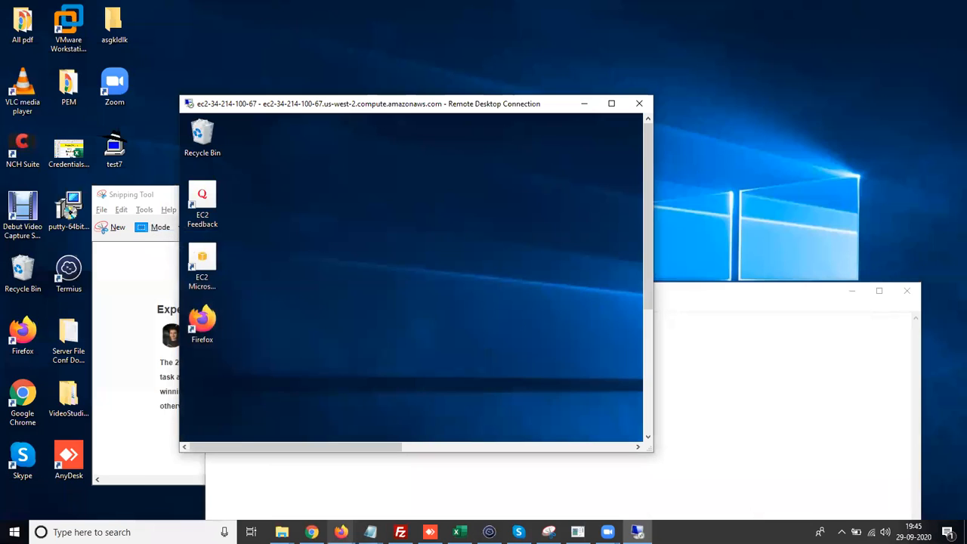
- Switch to the local AWS Google Sheets browser window
click(282, 532)
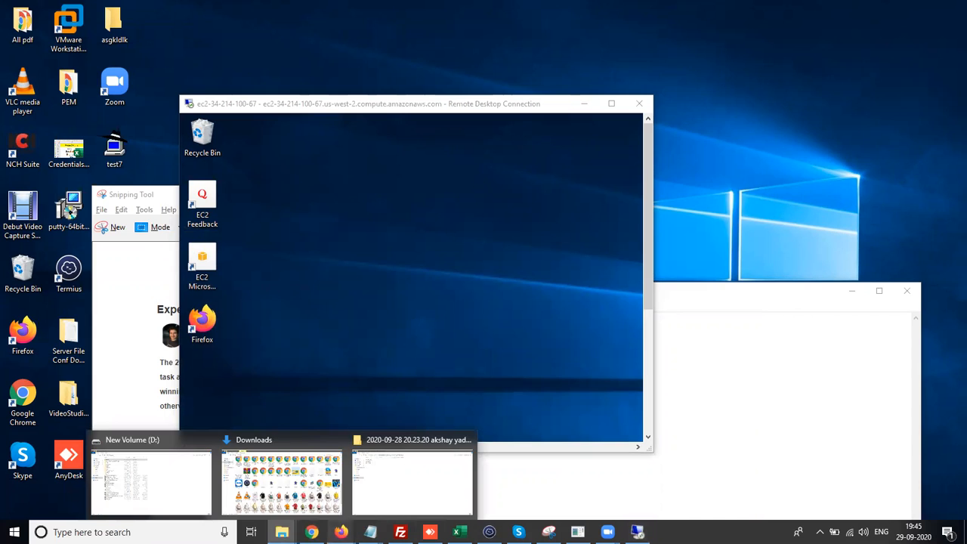
mouse_move(341, 532)
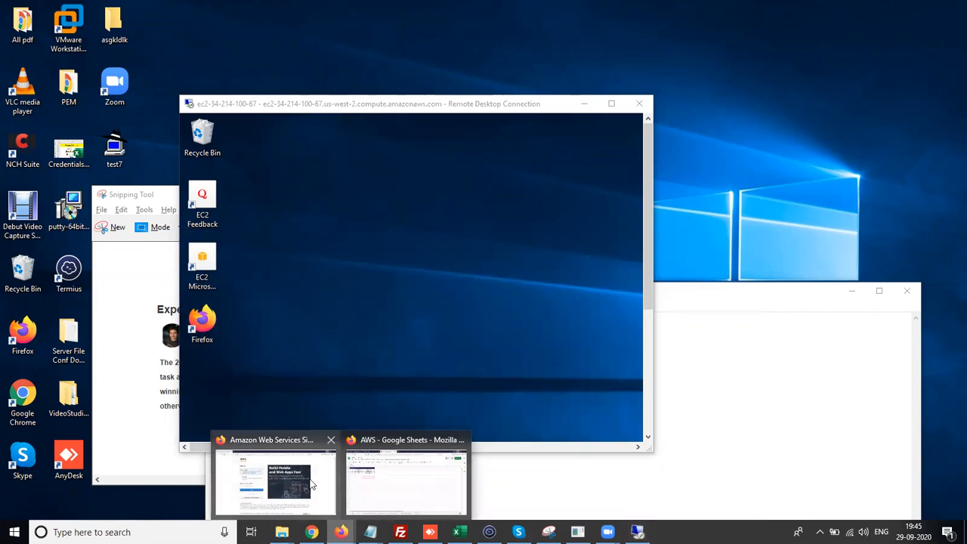
click(367, 483)
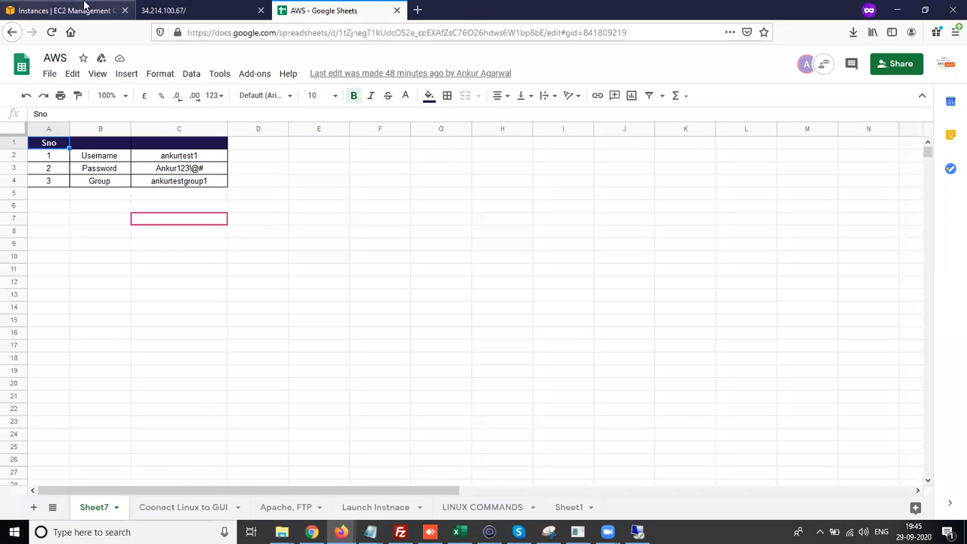
- Open the EC2 Management Console tab and go to the Elastic Block Store Volumes list
click(117, 8)
drag(143, 186, 137, 235)
click(34, 359)
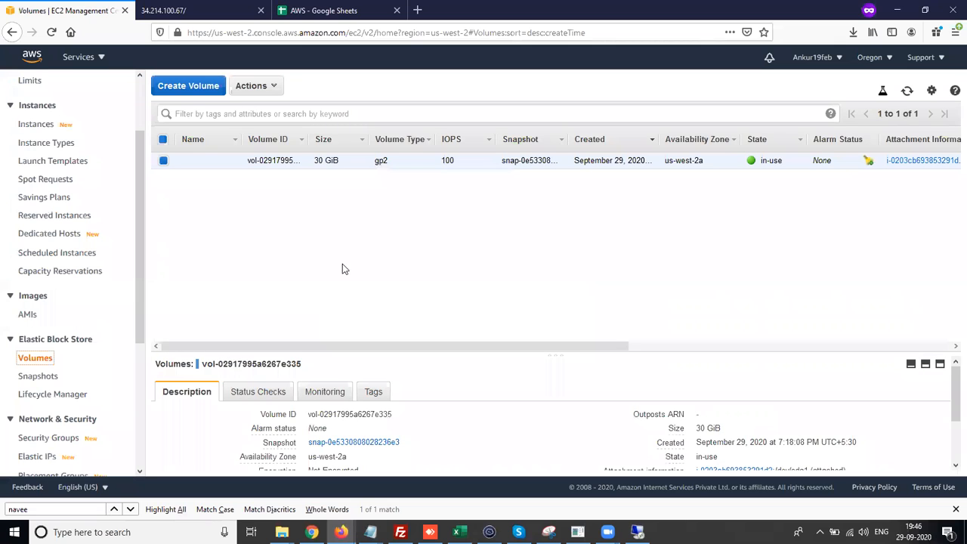
- Create a new 20 GiB General Purpose SSD (gp2) volume in availability zone us-west-2a
click(196, 86)
double_click(210, 188)
key(BackSpace)
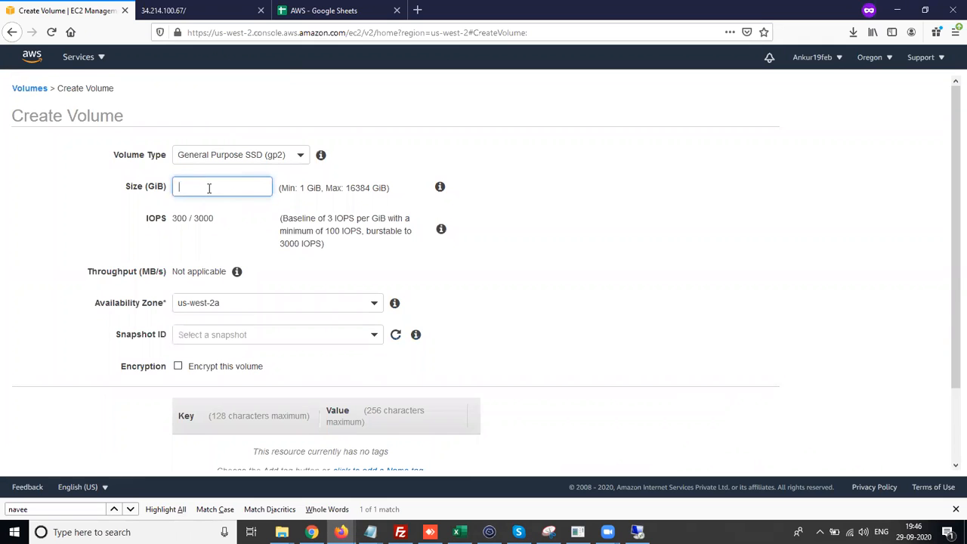
click(249, 225)
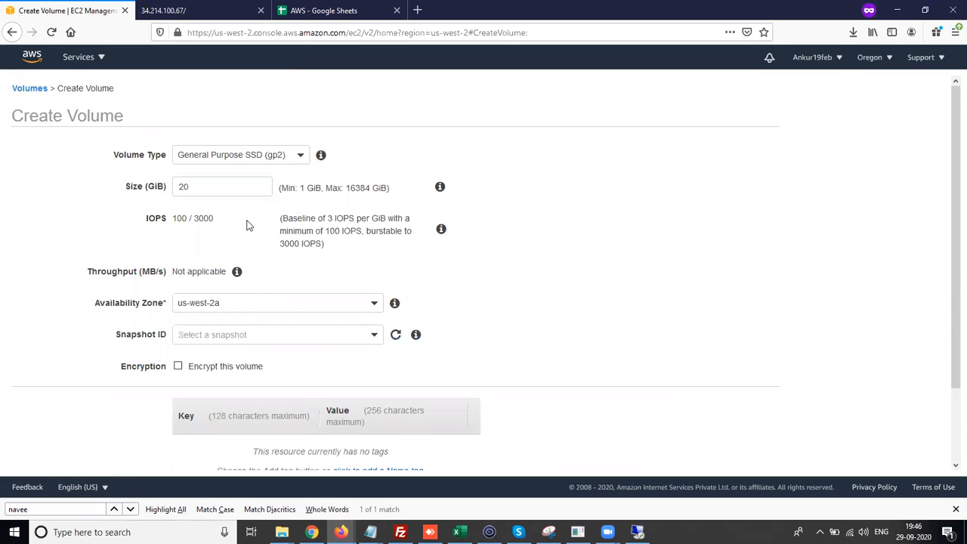
scroll(248, 225, down, 2)
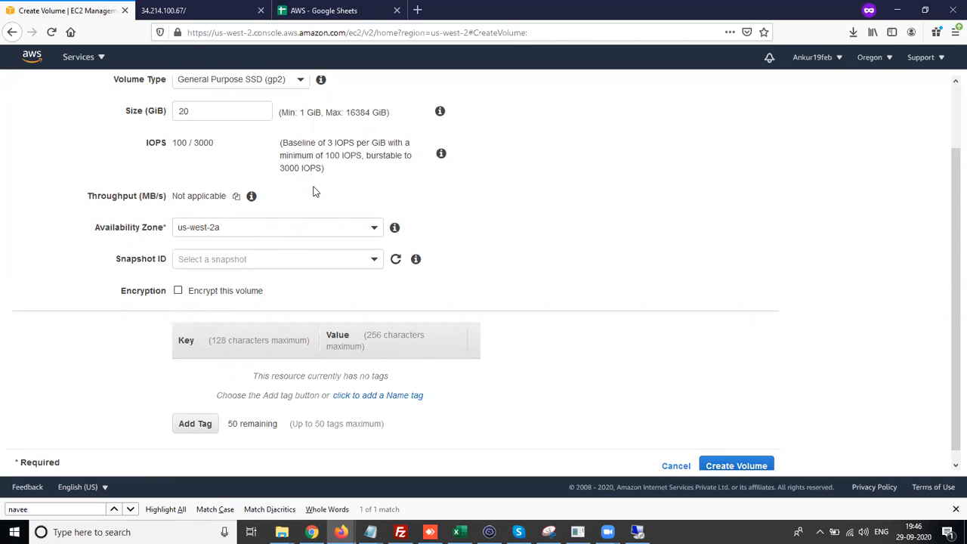
click(268, 238)
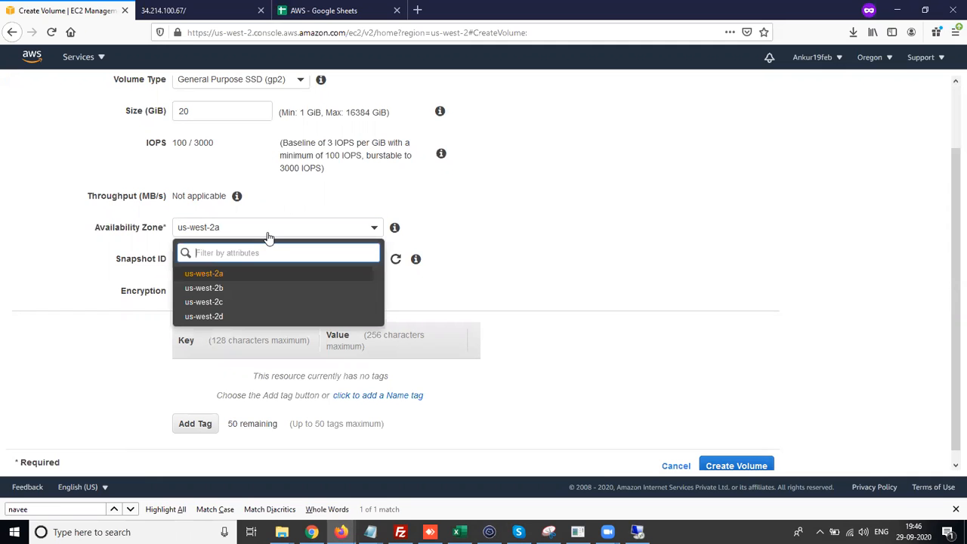
click(219, 276)
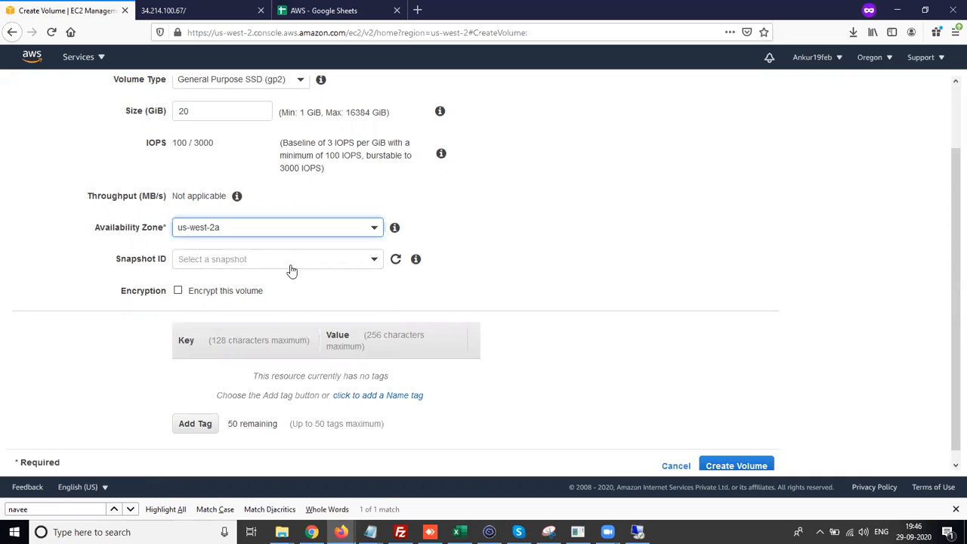
scroll(362, 291, down, 1)
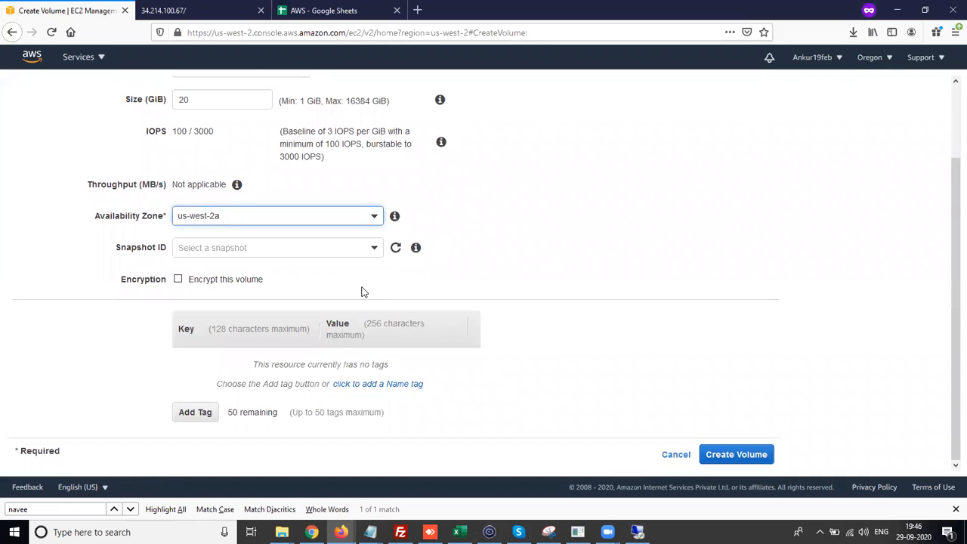
click(747, 456)
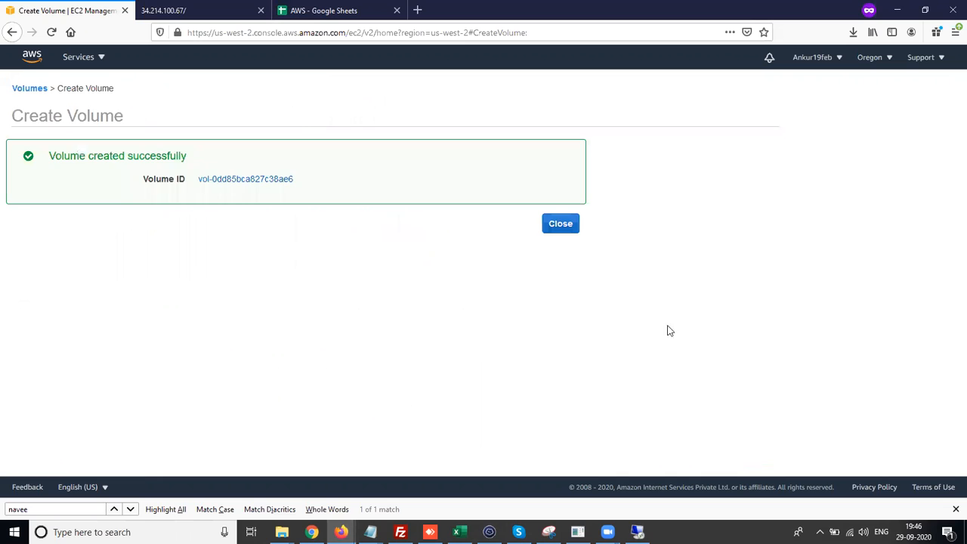
click(568, 225)
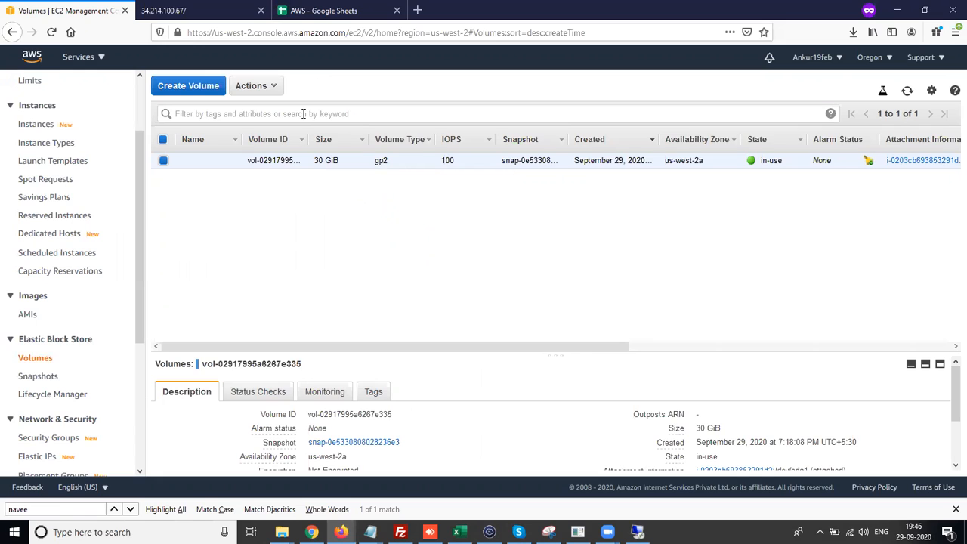
- Refresh the volume list and attach the new 20 GiB volume to the running instance as device xvdf
click(907, 91)
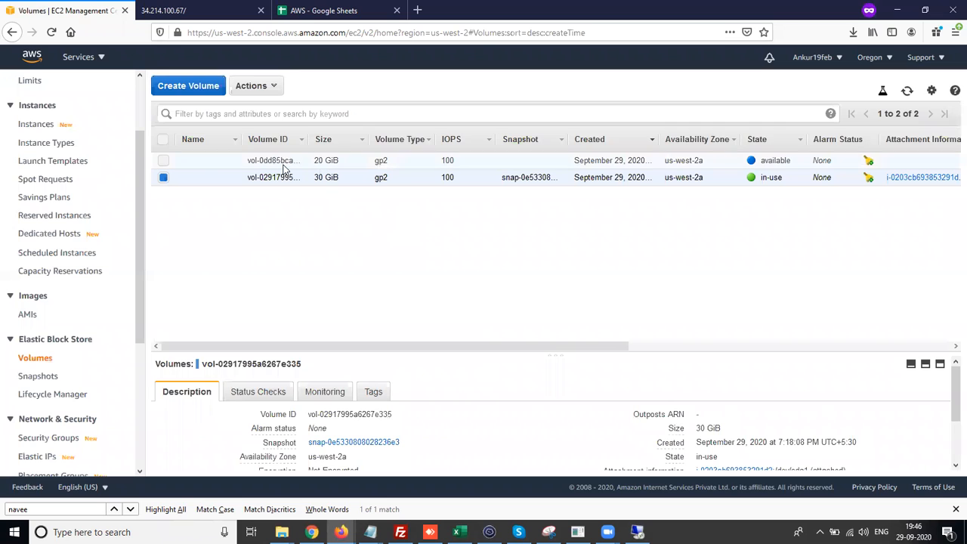
click(164, 178)
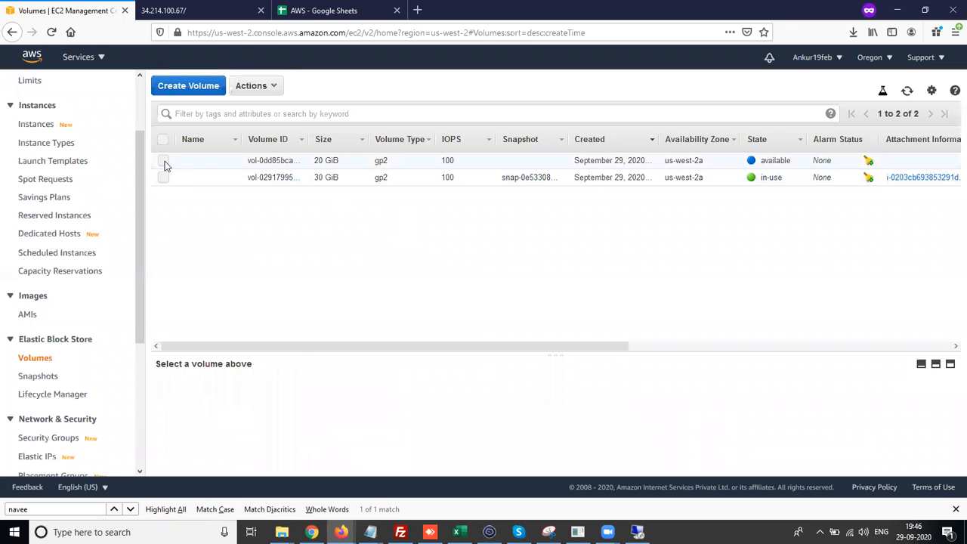
click(164, 161)
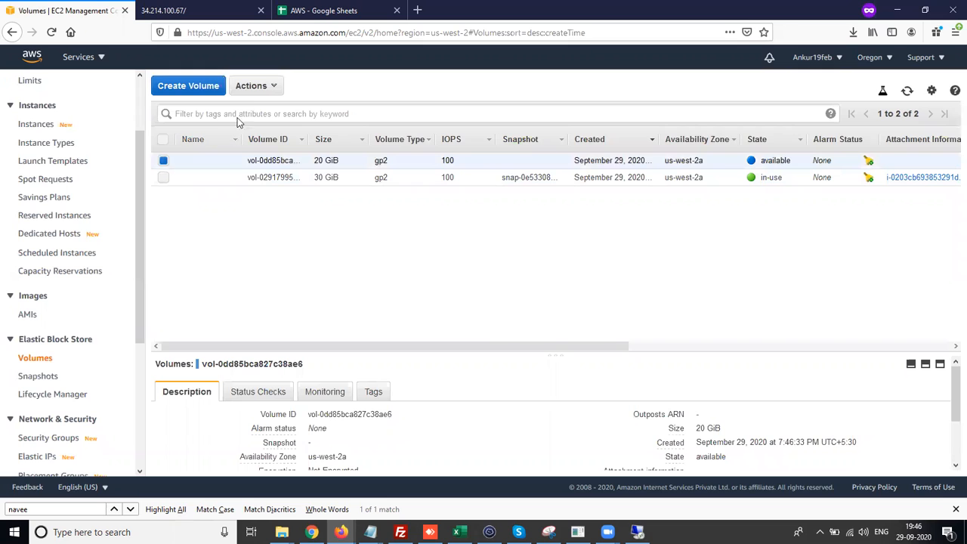
click(259, 88)
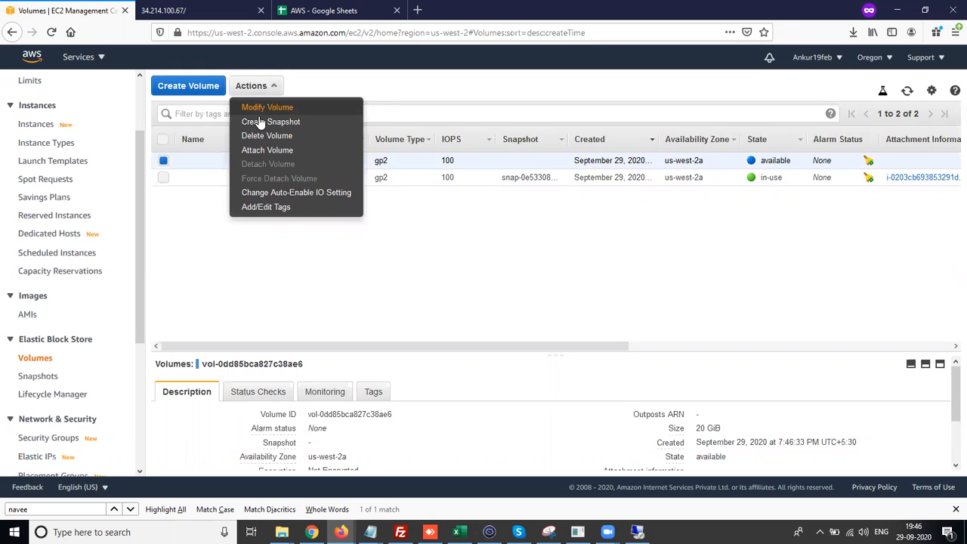
click(256, 149)
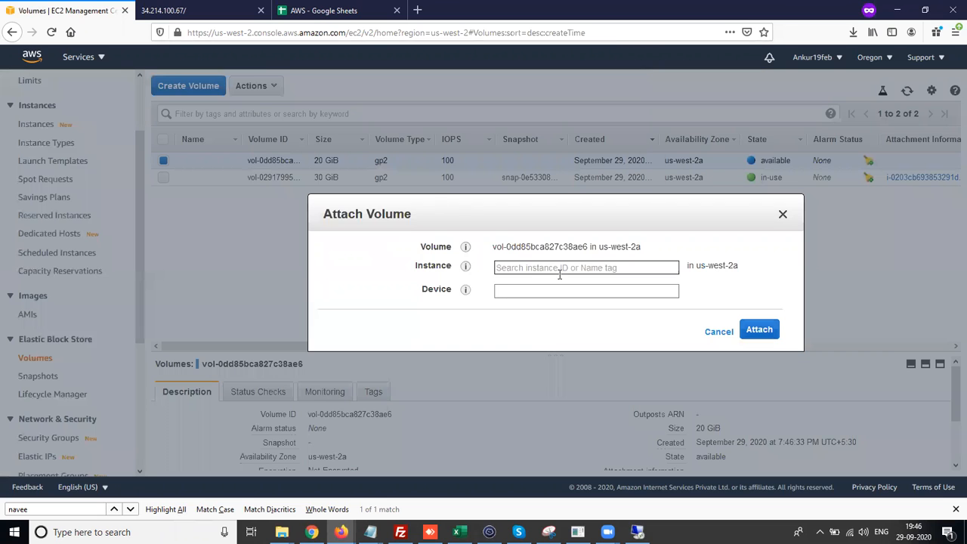
click(666, 268)
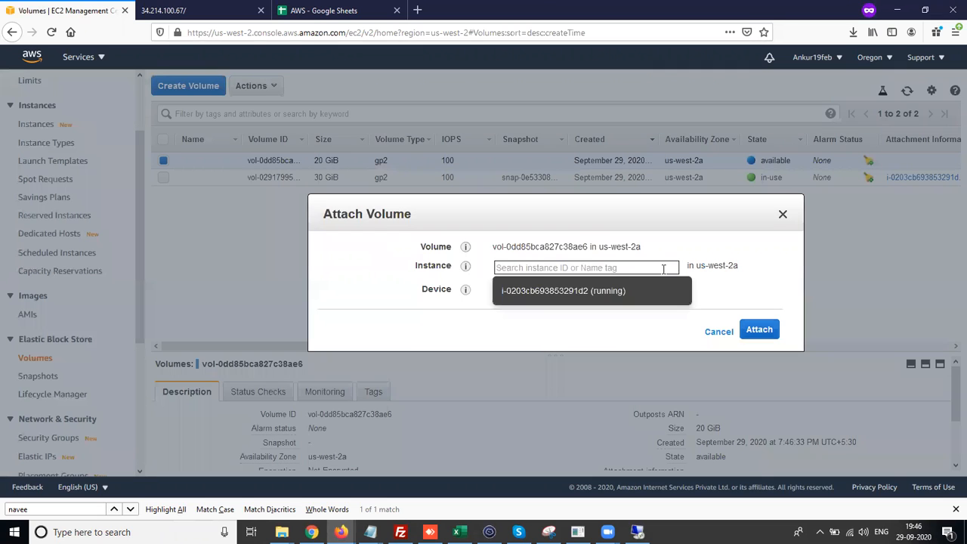
click(623, 294)
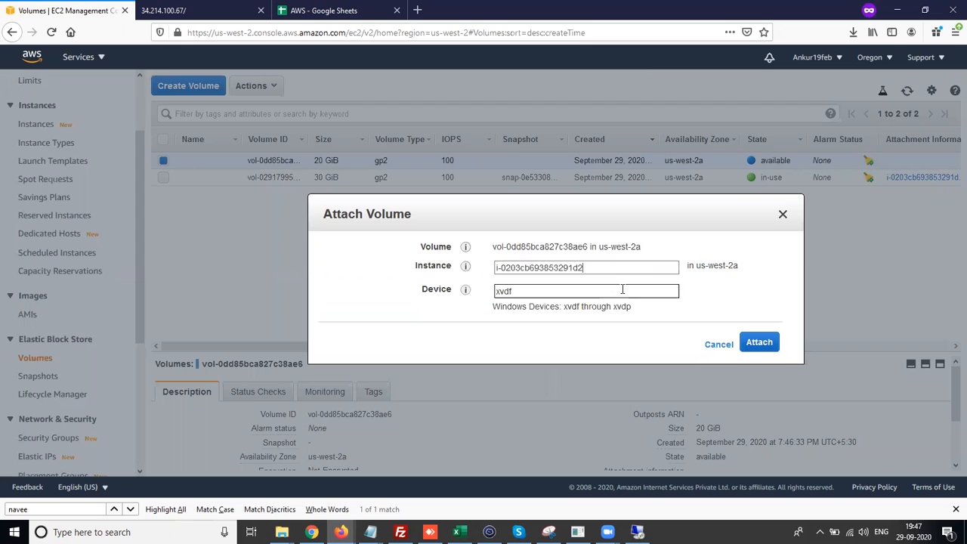
click(562, 293)
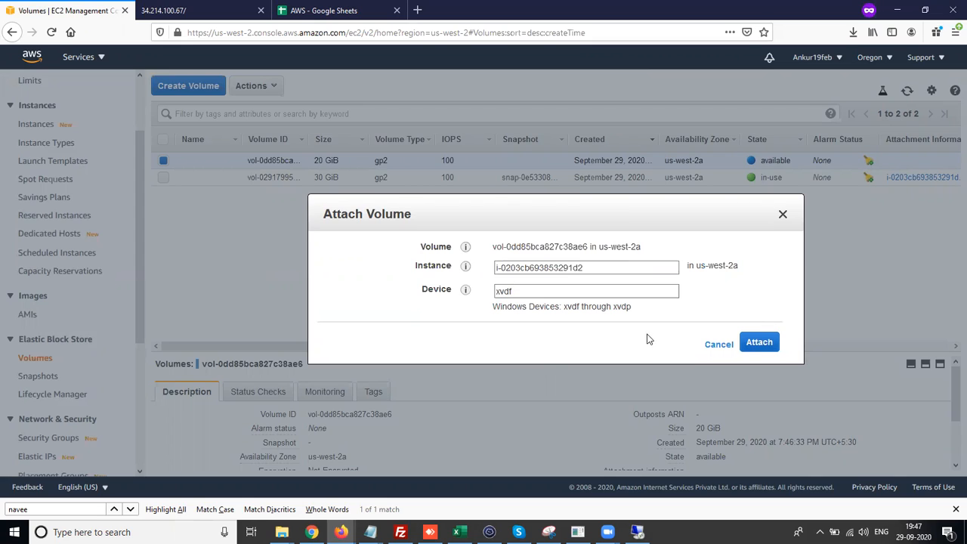
click(759, 342)
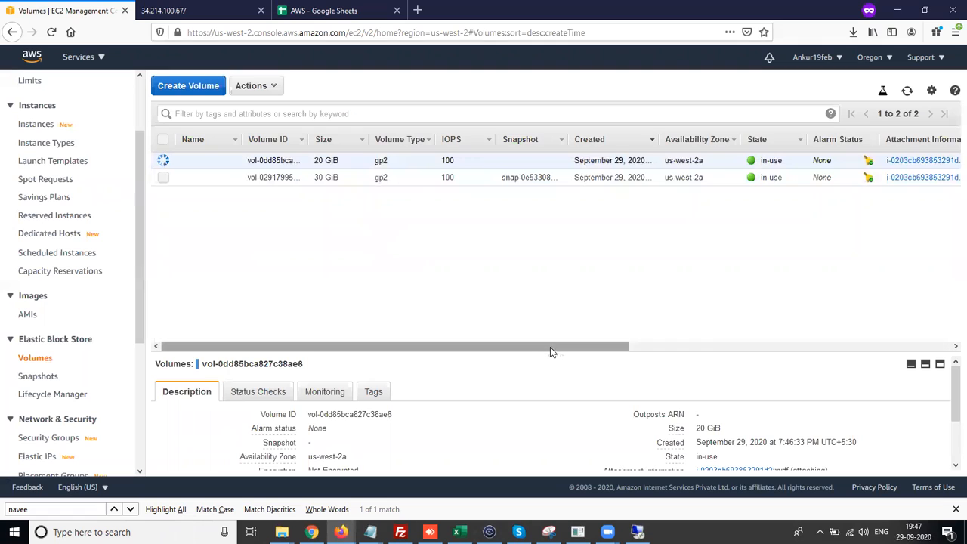
- Return to the remote desktop session and maximize its window
drag(633, 348, 505, 345)
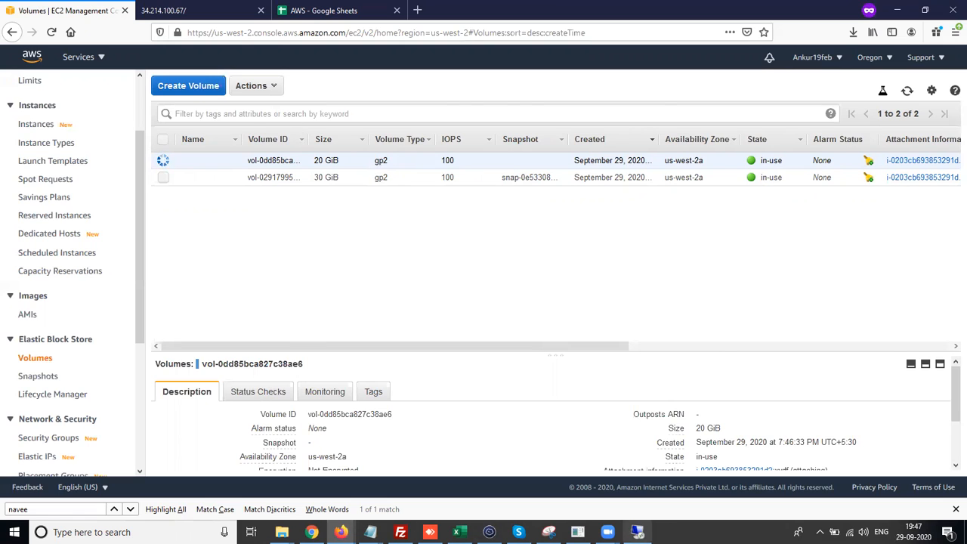
click(637, 532)
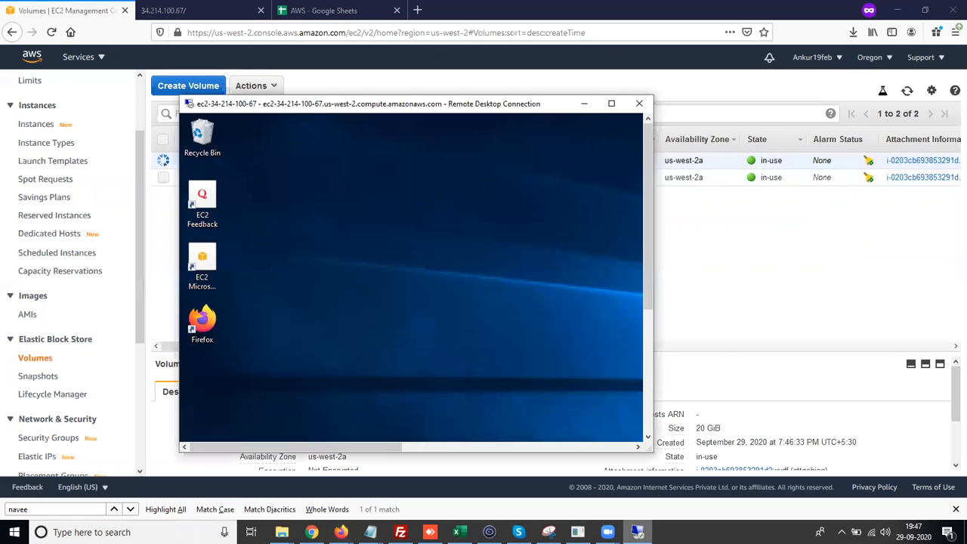
click(612, 104)
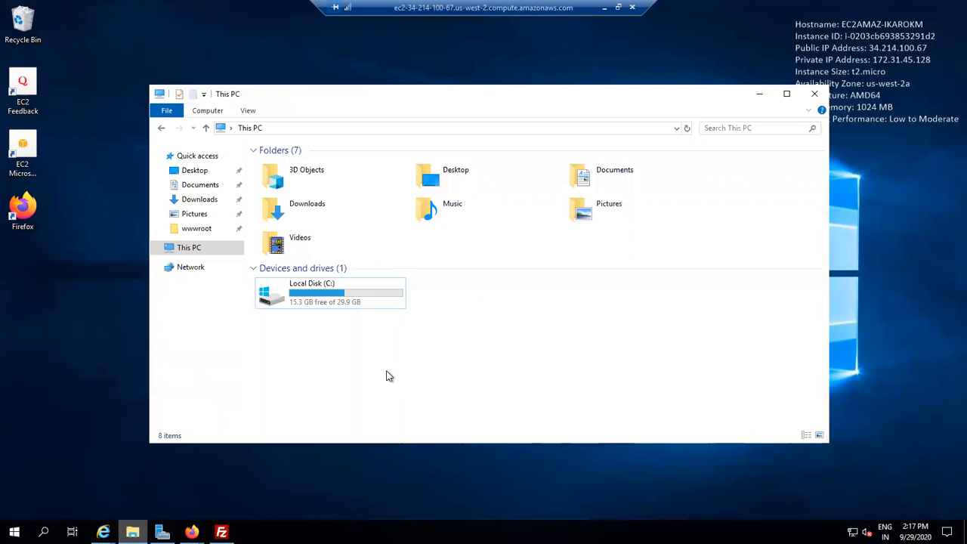
- Refresh File Explorer and switch between This PC and Network to look for the new drive
right_click(386, 373)
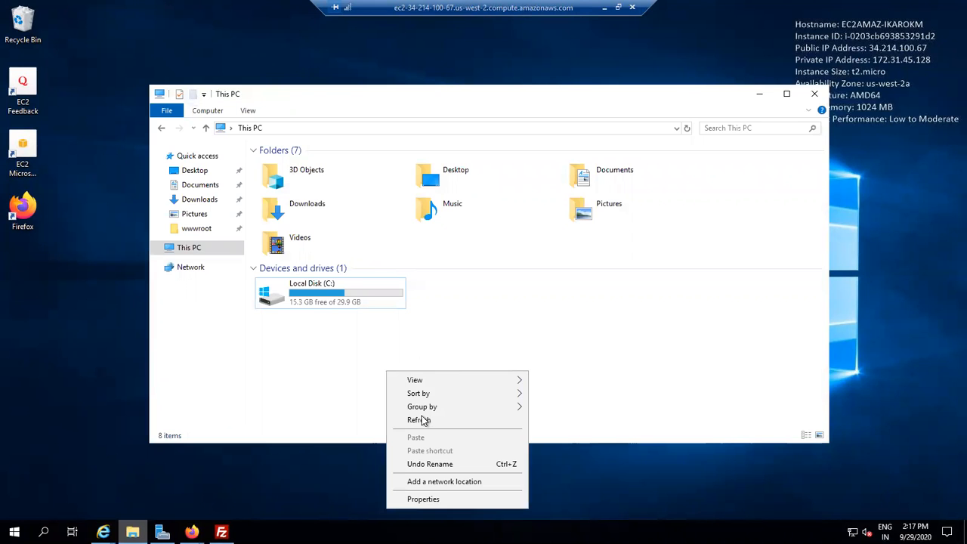
click(419, 420)
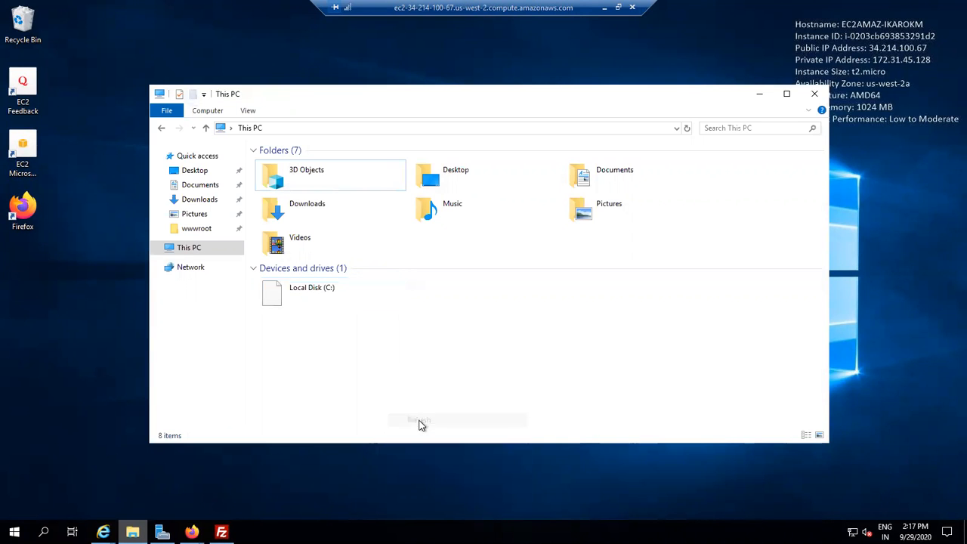
right_click(426, 353)
click(456, 398)
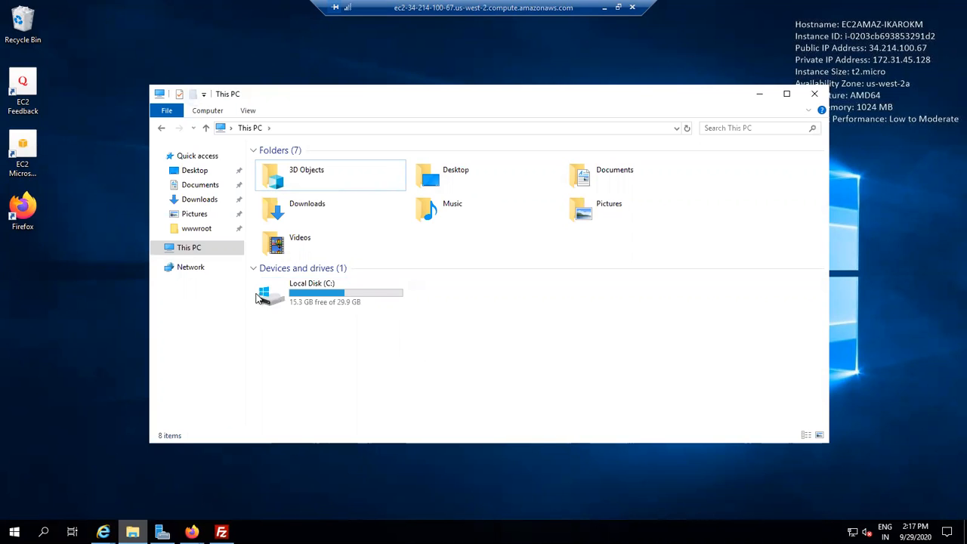
click(187, 253)
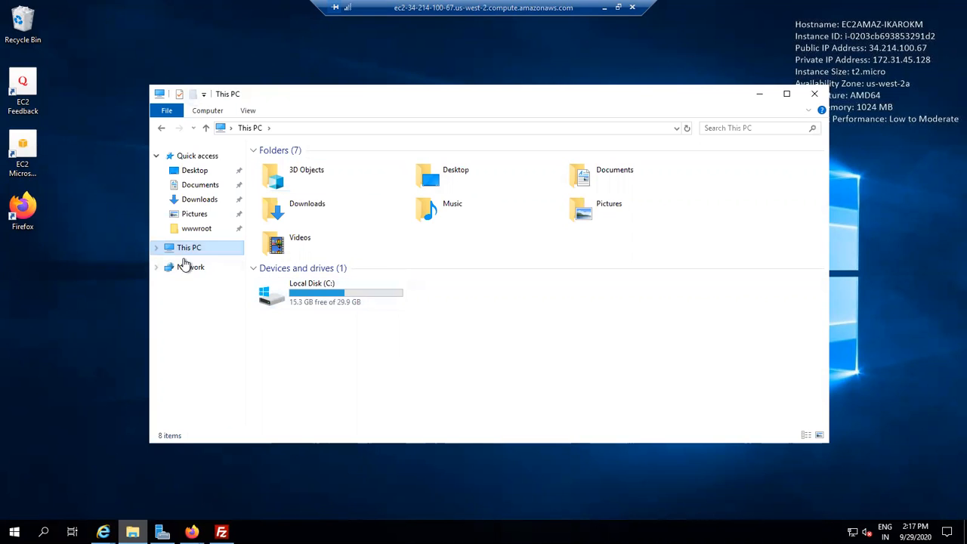
click(184, 270)
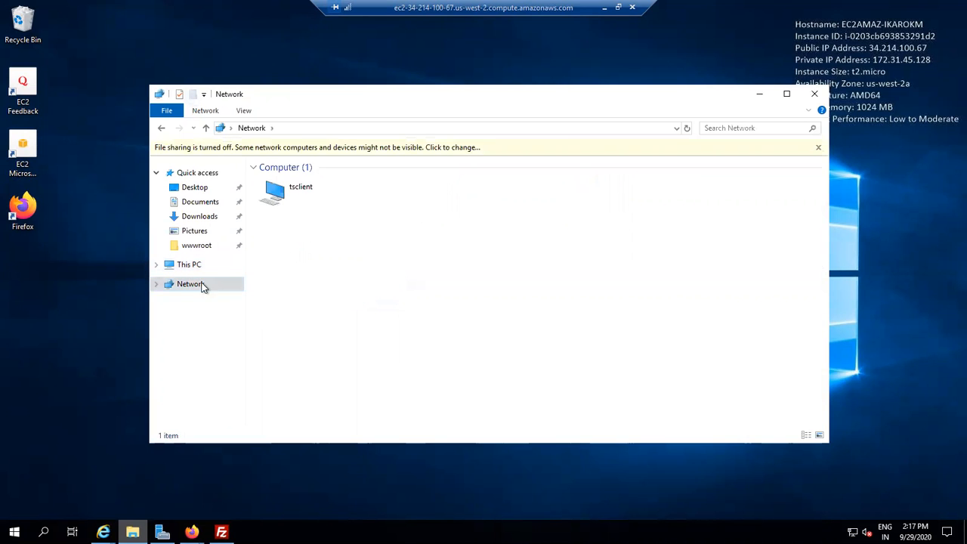
click(190, 266)
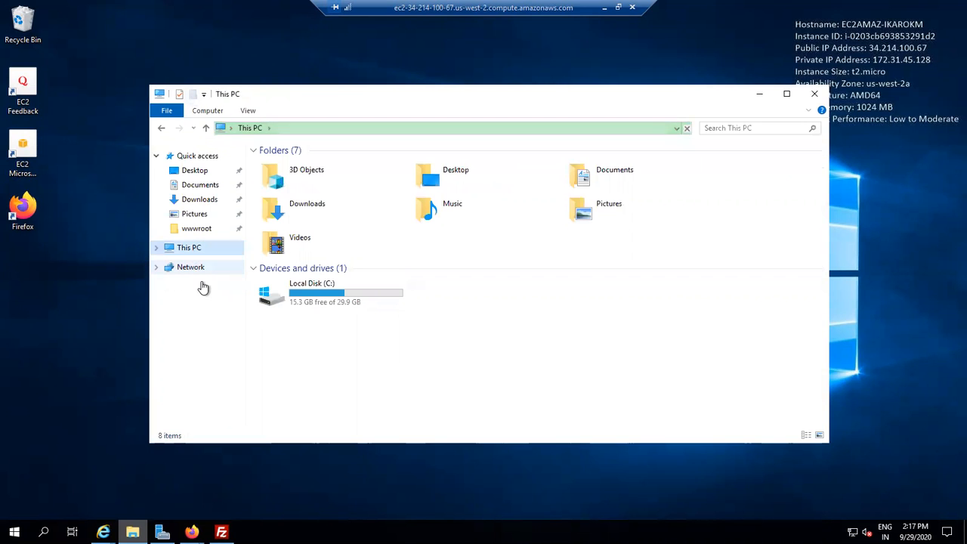
click(194, 270)
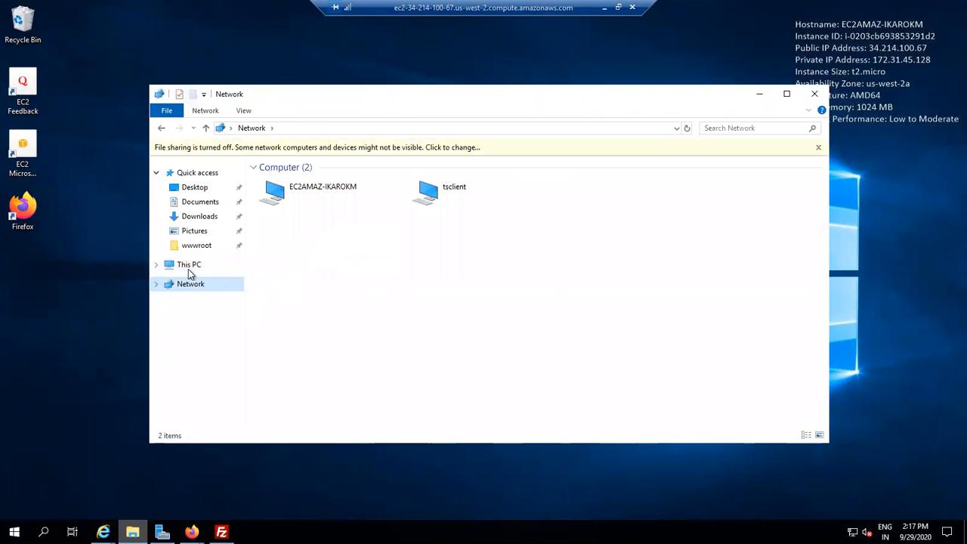
click(188, 266)
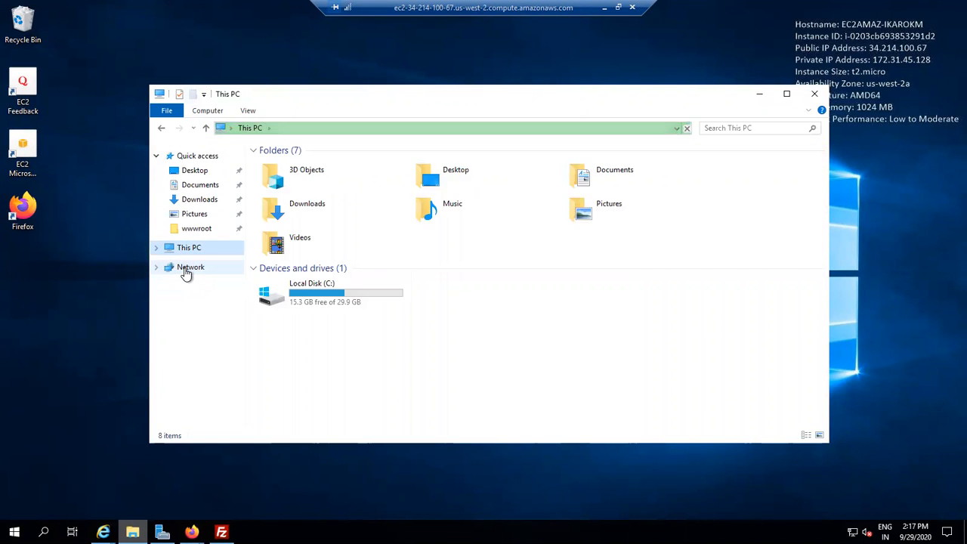
right_click(339, 341)
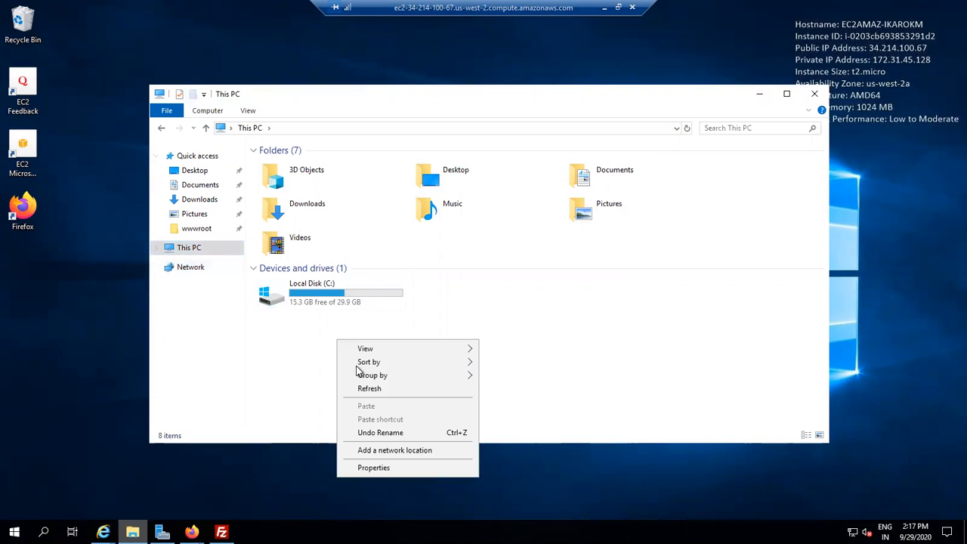
click(363, 388)
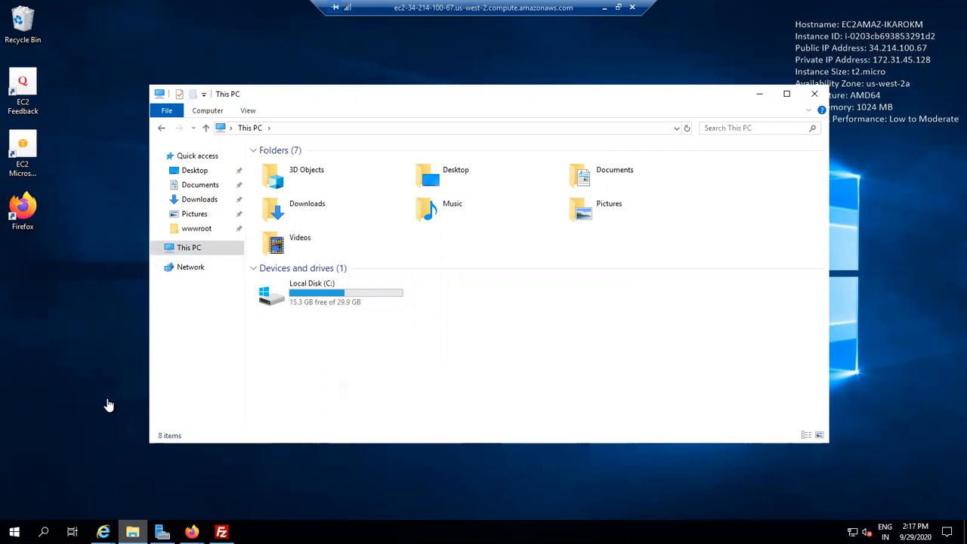
- Open Computer Management from the Start search and switch to its Disk Management view
click(43, 531)
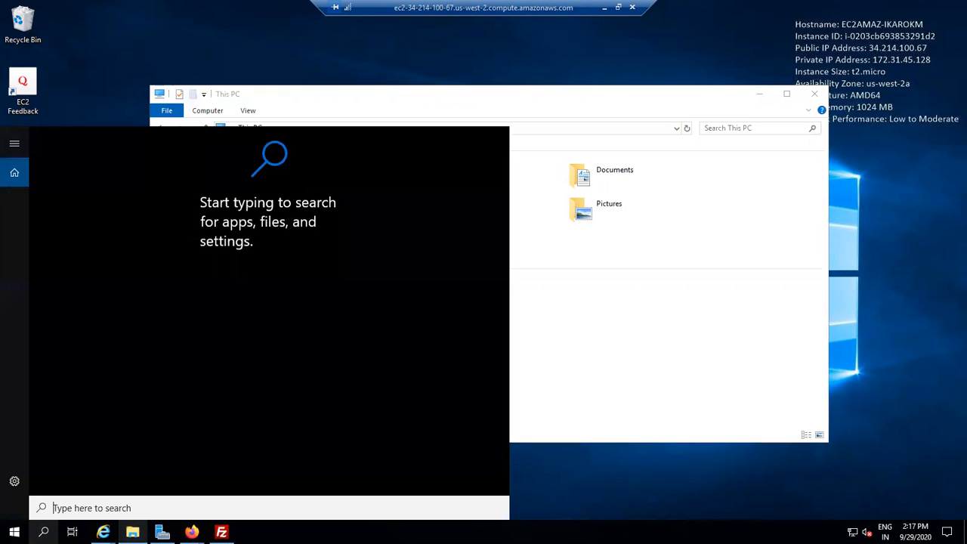
text(co)
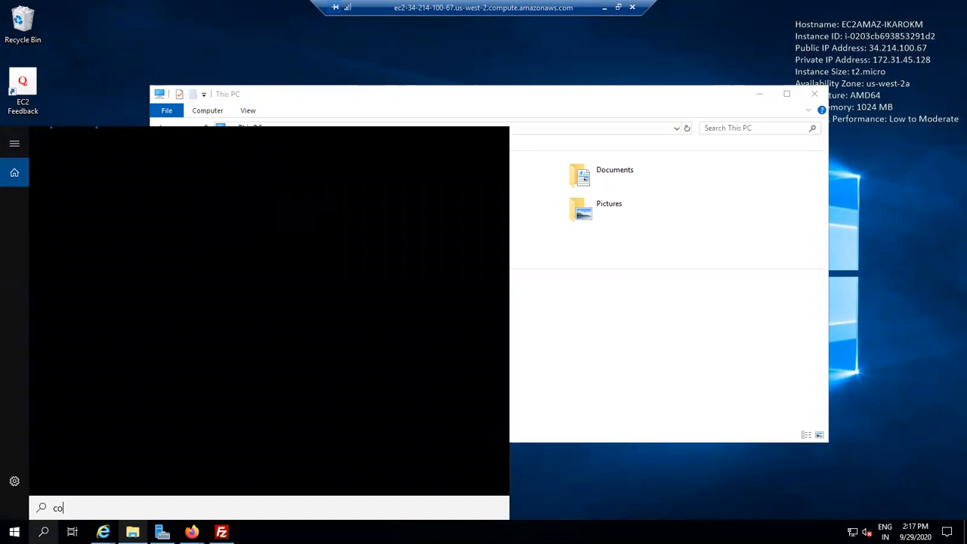
text(mpu)
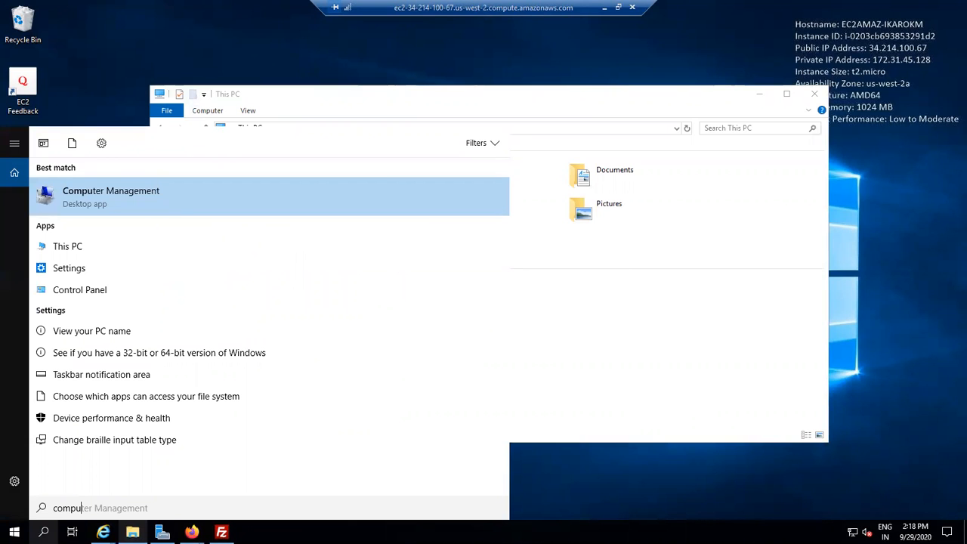
key(Return)
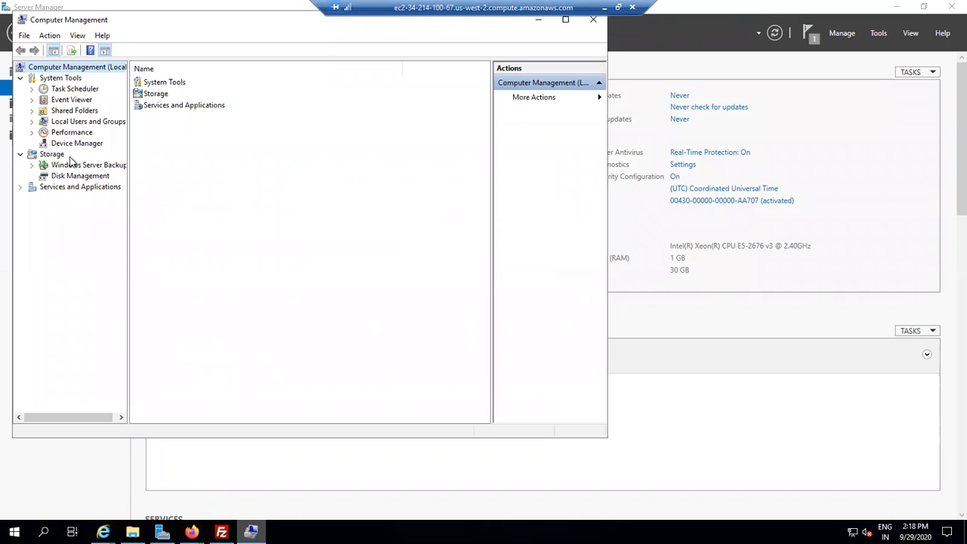
click(68, 177)
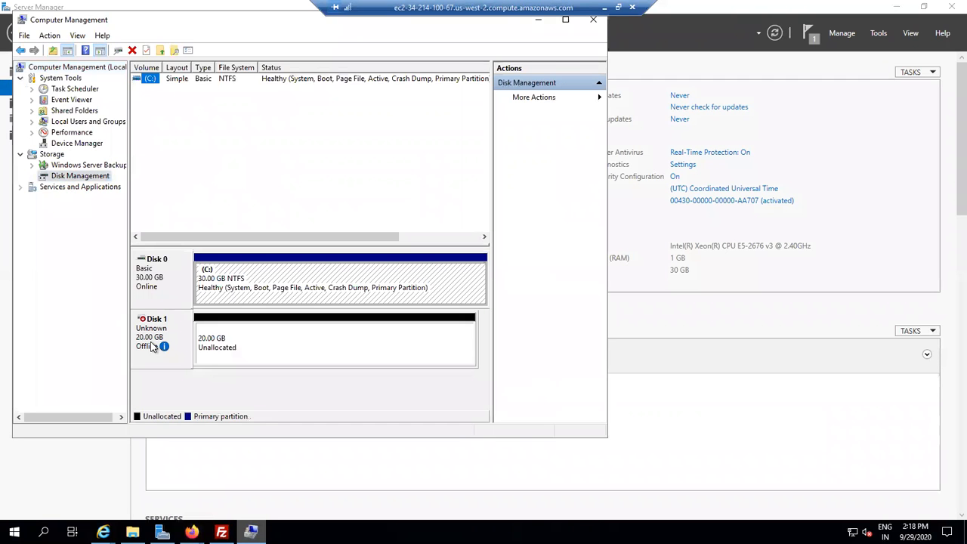
- Bring Disk 1 online and initialize it with the MBR (Master Boot Record) partition style
right_click(209, 345)
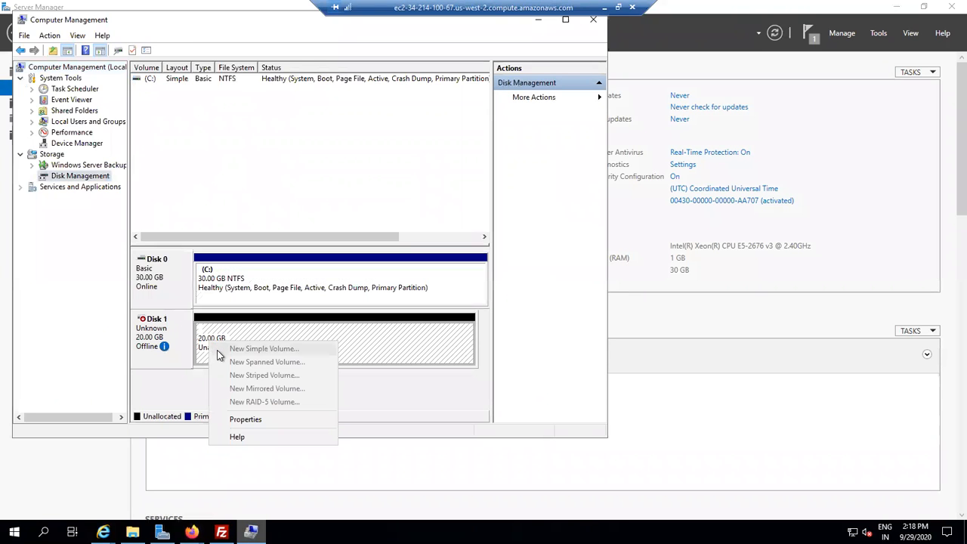
right_click(181, 346)
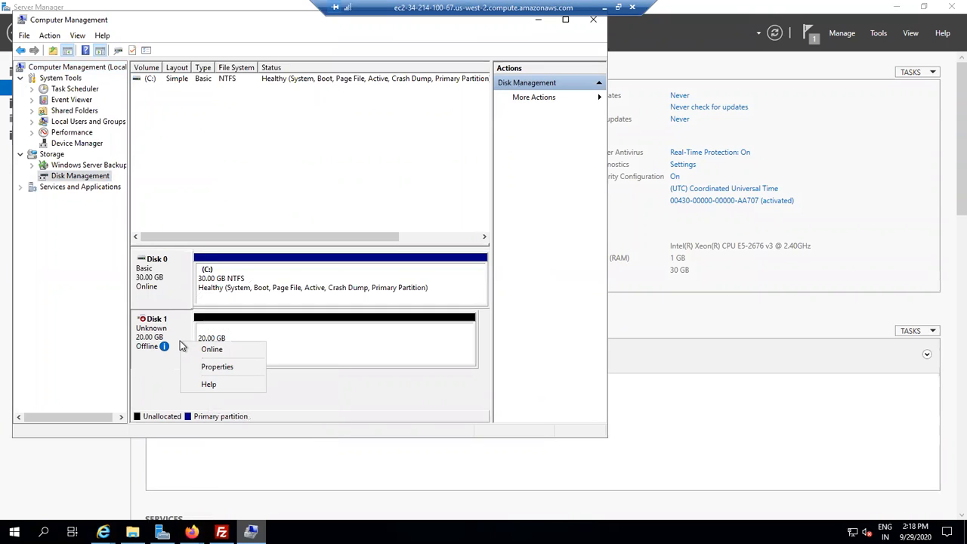
click(194, 351)
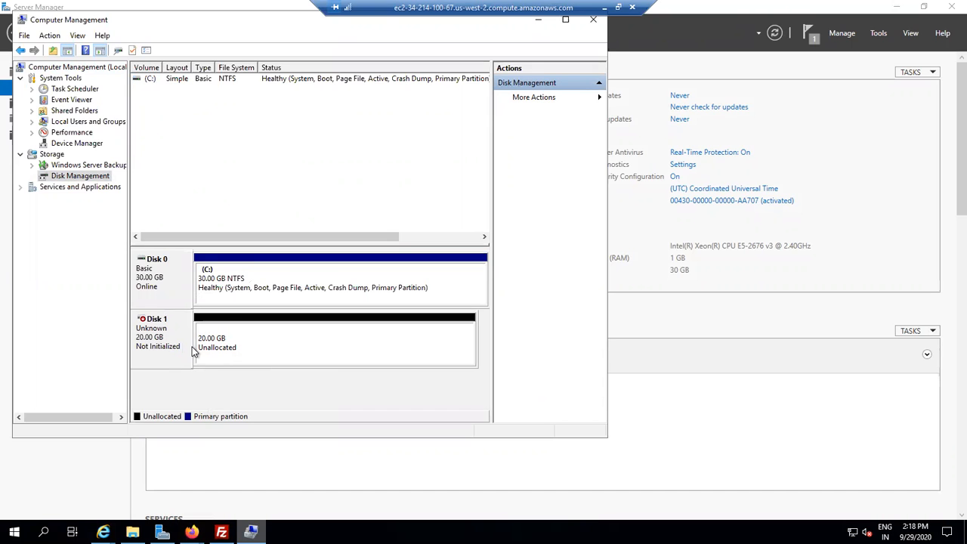
right_click(179, 341)
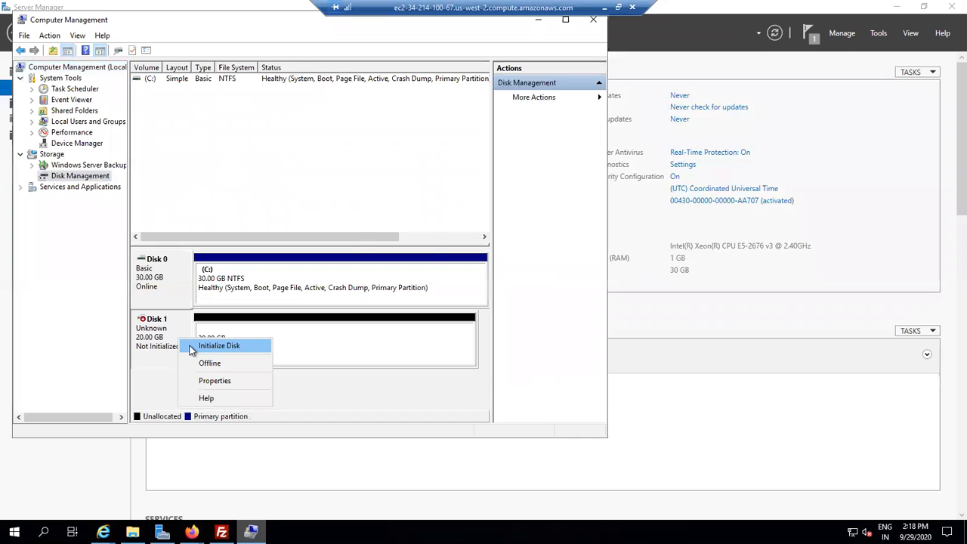
click(191, 350)
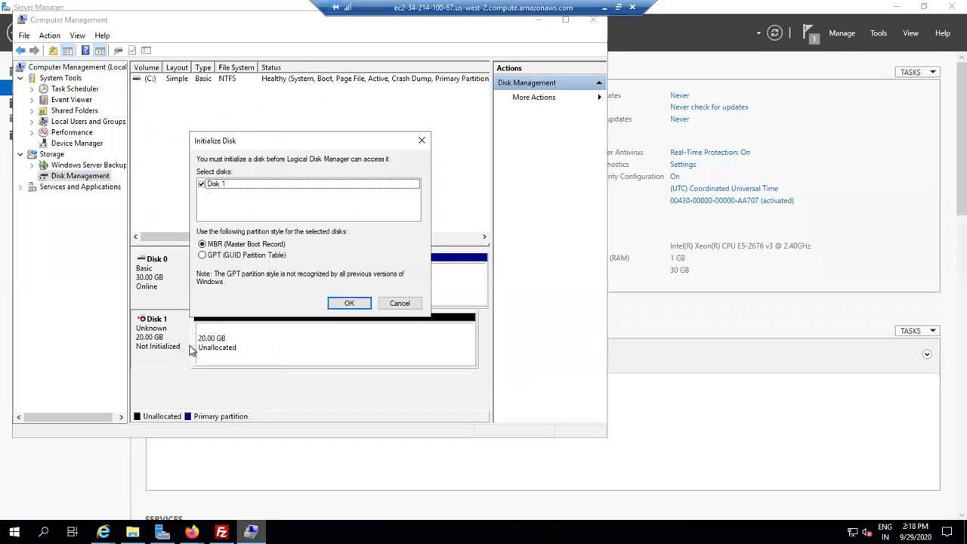
click(349, 303)
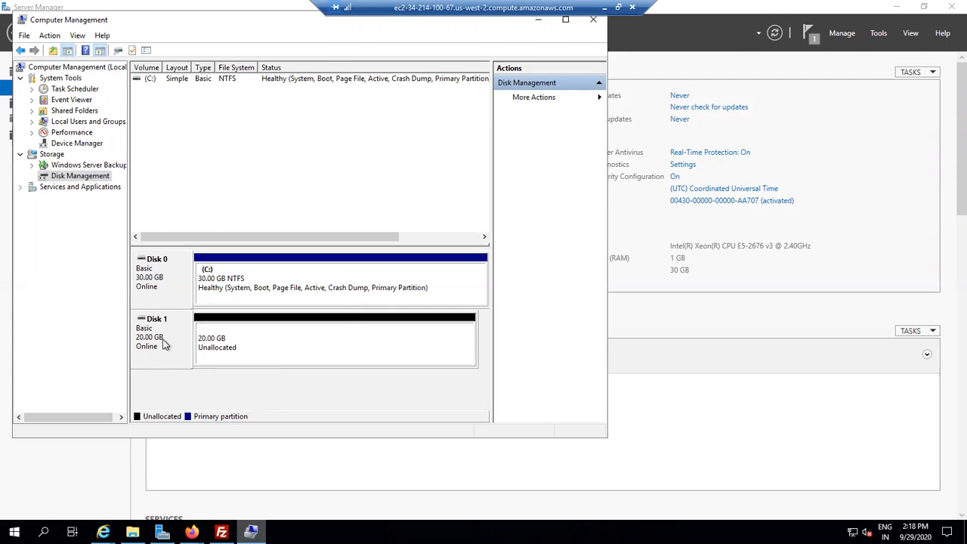
- Create a new simple volume on Disk 1 using the full 20477 MB, drive letter D and NTFS quick format
right_click(235, 345)
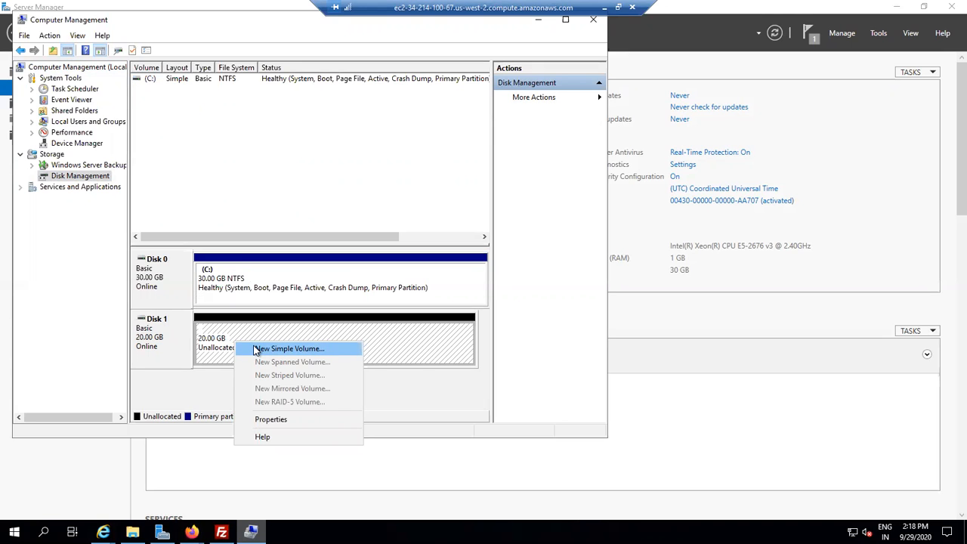
click(255, 350)
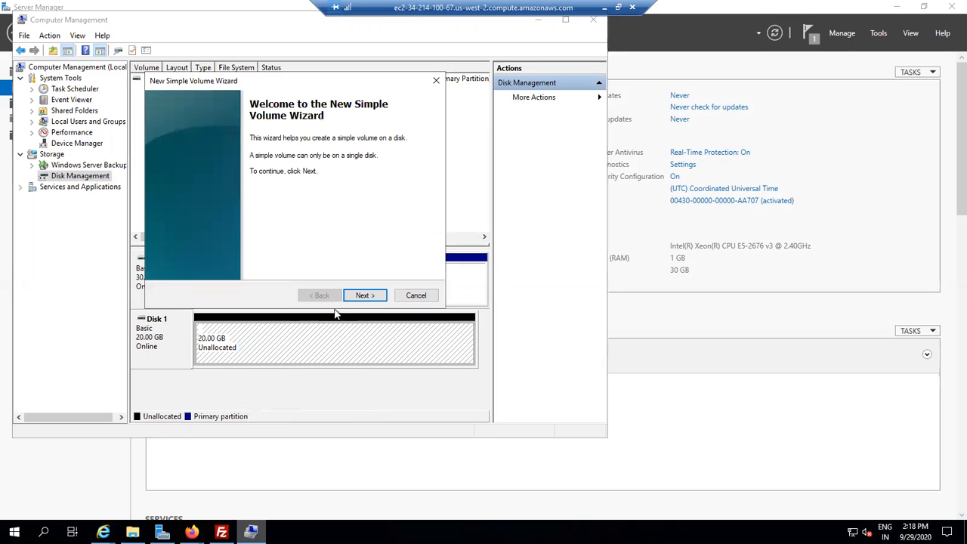
click(365, 295)
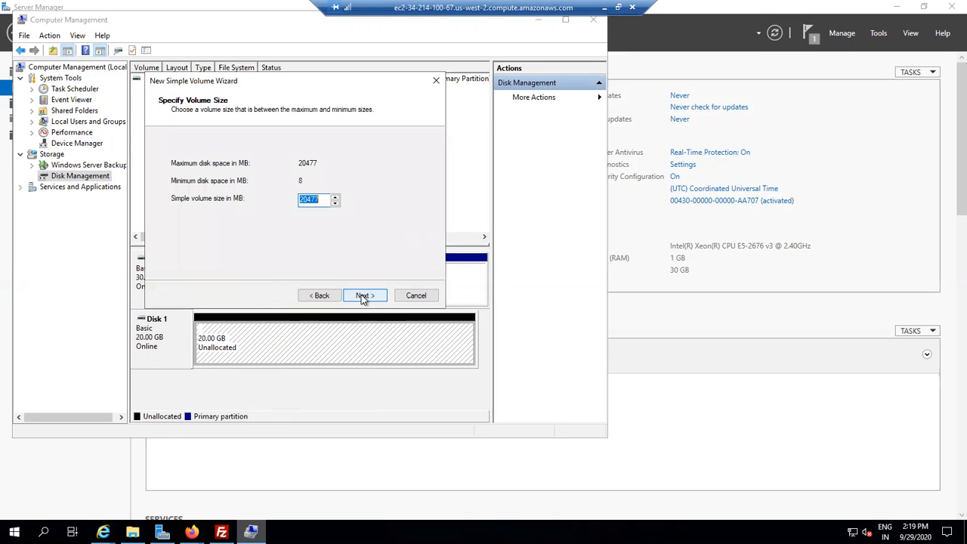
click(355, 298)
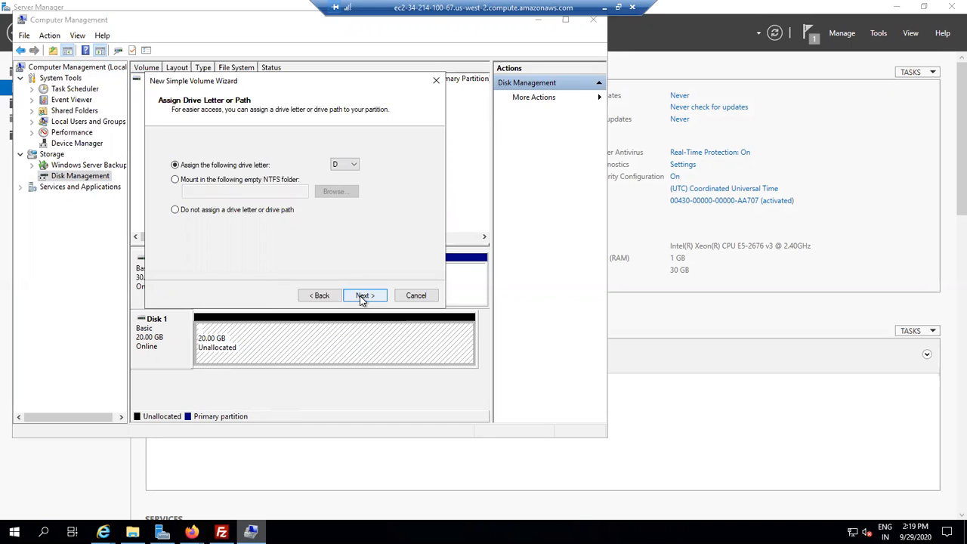
click(359, 296)
click(339, 191)
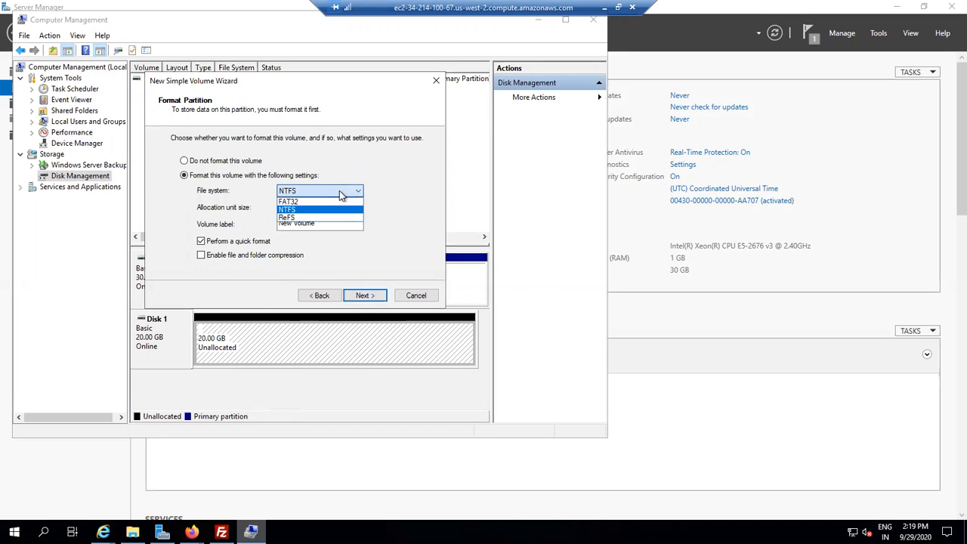
click(339, 190)
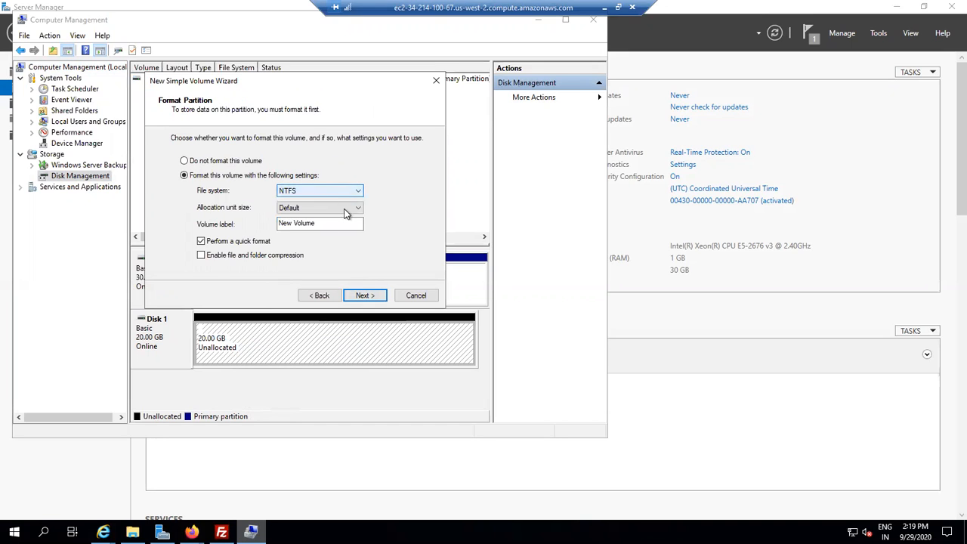
click(362, 296)
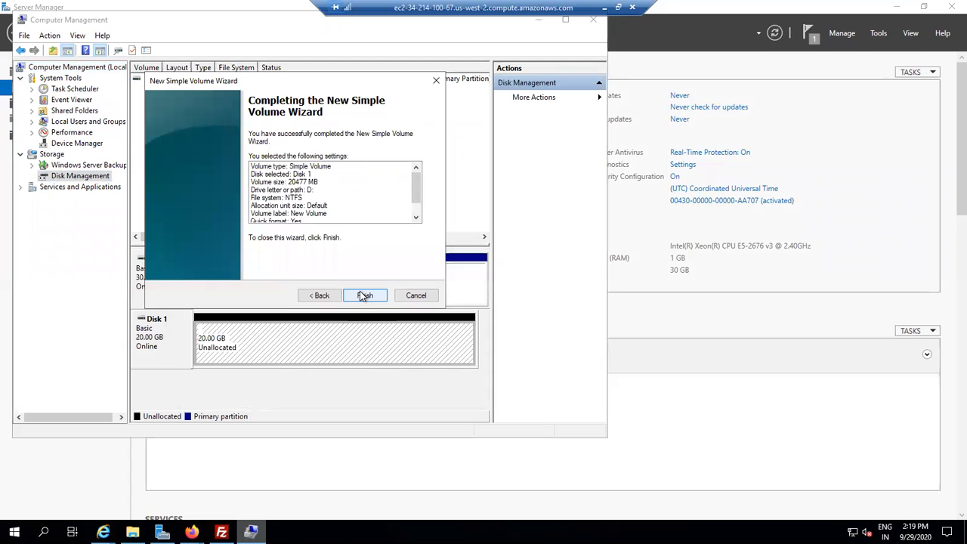
click(364, 295)
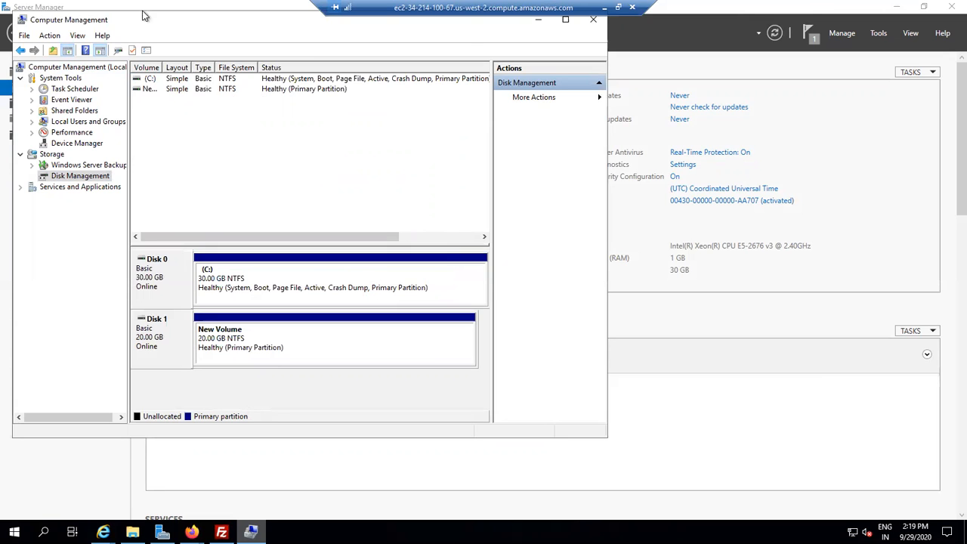
- Minimize Computer Management and open File Explorer to check the new D: drive under This PC
drag(156, 29, 163, 38)
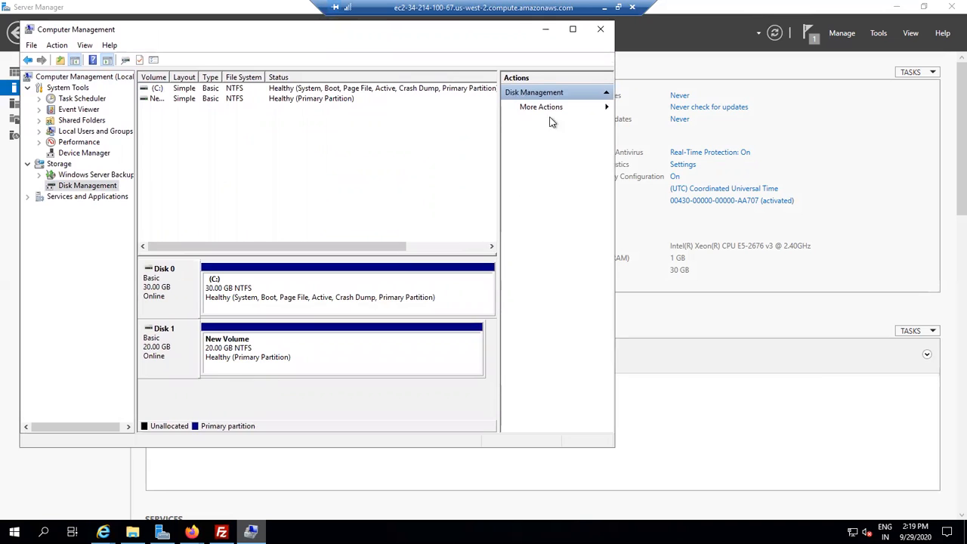
click(545, 32)
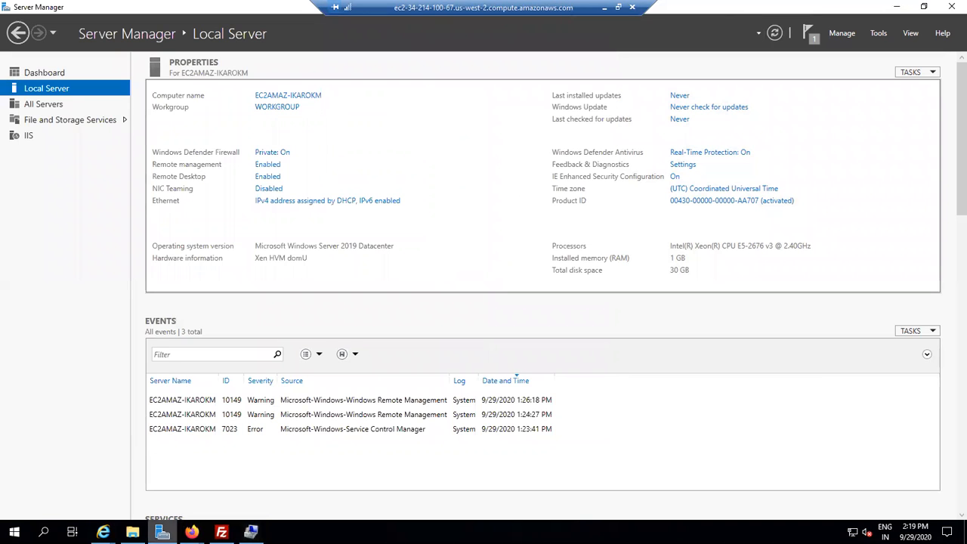
click(133, 532)
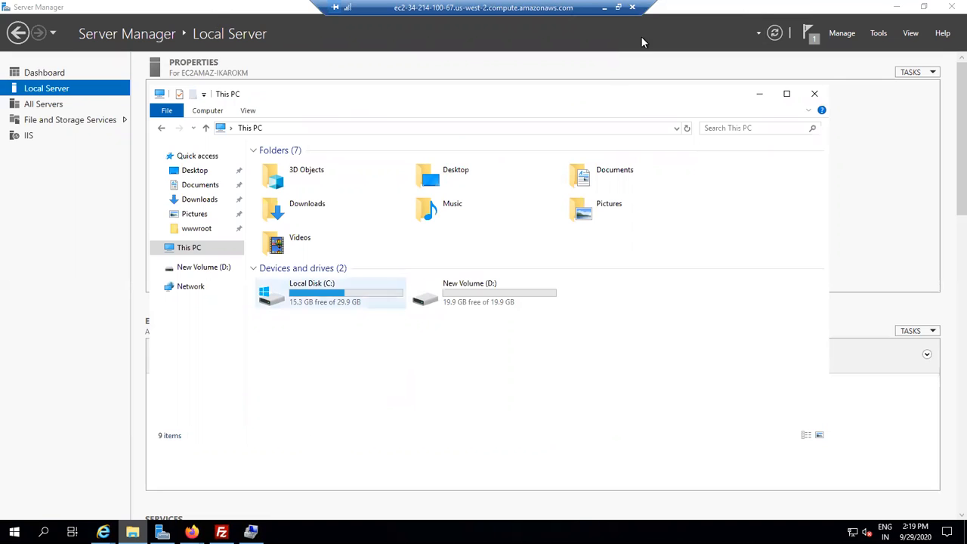
- Minimize the remote desktop window and browse the EC2 console's AMIs and Snapshots pages
key(ctrl+alt+Break)
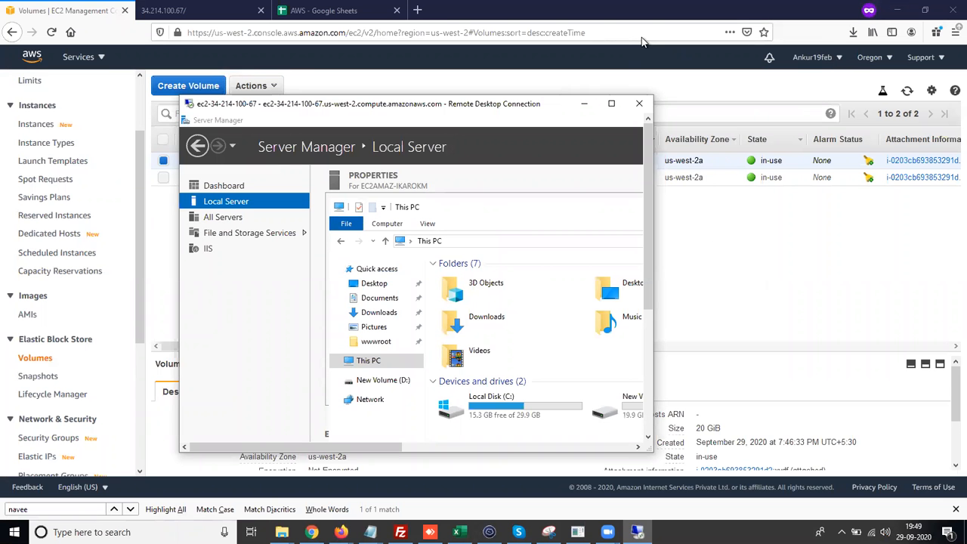
click(584, 104)
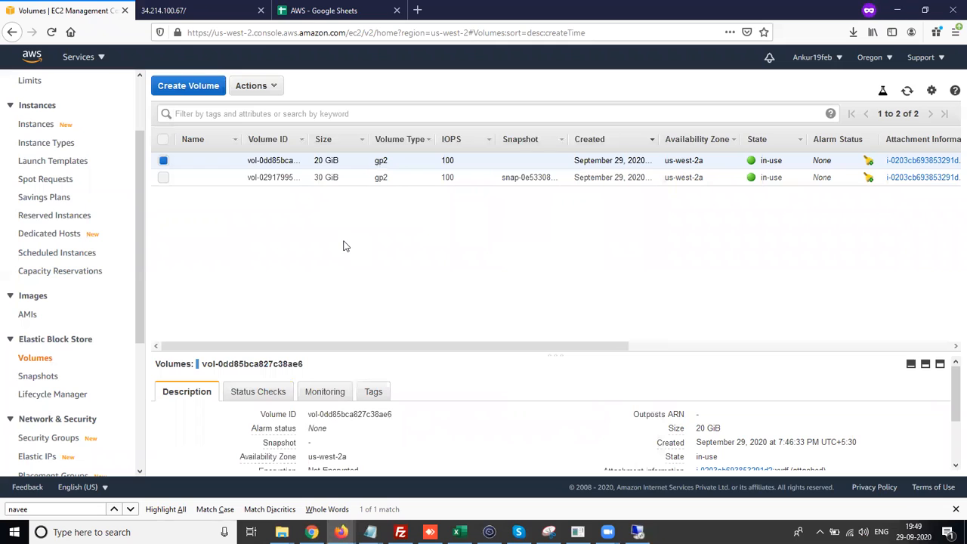
drag(139, 206, 137, 149)
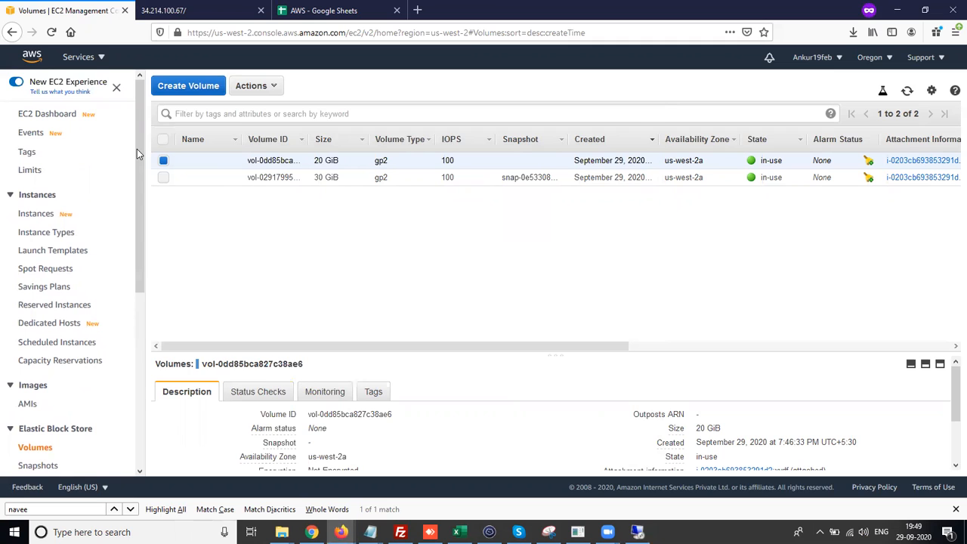
click(27, 404)
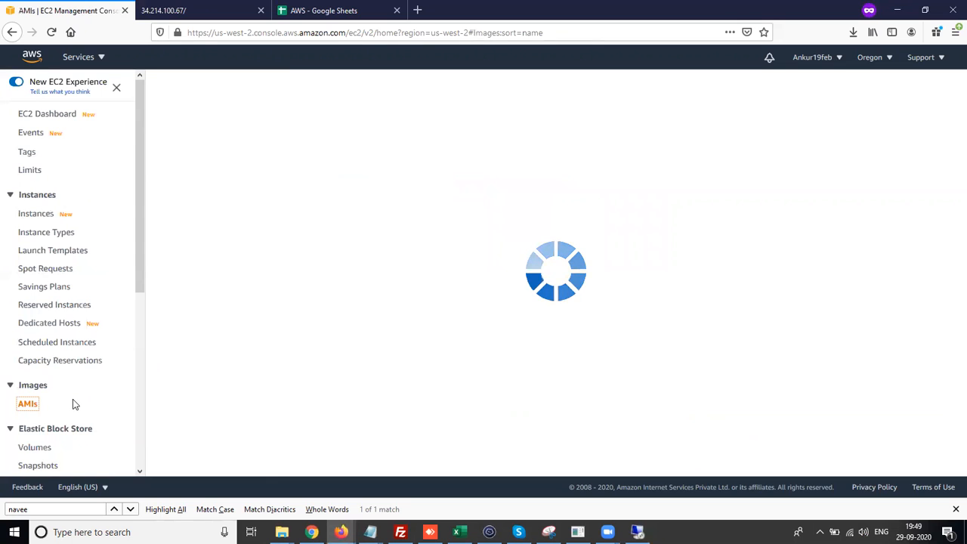
drag(140, 278, 137, 338)
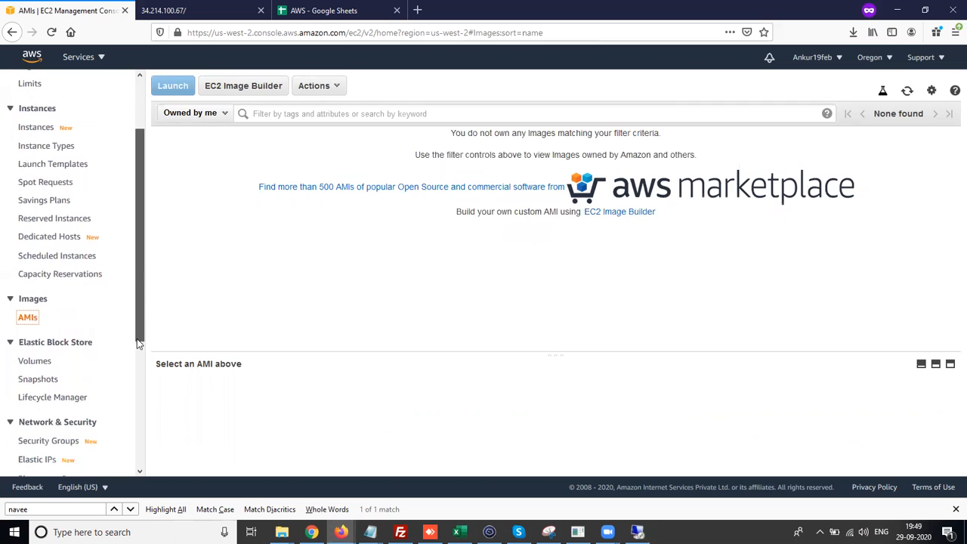
click(39, 370)
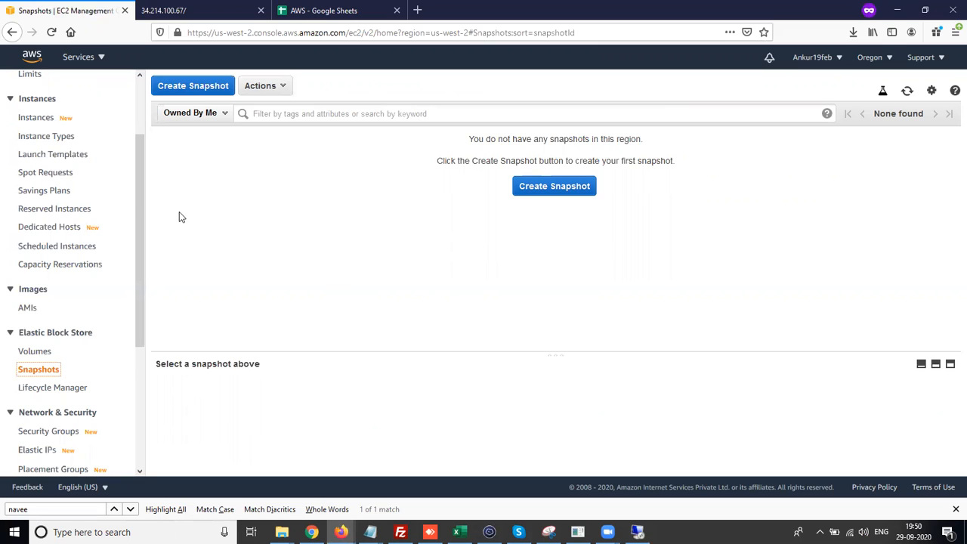
- Open the S3 service through the services search and look over the buckets page
click(70, 64)
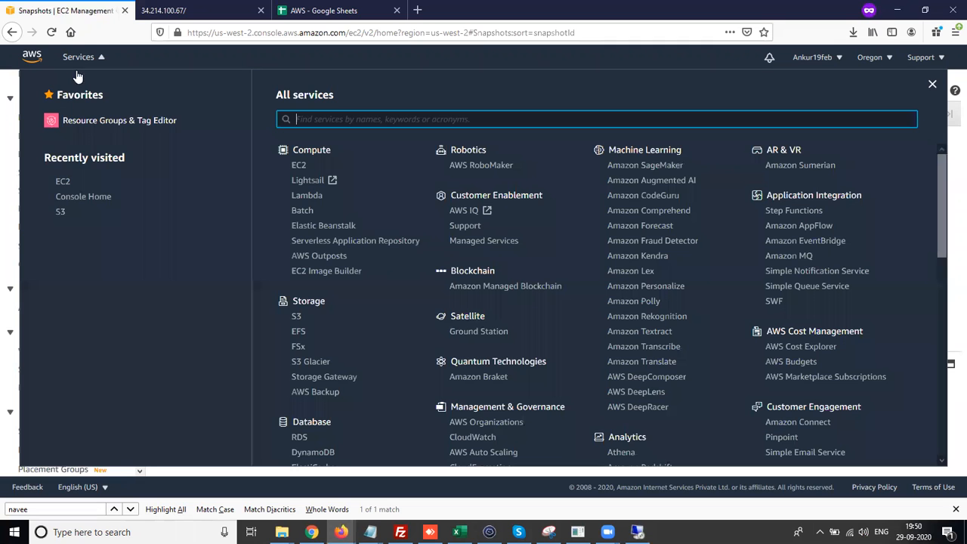
text(s3)
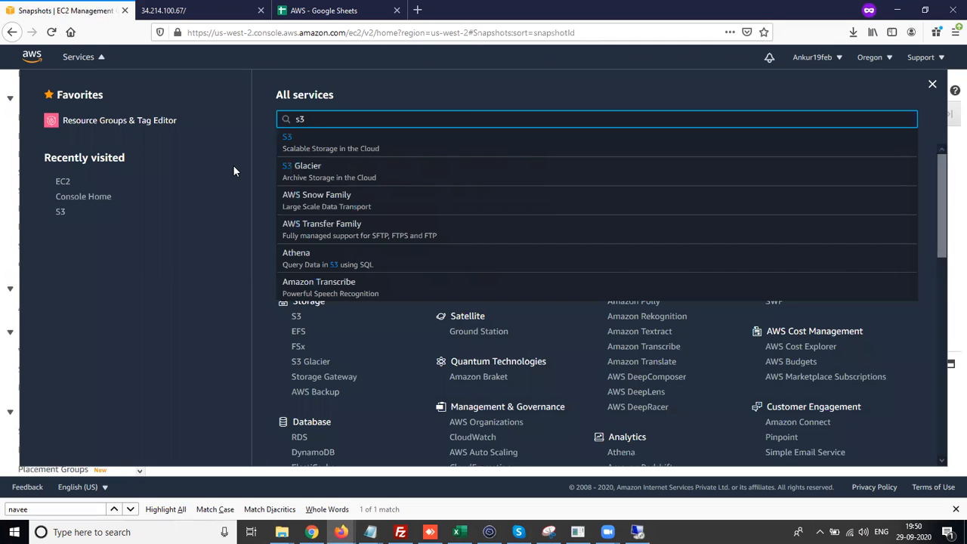
click(292, 148)
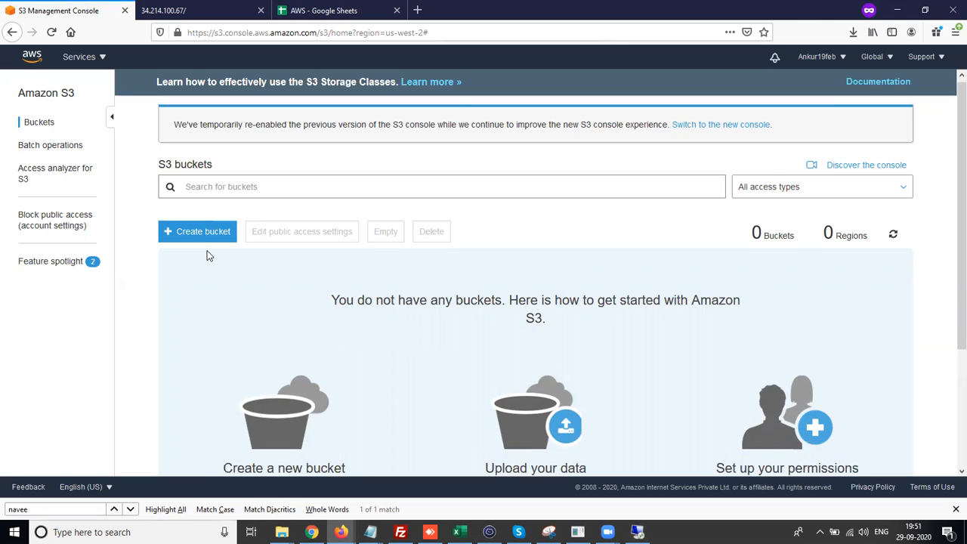
scroll(210, 256, down, 1)
scroll(209, 256, up, 1)
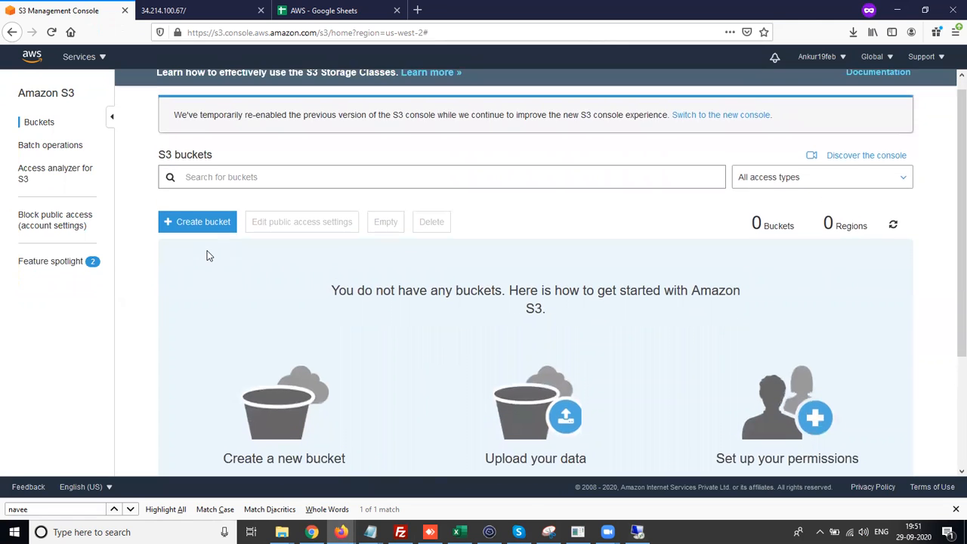
scroll(210, 256, down, 1)
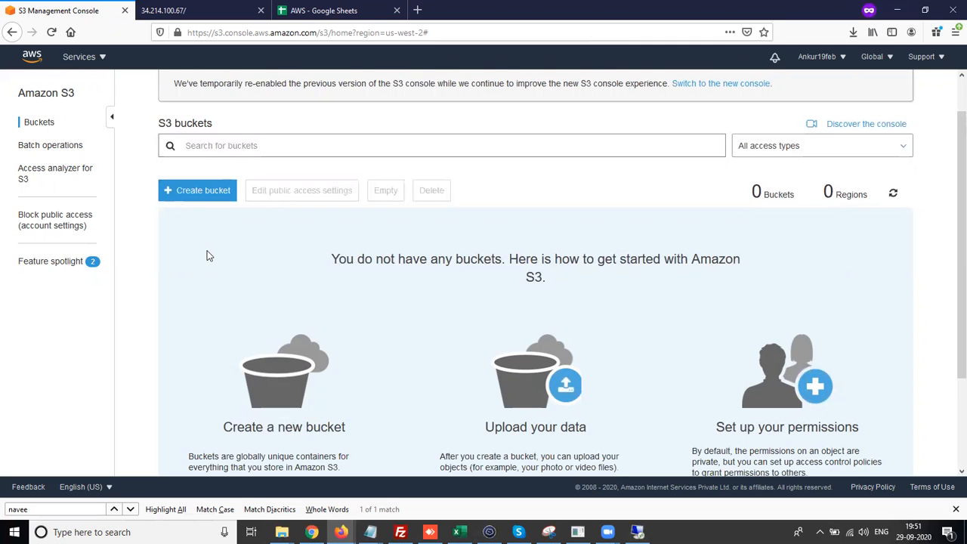
scroll(209, 257, down, 2)
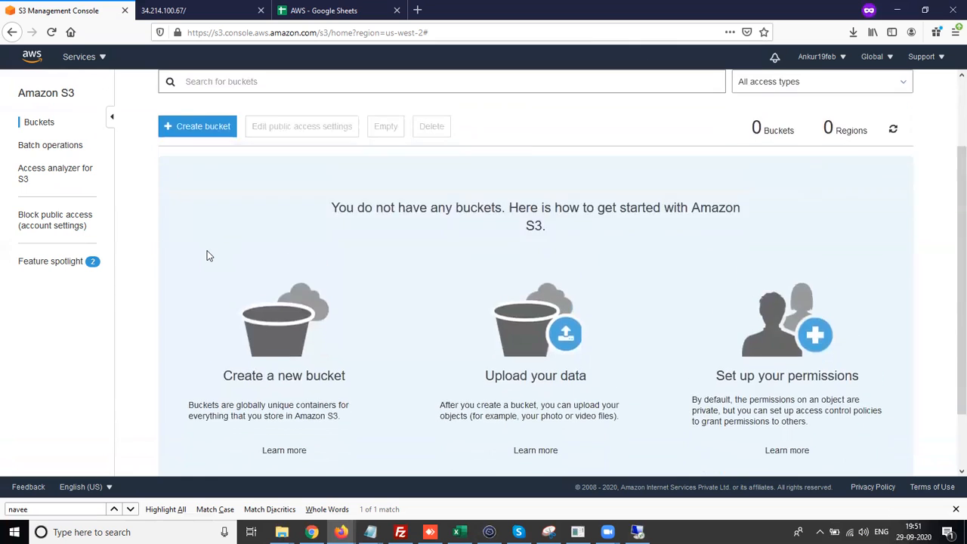
scroll(209, 256, up, 2)
- Switch to the 34.214.100.67 website tab and reload the page
click(214, 9)
click(87, 7)
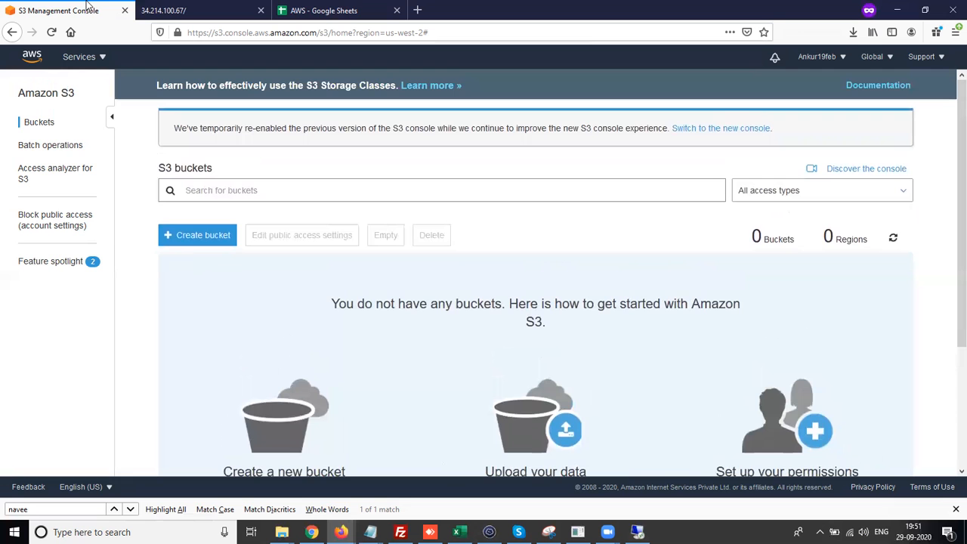
click(181, 10)
click(52, 33)
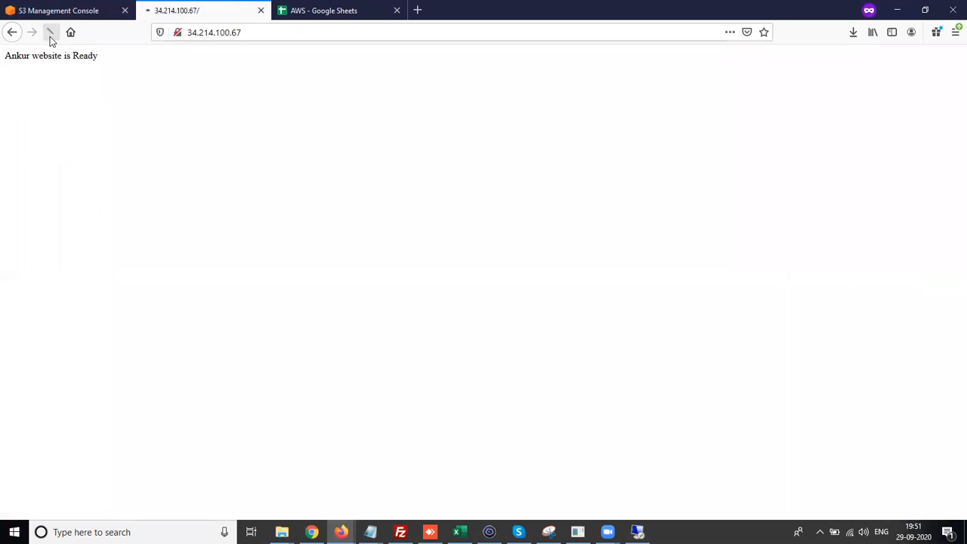
click(50, 39)
drag(108, 67, 0, 75)
click(17, 80)
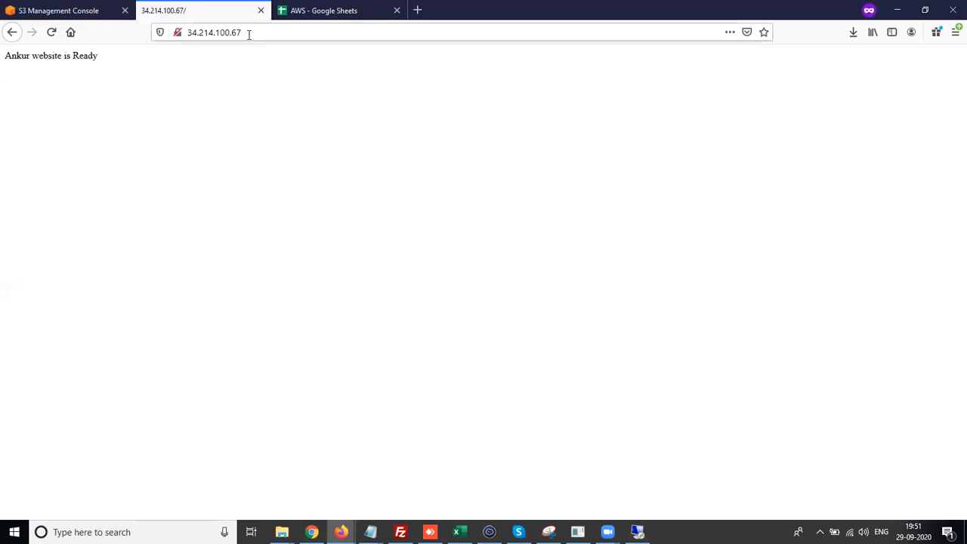
click(248, 34)
click(163, 76)
click(23, 6)
click(163, 9)
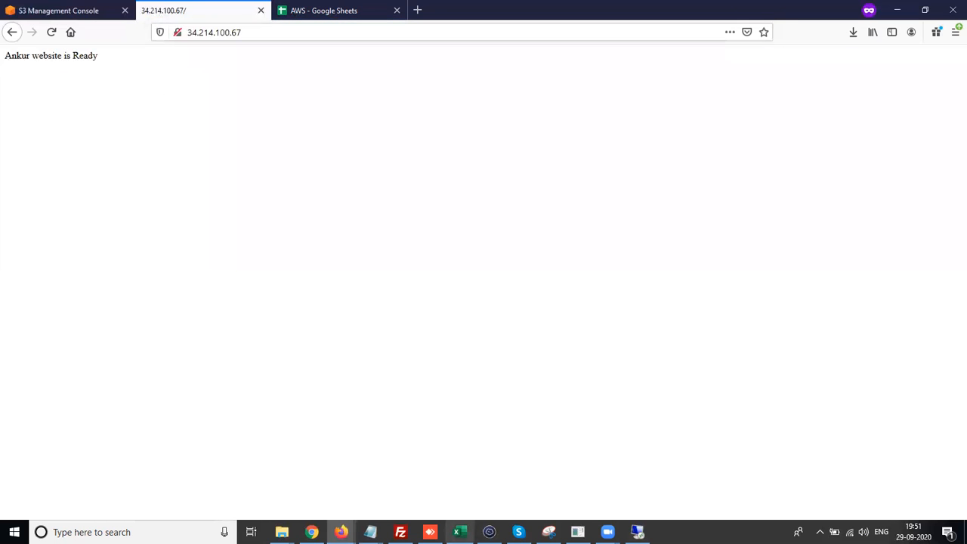
mouse_move(607, 532)
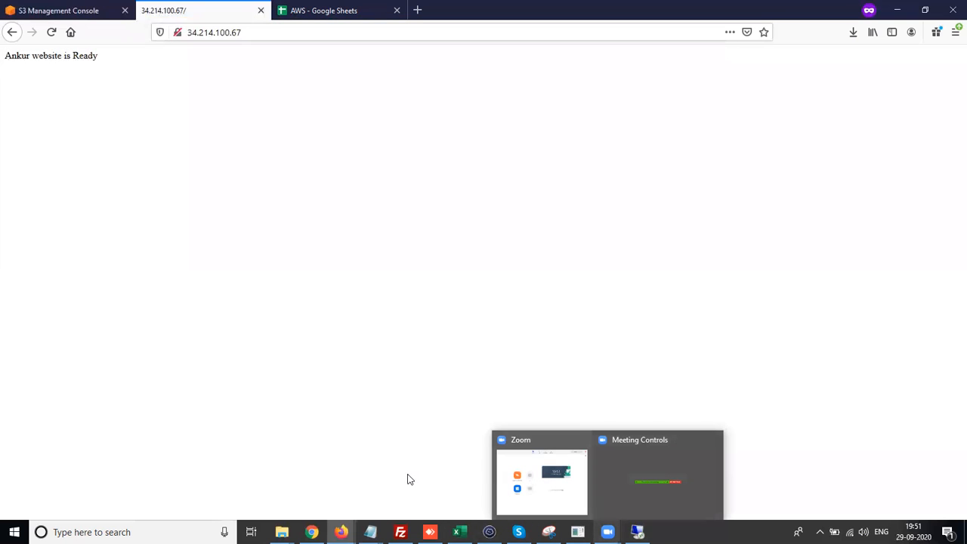
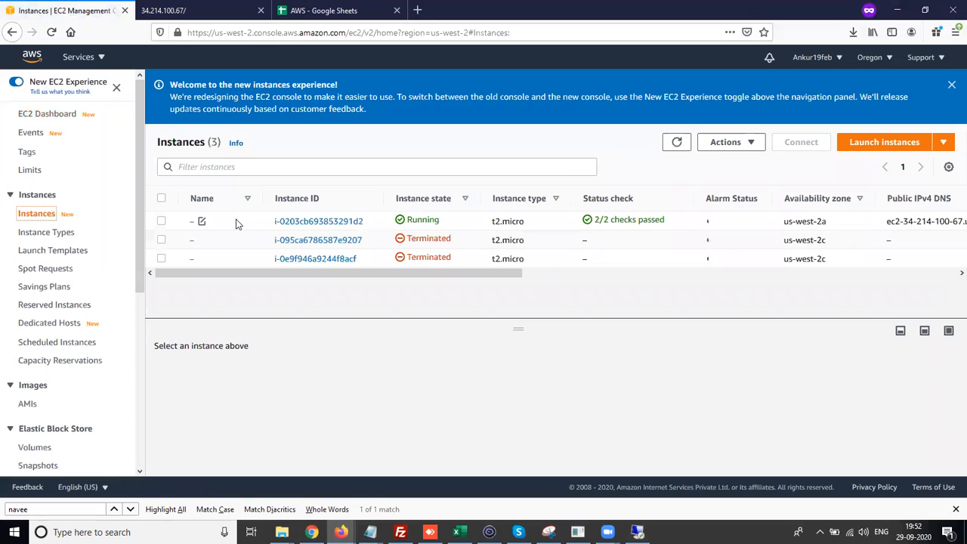
- Open the security group attached to the running instance from its security details
click(161, 221)
scroll(632, 345, down, 1)
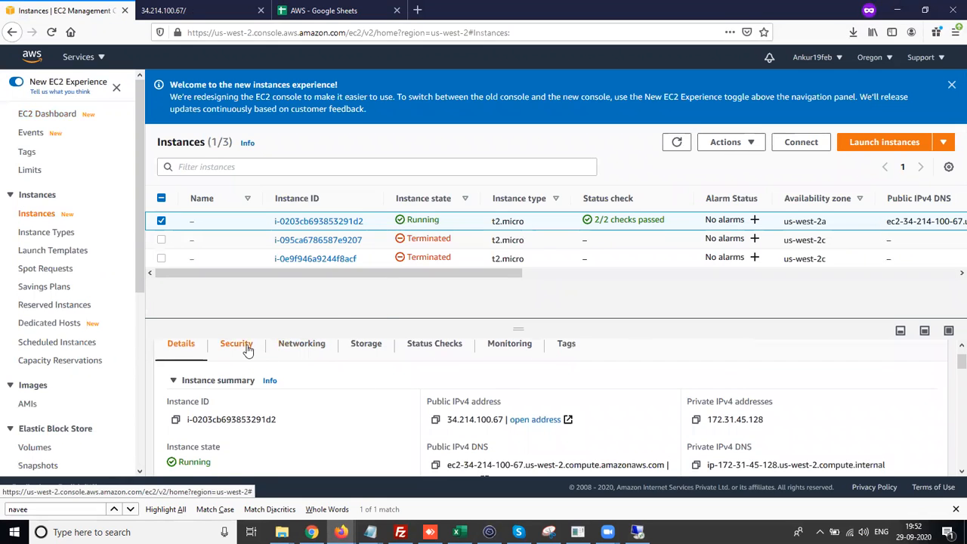
click(245, 346)
scroll(270, 408, down, 2)
click(266, 411)
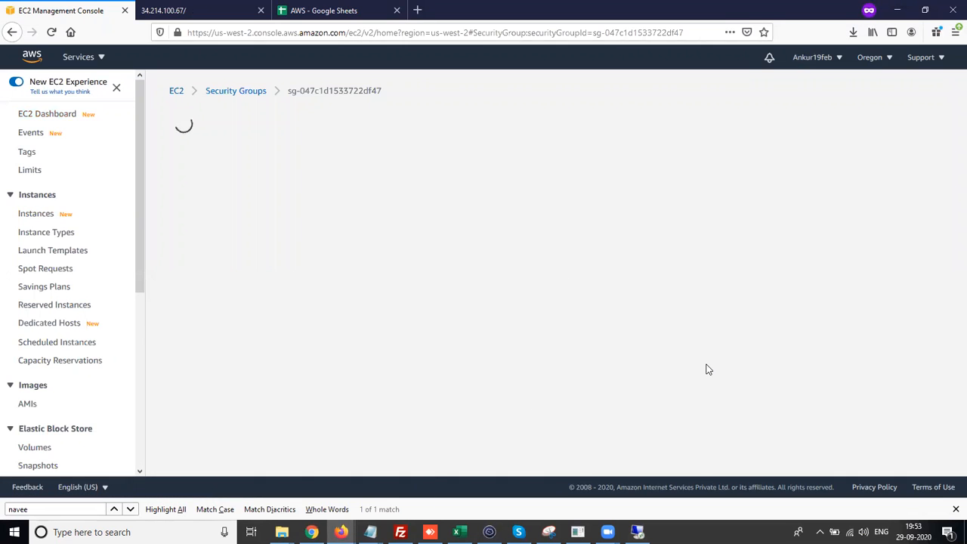
- Delete both HTTPS inbound rules and one of the HTTP rules in the inbound rules editor
scroll(706, 369, down, 1)
click(868, 299)
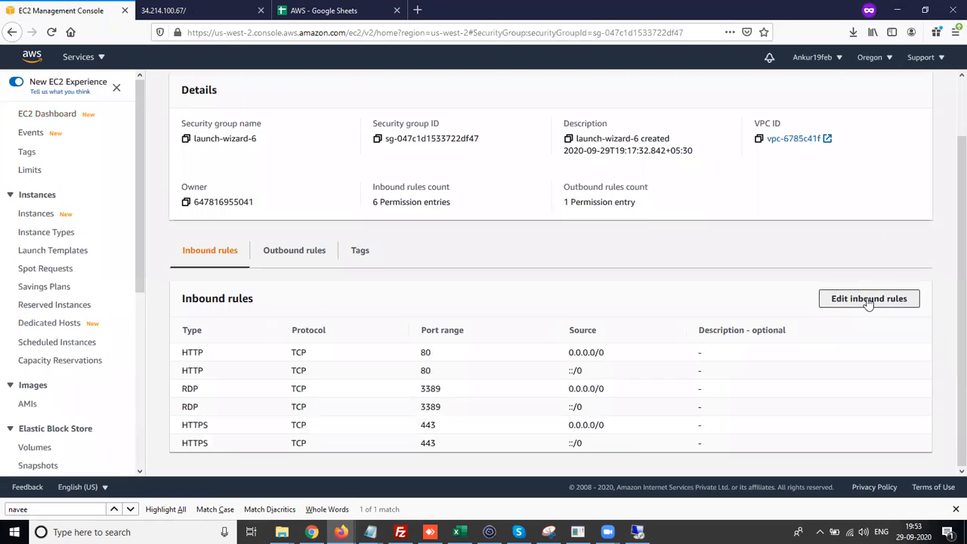
scroll(472, 293, down, 1)
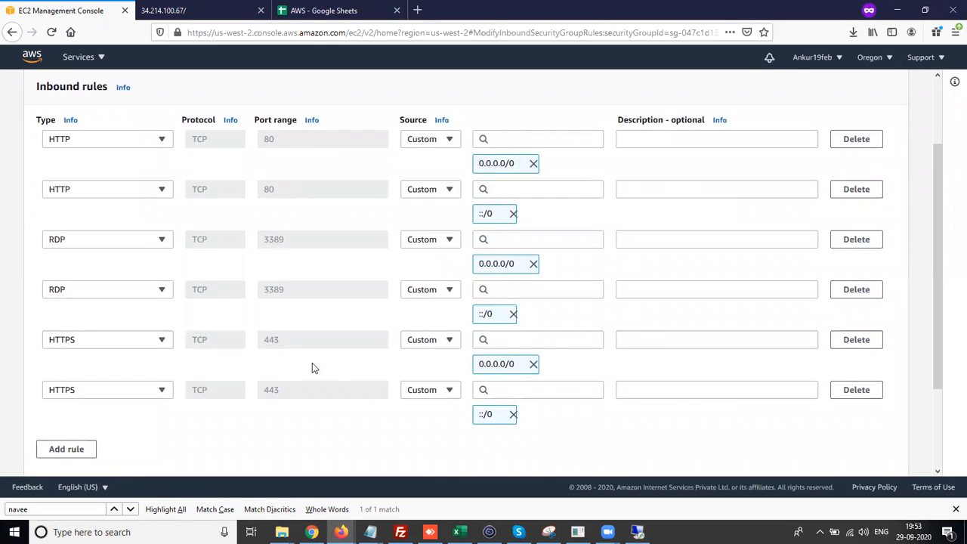
click(869, 391)
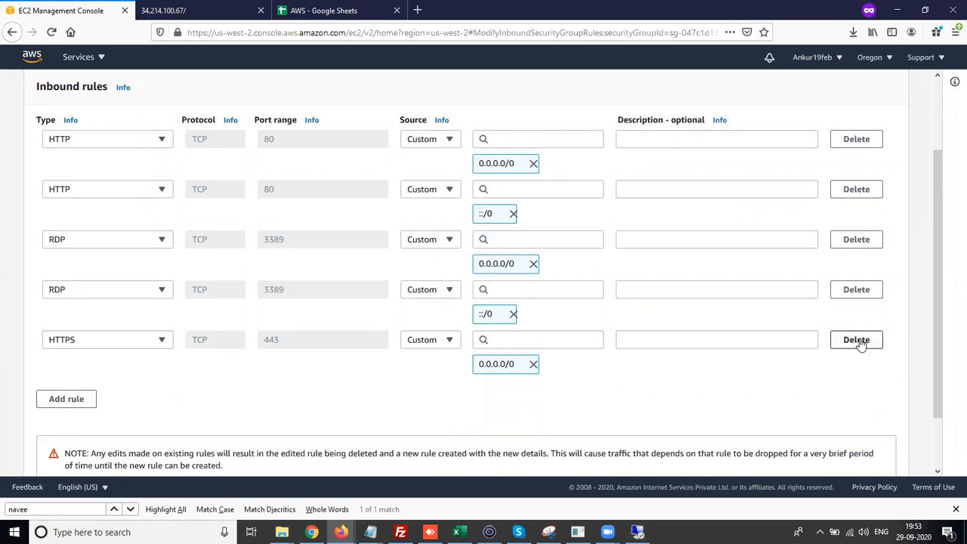
click(858, 340)
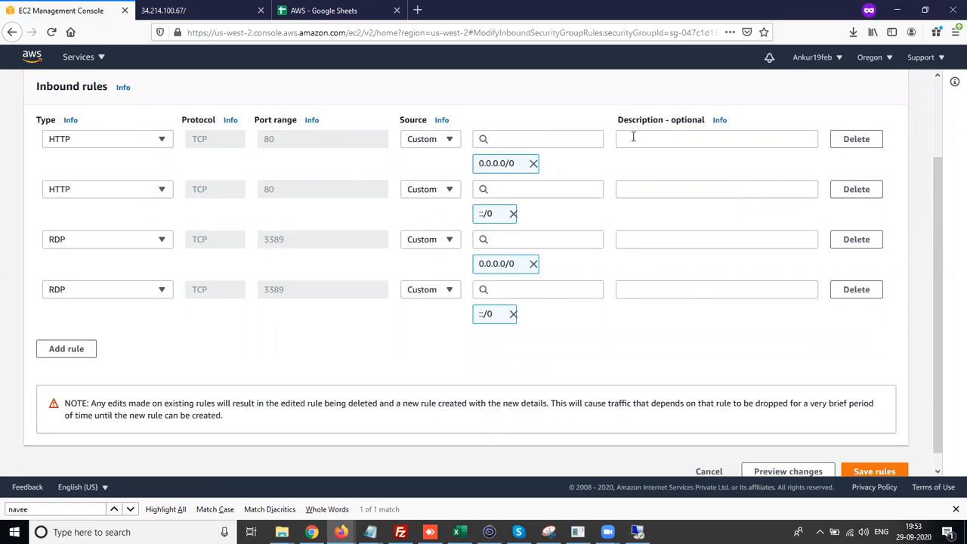
click(865, 148)
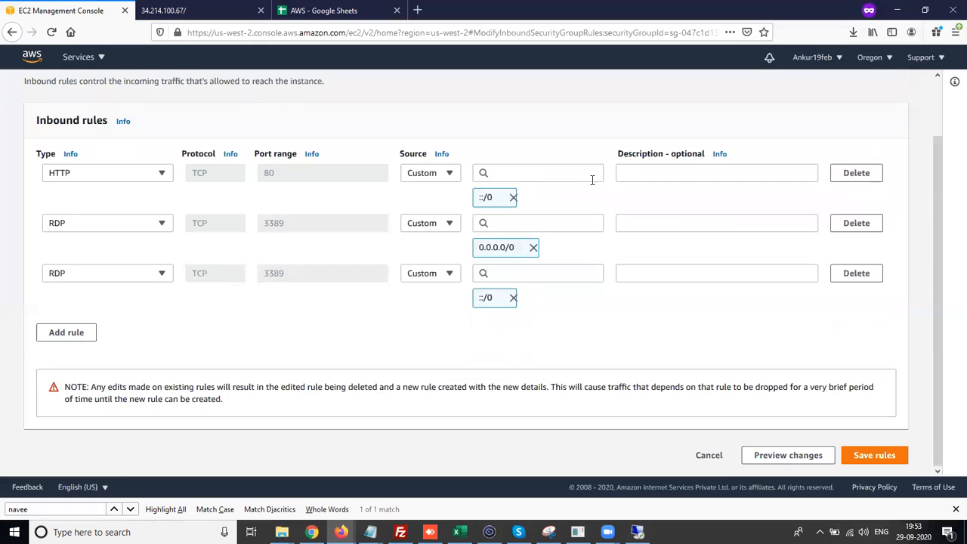
- Set the remaining HTTP rule's source to My IP and save the inbound rules
click(427, 173)
click(422, 226)
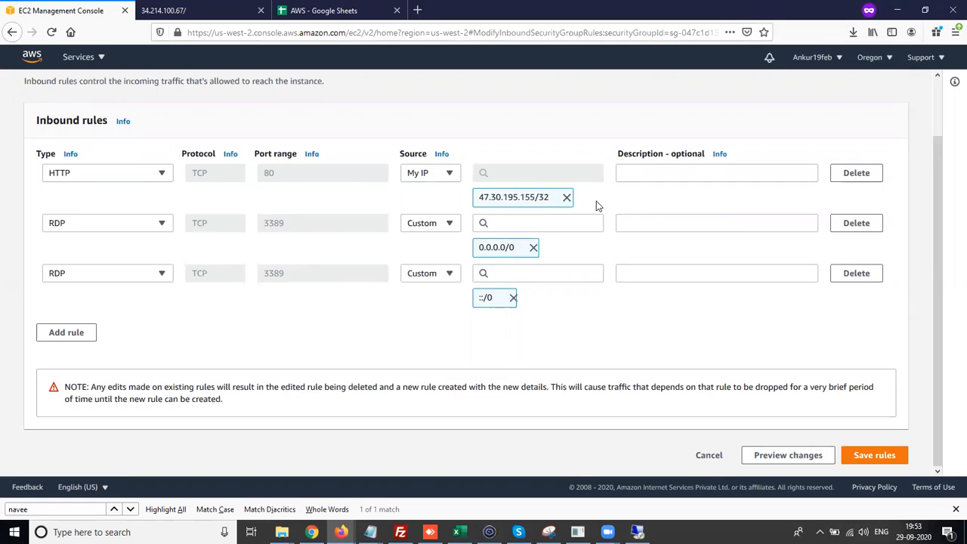
click(884, 459)
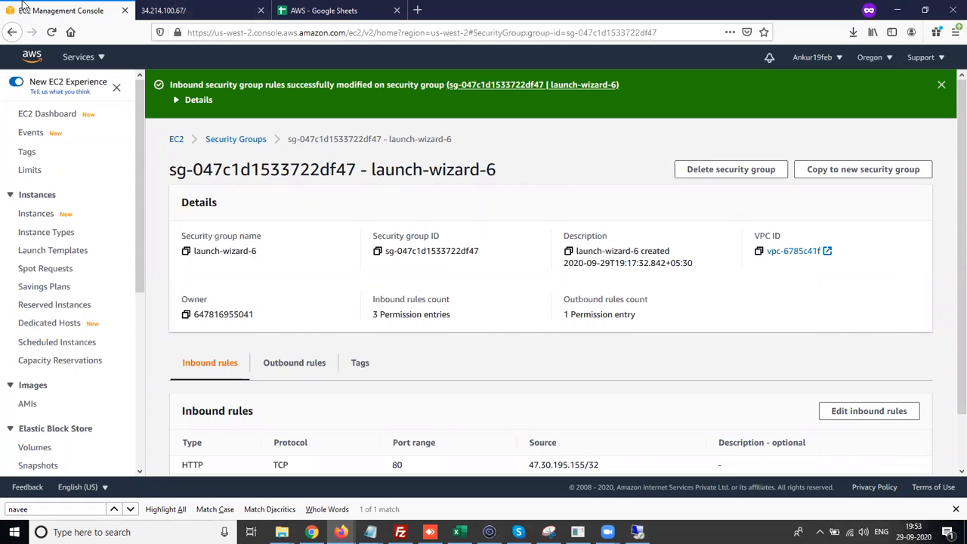
- Check the 34.214.100.67 website tab and return to the security group page
click(155, 9)
click(83, 9)
click(161, 9)
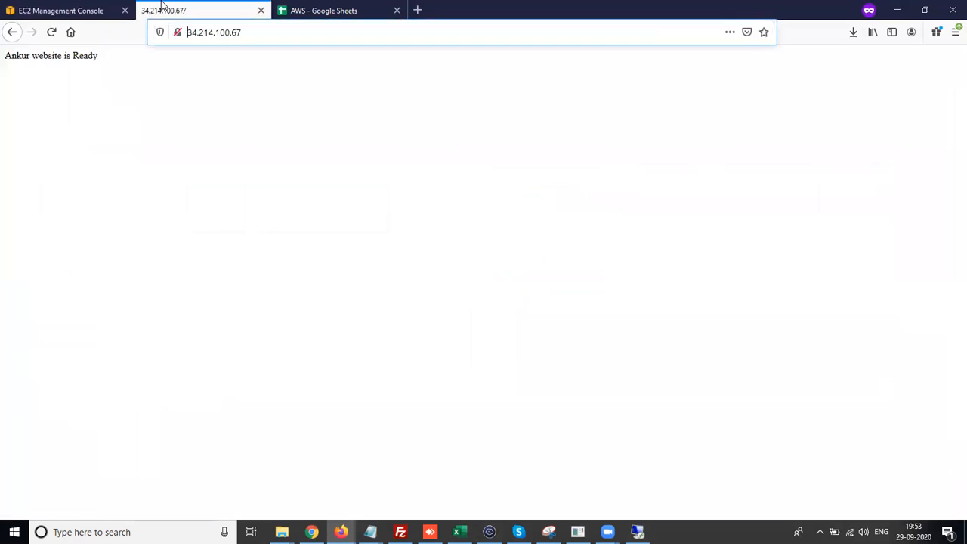
click(57, 9)
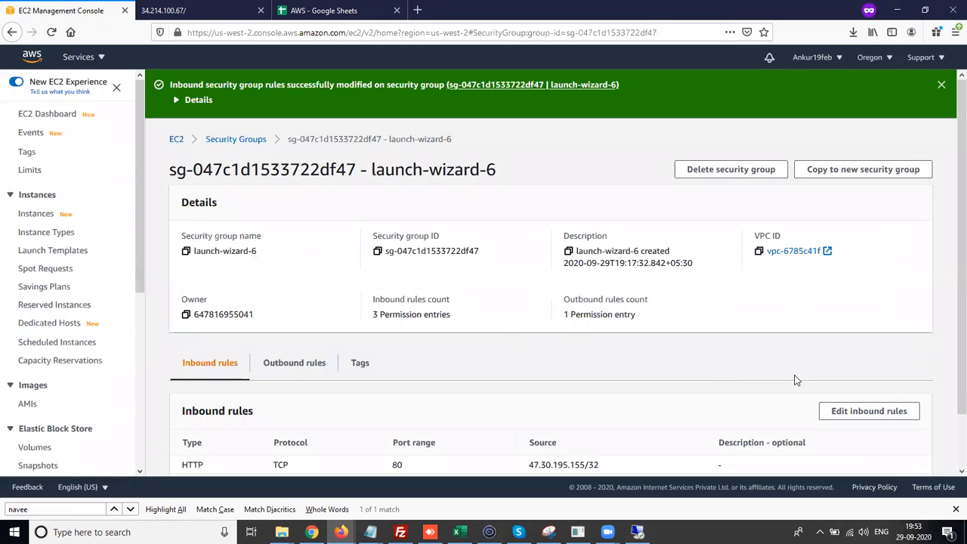
- Delete the remaining HTTP inbound rule and save the rules
click(850, 416)
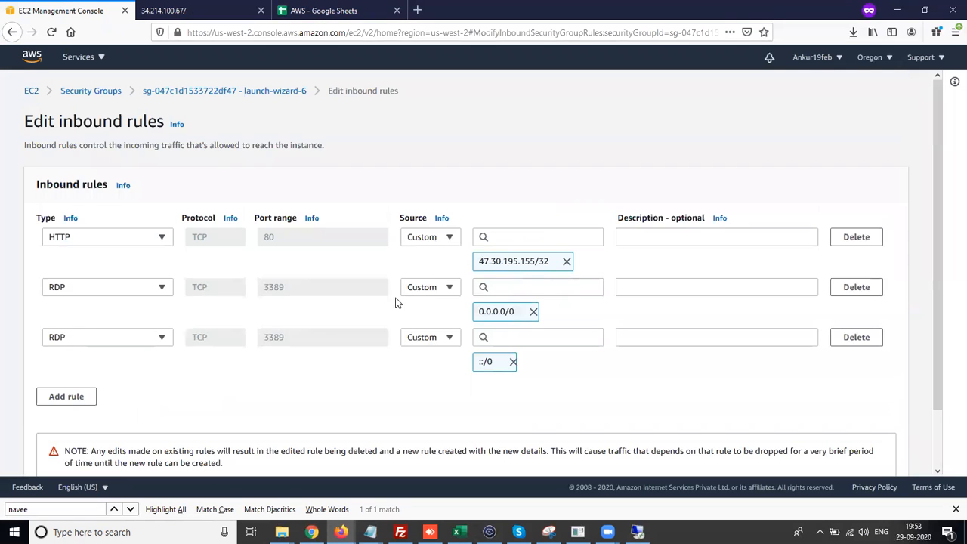
click(856, 236)
scroll(756, 415, down, 1)
click(863, 455)
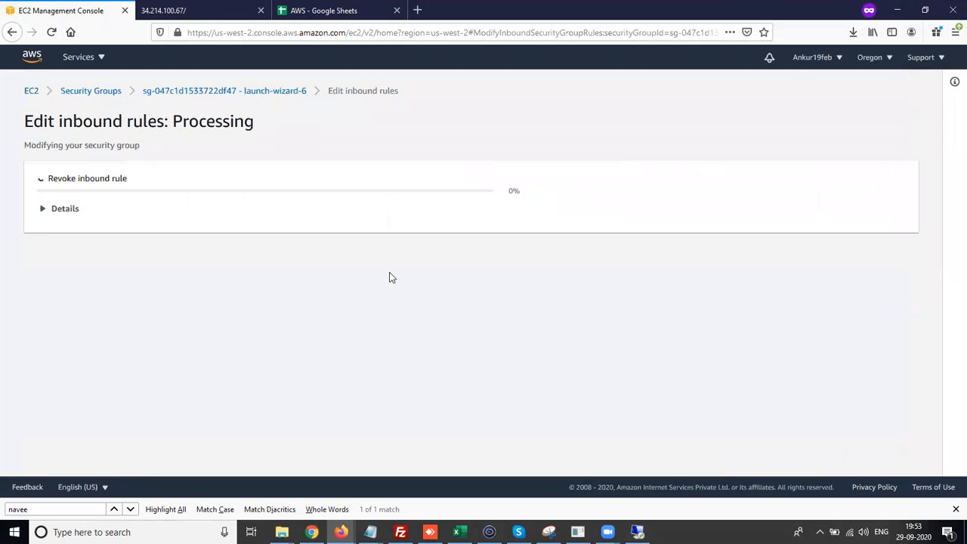
- Reload the 34.214.100.67 website tab and select its address
click(216, 7)
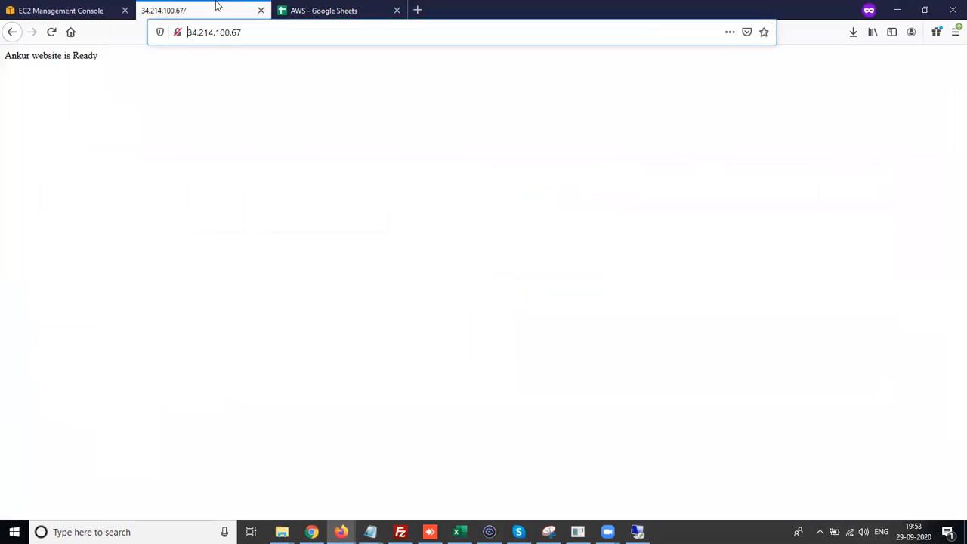
click(50, 34)
drag(241, 32, 161, 45)
key(ctrl+c)
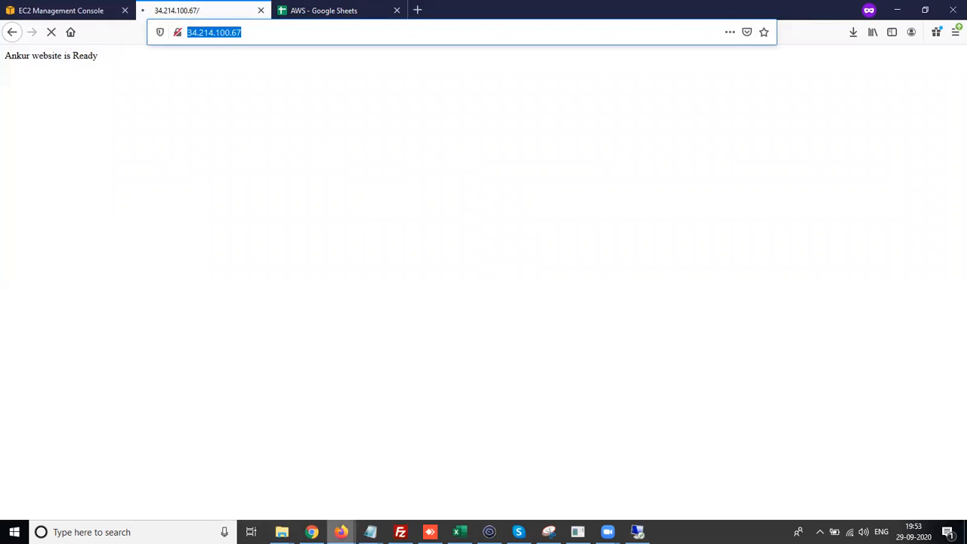
- Load 34.214.100.67 in the private browsing window
mouse_move(342, 532)
click(313, 499)
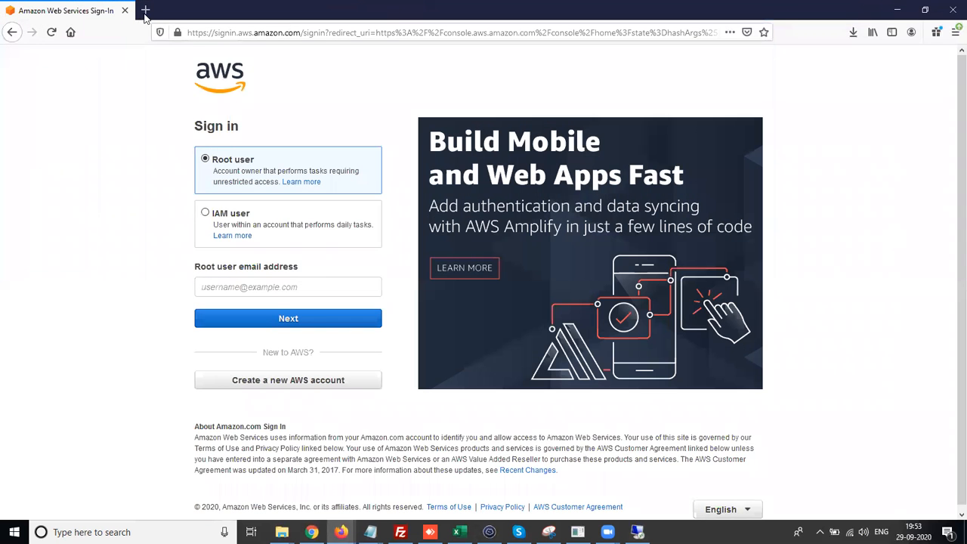
click(198, 32)
key(ctrl+v)
key(Return)
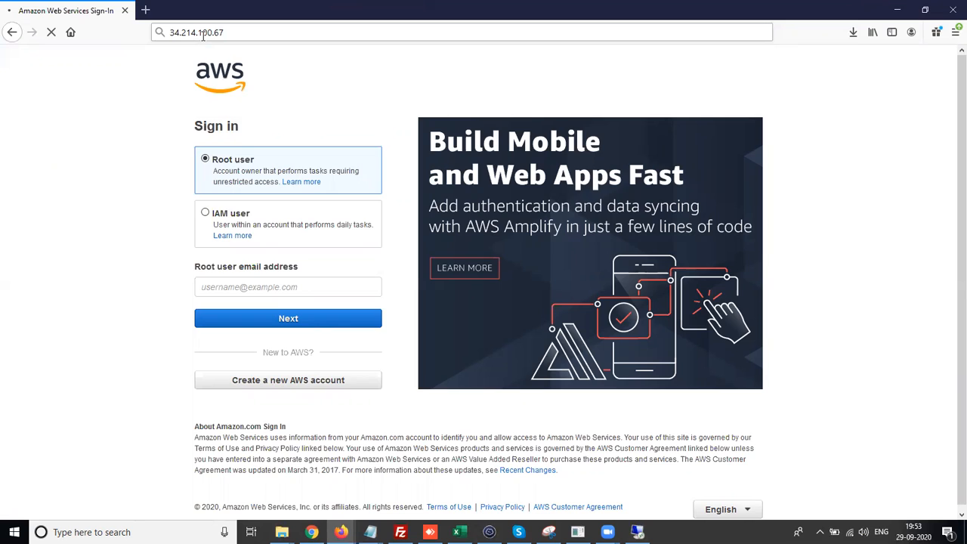
- Return to the main browser window and examine the website tab's loading result
mouse_move(341, 532)
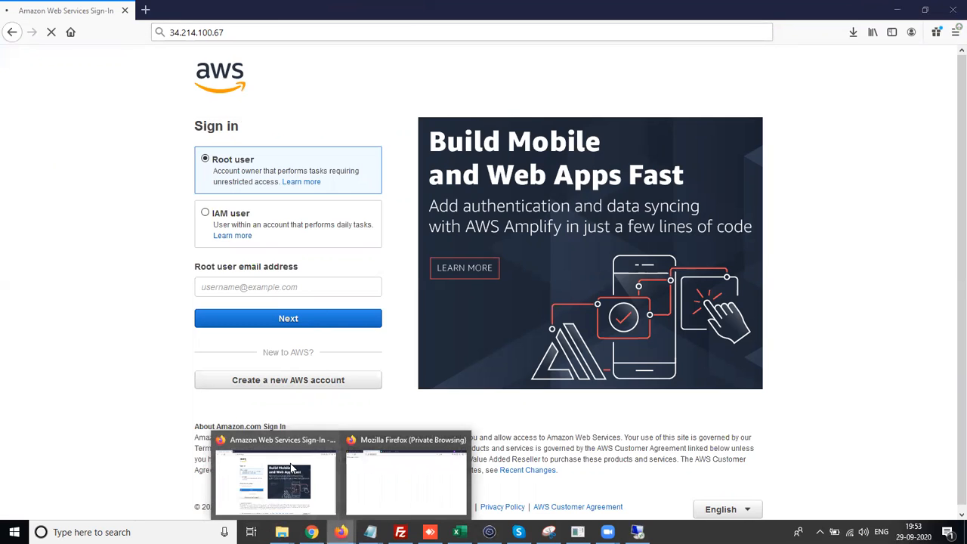
click(368, 500)
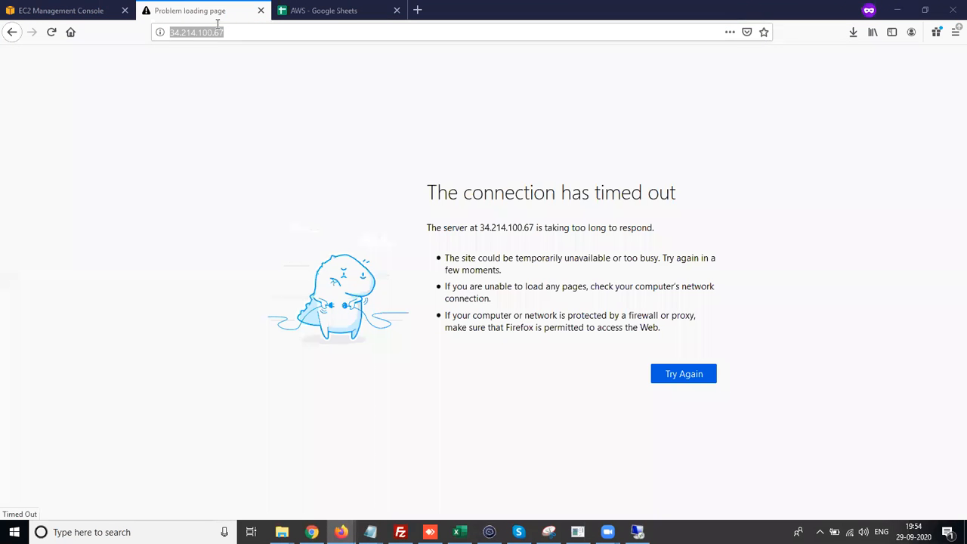
key(ctrl+Tab)
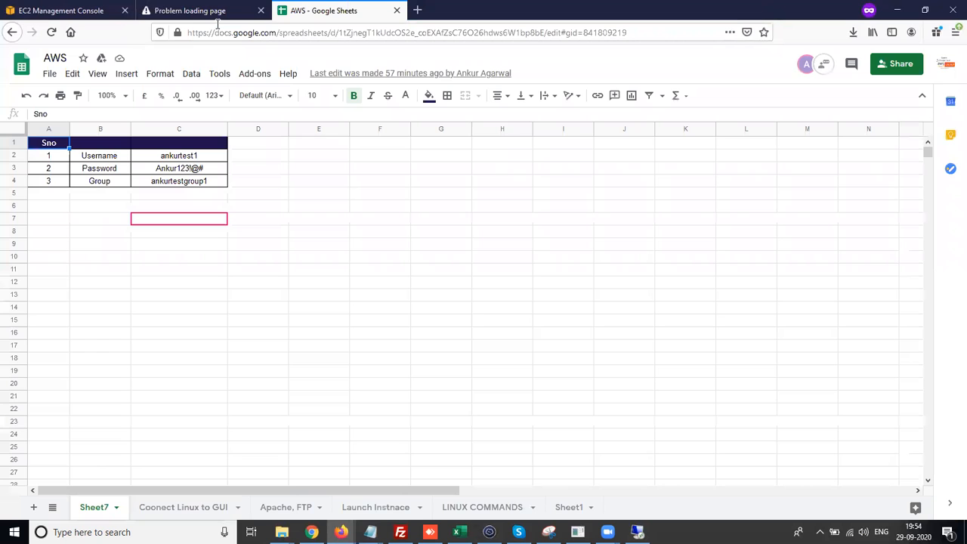
key(ctrl+shift+Tab)
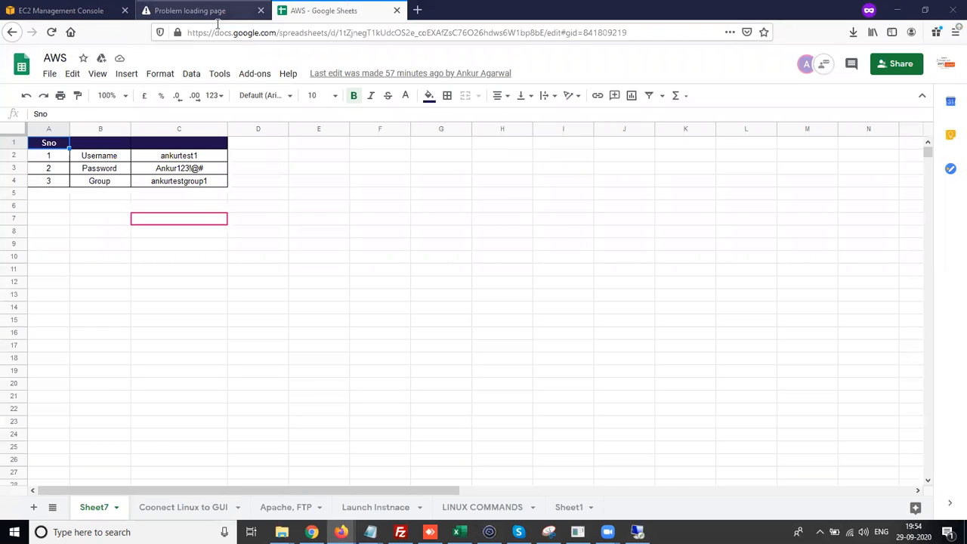
key(ctrl+Tab)
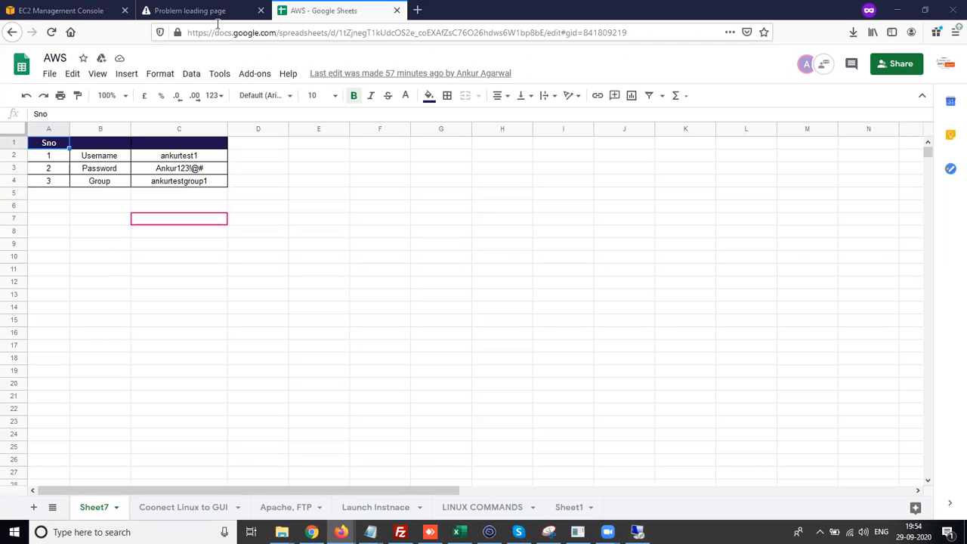
click(203, 10)
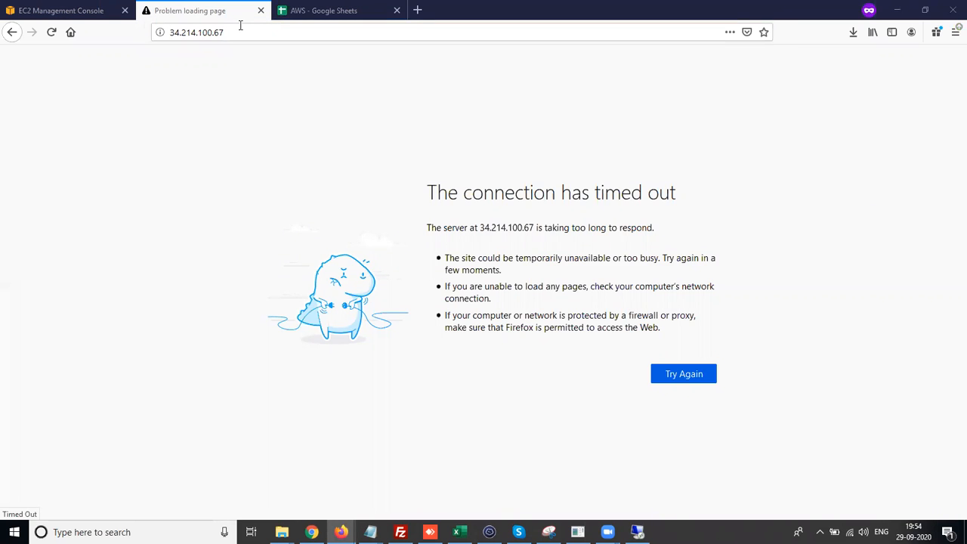
click(194, 10)
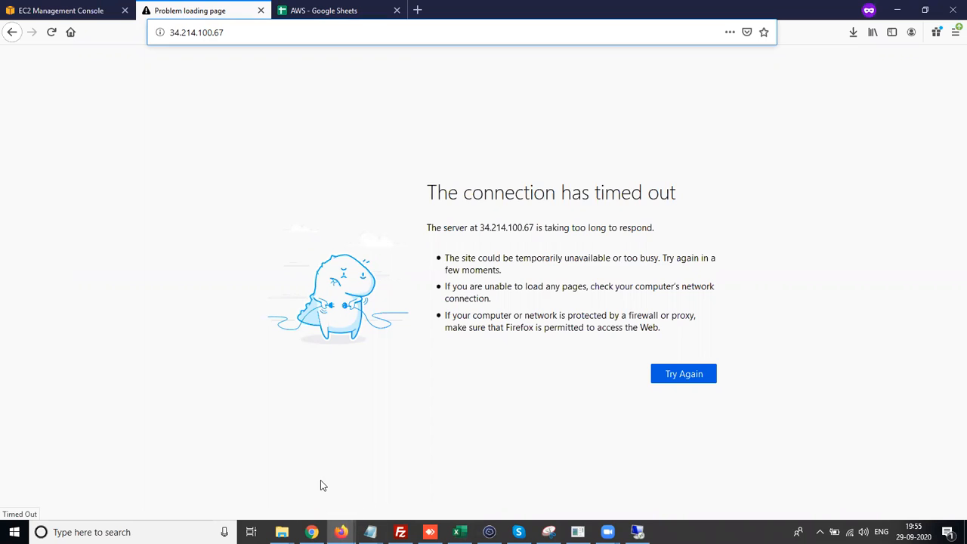
click(321, 480)
mouse_move(311, 532)
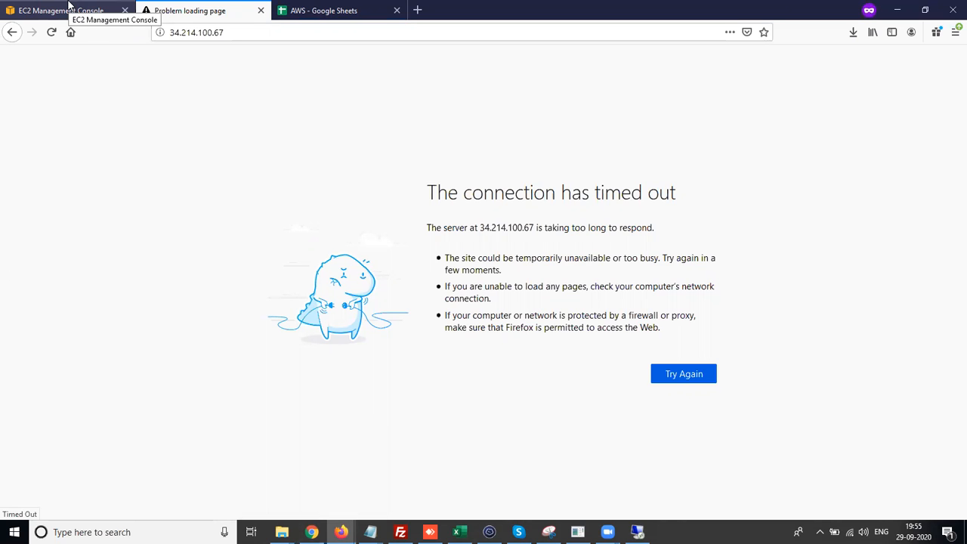
click(68, 9)
click(153, 9)
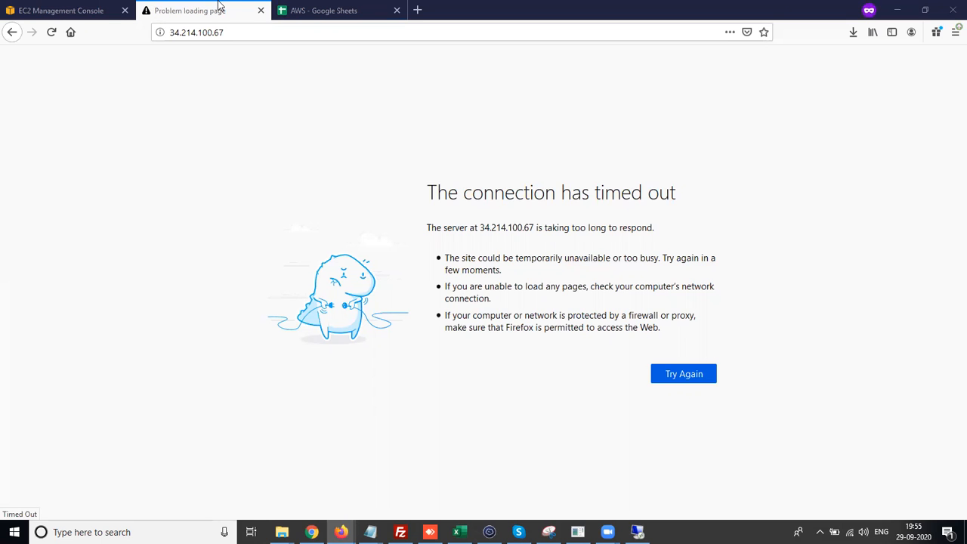
click(96, 9)
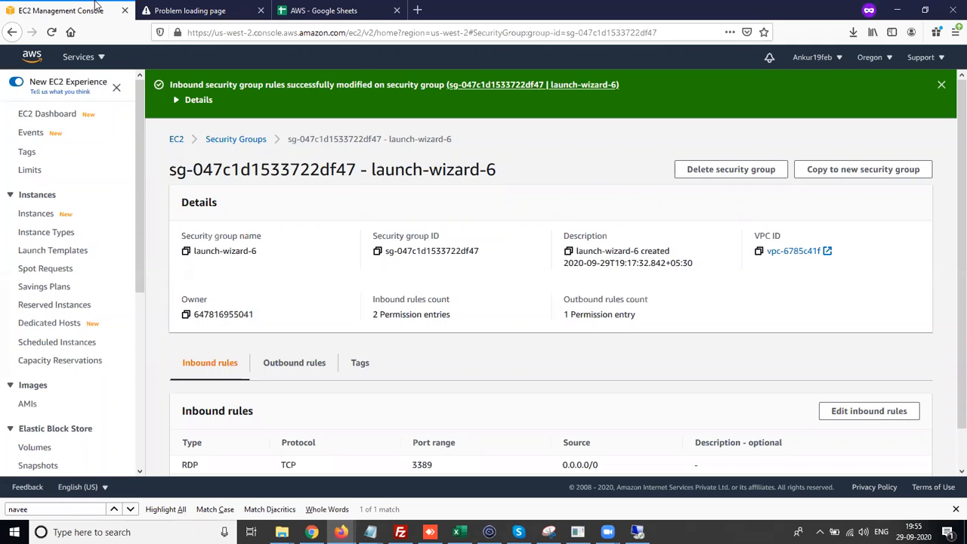
click(201, 9)
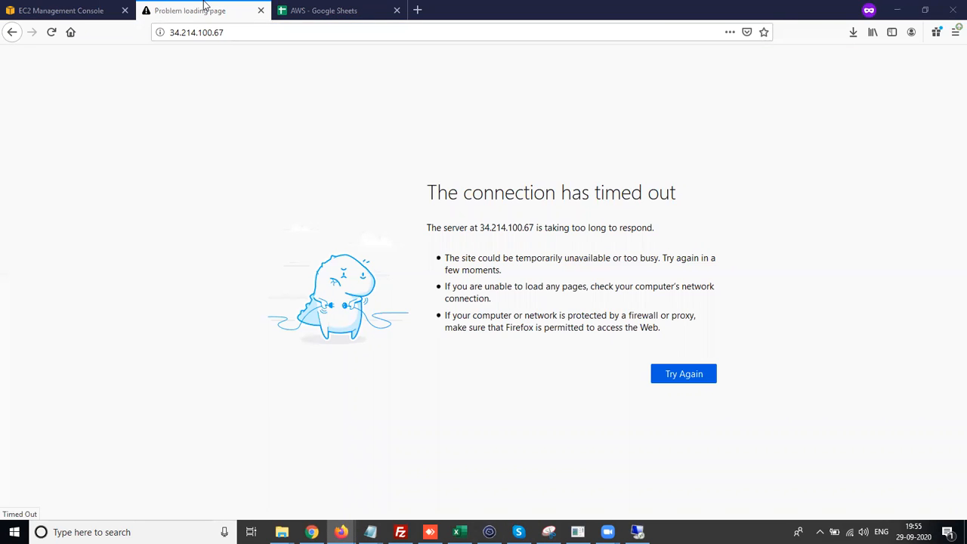
click(76, 9)
click(201, 9)
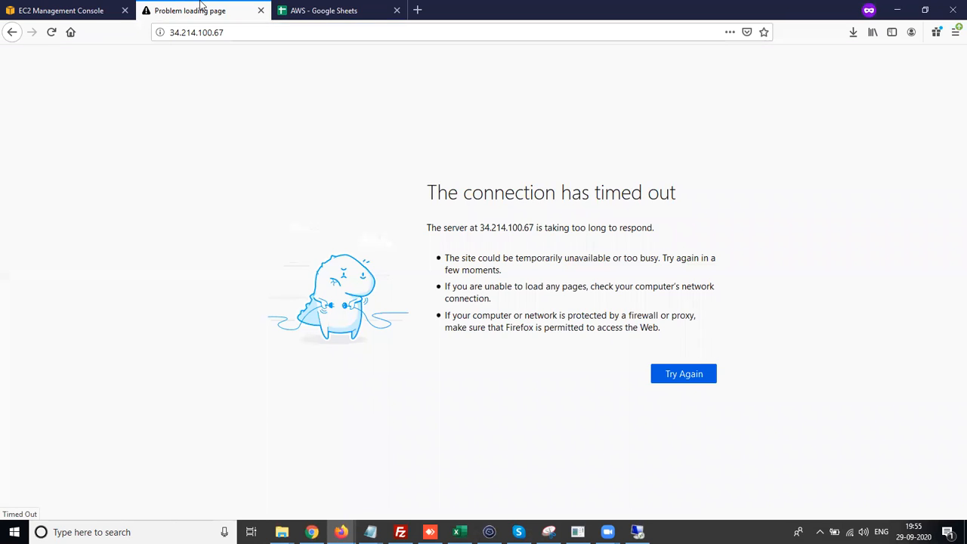
click(112, 6)
click(177, 6)
mouse_move(342, 532)
click(369, 481)
click(90, 7)
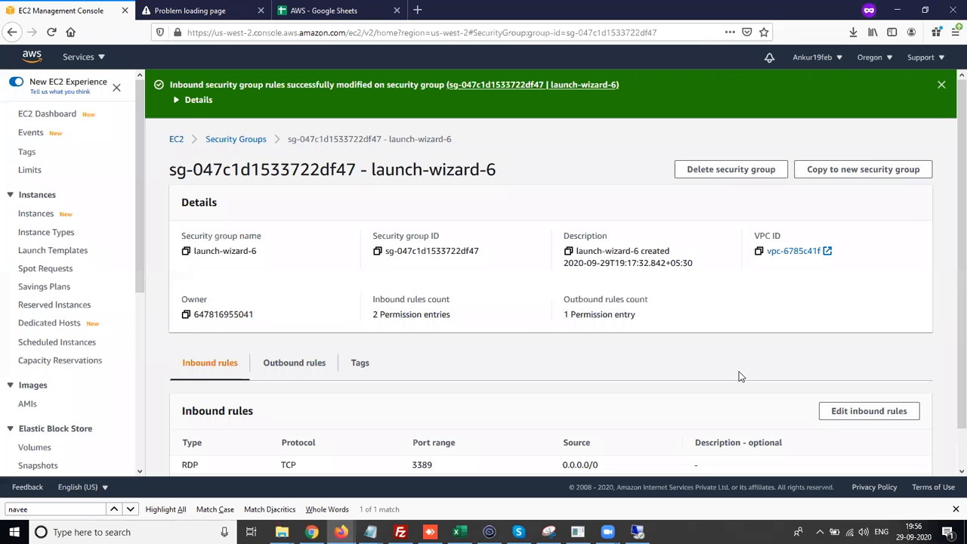
- Add an inbound HTTP rule with source Anywhere to the security group and save the rules
click(841, 410)
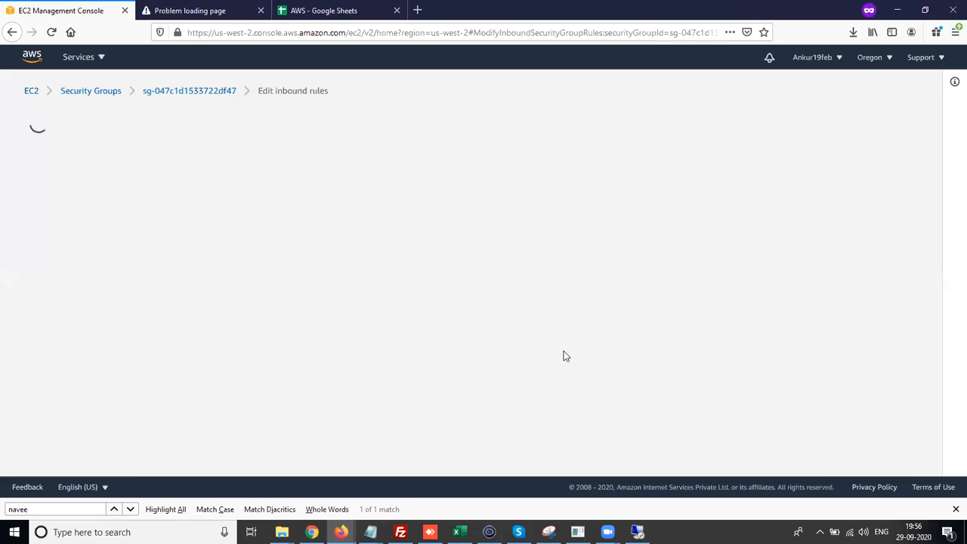
scroll(317, 325, down, 1)
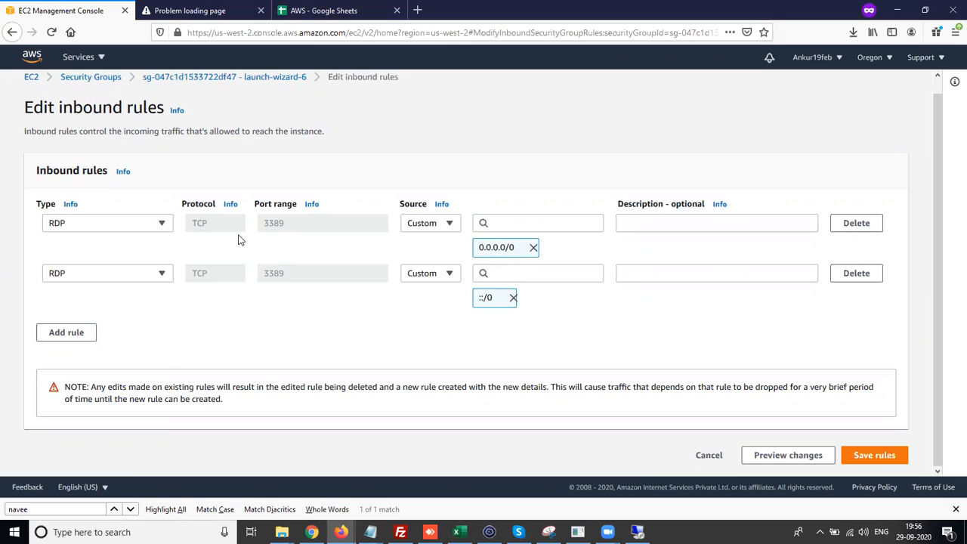
drag(300, 222, 270, 223)
drag(514, 247, 478, 256)
click(73, 332)
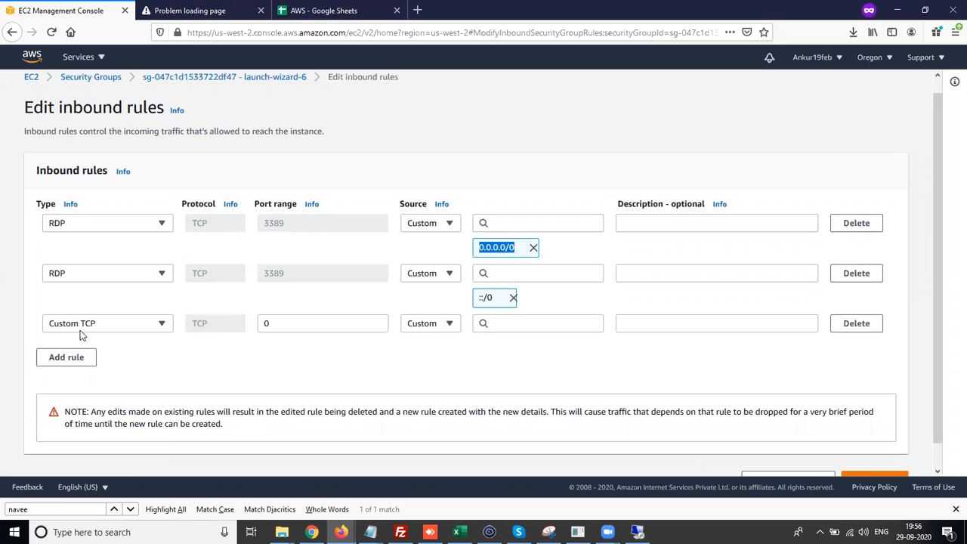
click(80, 329)
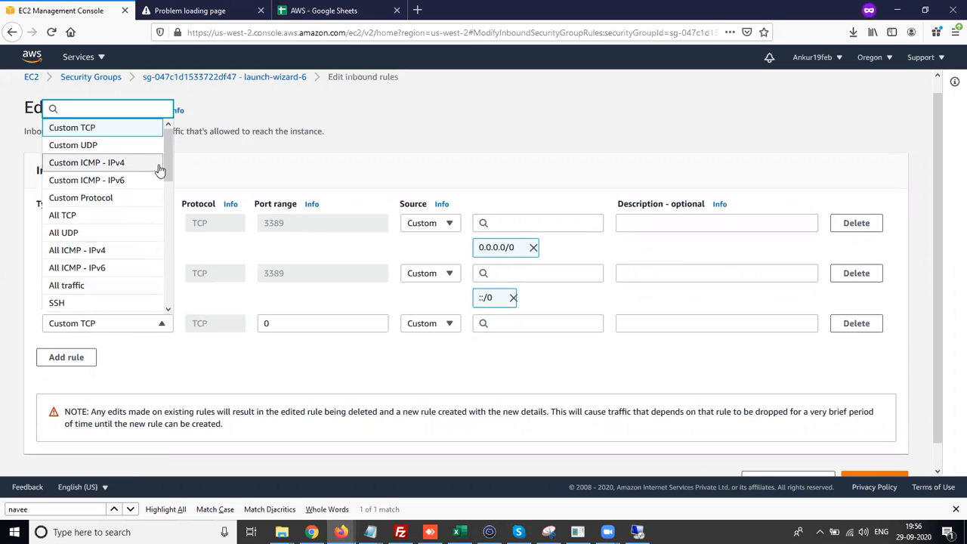
drag(168, 160, 172, 211)
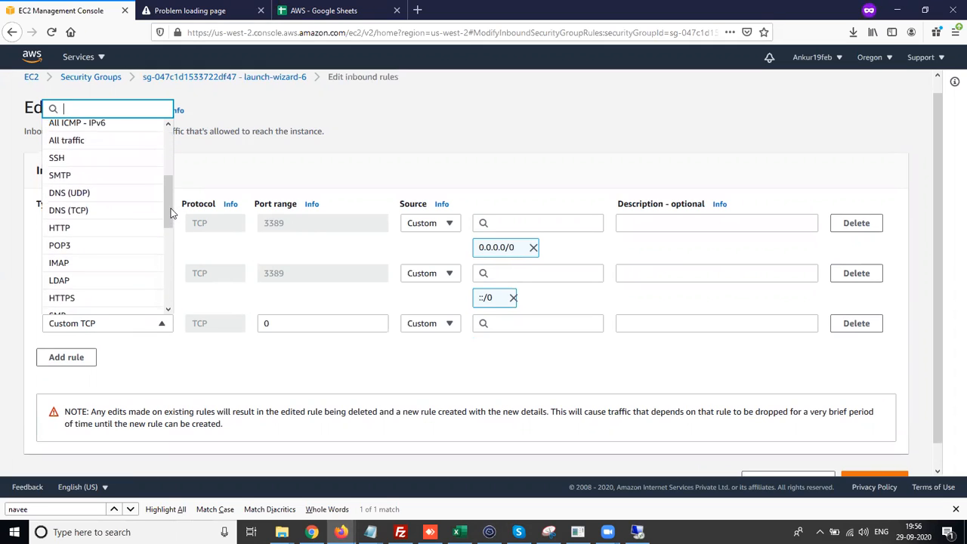
click(75, 236)
click(451, 329)
click(431, 360)
scroll(731, 396, down, 2)
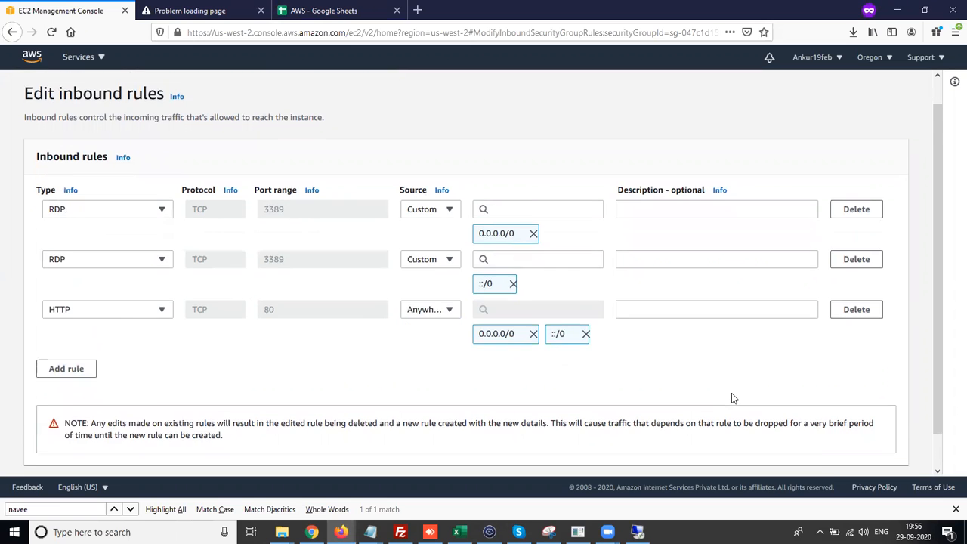
click(878, 457)
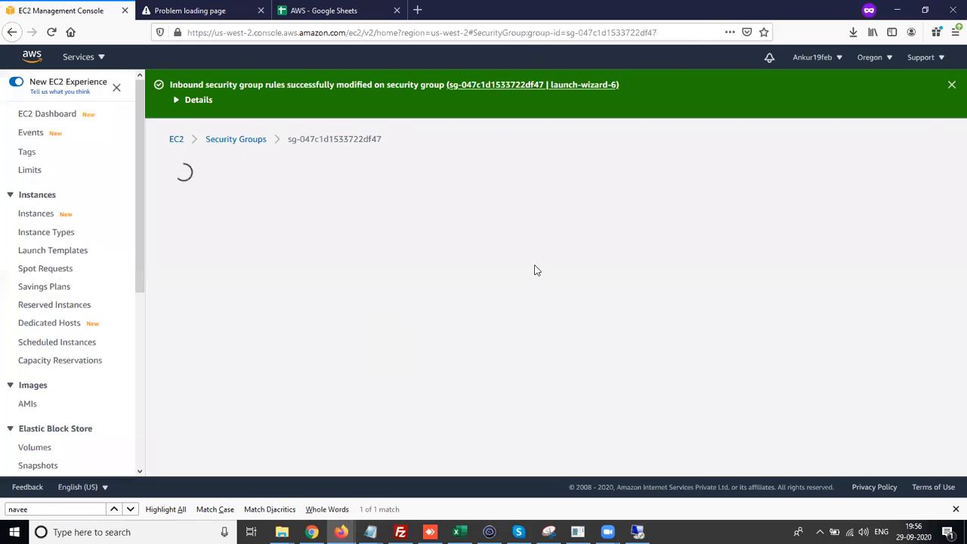
- Reload the 34.214.100.67 website tab to test access
click(180, 10)
click(52, 31)
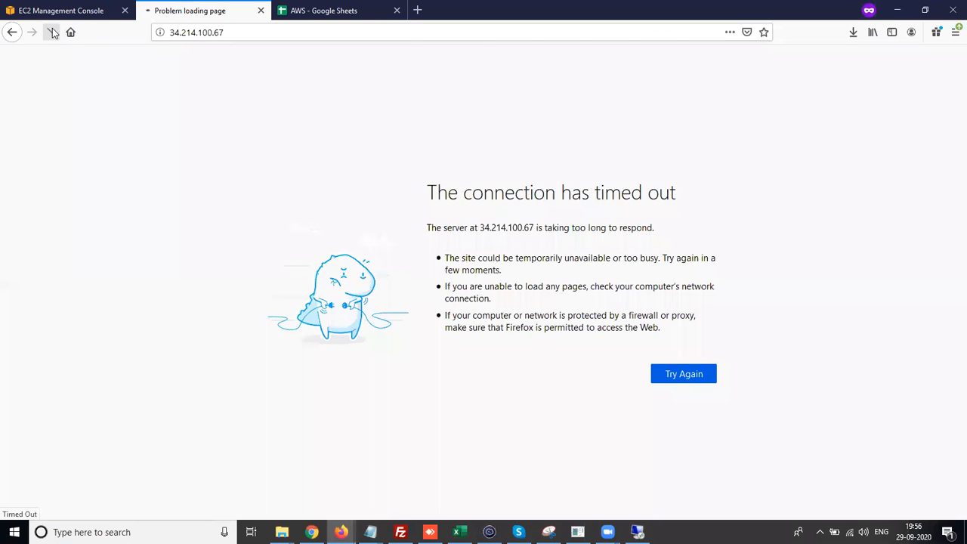
drag(99, 55, 5, 55)
- Reopen the inbound rules editor and add an HTTPS rule with source Anywhere
click(67, 11)
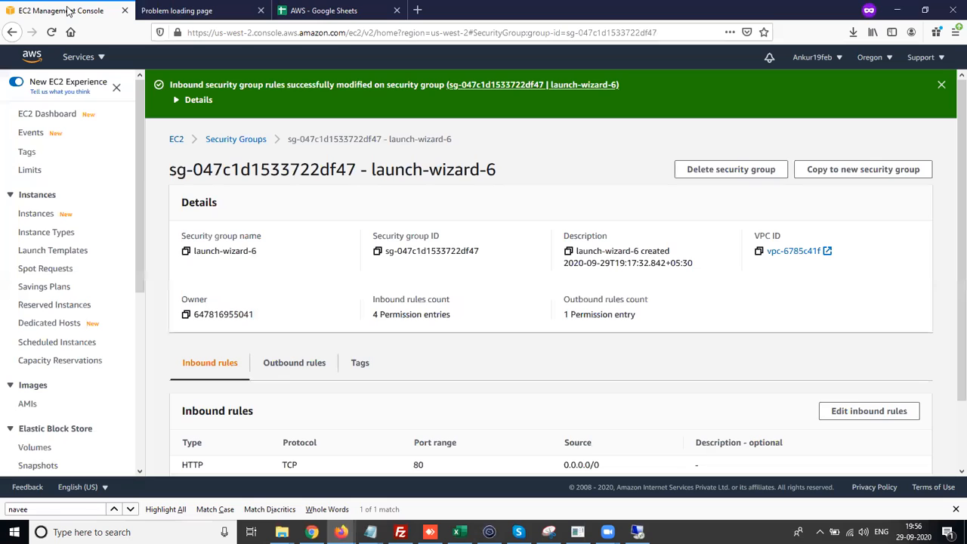
click(868, 411)
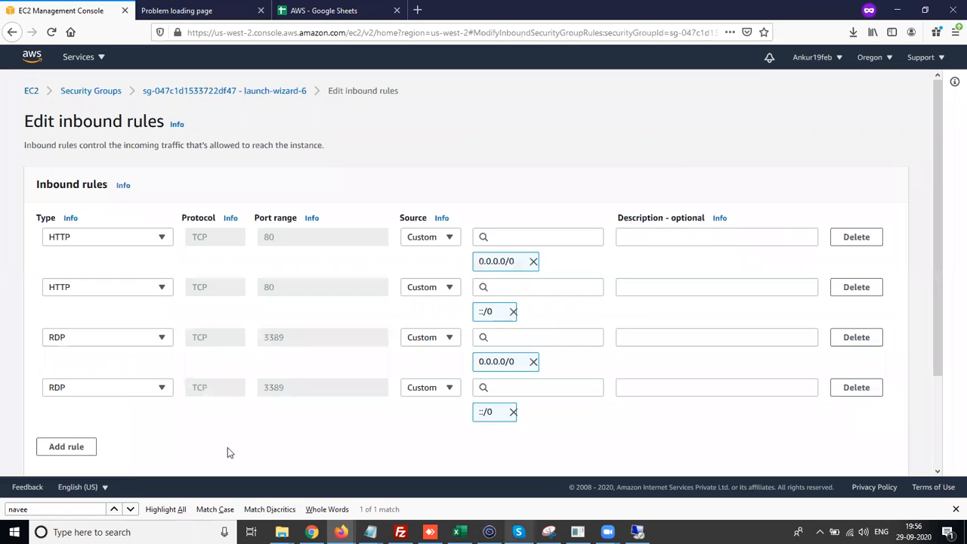
scroll(209, 442, down, 3)
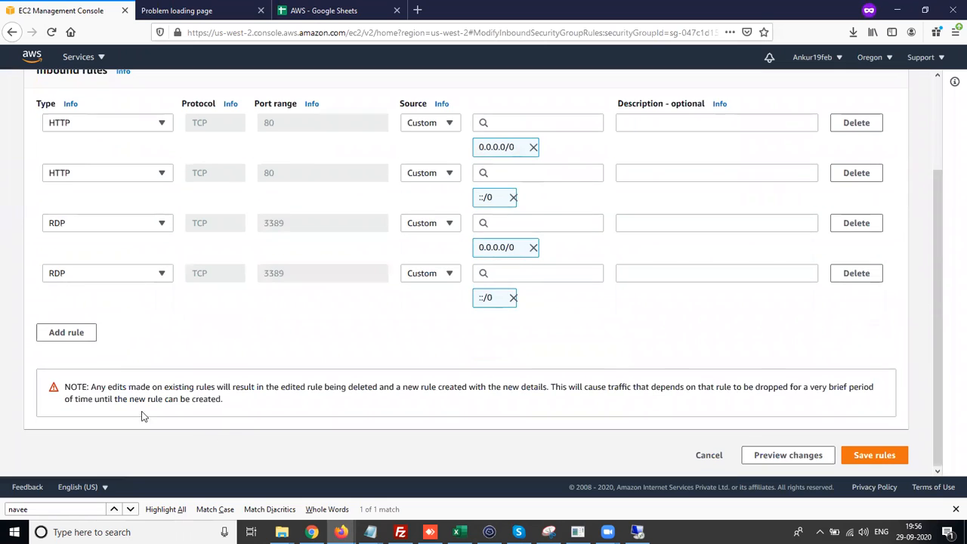
click(63, 336)
click(128, 330)
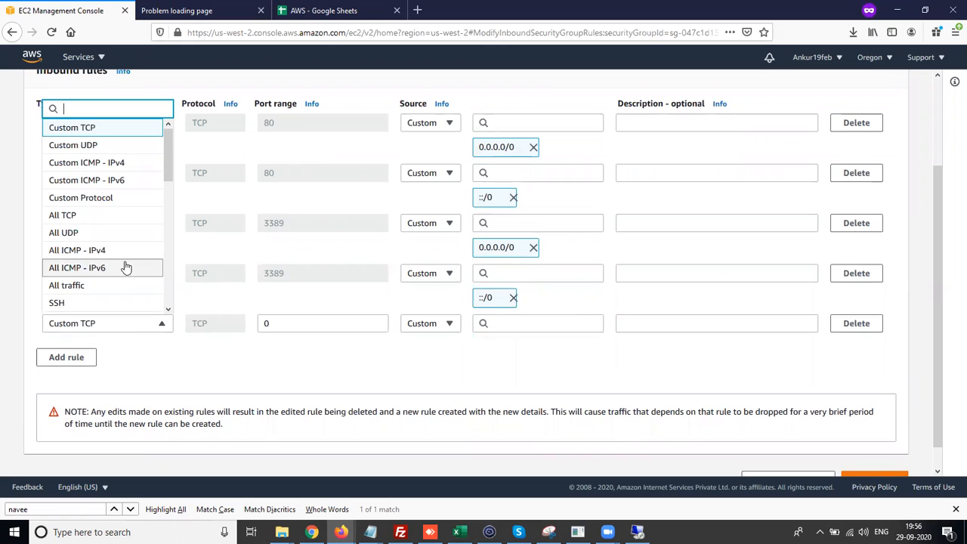
scroll(126, 267, down, 3)
scroll(114, 265, down, 1)
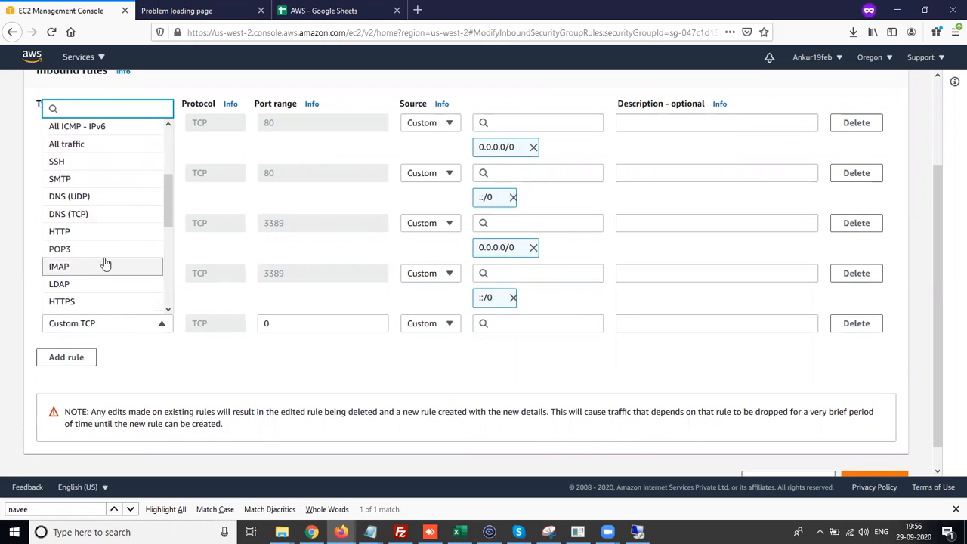
click(95, 304)
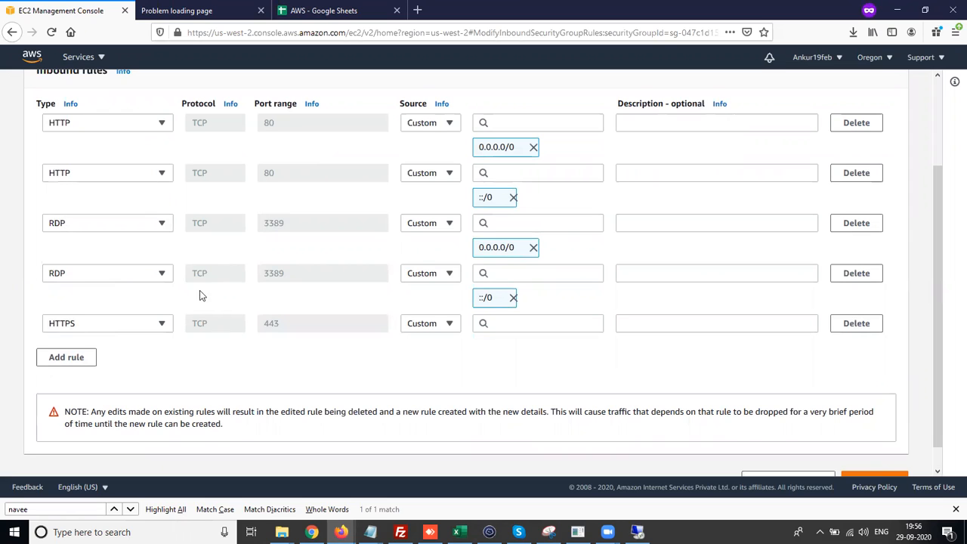
click(149, 129)
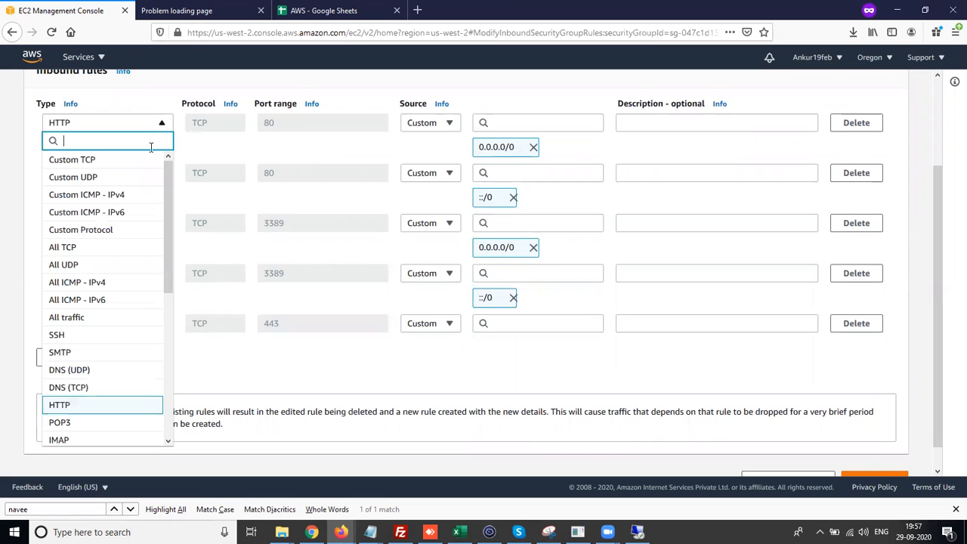
click(294, 377)
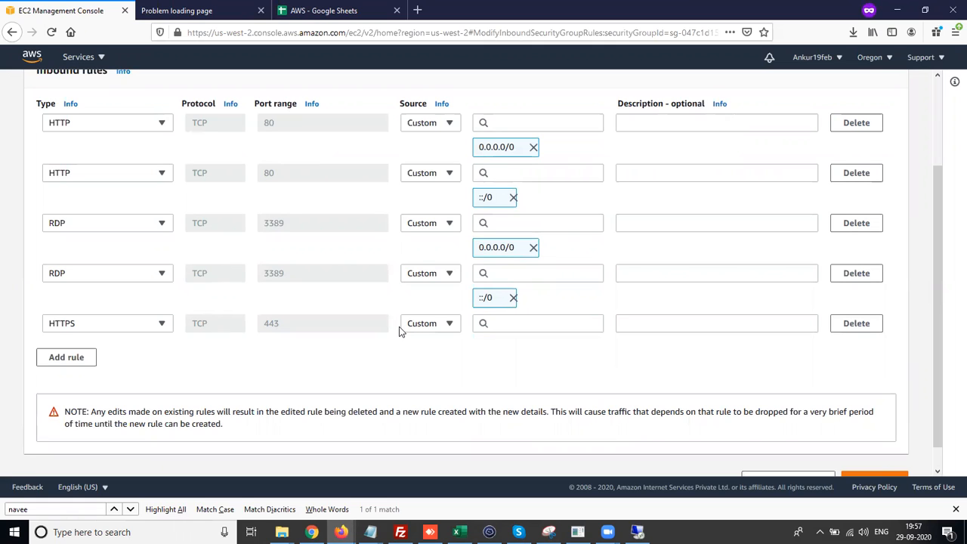
click(449, 323)
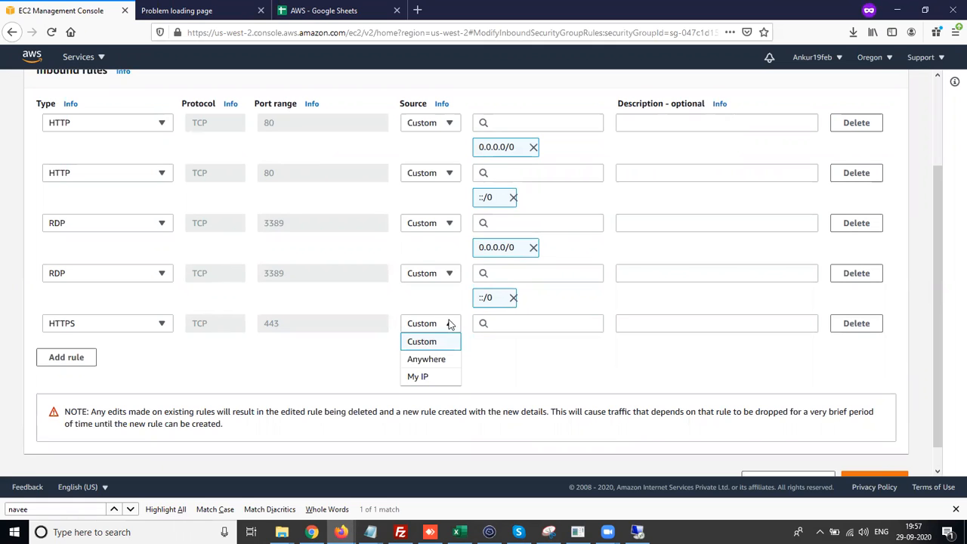
click(423, 360)
scroll(760, 413, down, 2)
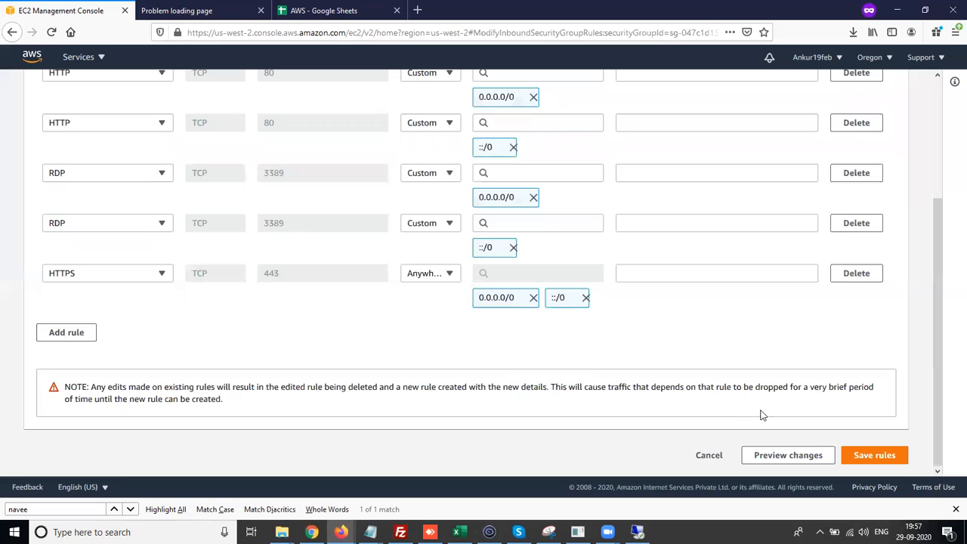
- Delete both HTTP inbound rules and save the rules
scroll(581, 330, up, 4)
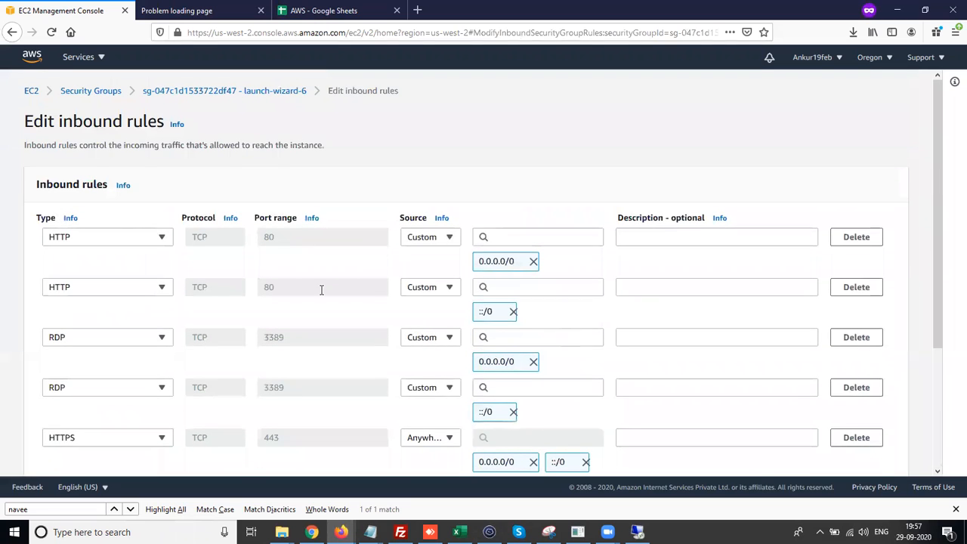
click(850, 240)
click(853, 240)
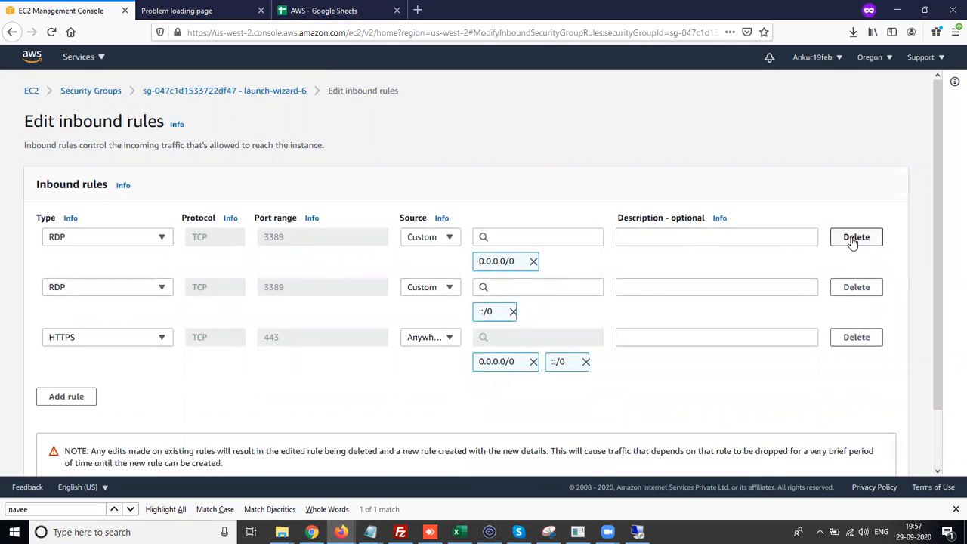
scroll(918, 396, down, 2)
click(887, 459)
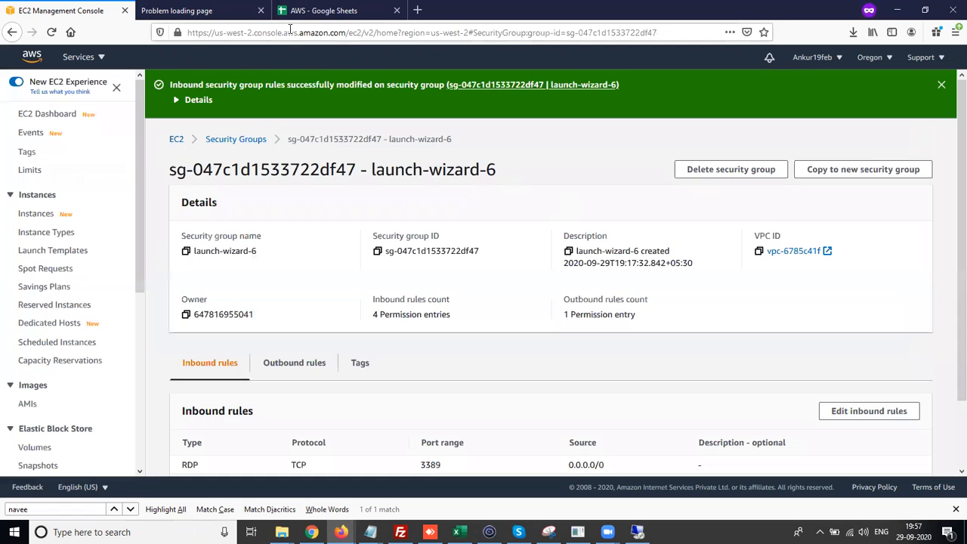
- Reload the 34.214.100.67 website tab to test access after removing HTTP
click(206, 10)
click(50, 32)
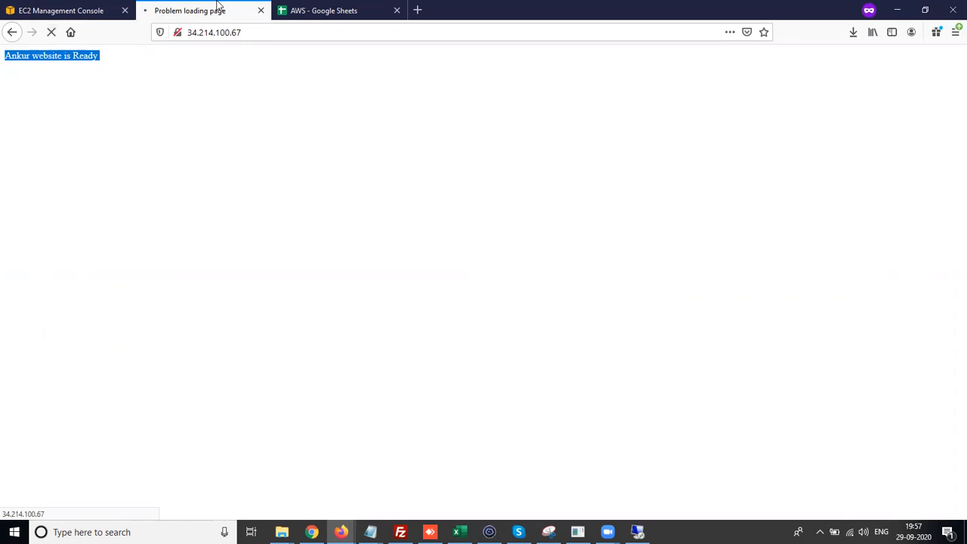
click(48, 9)
click(189, 7)
- Switch between the console, website and spreadsheet tabs, examining the console address's https prefix
click(53, 8)
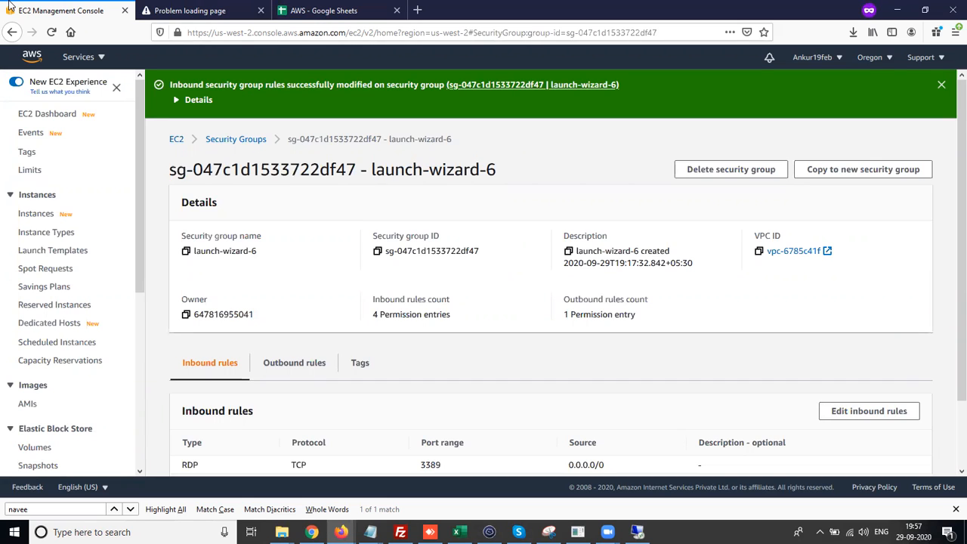
double_click(209, 33)
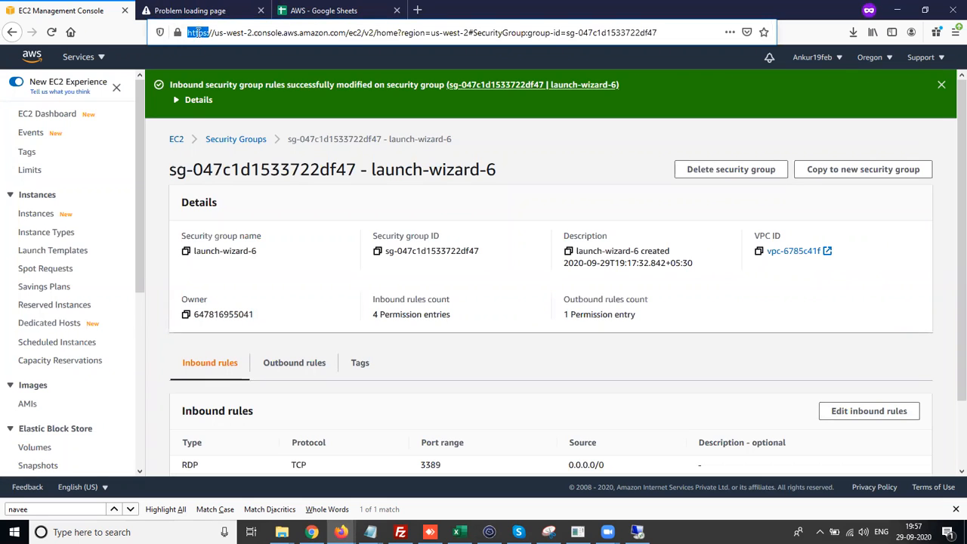
click(179, 7)
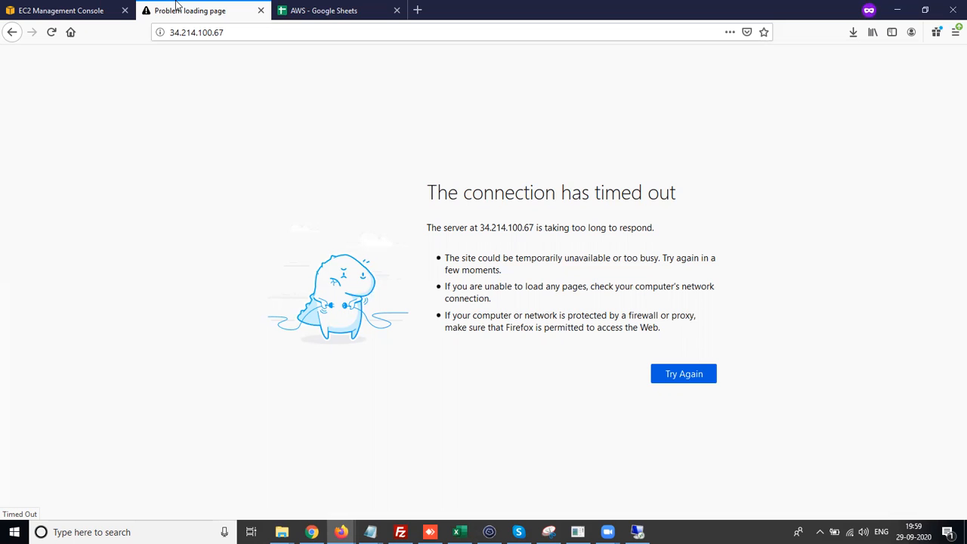
click(358, 18)
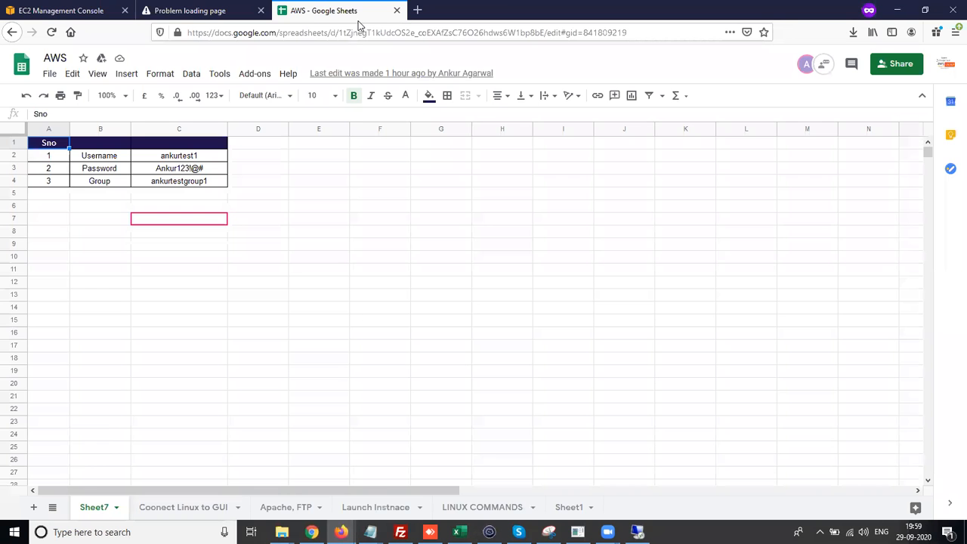
key(ctrl+Tab)
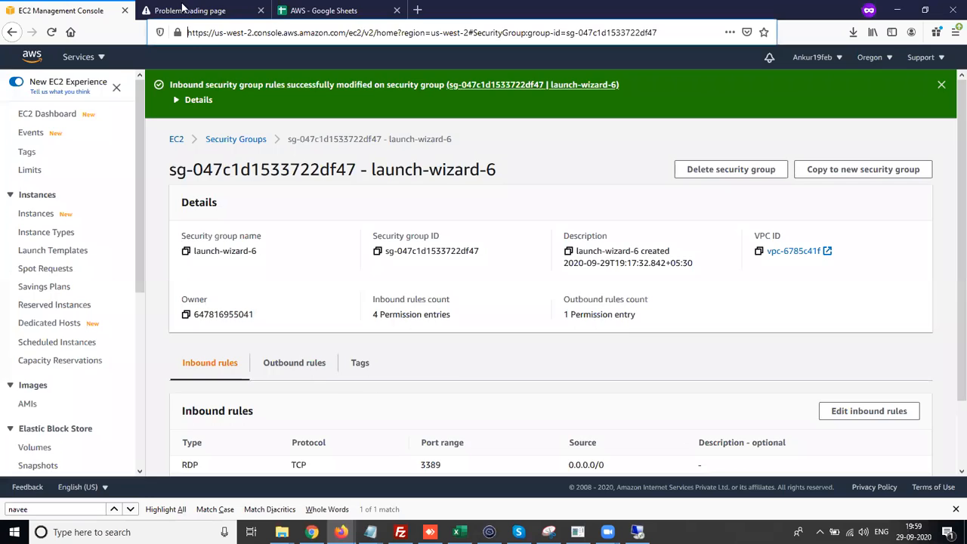
click(183, 9)
key(ctrl+Tab)
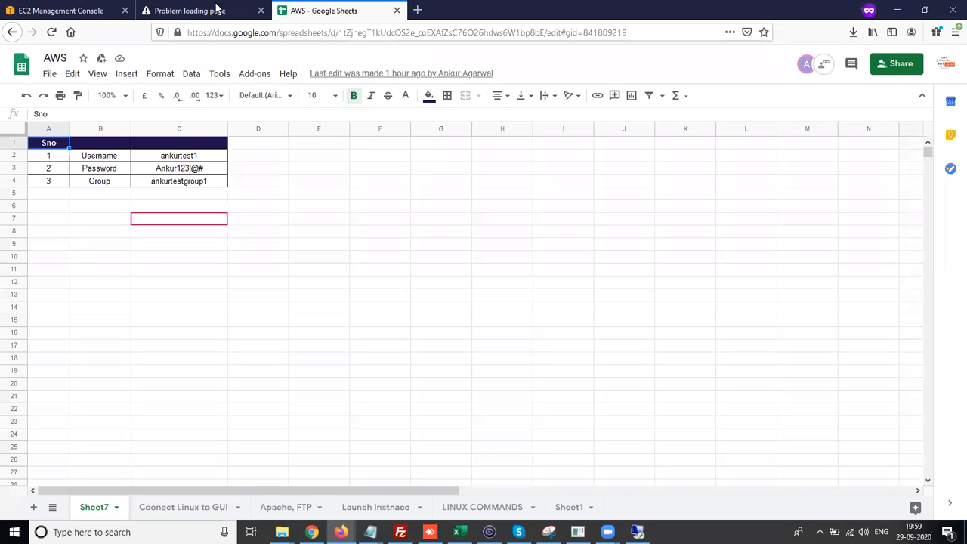
- Open the Coonect Linux to GUI sheet and select the gnome-shell install command cell
click(189, 517)
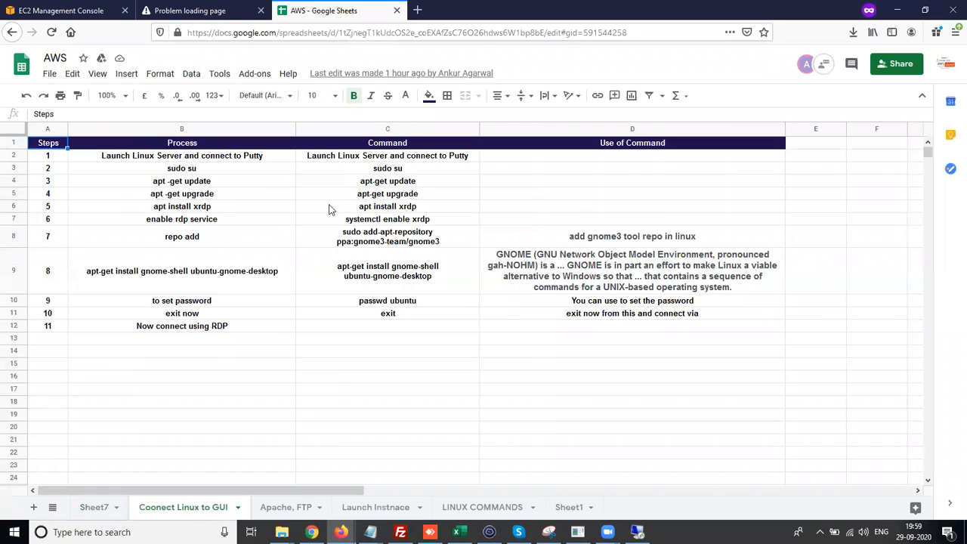
click(394, 282)
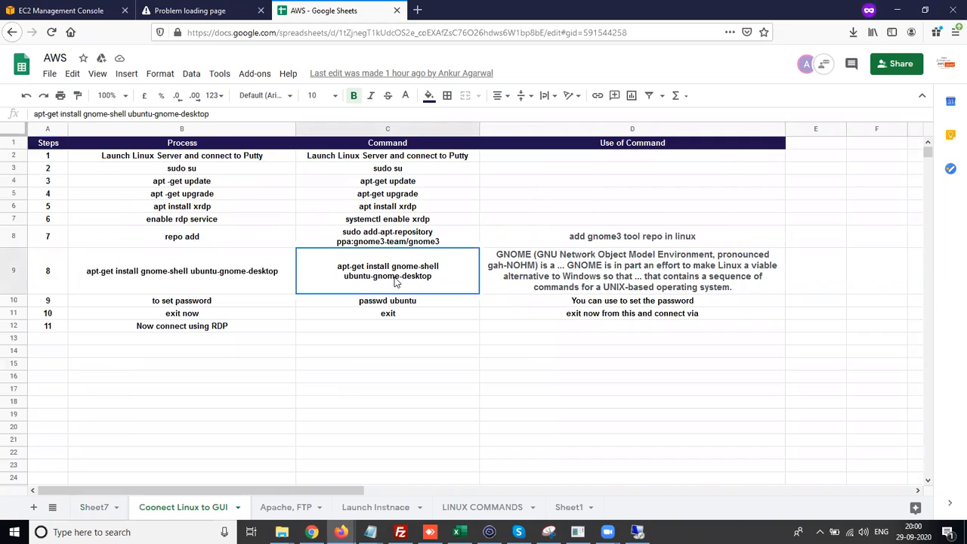